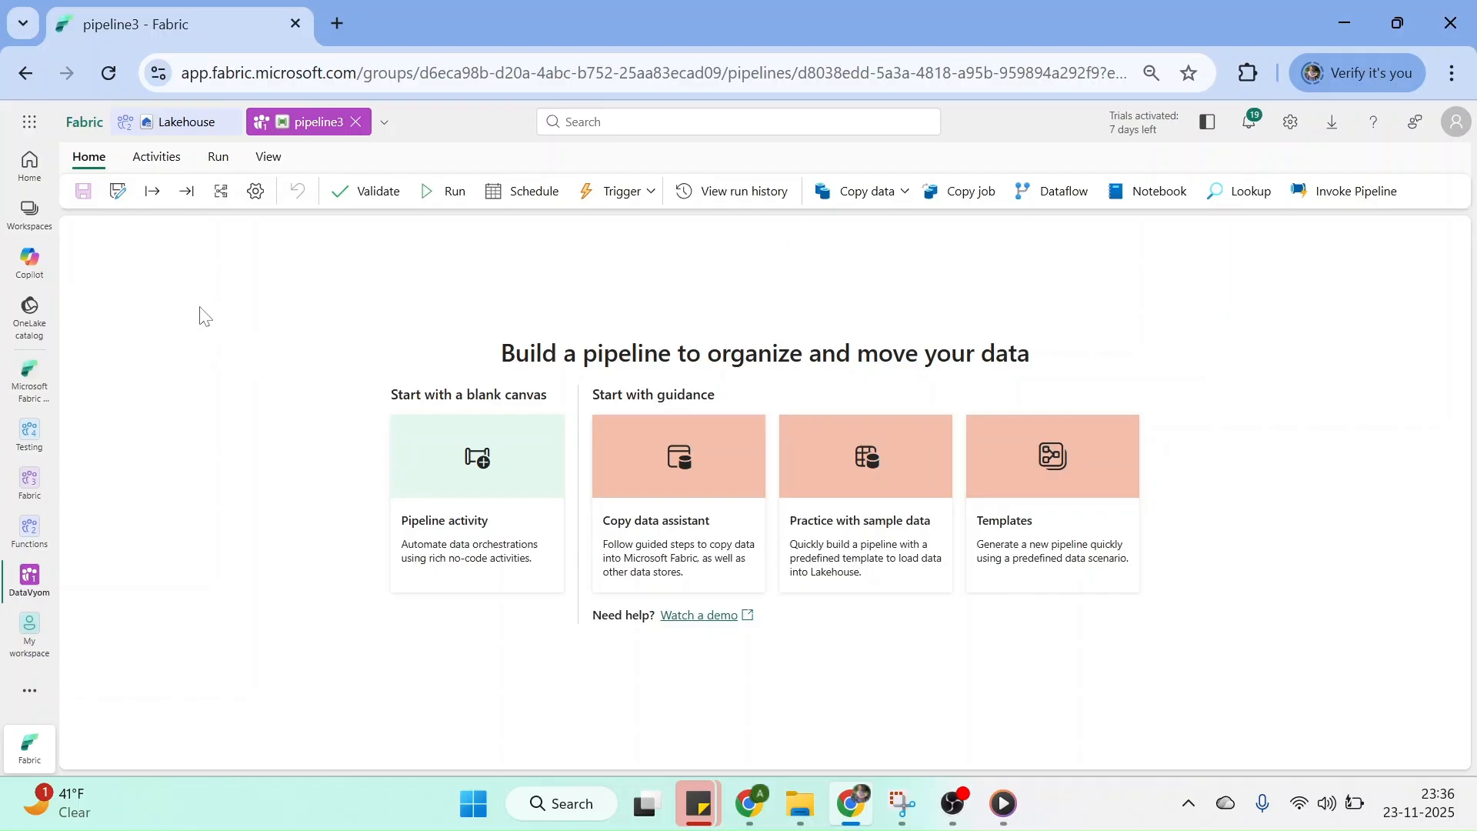
# Browse the full list of pipeline activities, search it for "note" and add a Notebook activity to the blank pipeline.
pyautogui.click(168, 160)
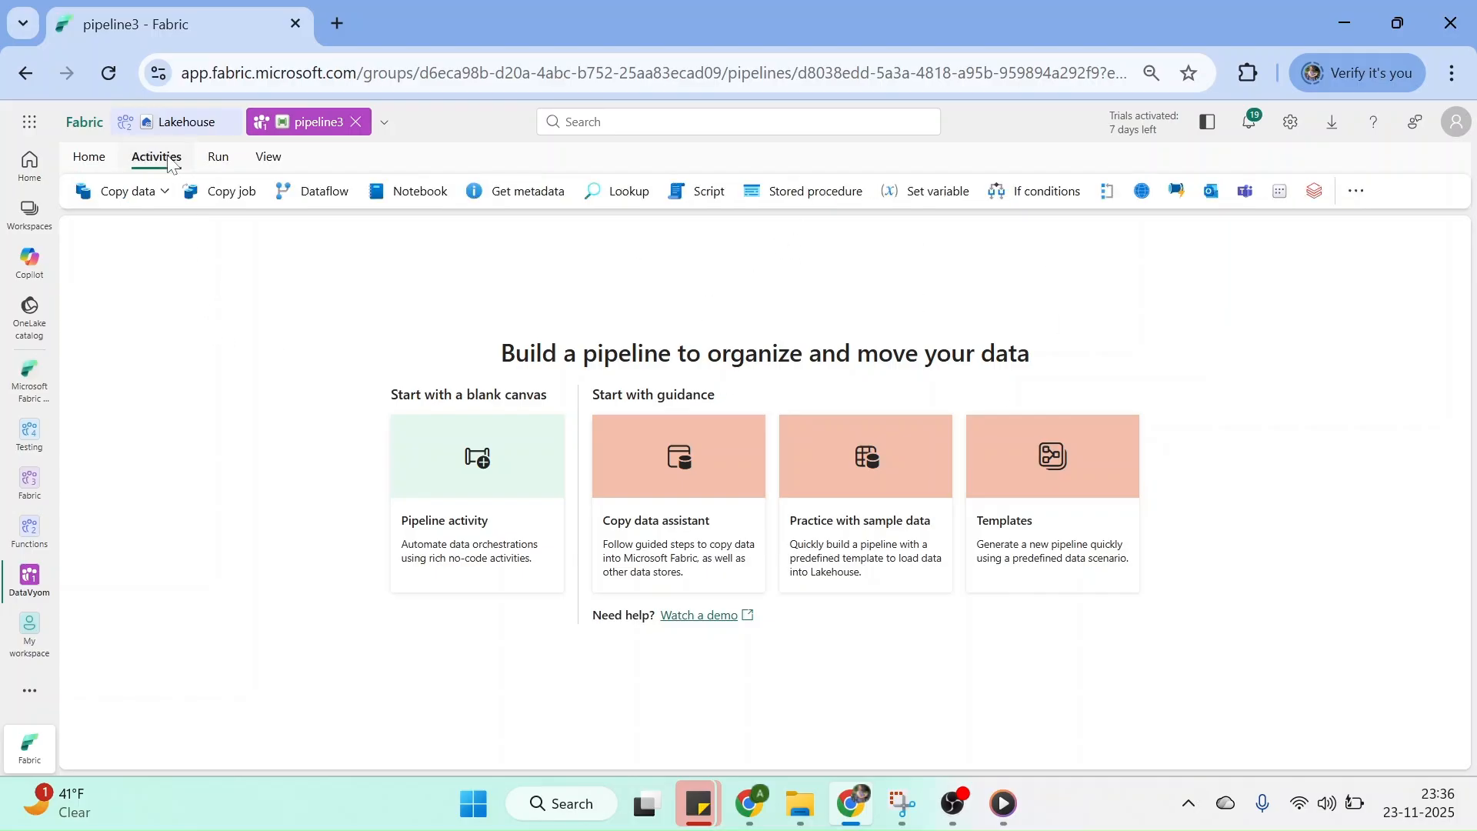
pyautogui.click(1357, 191)
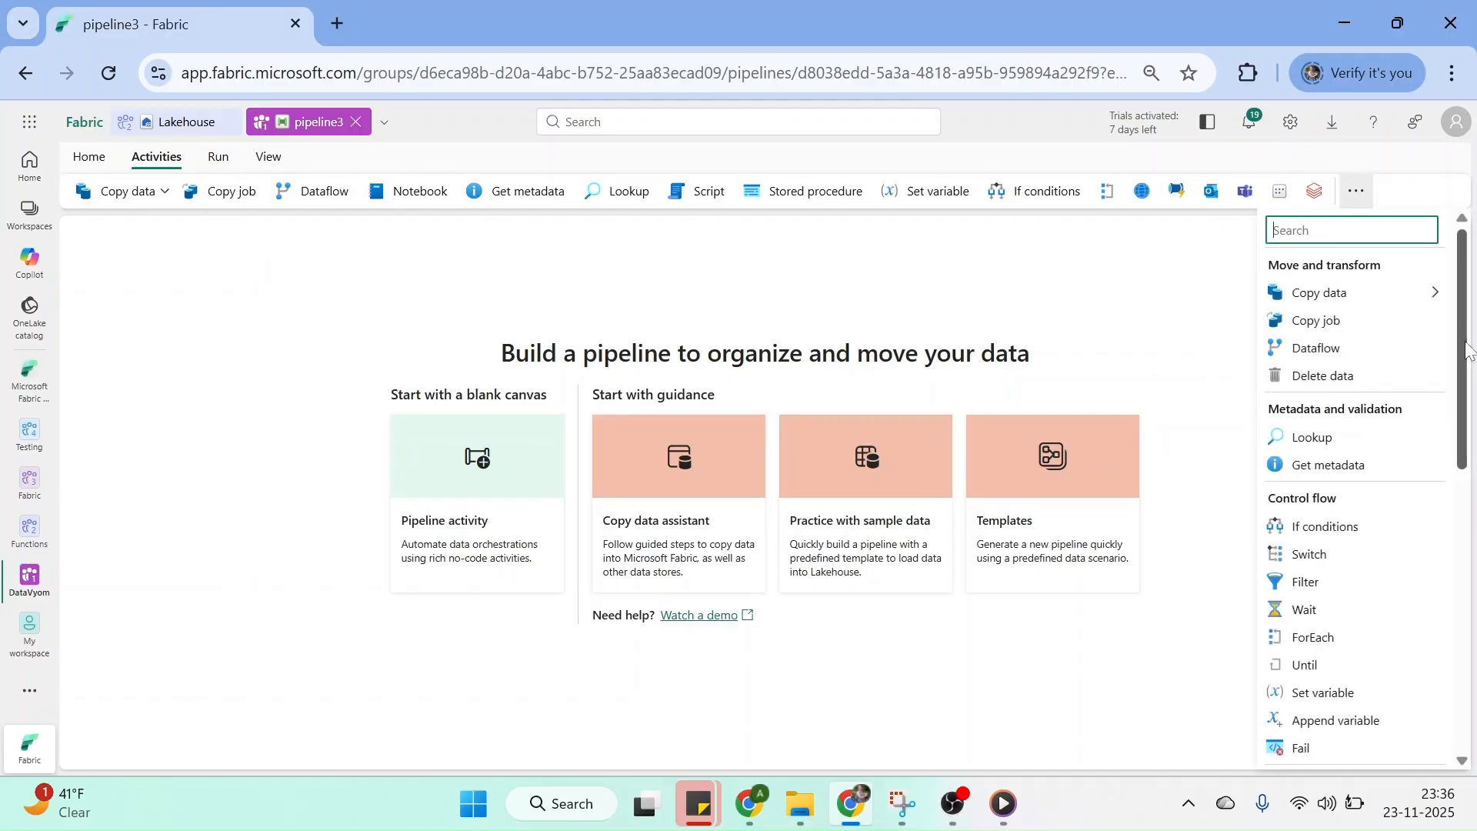
pyautogui.moveTo(1469, 350); pyautogui.dragTo(1472, 594)
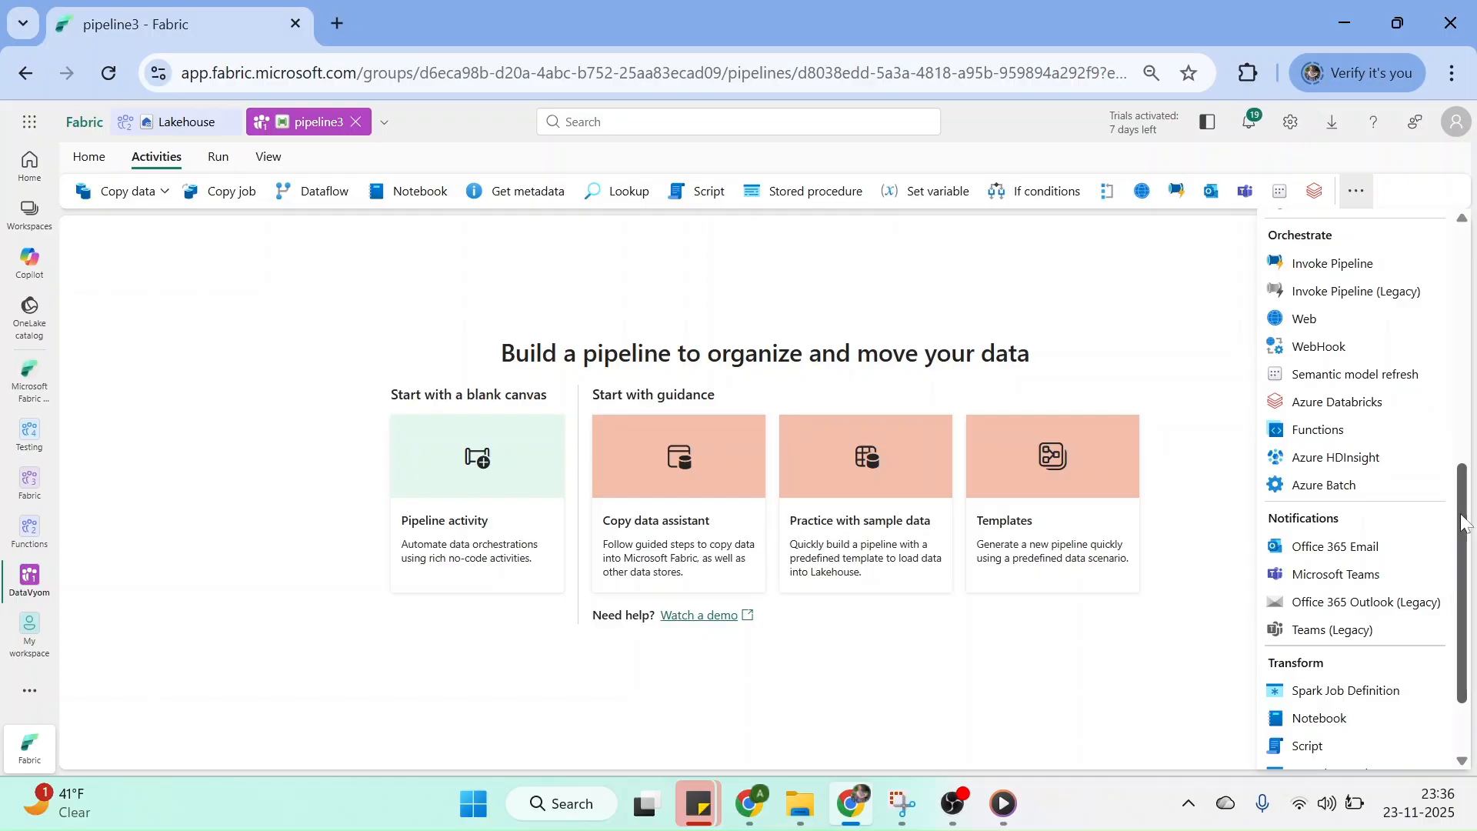
pyautogui.moveTo(1463, 523); pyautogui.dragTo(1463, 550)
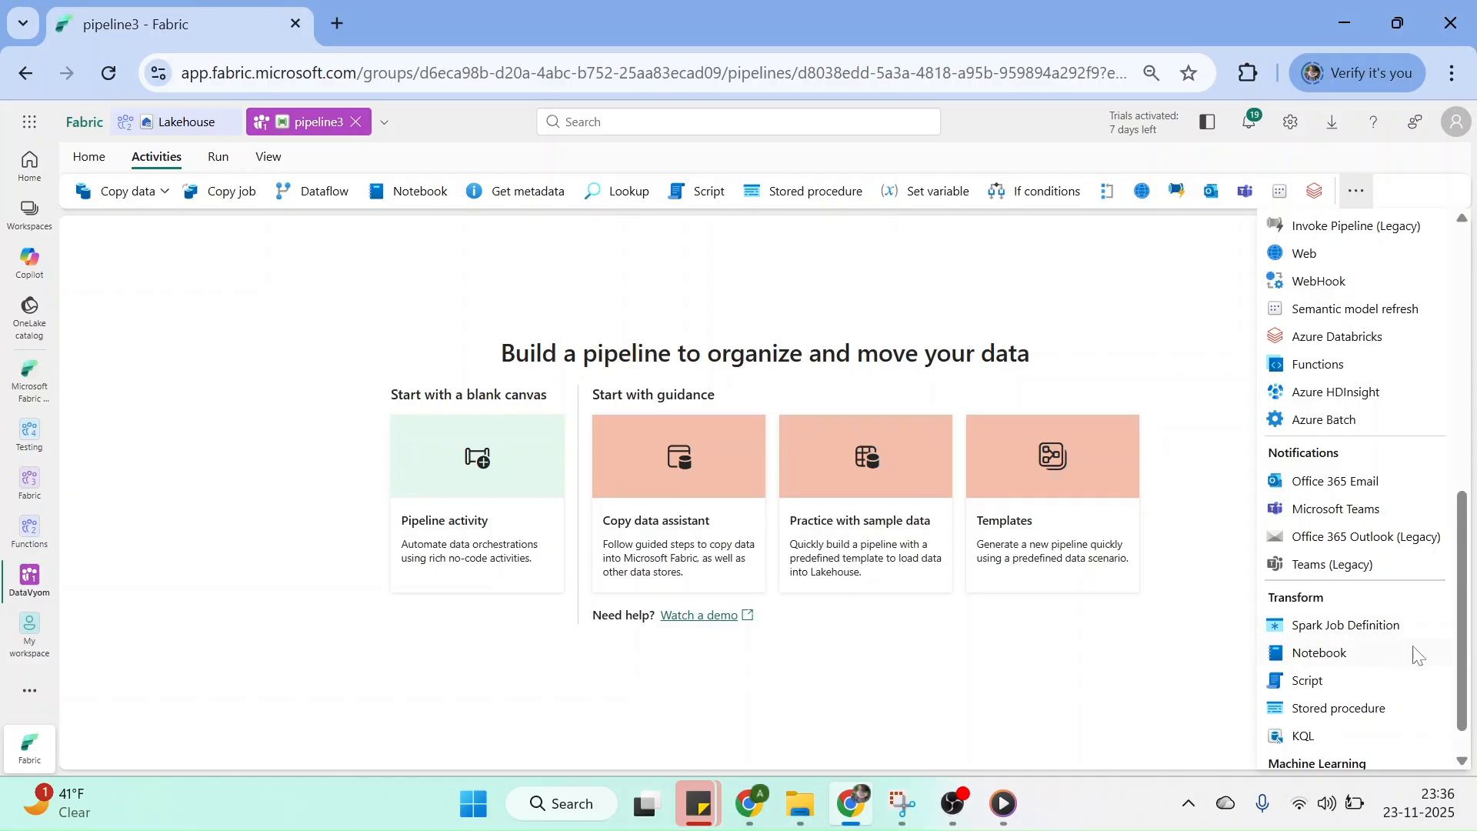
pyautogui.click(1037, 681)
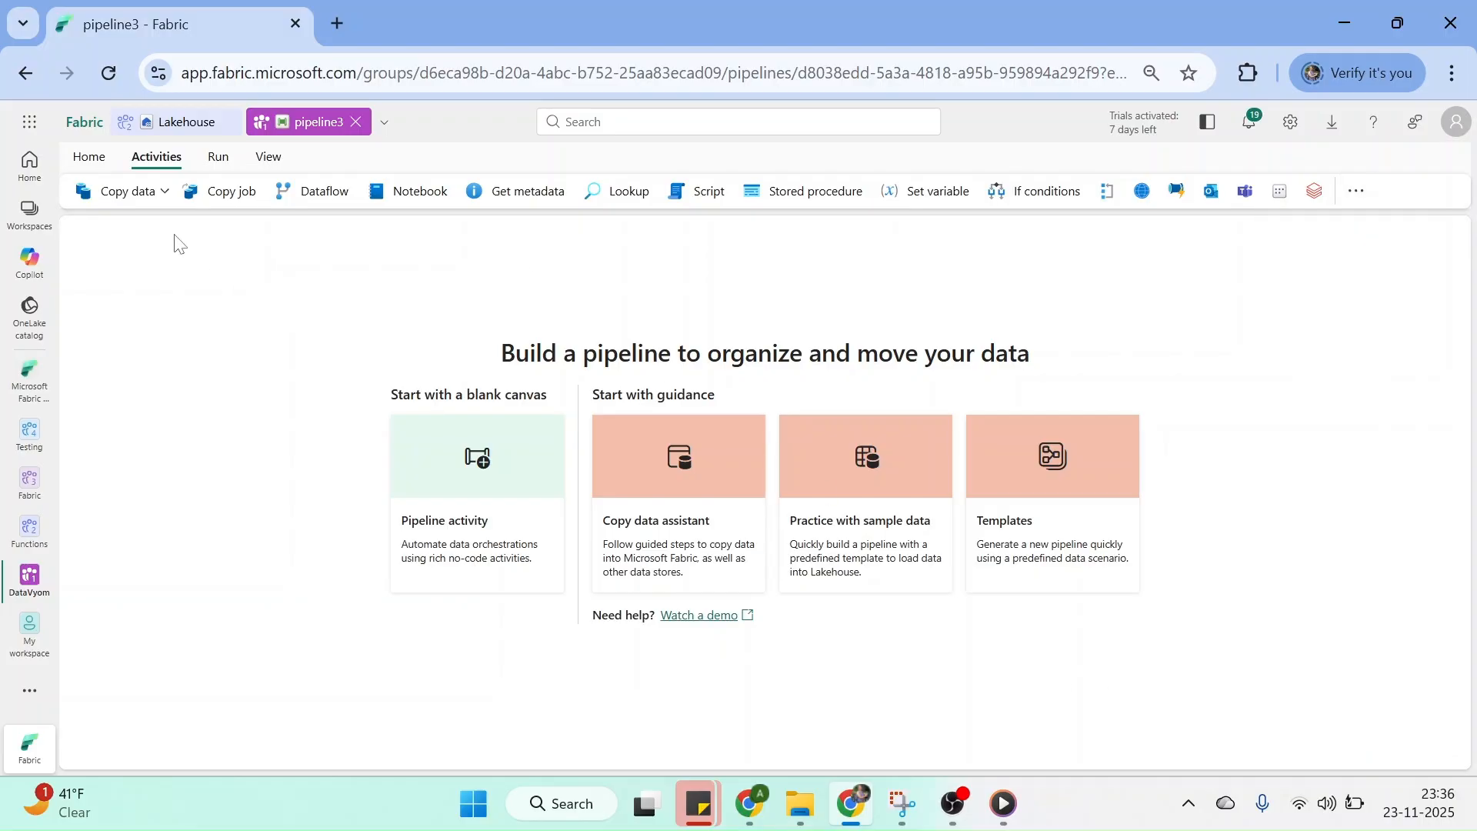
pyautogui.click(1358, 198)
pyautogui.write('note')
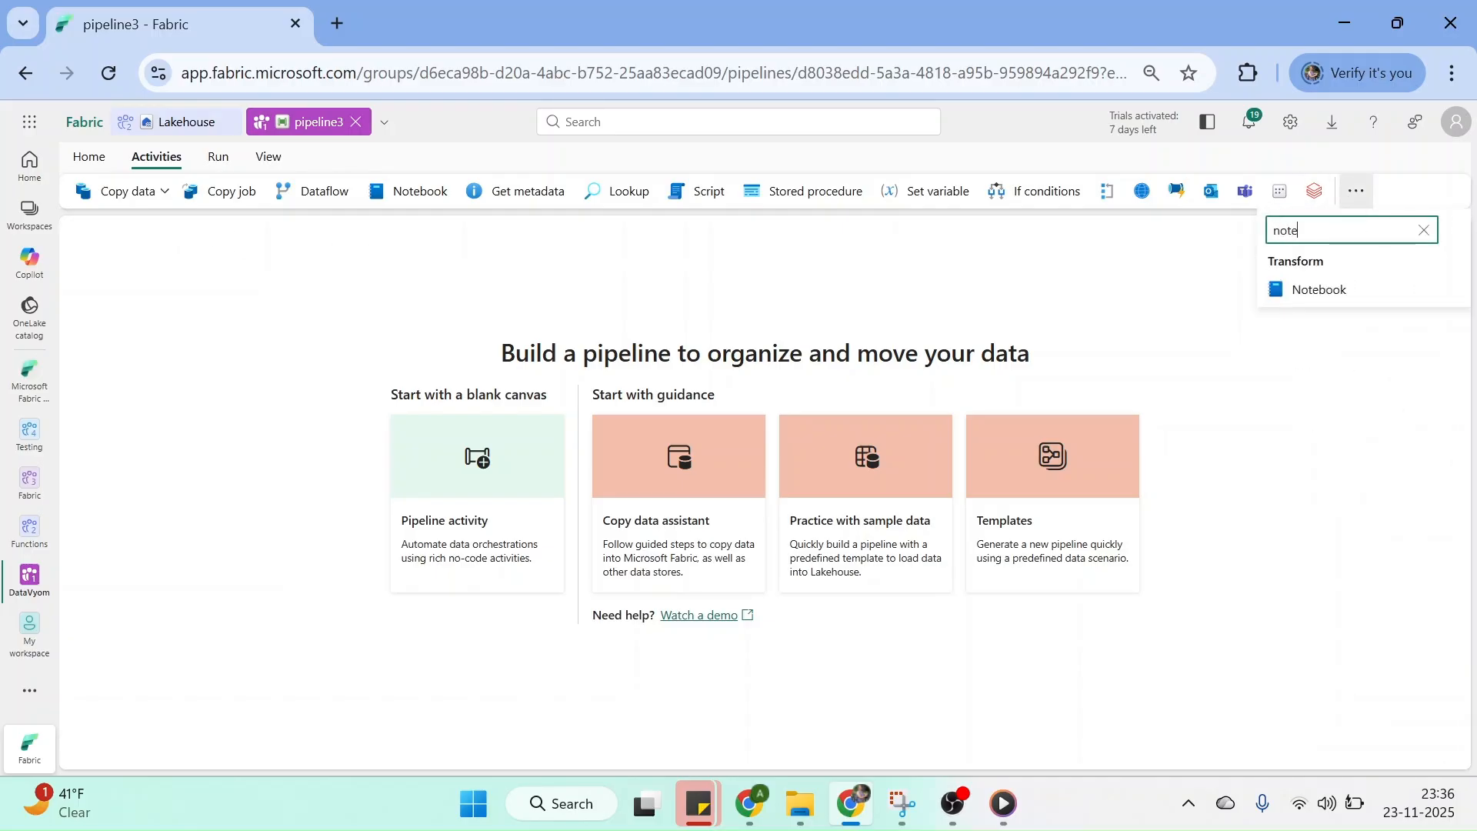
pyautogui.click(1316, 289)
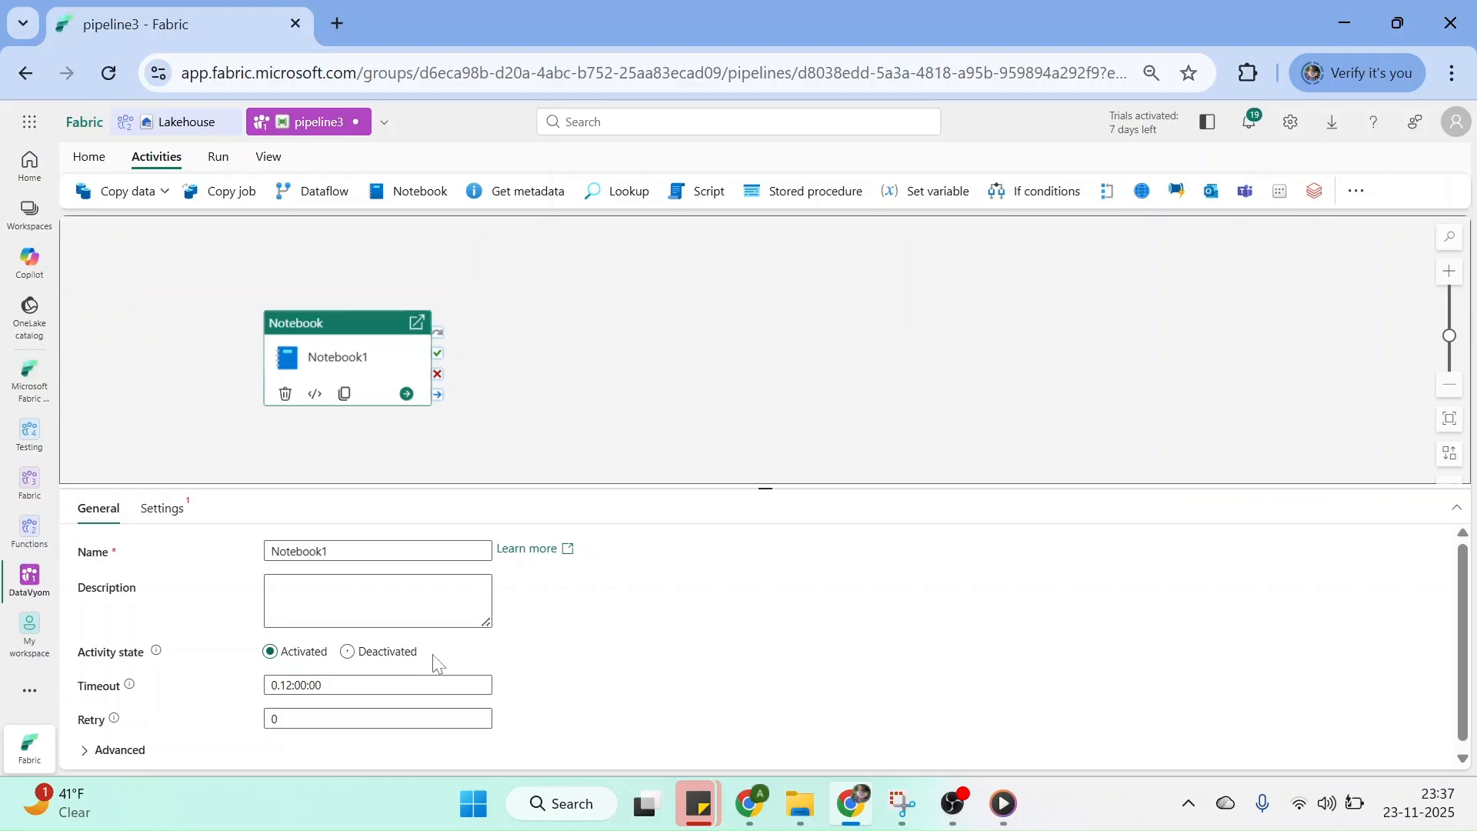
# Expand the Notebook activity's advanced general options, and create a new notebook for it in the DataVyom workspace from its settings.
pyautogui.scroll(-1, 1468, 597)
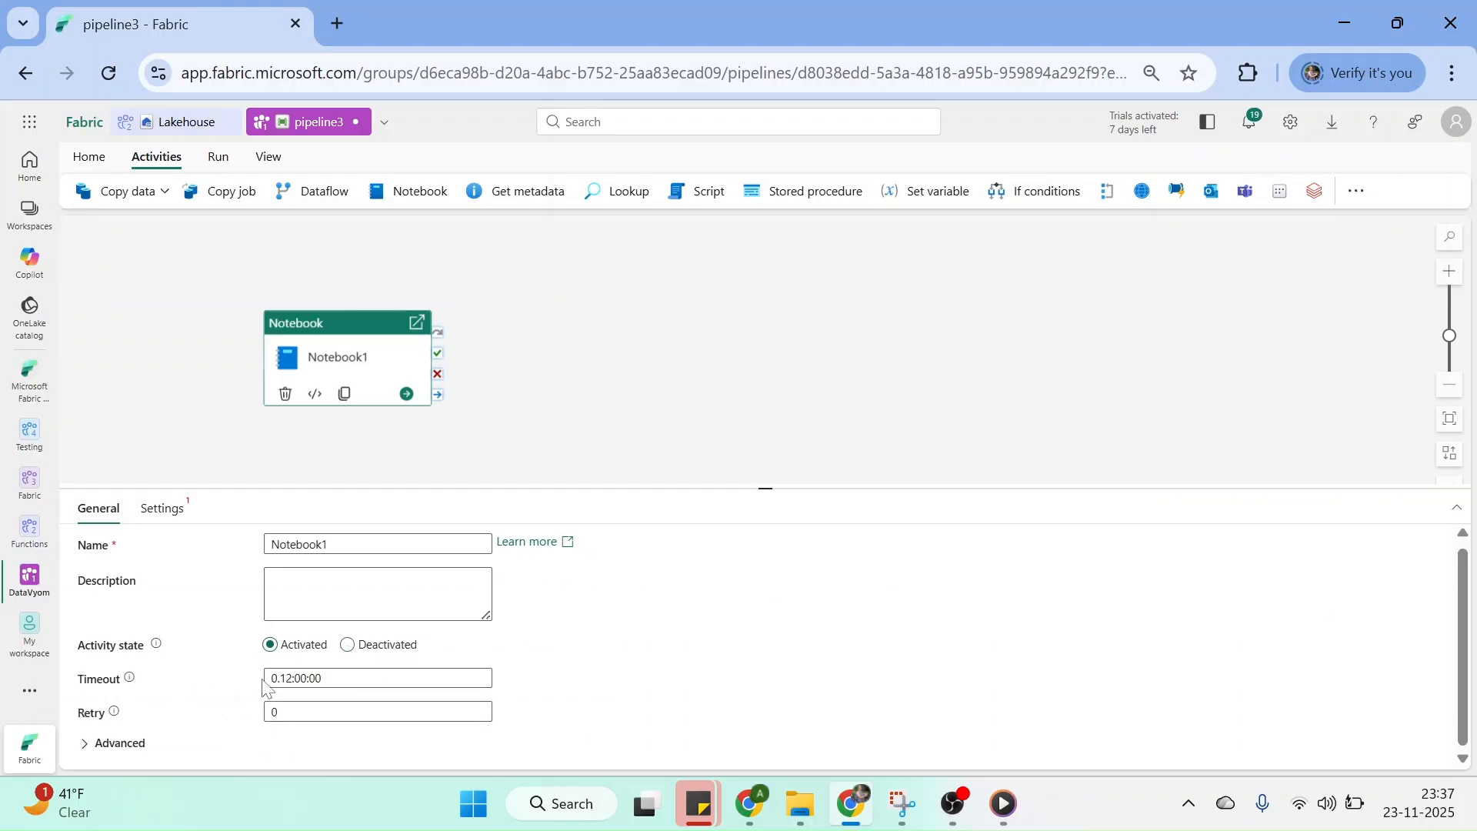
pyautogui.click(90, 744)
pyautogui.scroll(-2, 1468, 727)
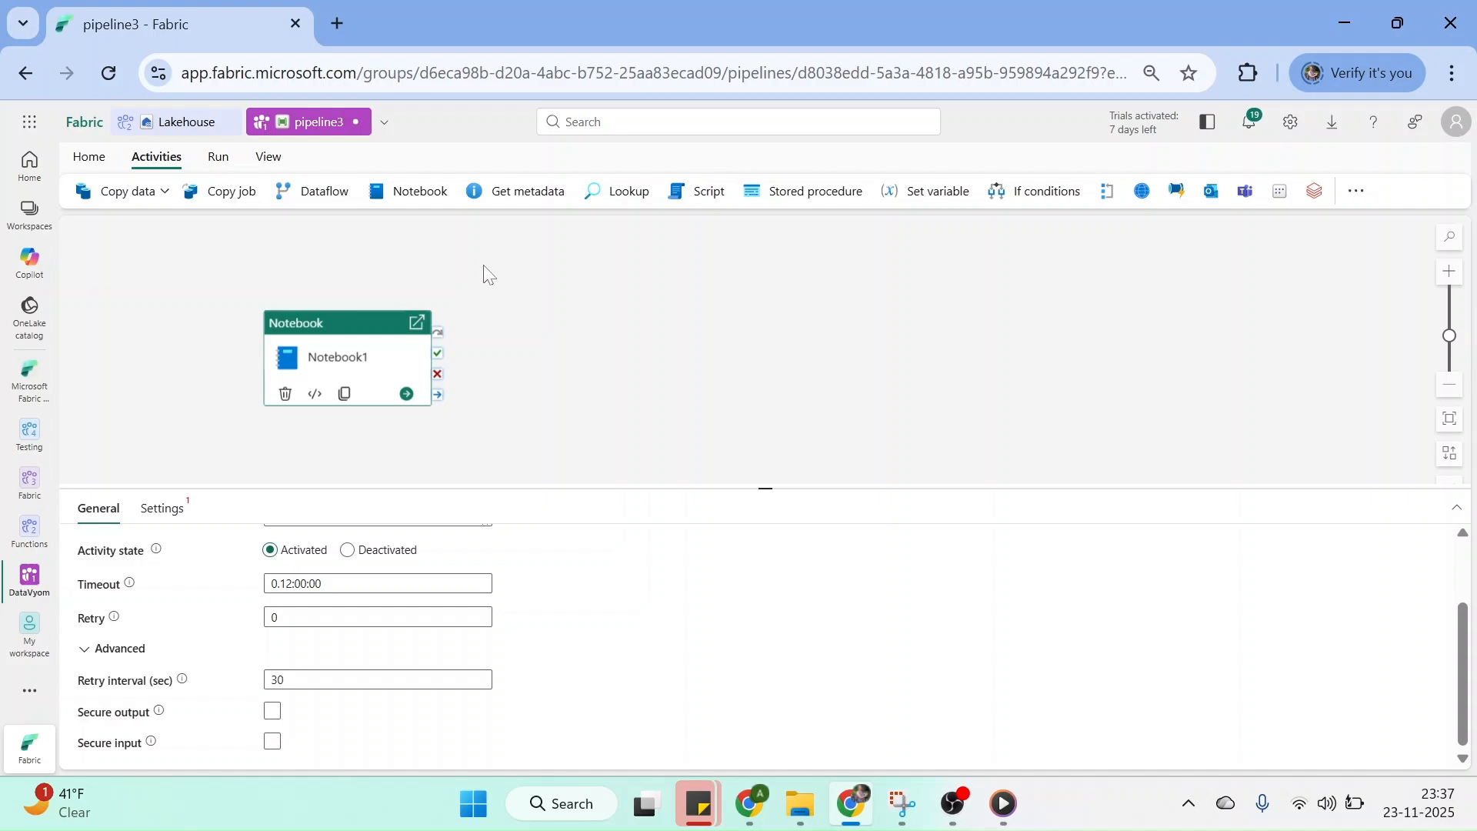
pyautogui.click(161, 507)
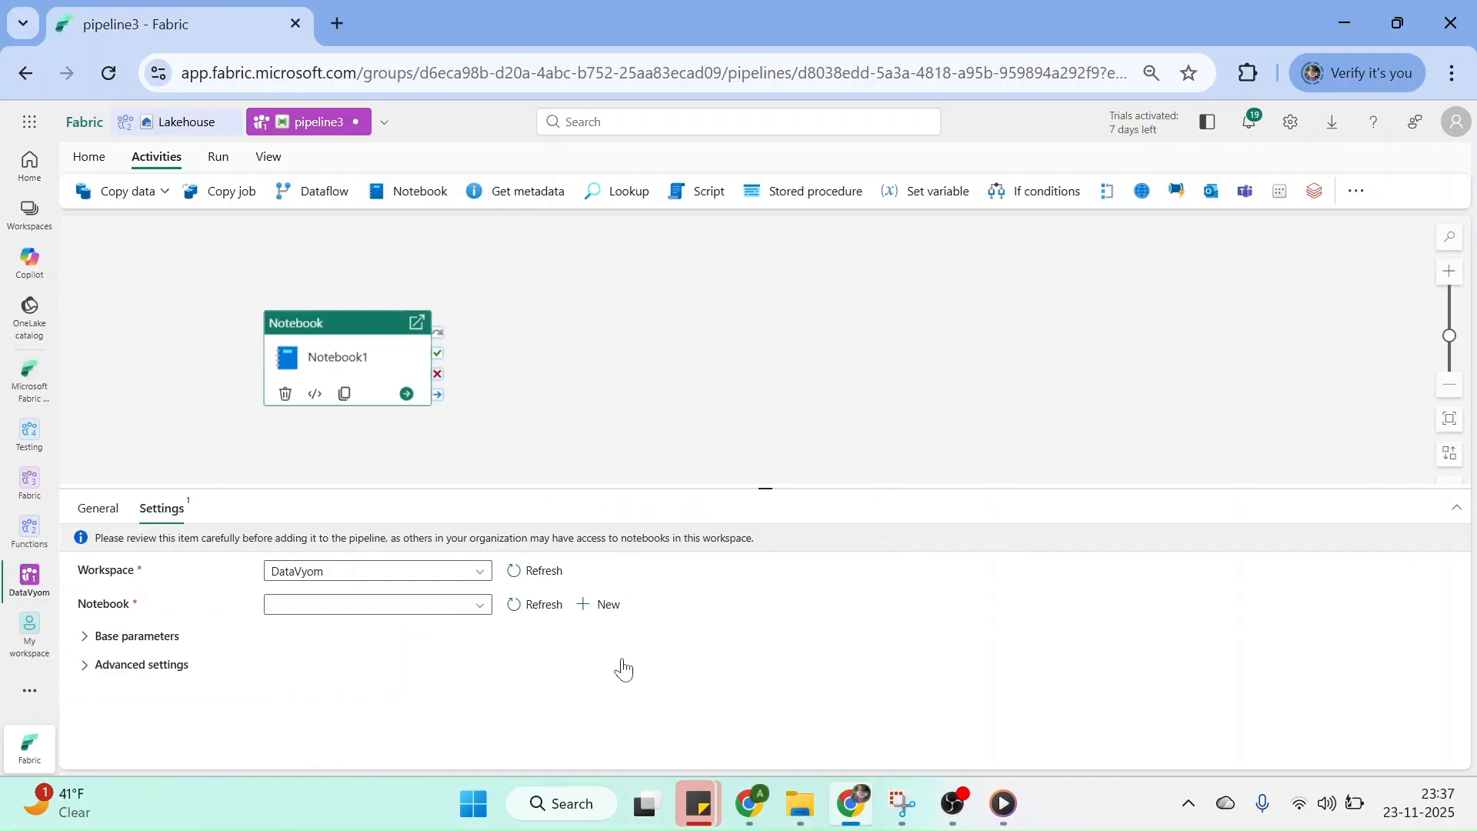
pyautogui.click(604, 604)
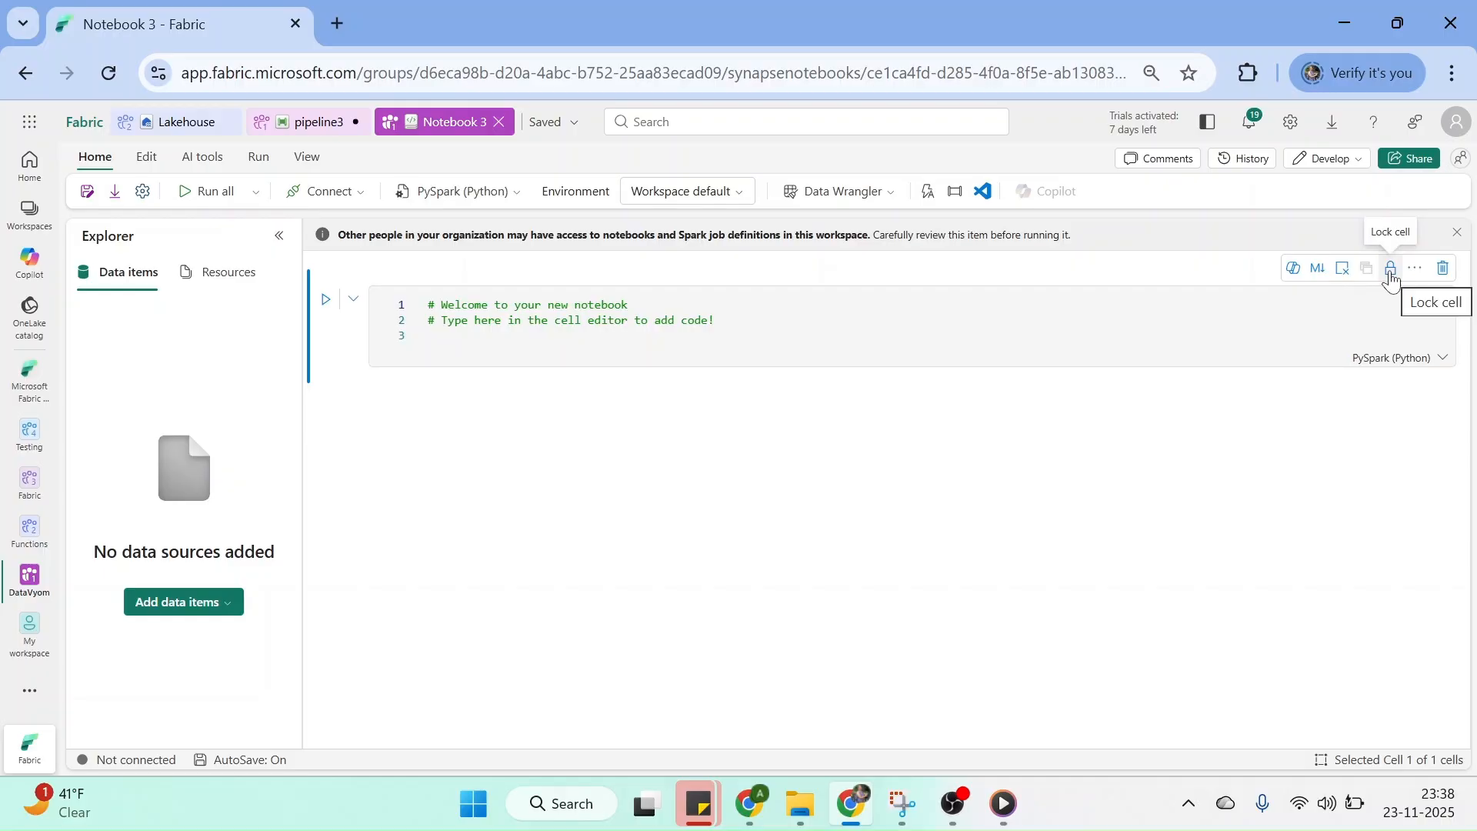
# Examine the options offered for the code cell, the notebook language, the environment and Data Wrangler, without changing any.
pyautogui.click(1417, 272)
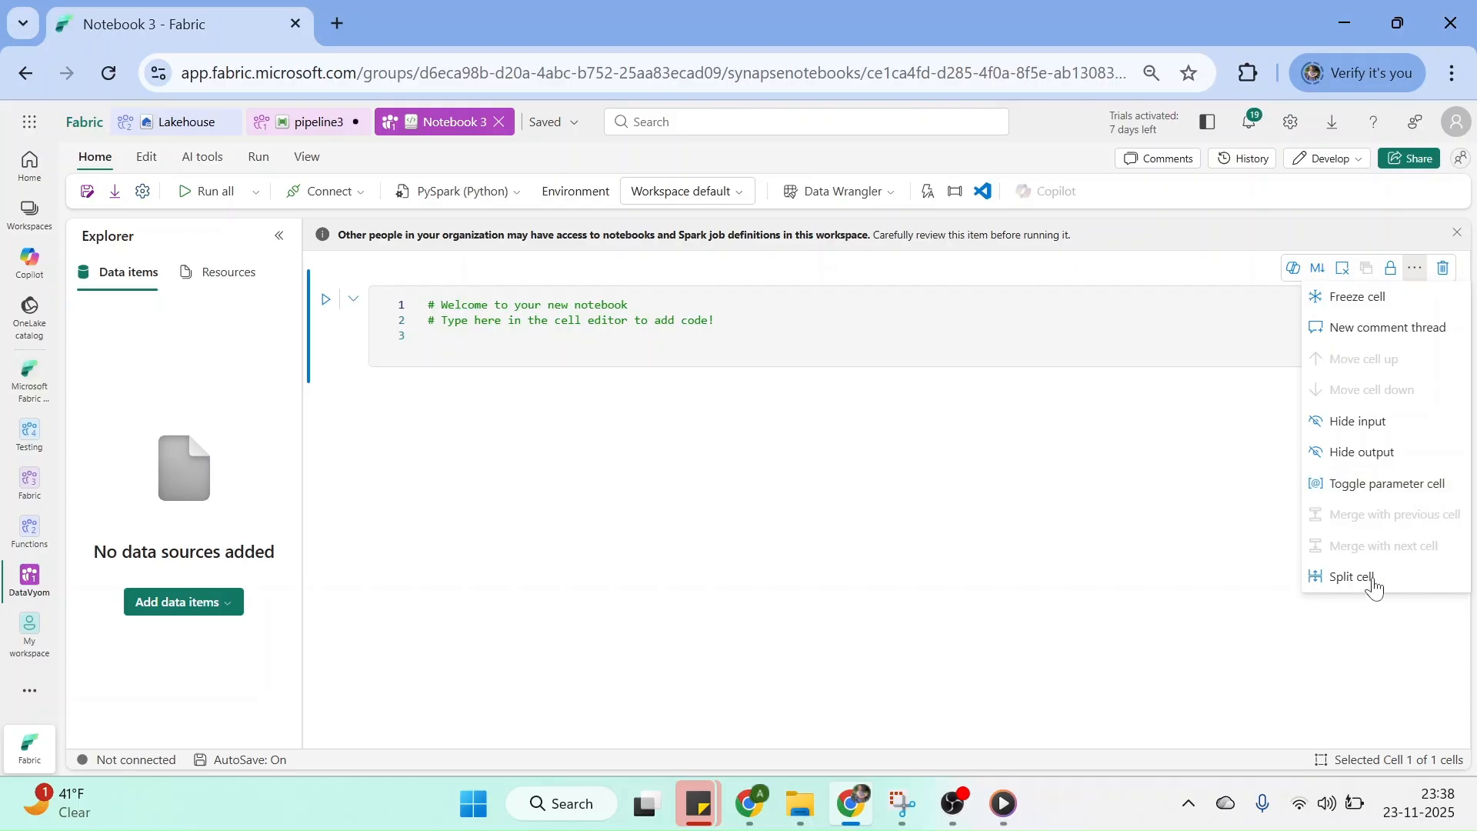
pyautogui.click(1101, 409)
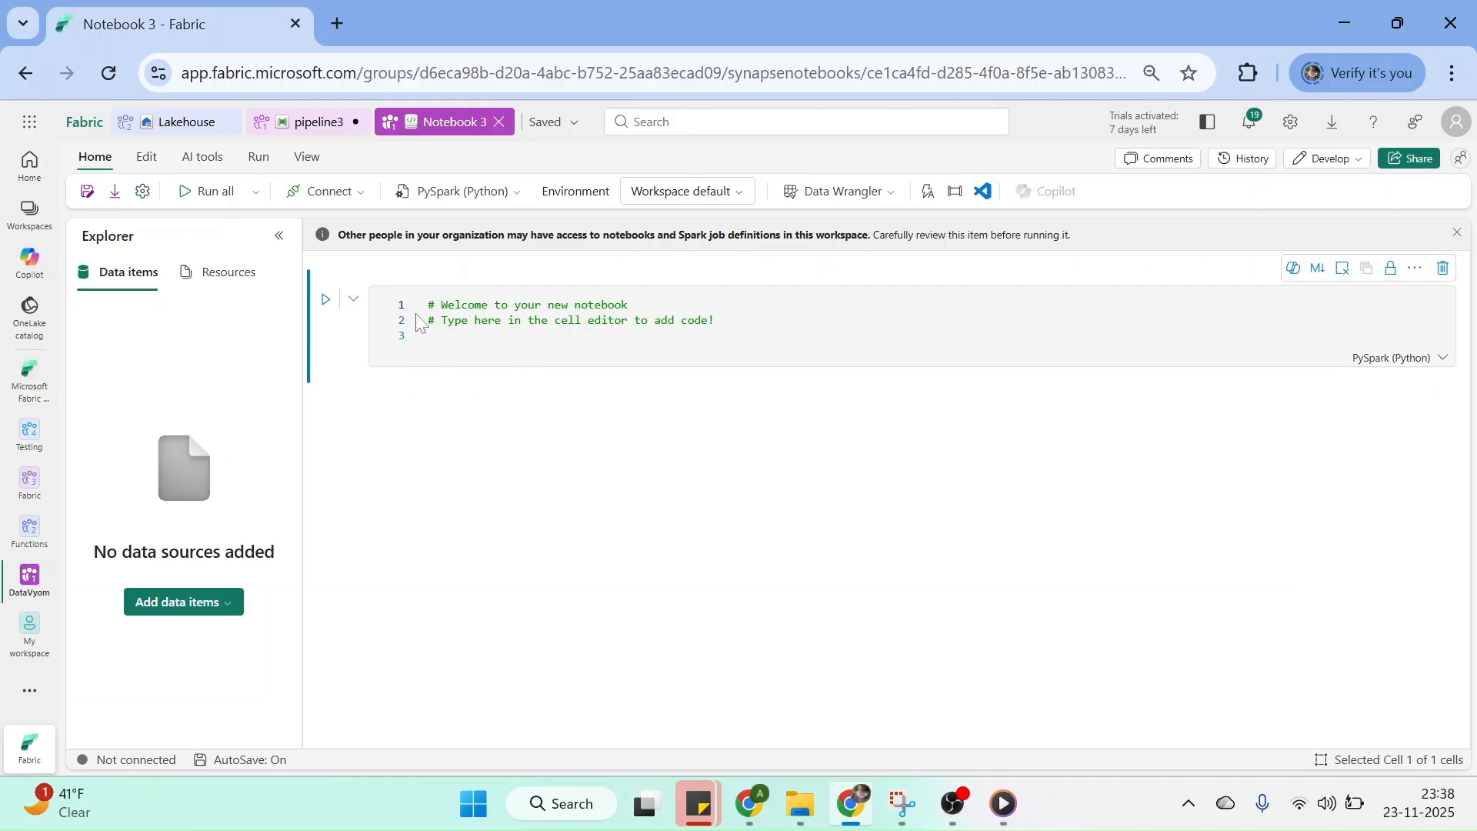
pyautogui.click(519, 198)
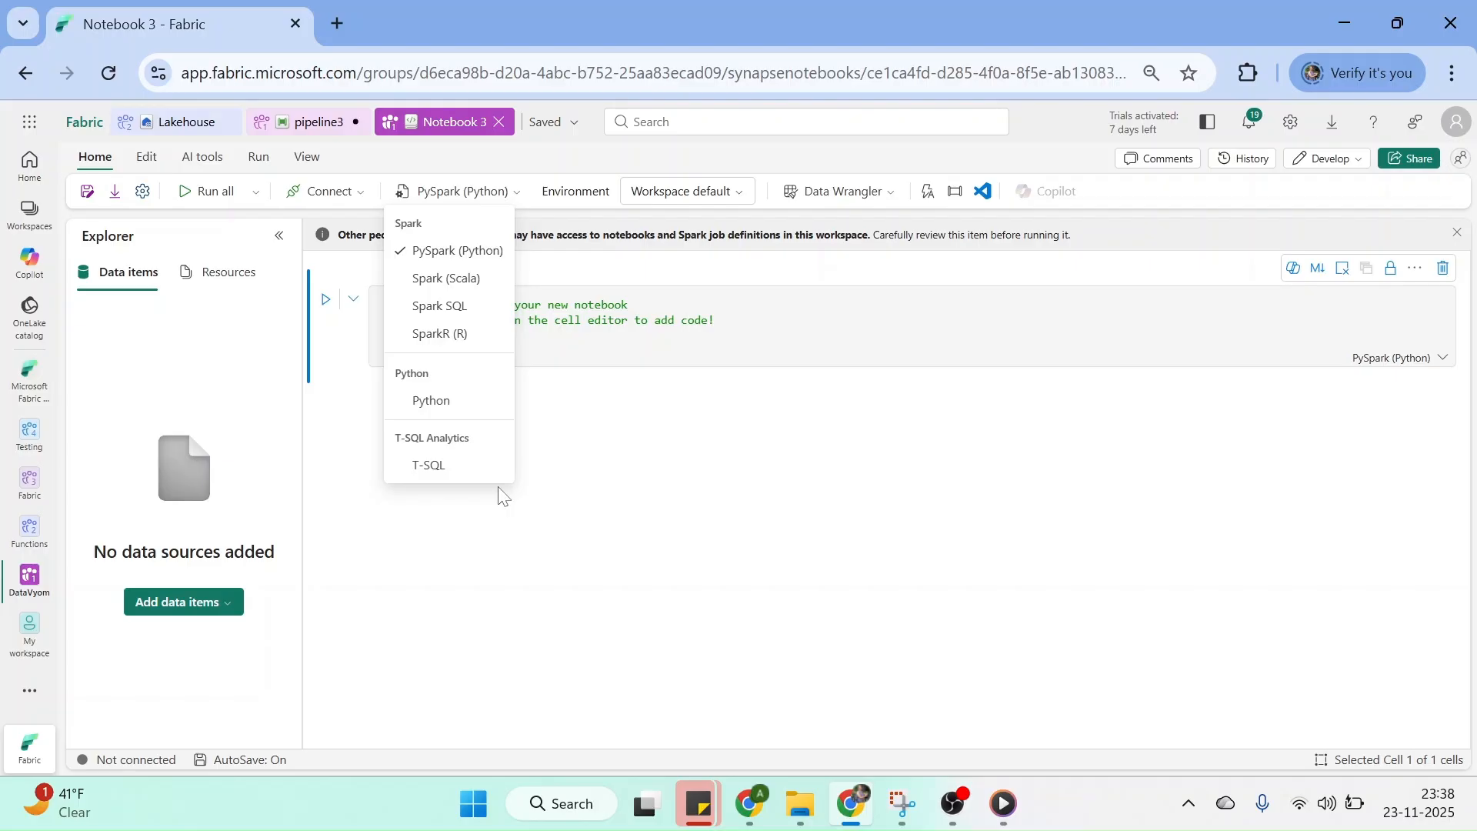
pyautogui.click(635, 440)
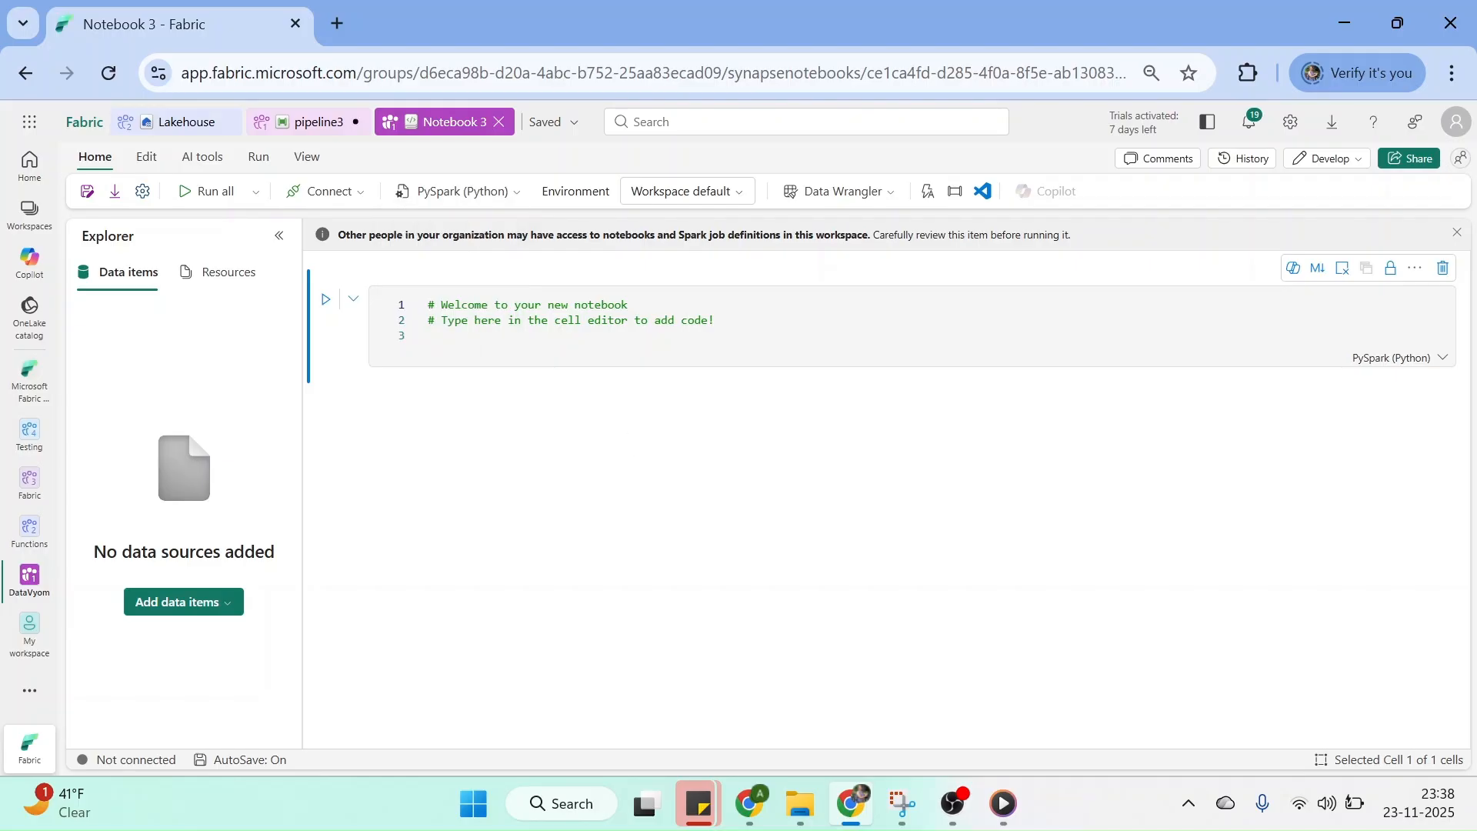
pyautogui.click(742, 200)
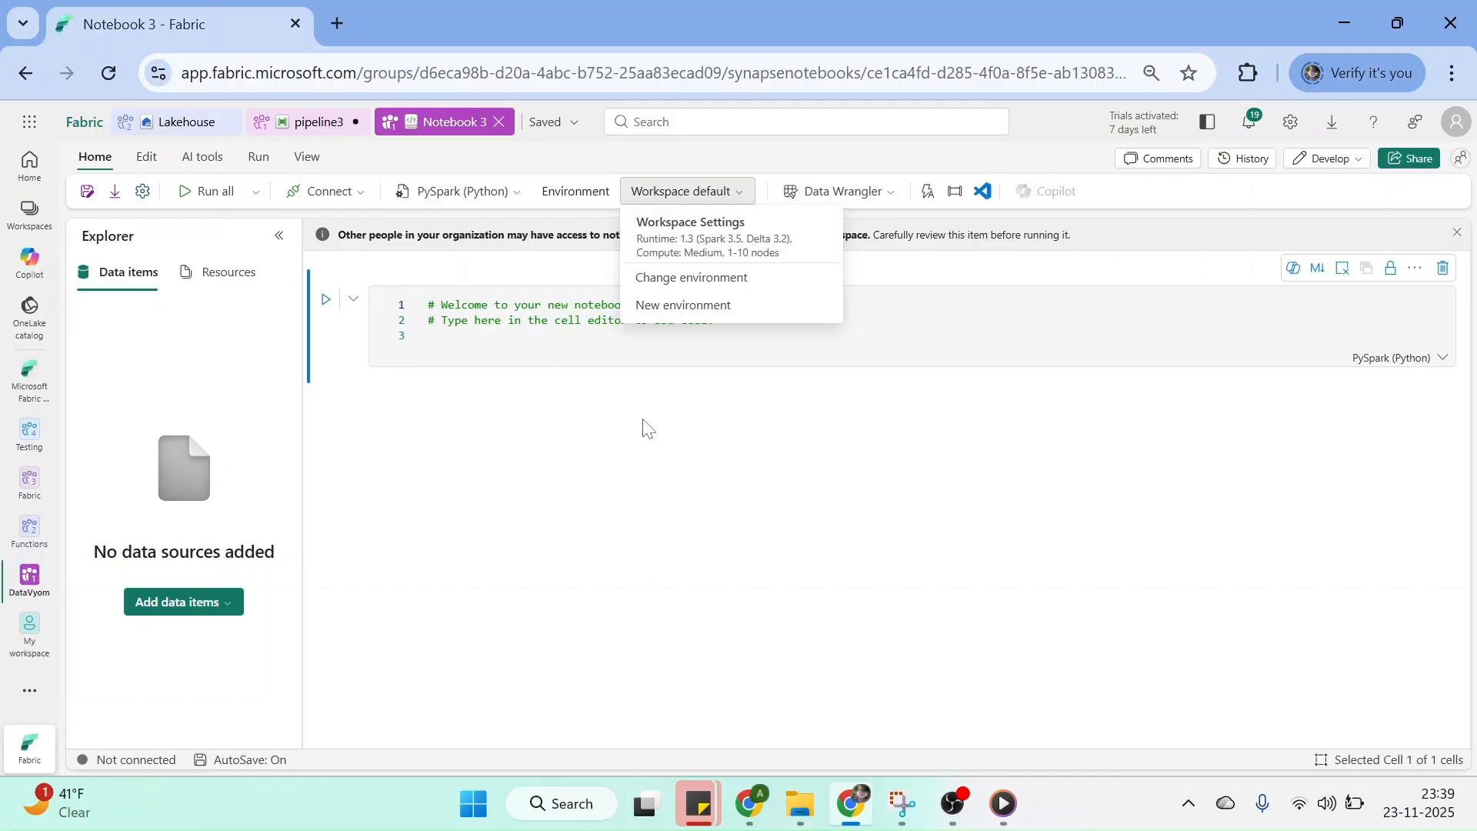
pyautogui.click(723, 435)
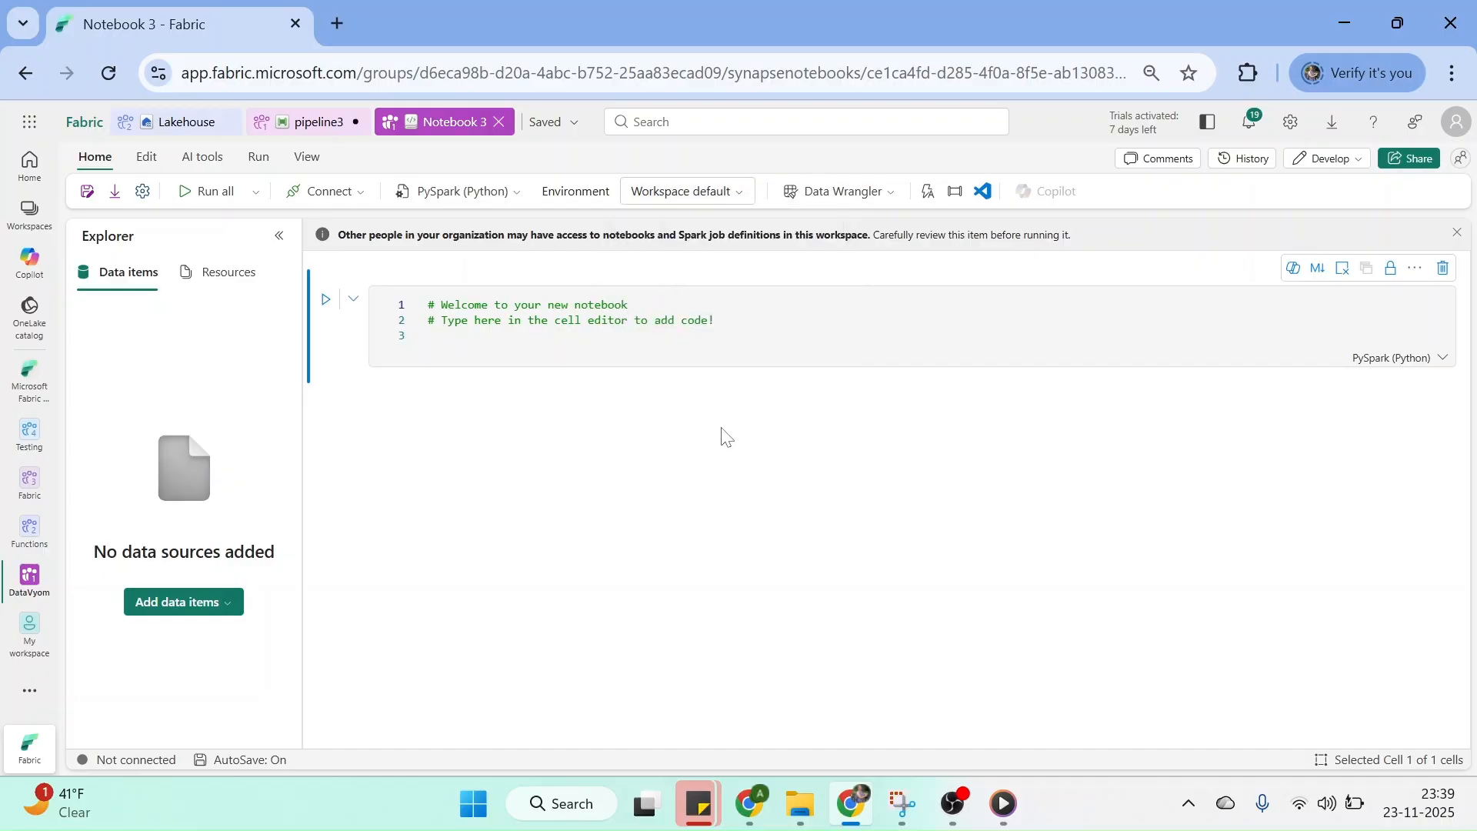
pyautogui.click(895, 197)
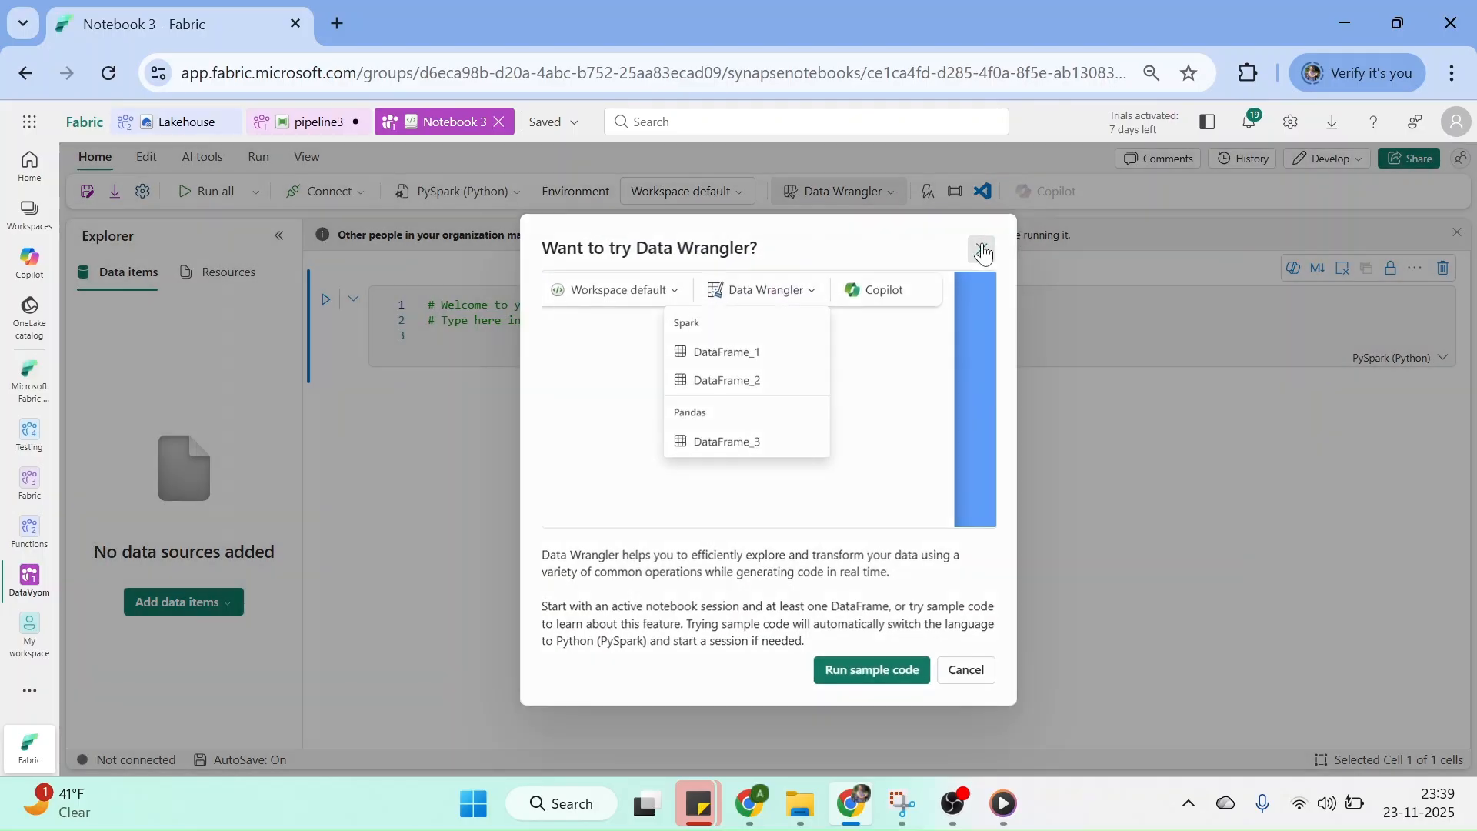
pyautogui.click(983, 250)
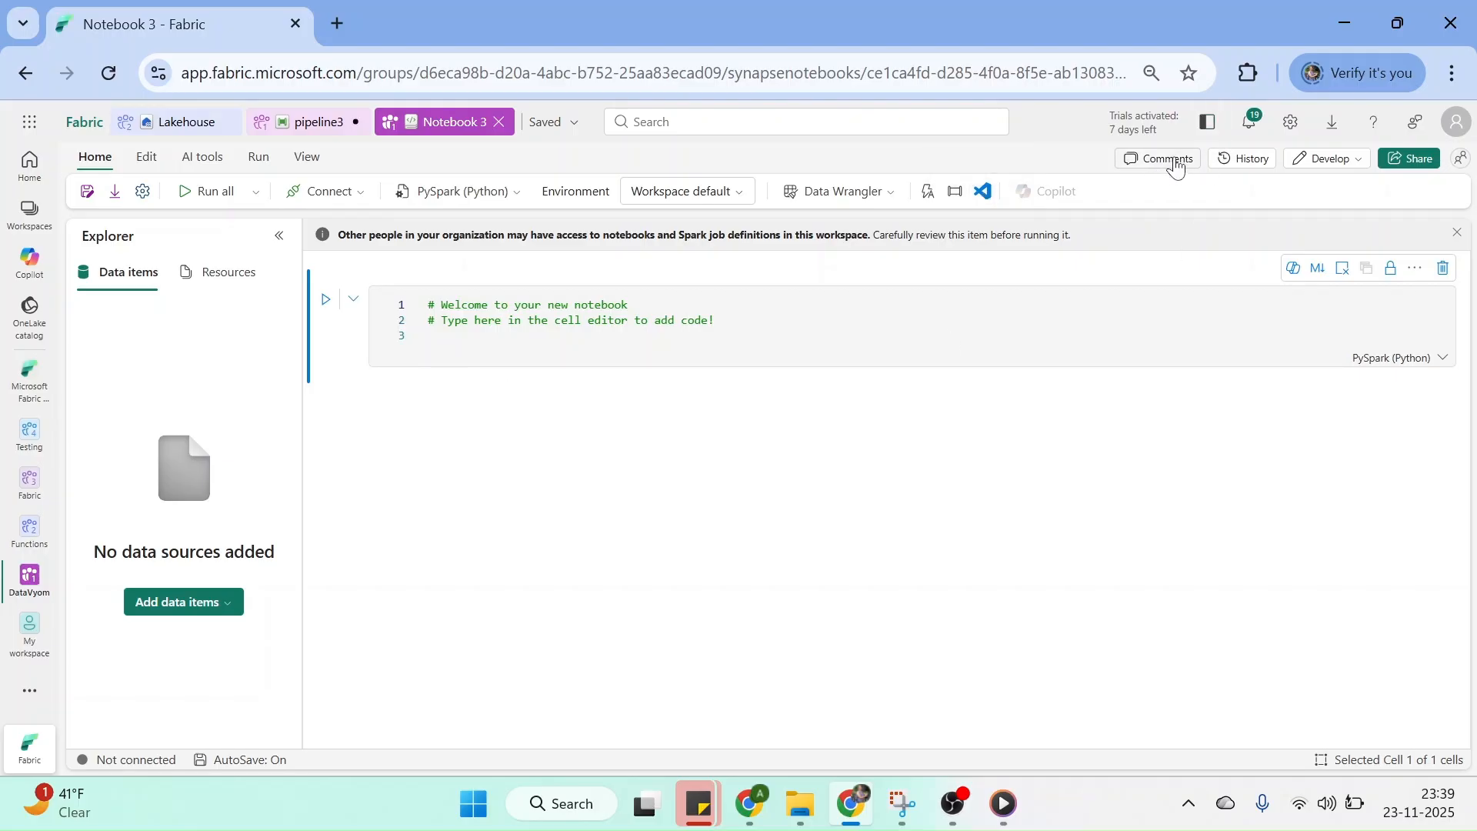
# View the notebook's version history, return to the notebook and review its Develop mode choices.
pyautogui.click(1246, 161)
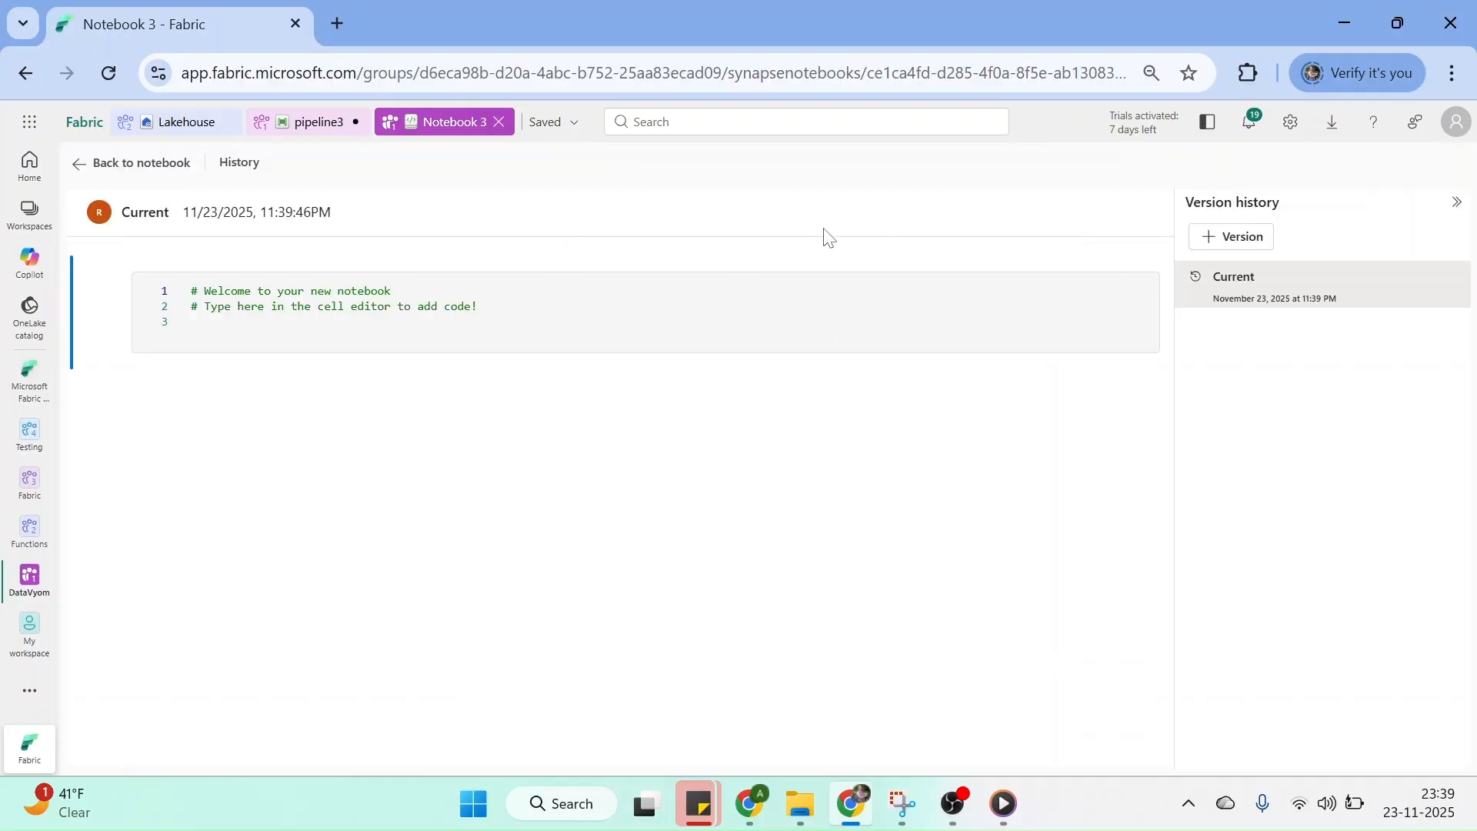
pyautogui.click(106, 162)
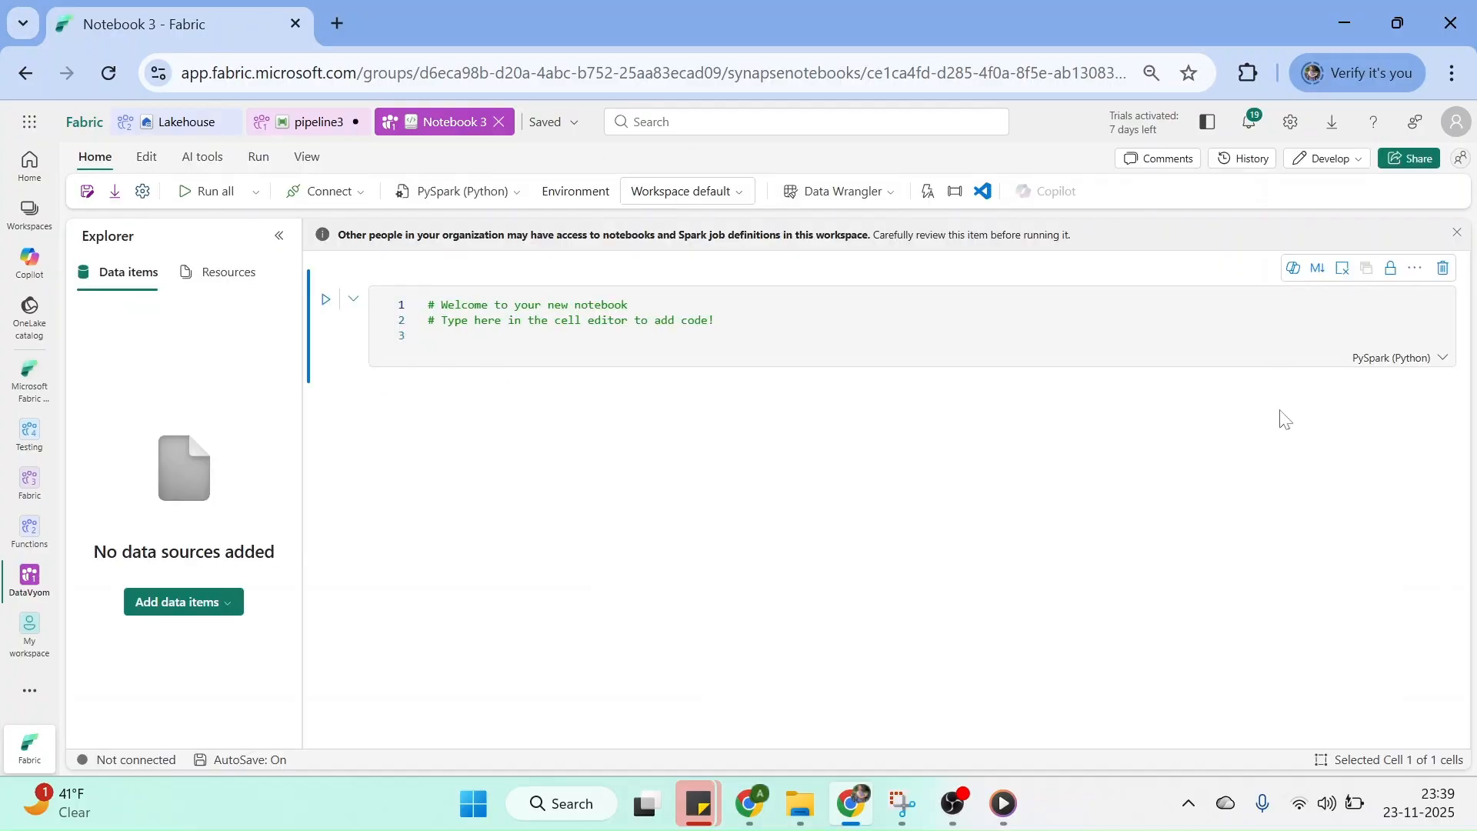
pyautogui.click(1357, 160)
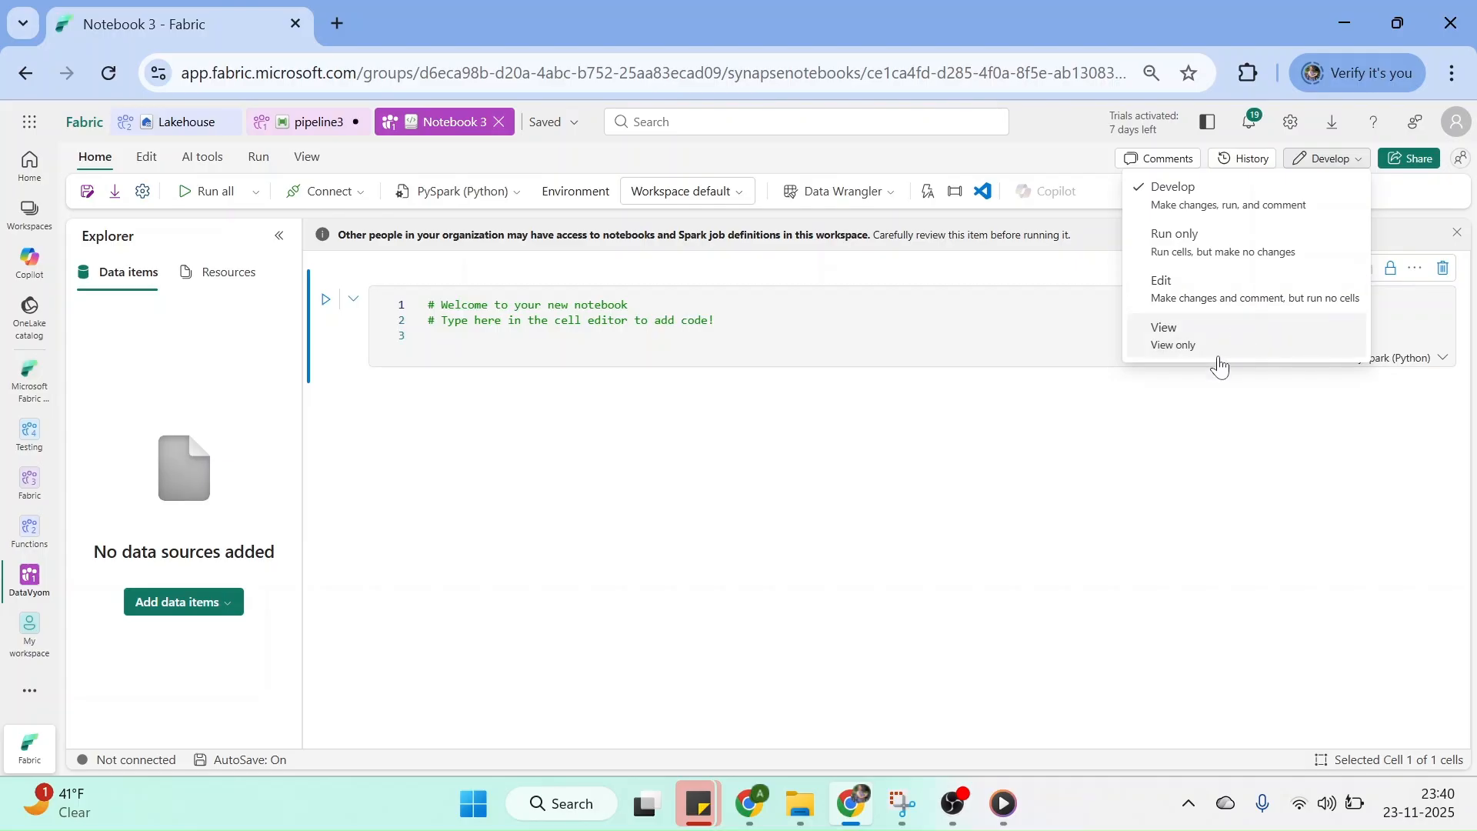
pyautogui.click(1097, 440)
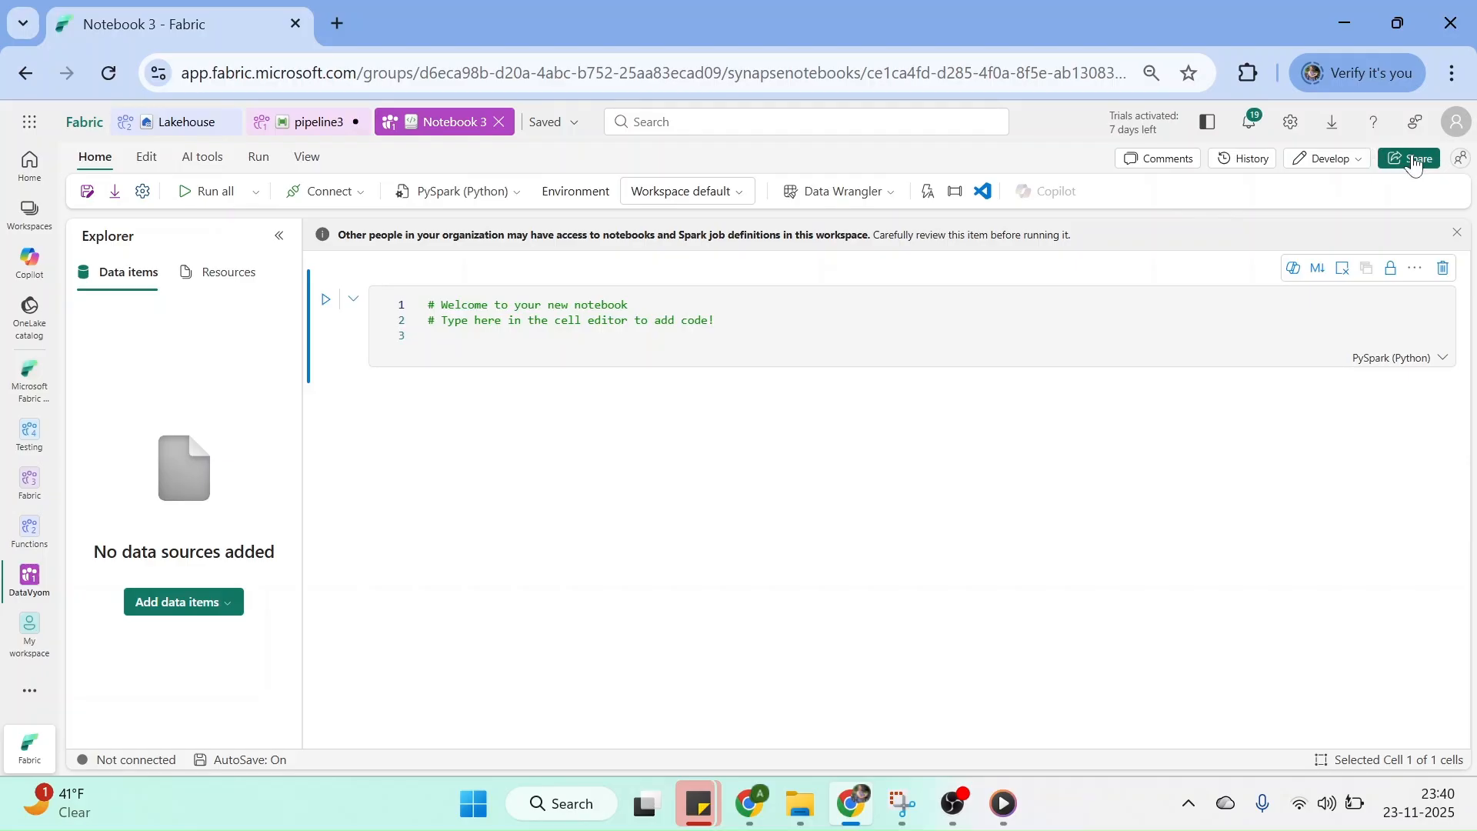
# Review the notebook's editing commands, including Find and replace and the AutoSave choices.
pyautogui.click(147, 158)
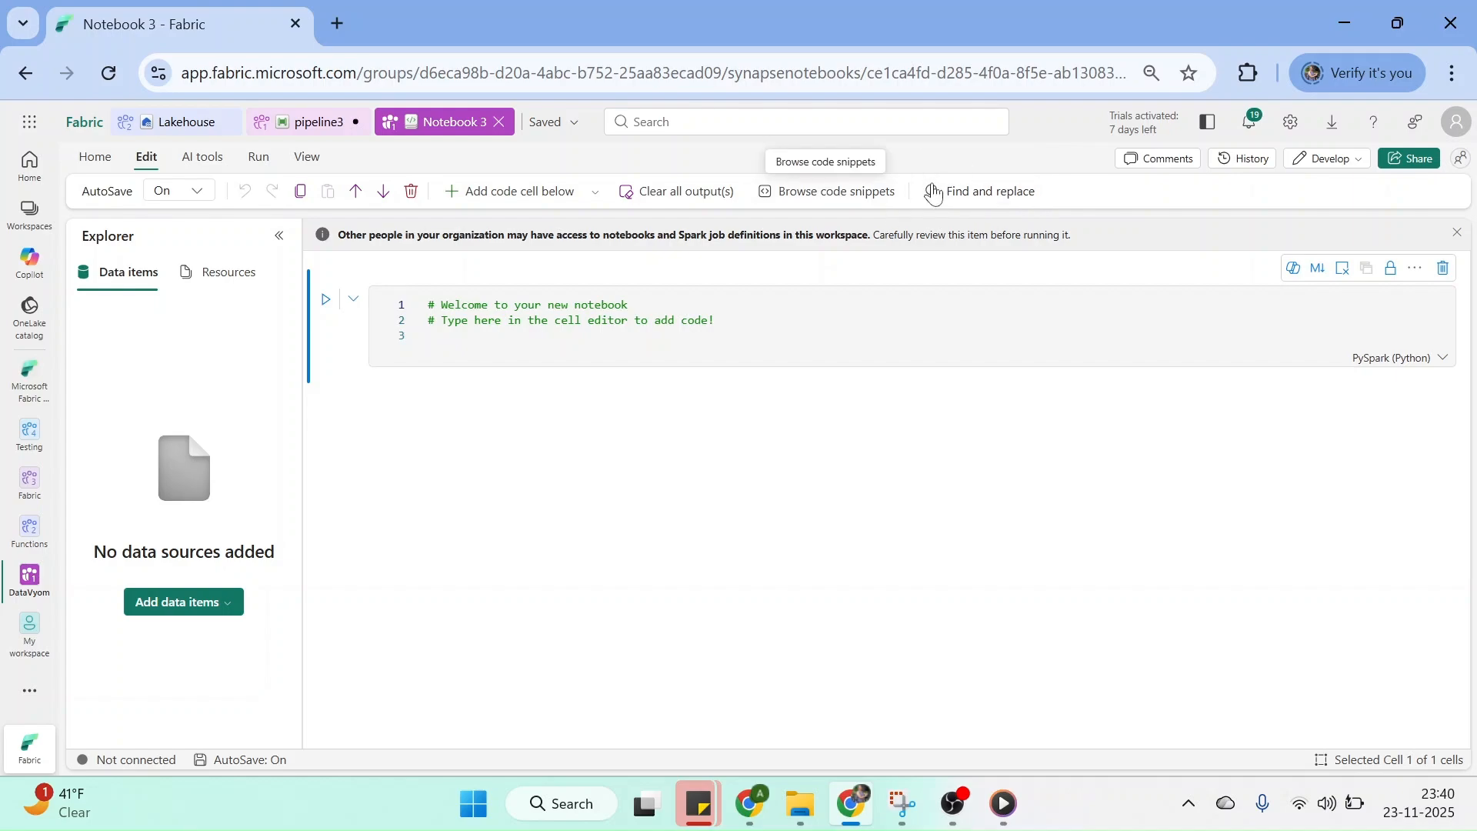
pyautogui.click(997, 197)
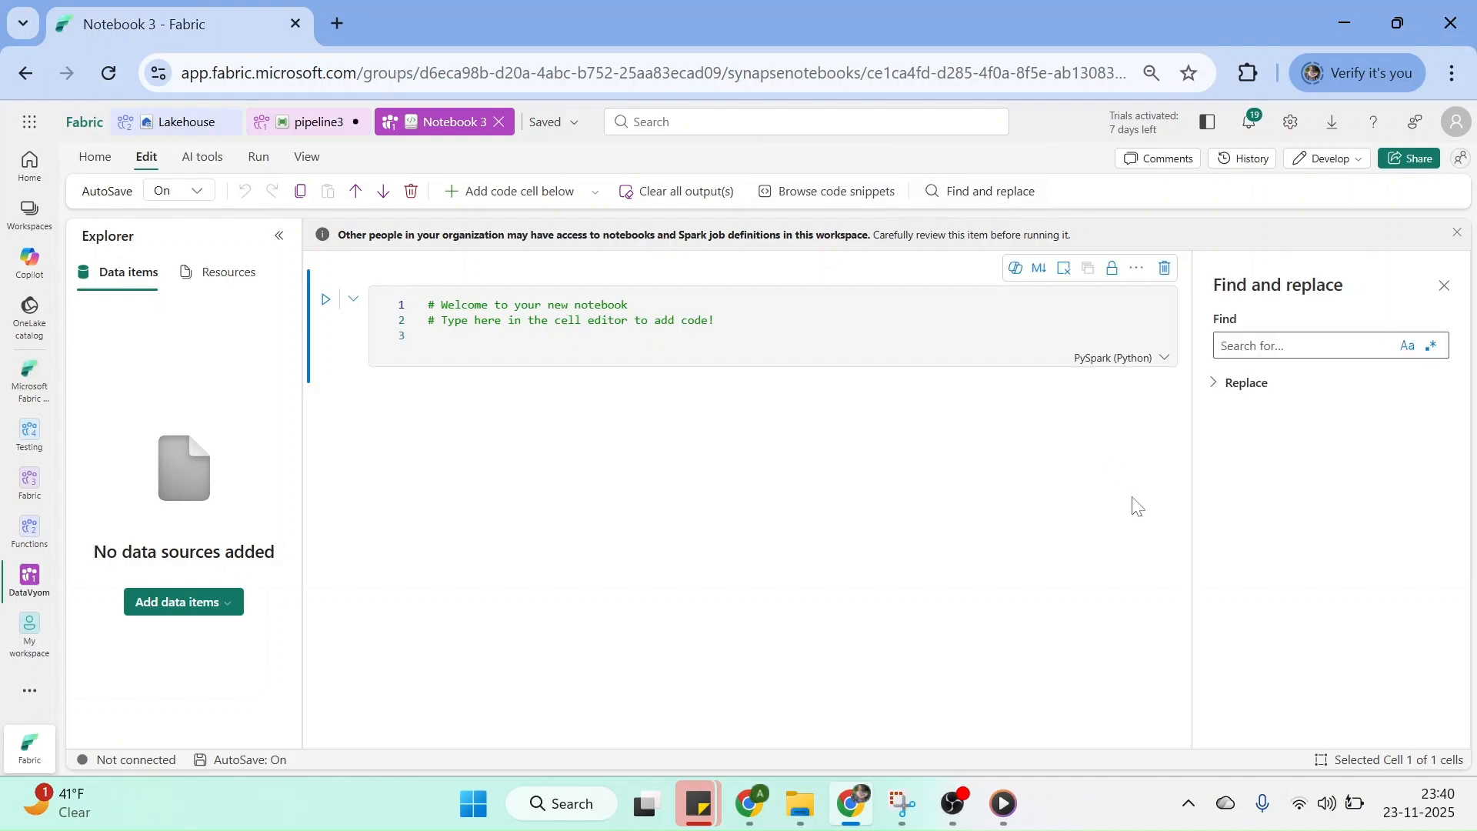
pyautogui.click(1443, 285)
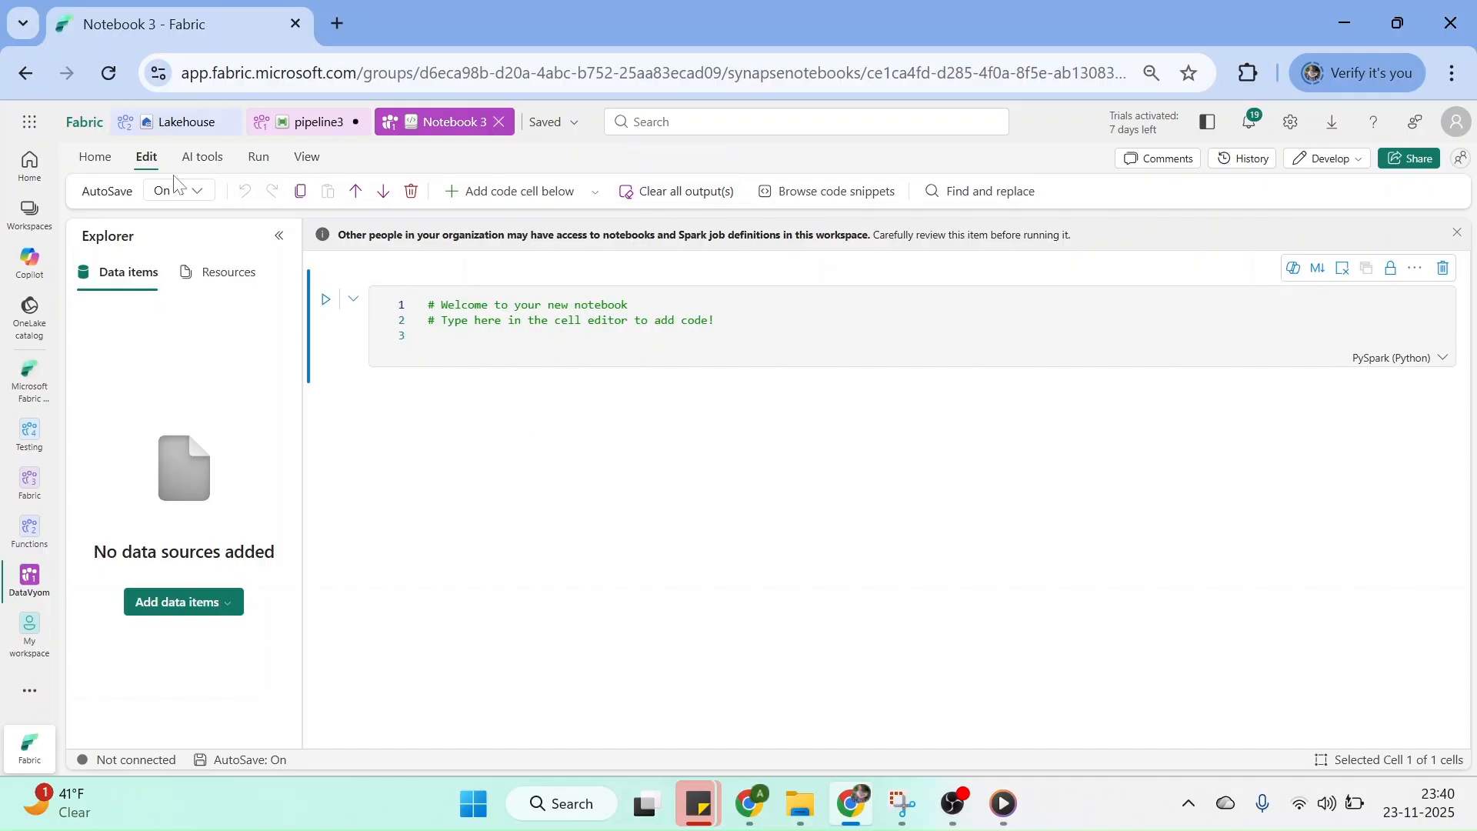
pyautogui.click(201, 199)
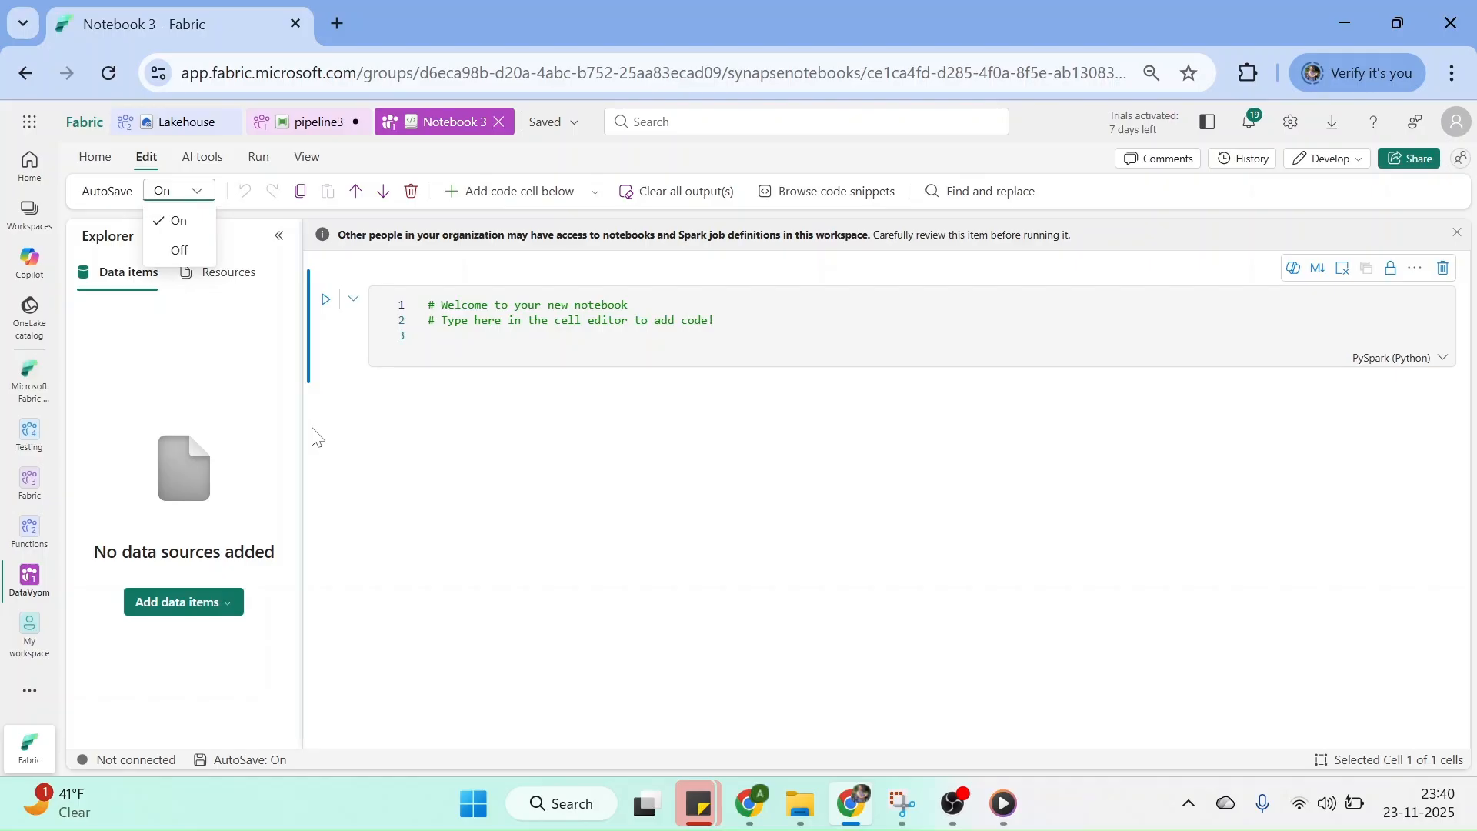
pyautogui.click(370, 444)
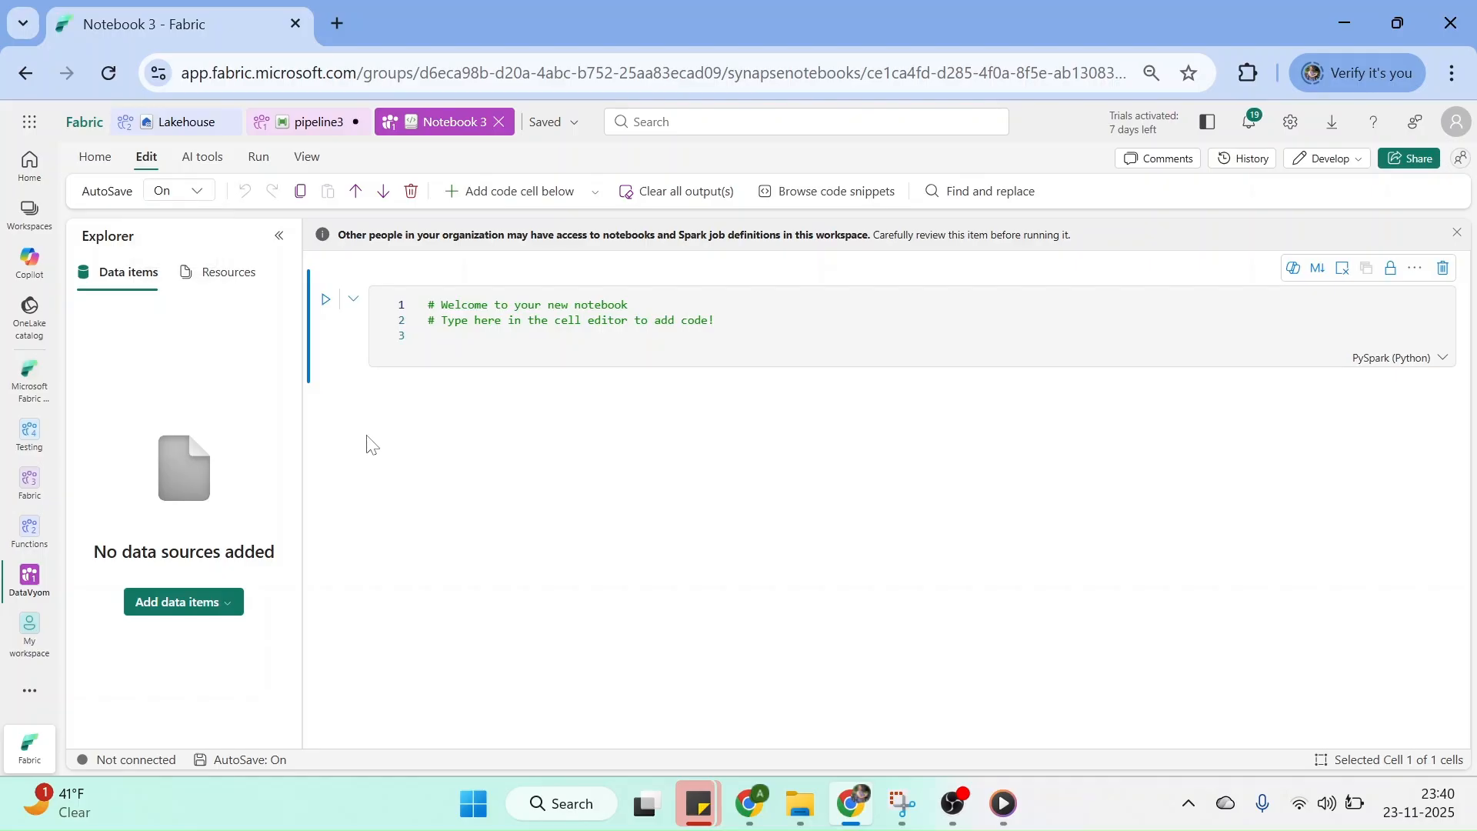
# Examine the notebook's AI tools, its run options and the session types available for connecting.
pyautogui.click(204, 158)
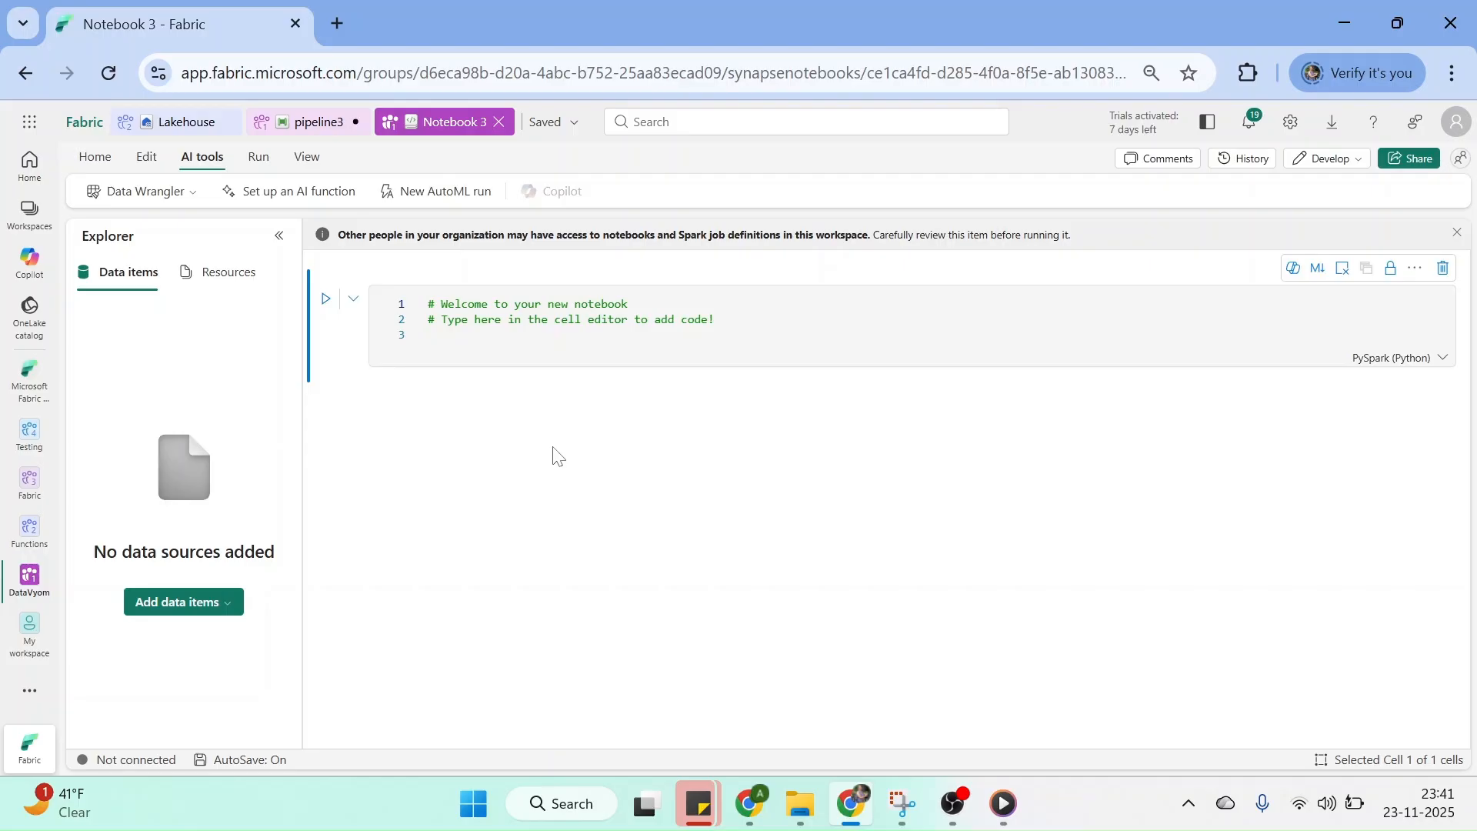
pyautogui.click(258, 160)
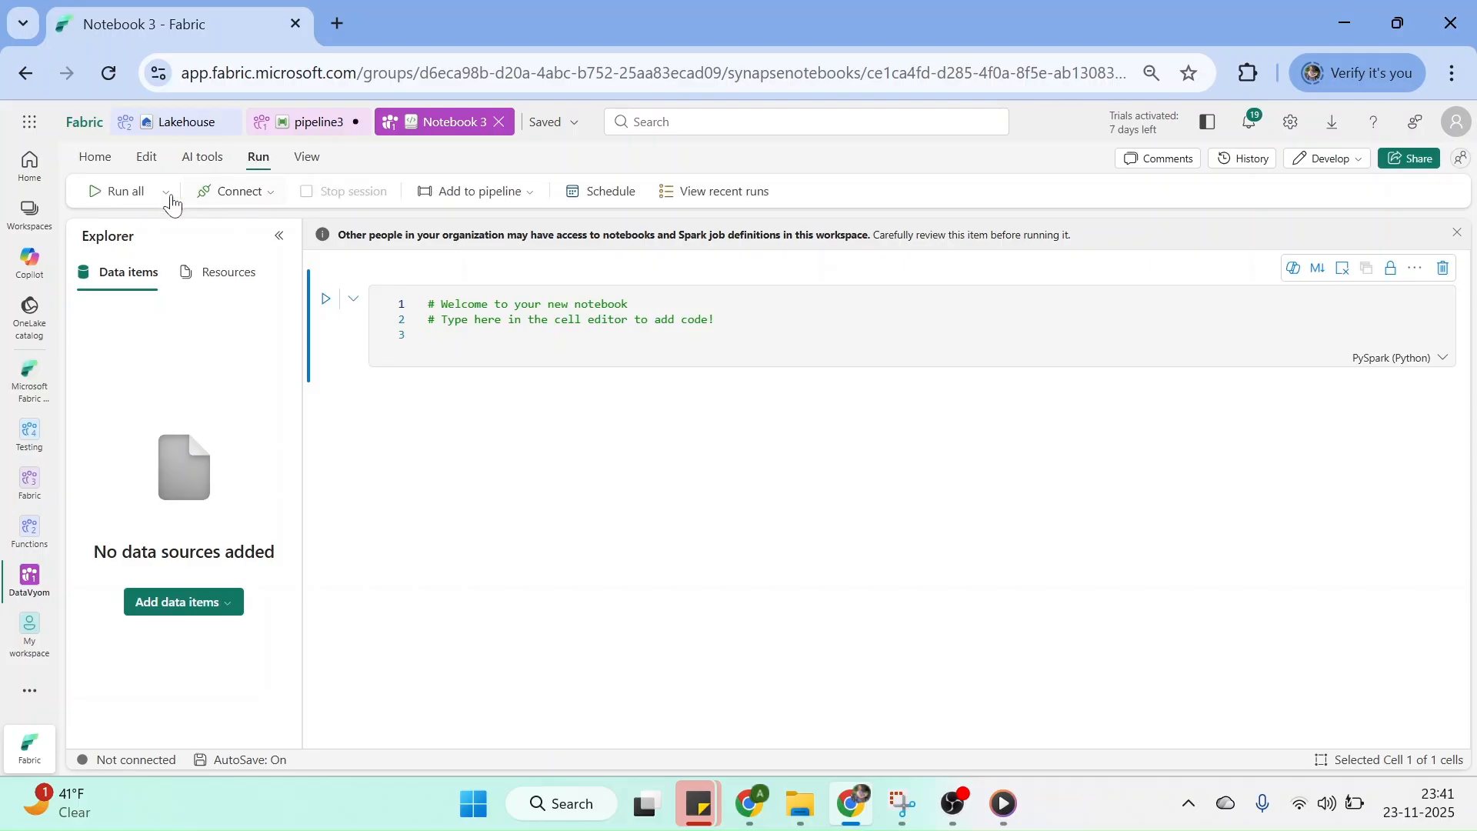
pyautogui.click(166, 194)
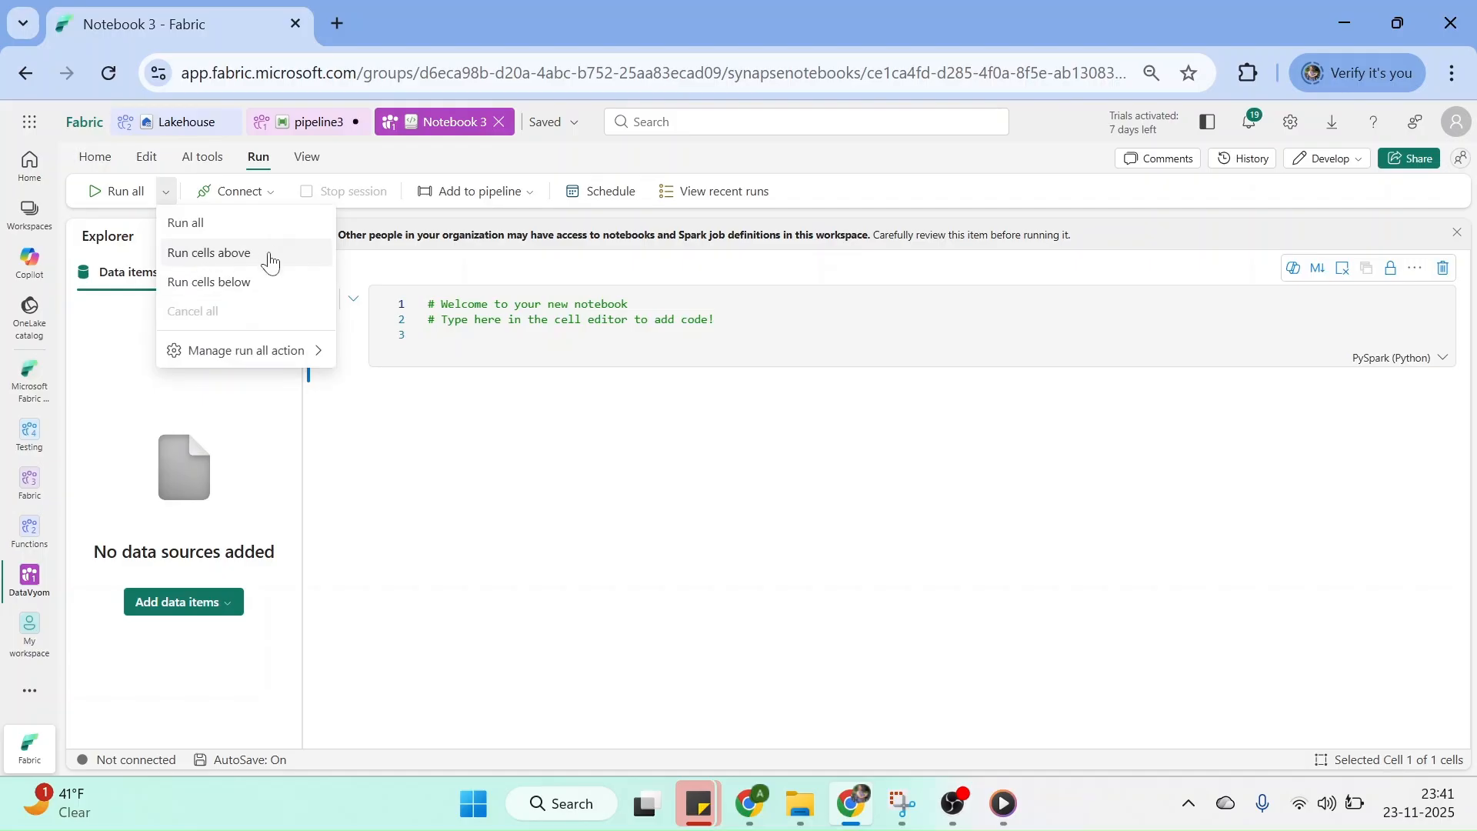
pyautogui.click(408, 431)
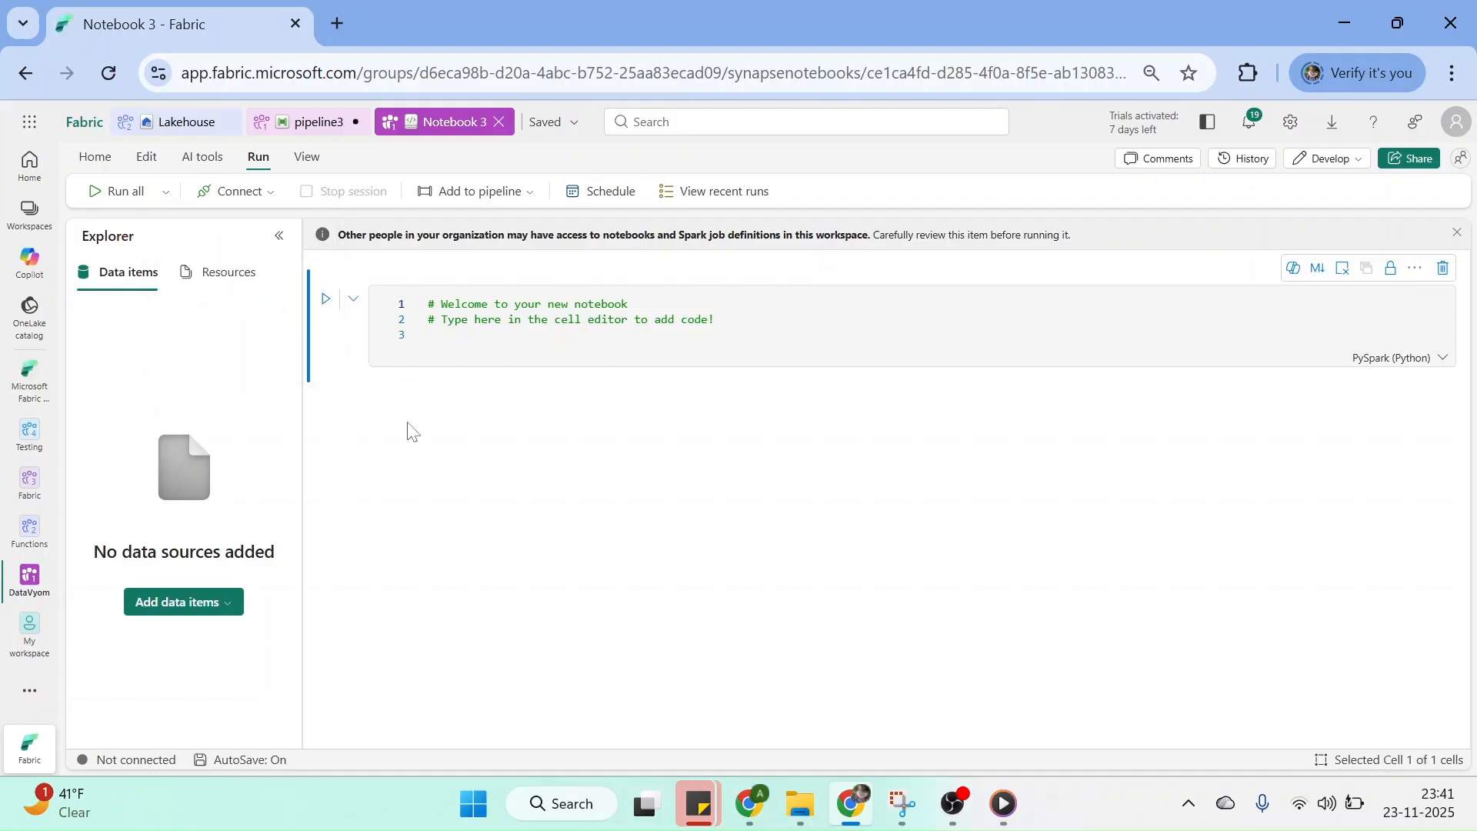
pyautogui.click(275, 208)
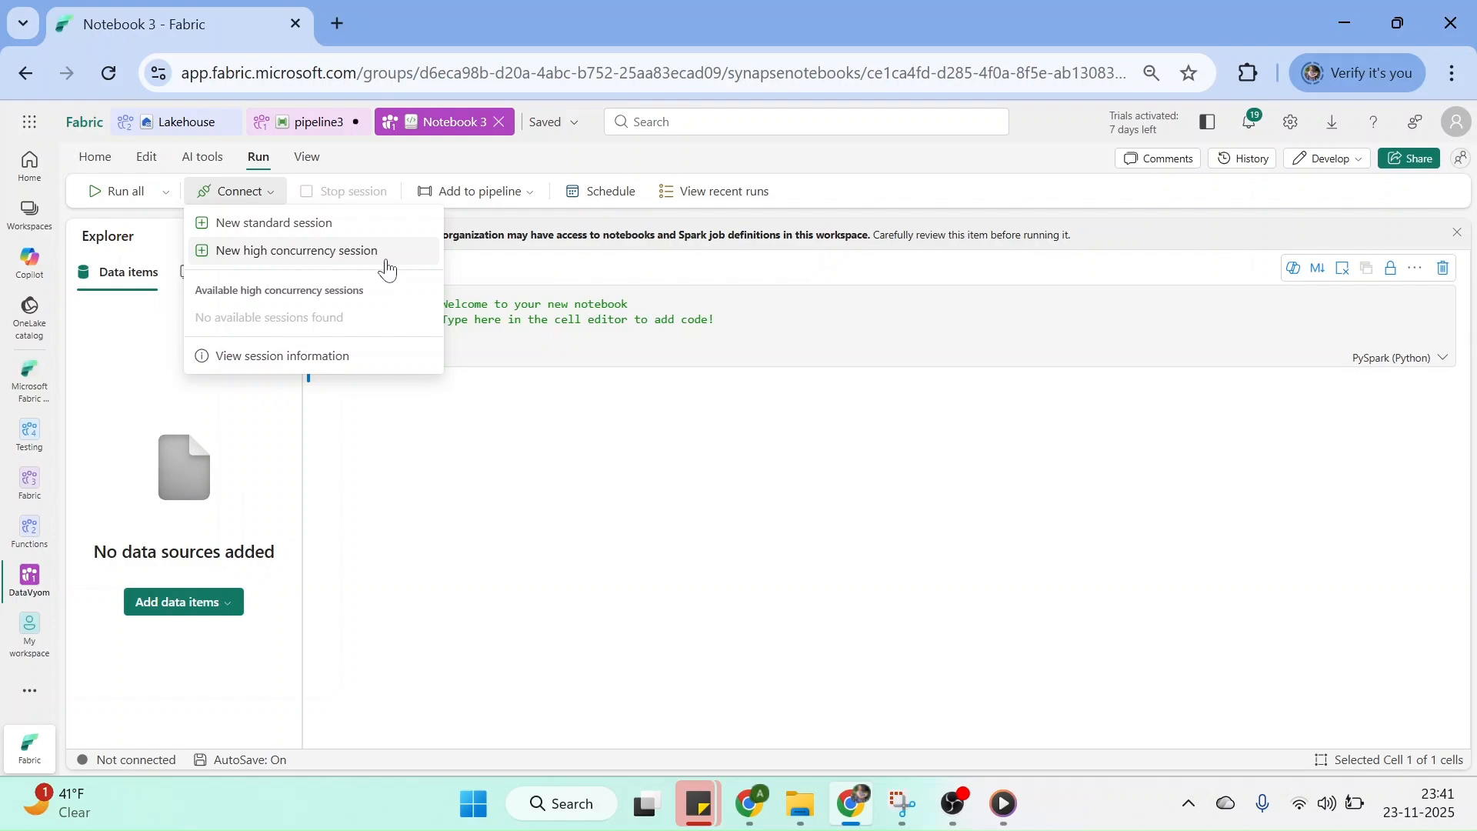
pyautogui.click(504, 425)
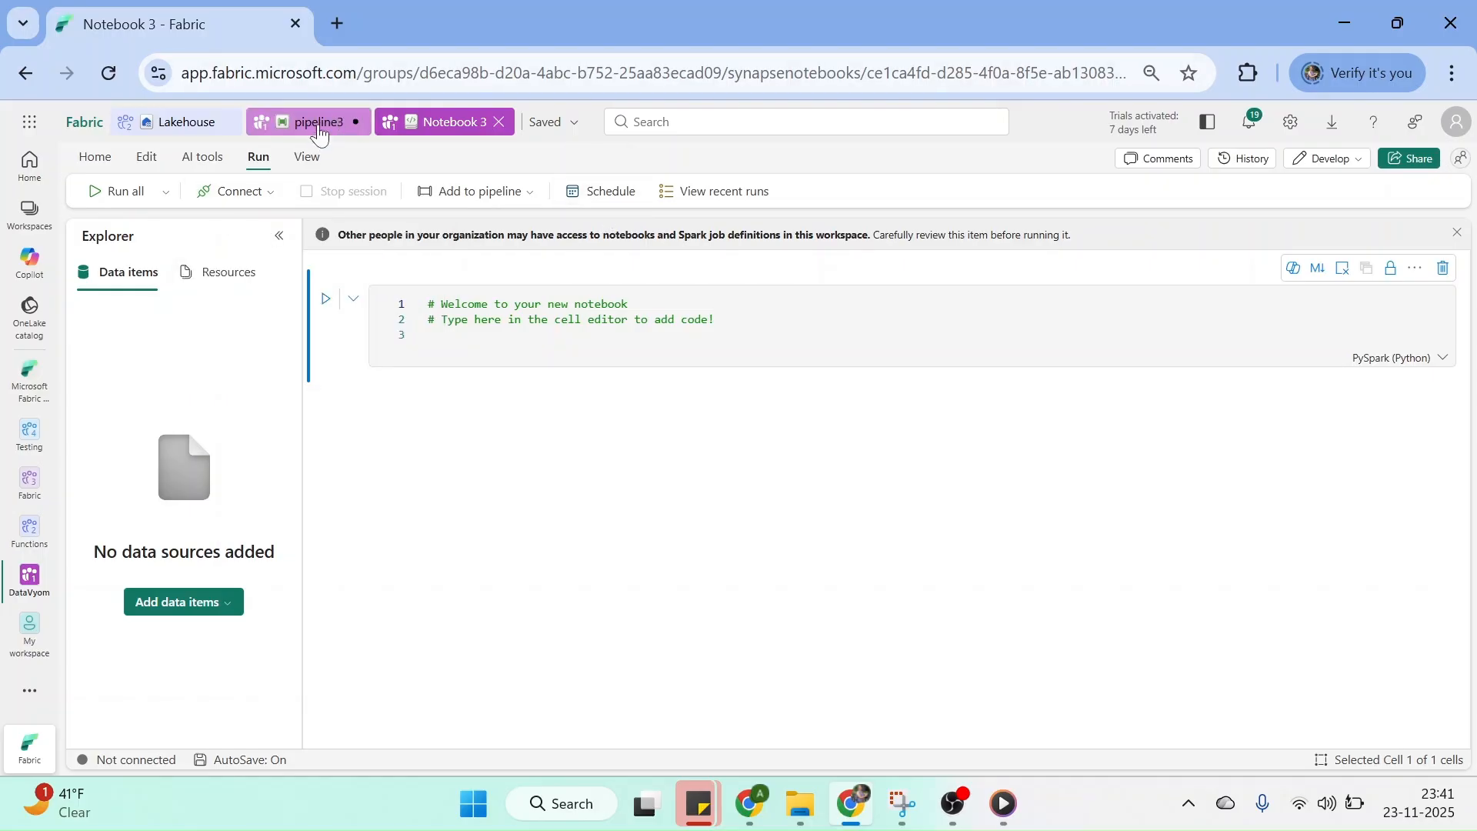
# Review the notebook's scheduling form with Hourly, Weekly and Monthly repeats and its Endorsement choices, without saving a schedule.
pyautogui.click(615, 195)
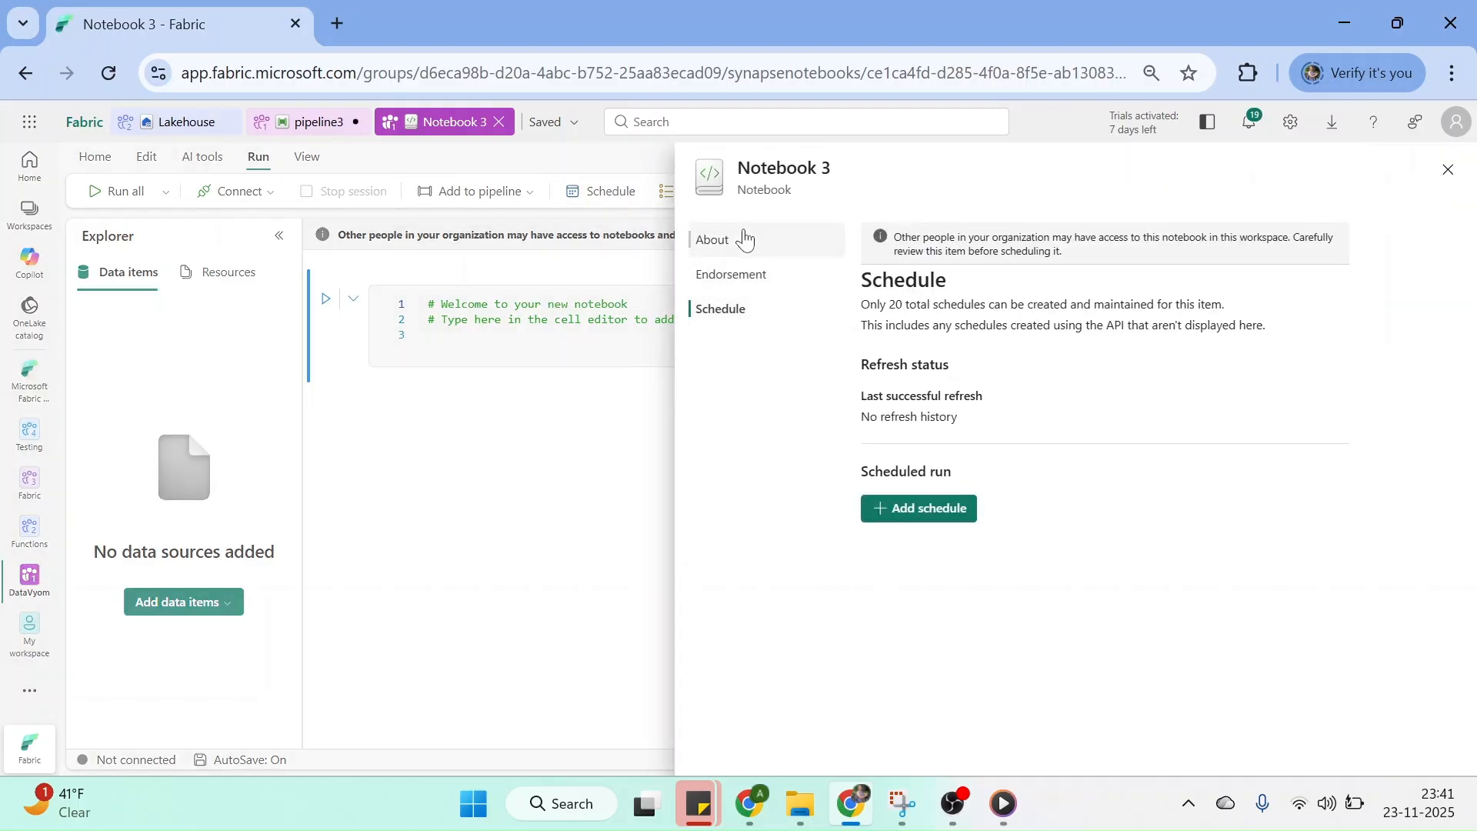
pyautogui.click(920, 511)
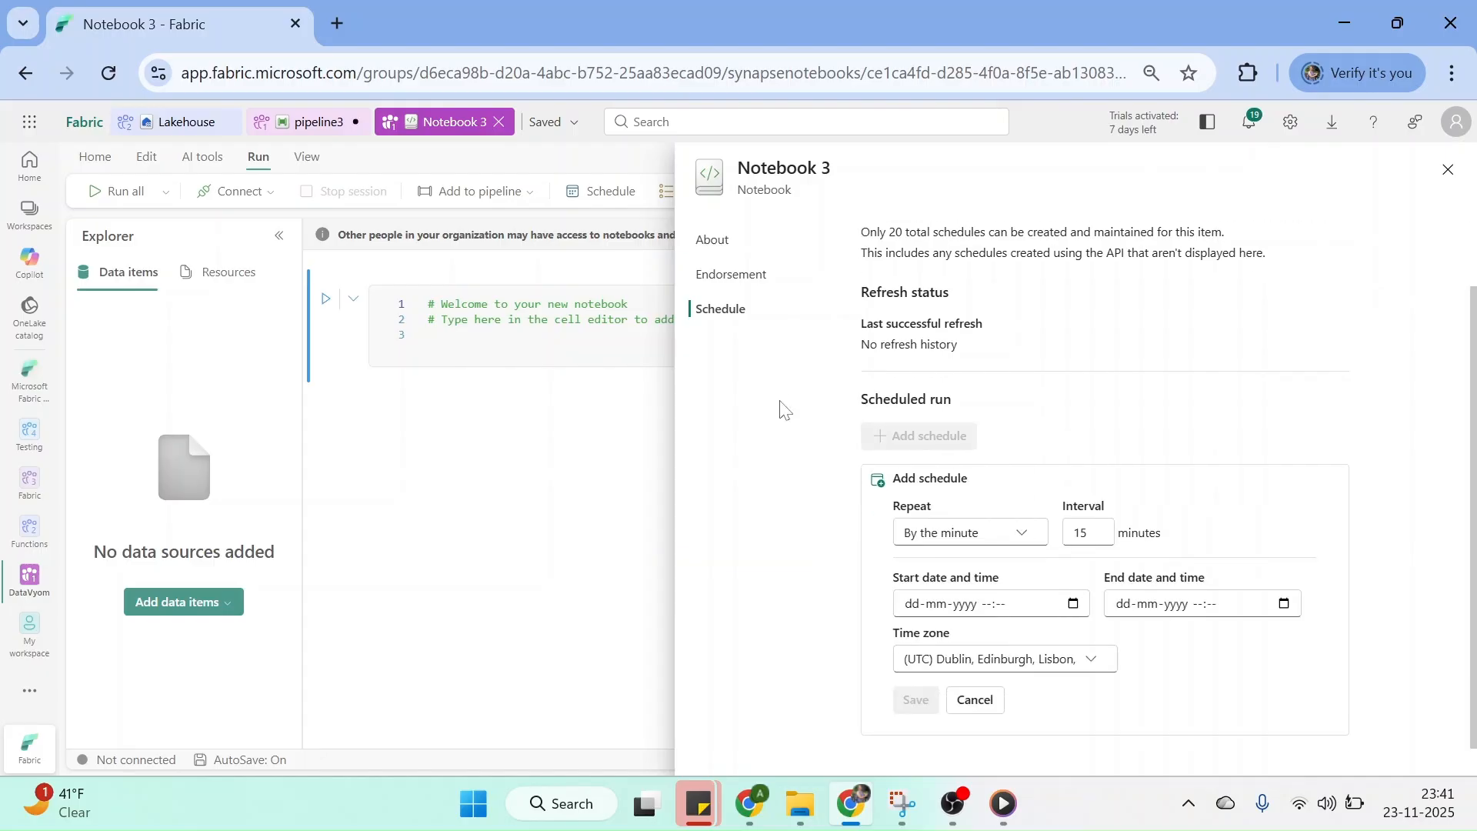
pyautogui.click(1031, 534)
pyautogui.click(932, 599)
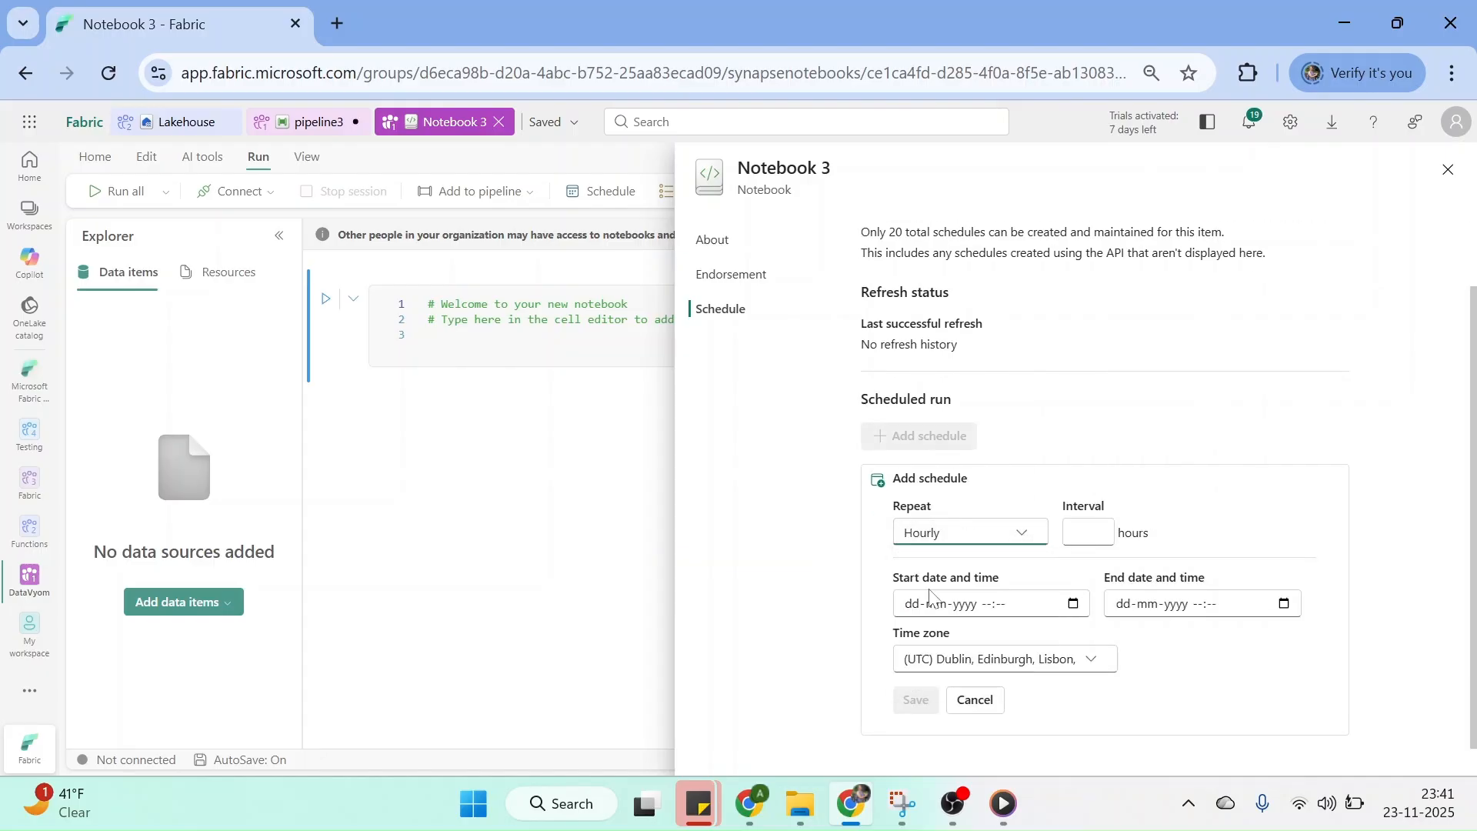
pyautogui.click(1024, 538)
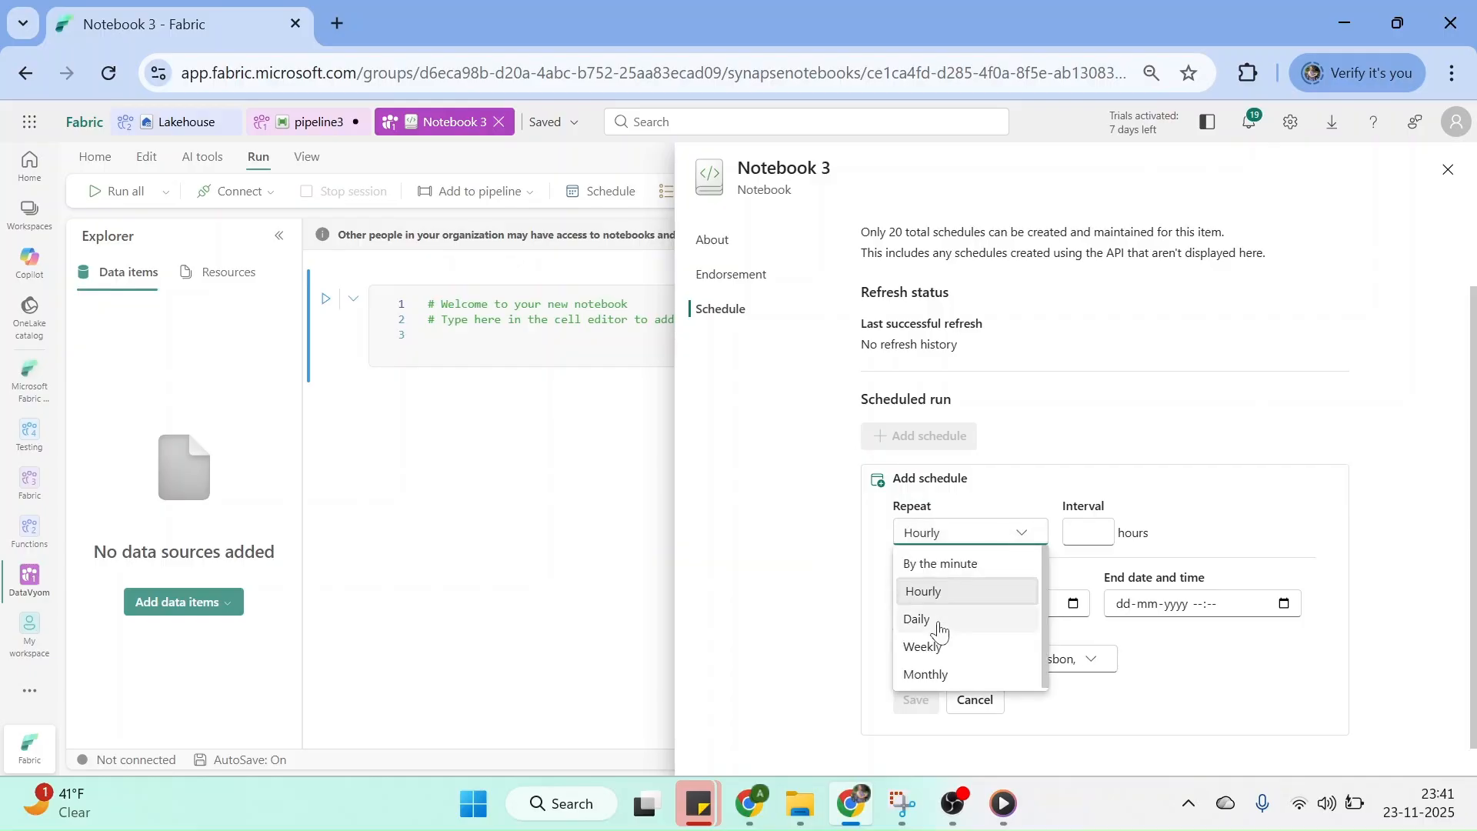
pyautogui.click(926, 644)
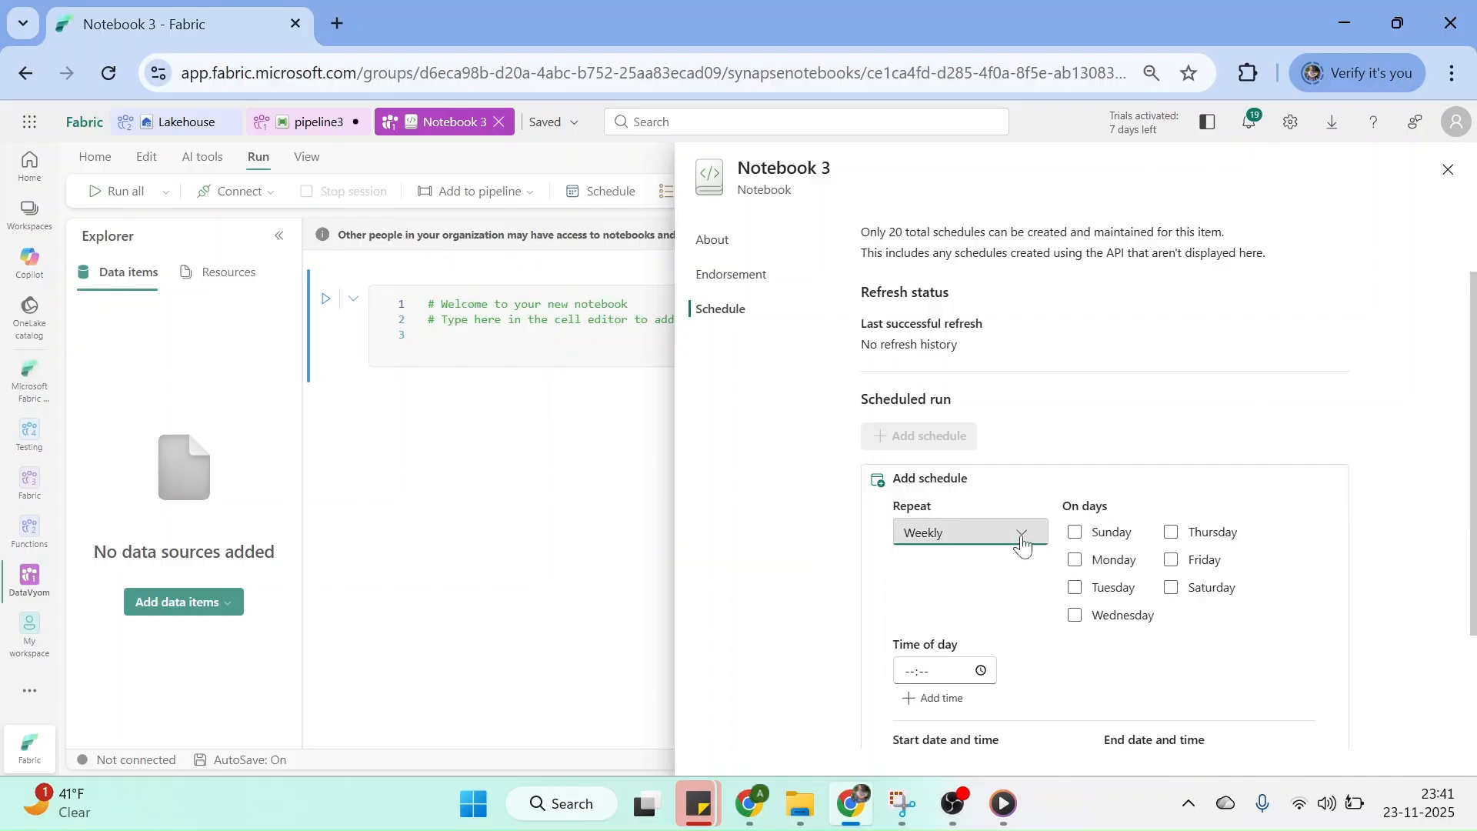
pyautogui.click(1022, 543)
pyautogui.click(935, 674)
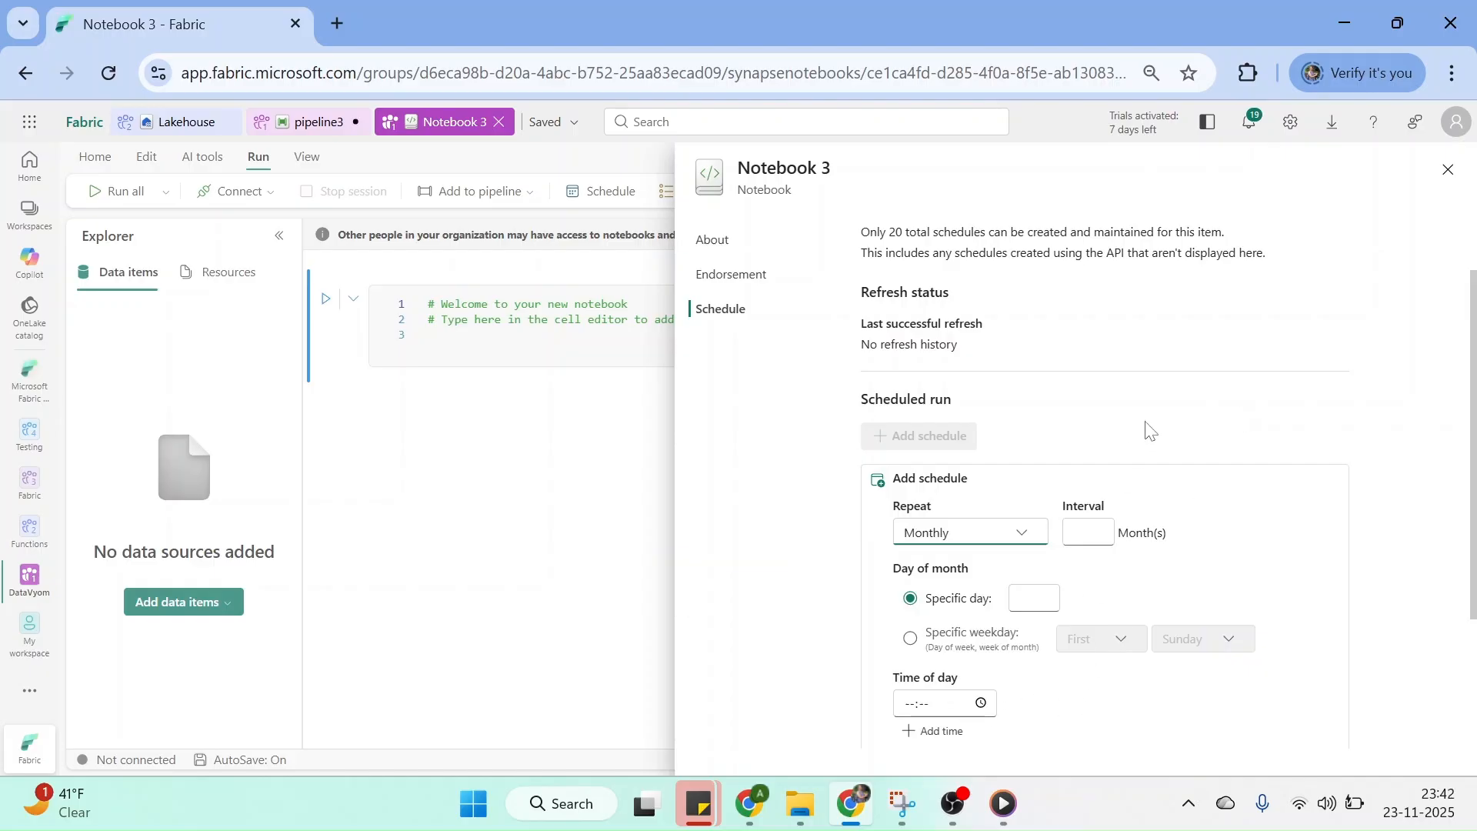
pyautogui.click(744, 288)
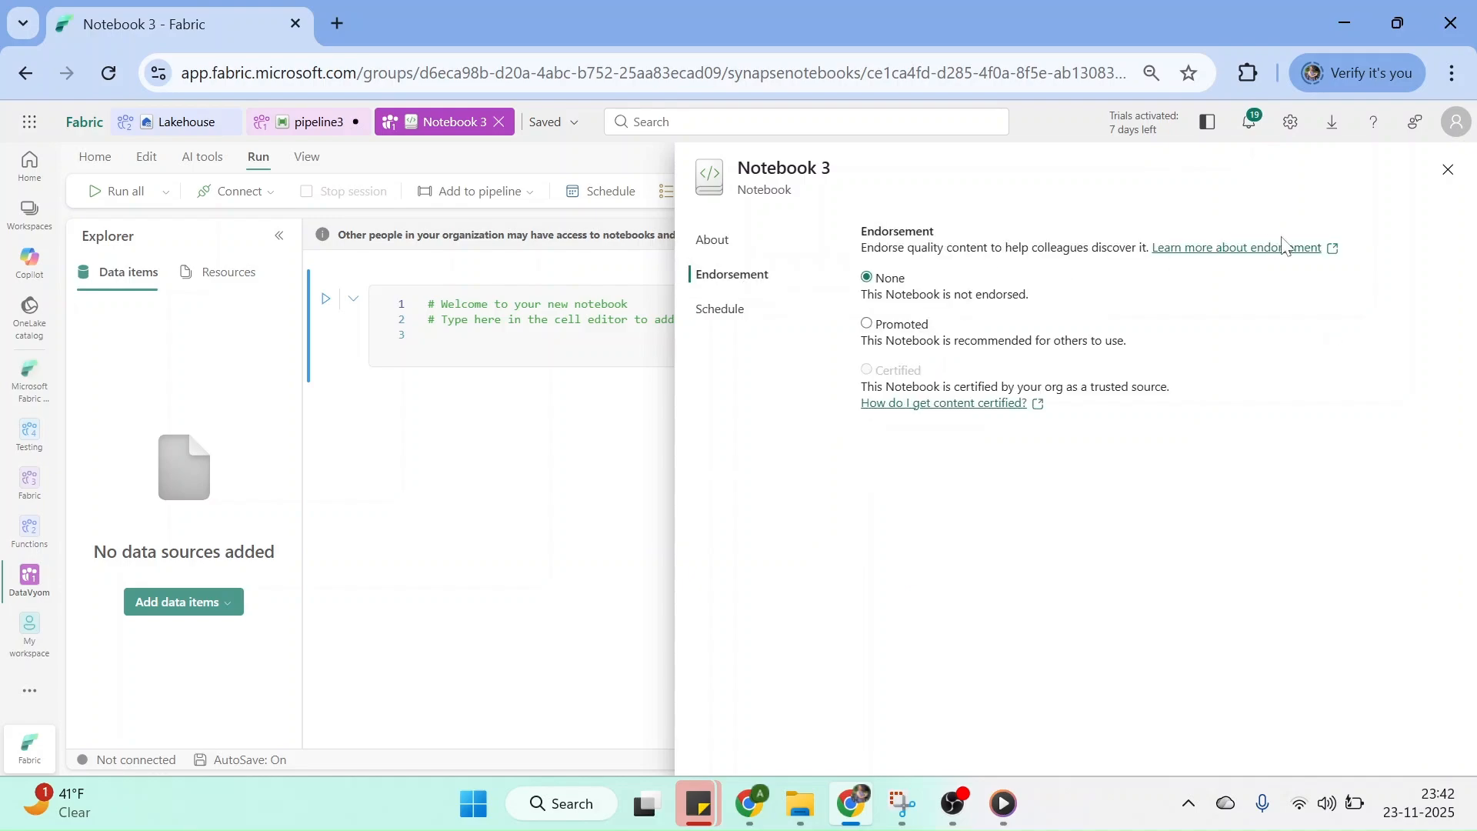
pyautogui.click(1447, 170)
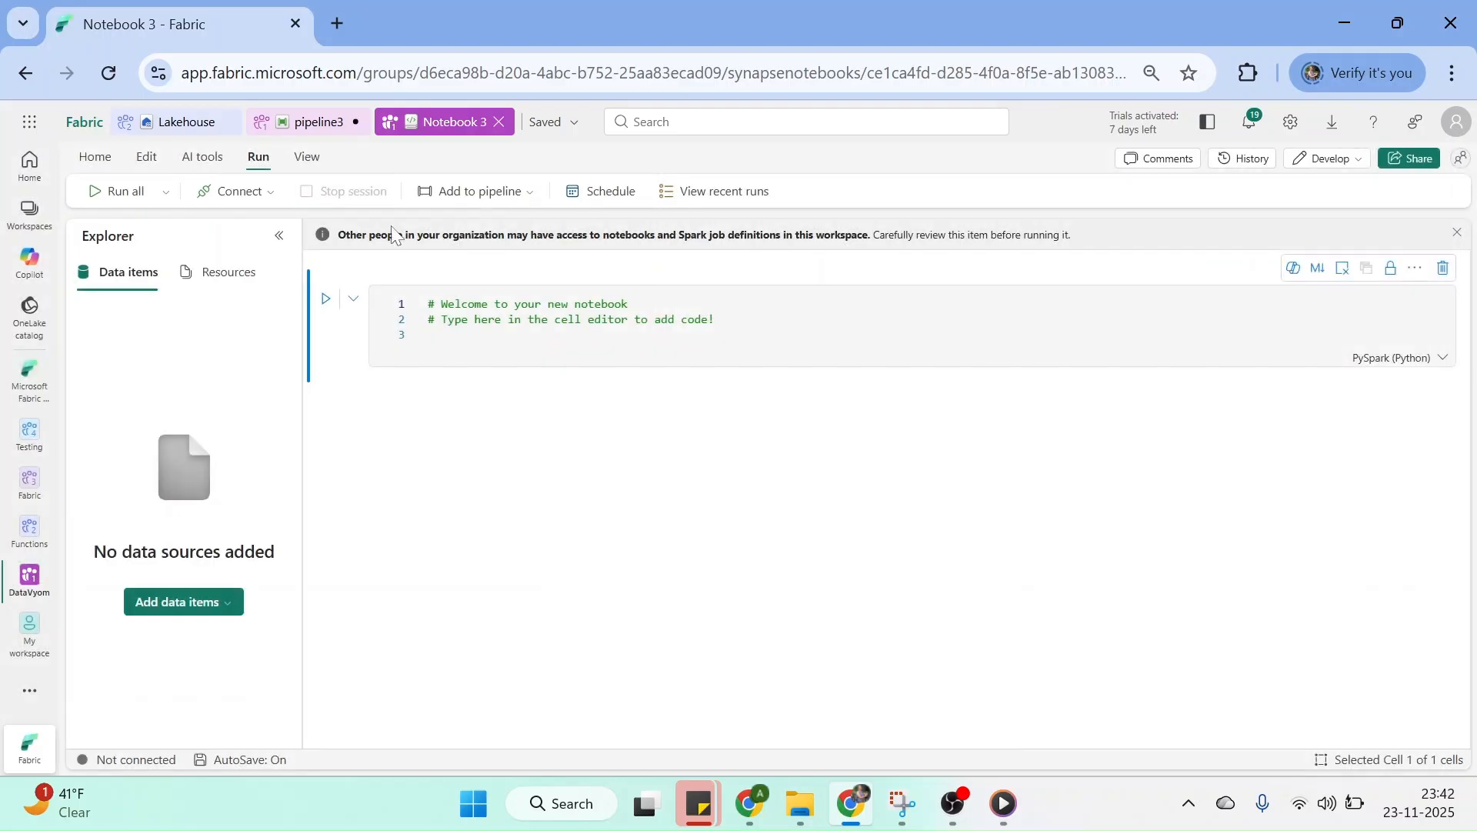
# Try the Side by side and Outputs only notebook layouts, and return to the Standard layout.
pyautogui.click(302, 162)
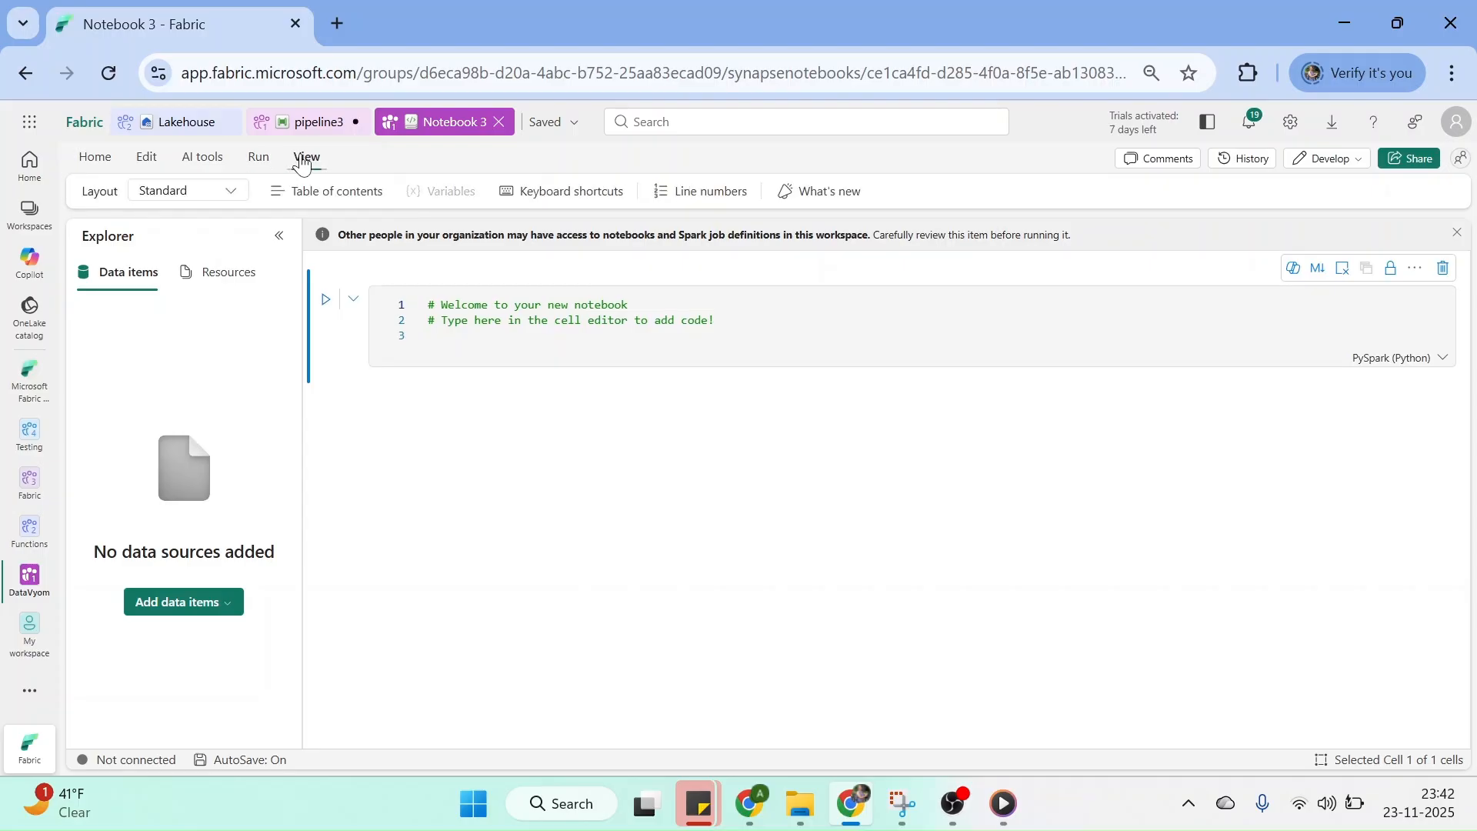
pyautogui.click(232, 194)
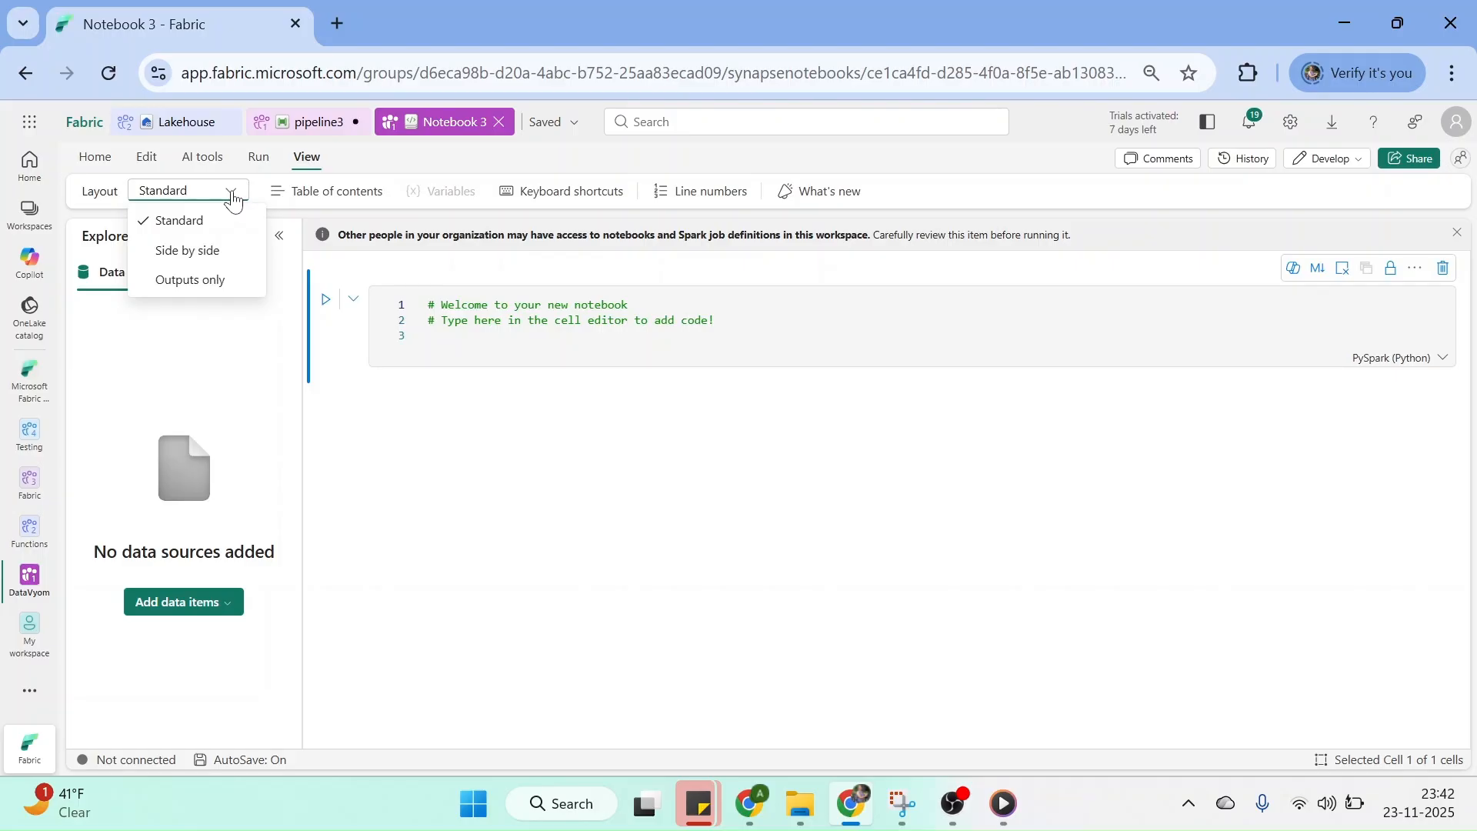
pyautogui.click(176, 250)
pyautogui.click(236, 191)
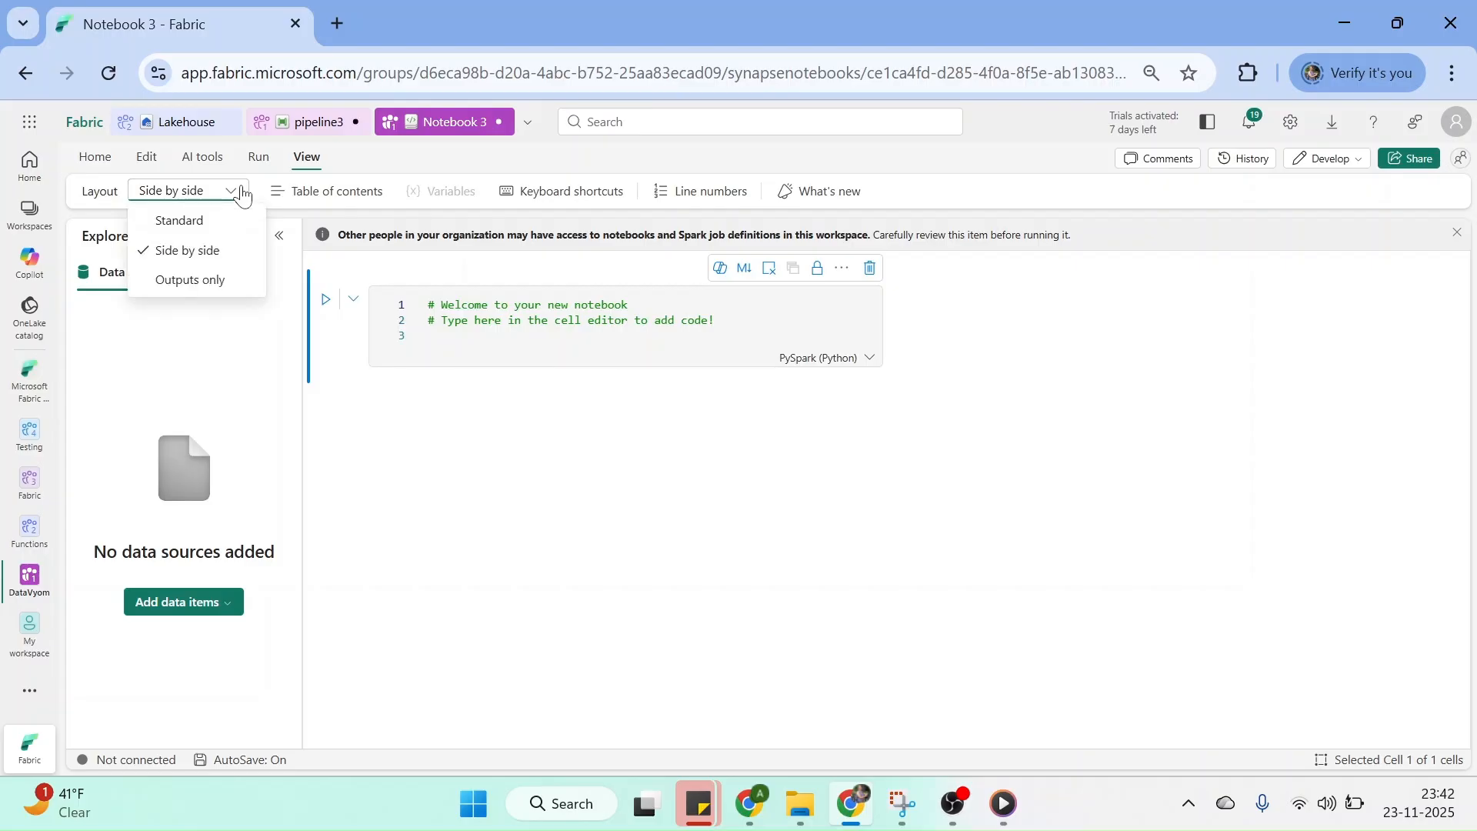
pyautogui.click(190, 281)
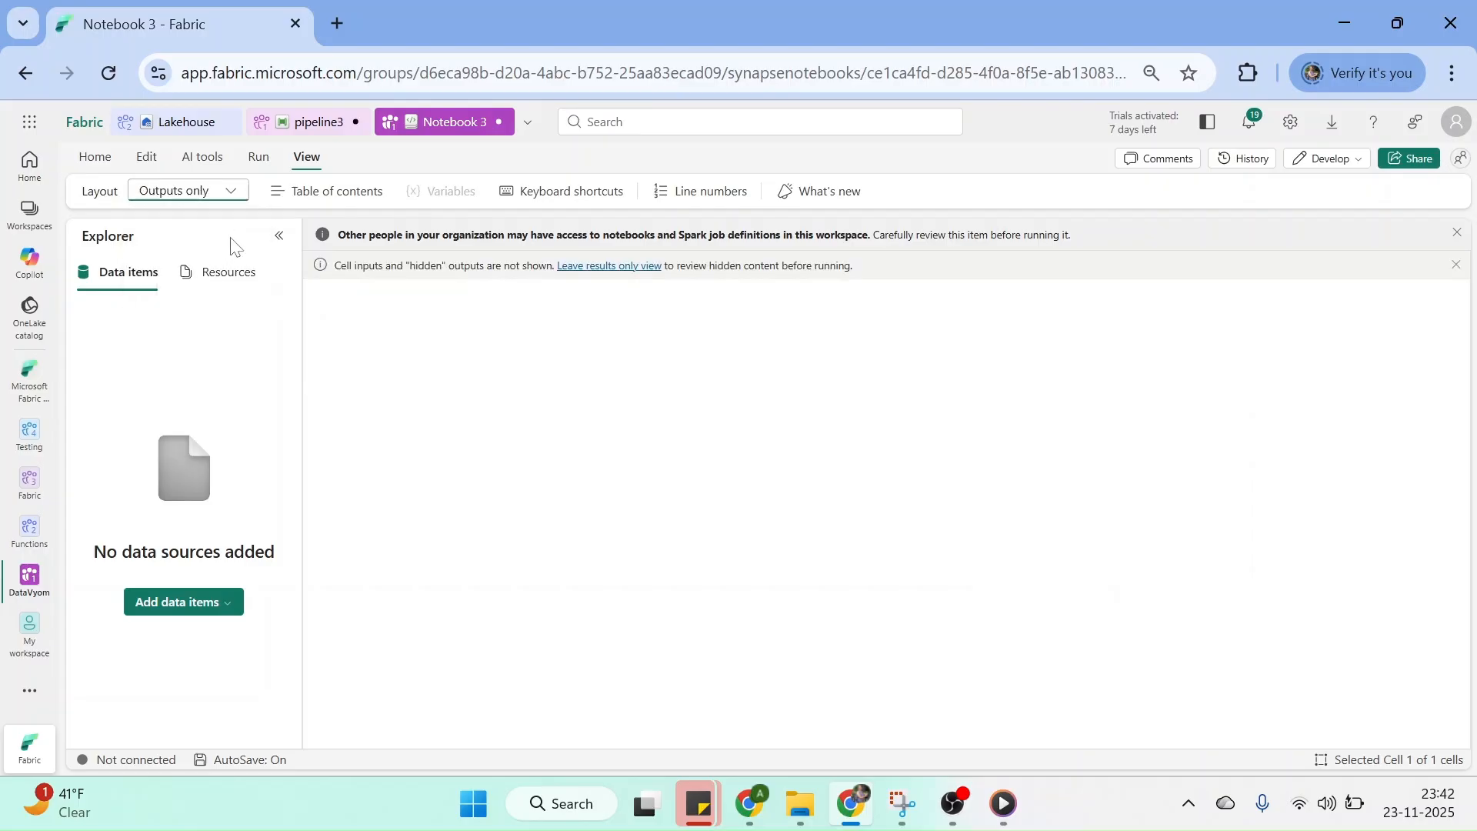
pyautogui.click(236, 191)
pyautogui.click(185, 221)
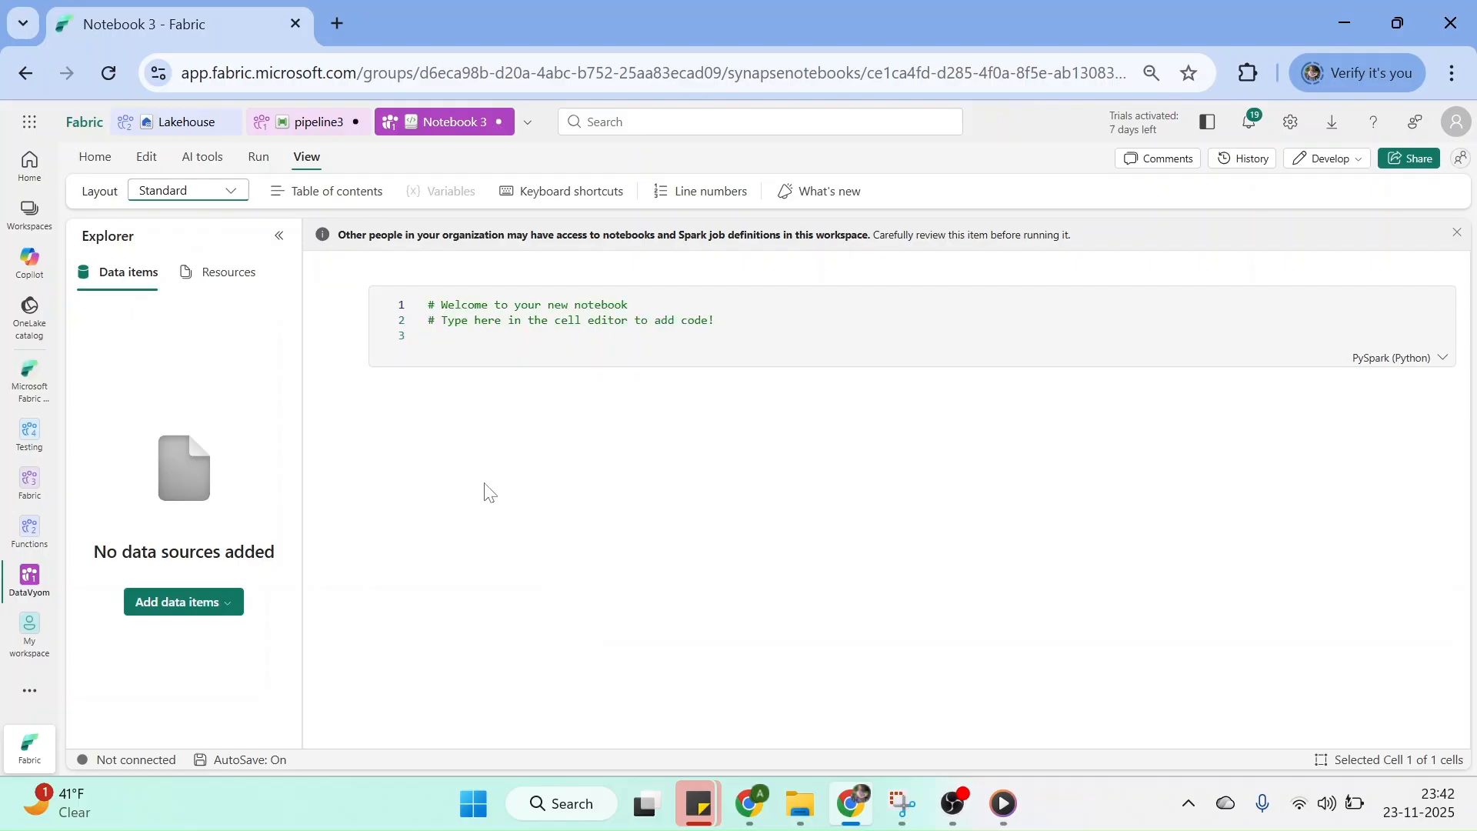
# Check the choices for adding data items to the notebook and view its table of contents.
pyautogui.click(231, 608)
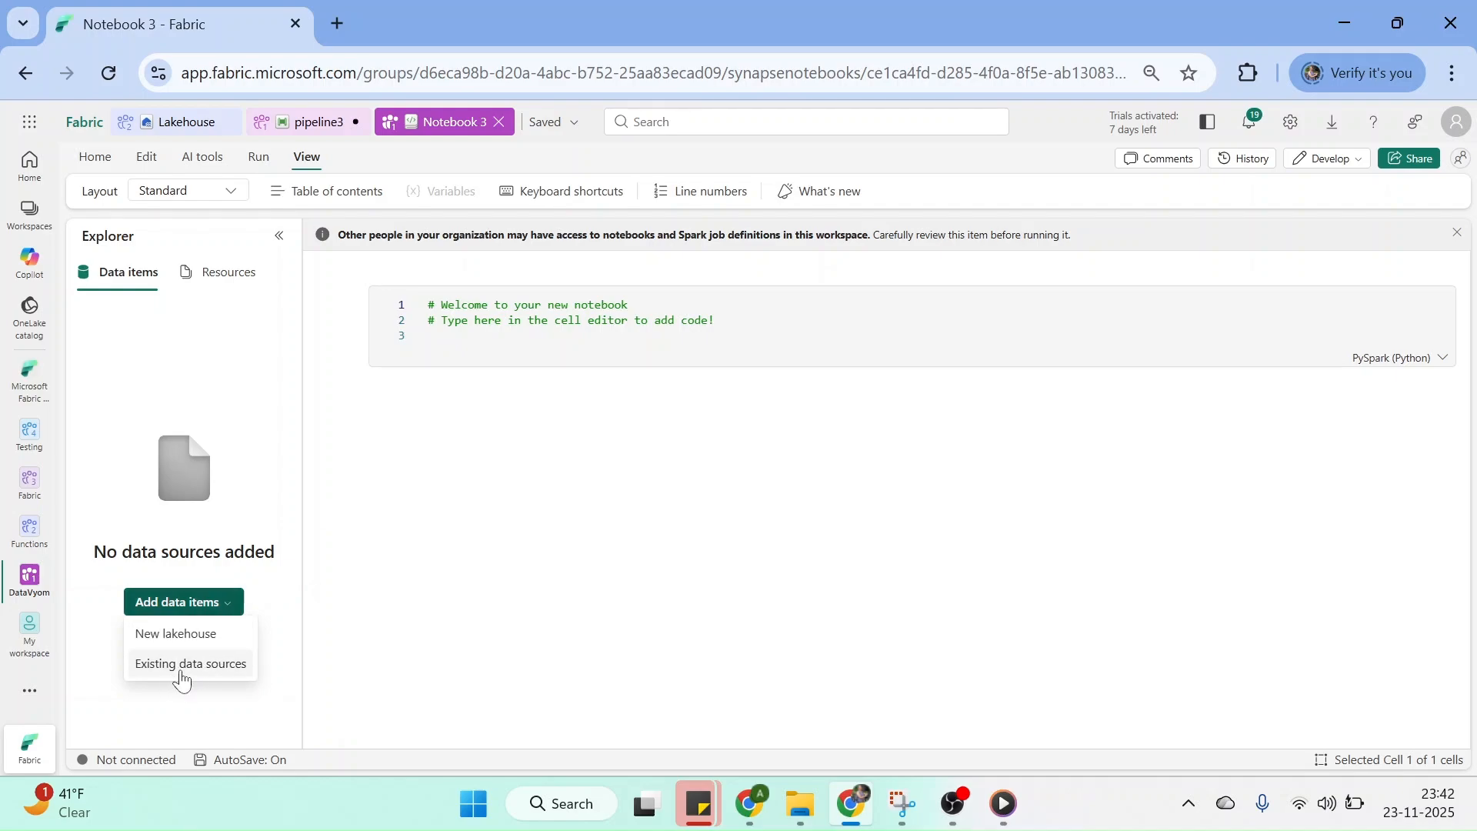
pyautogui.click(323, 544)
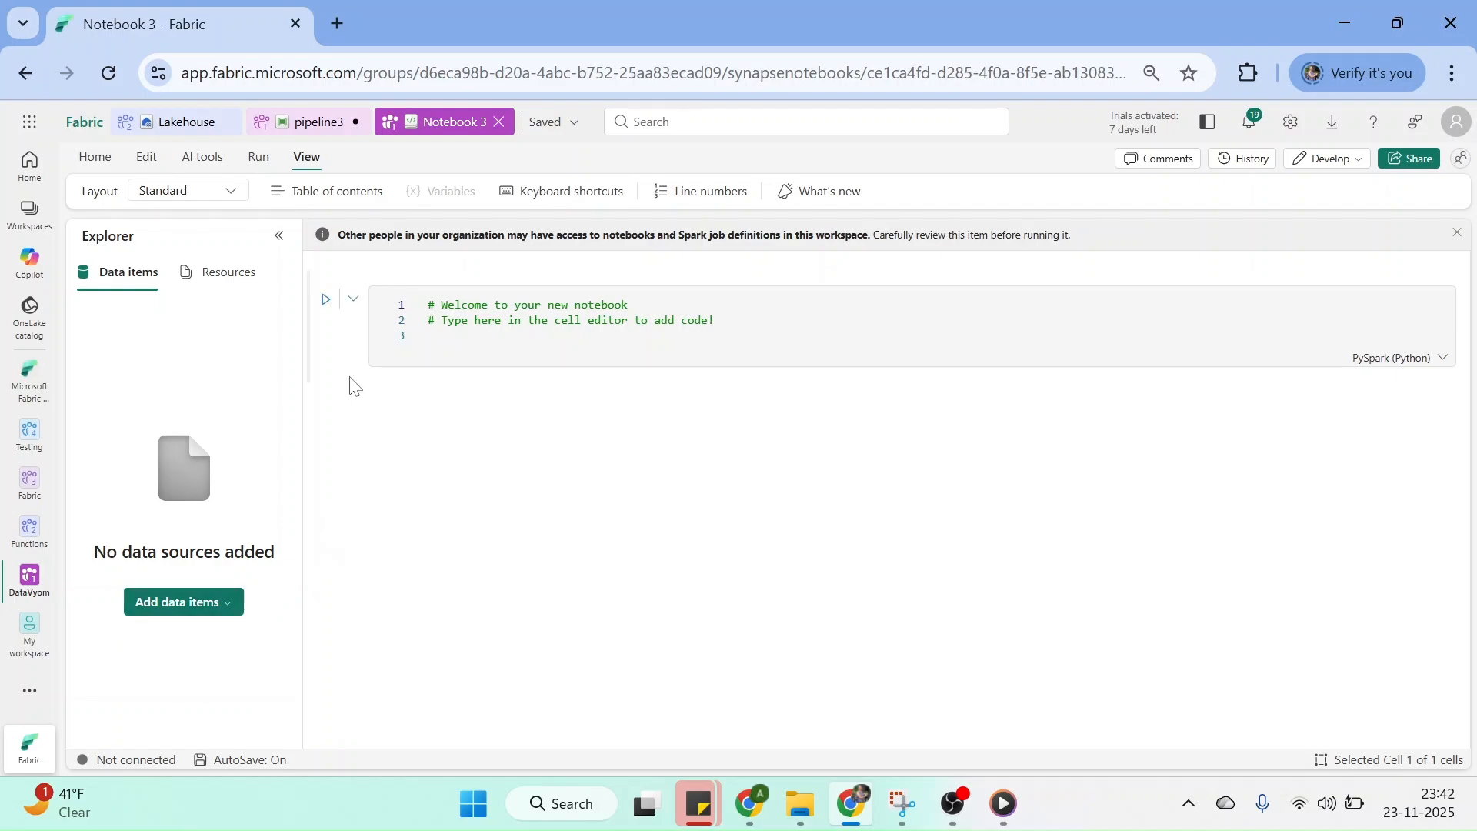
pyautogui.click(320, 192)
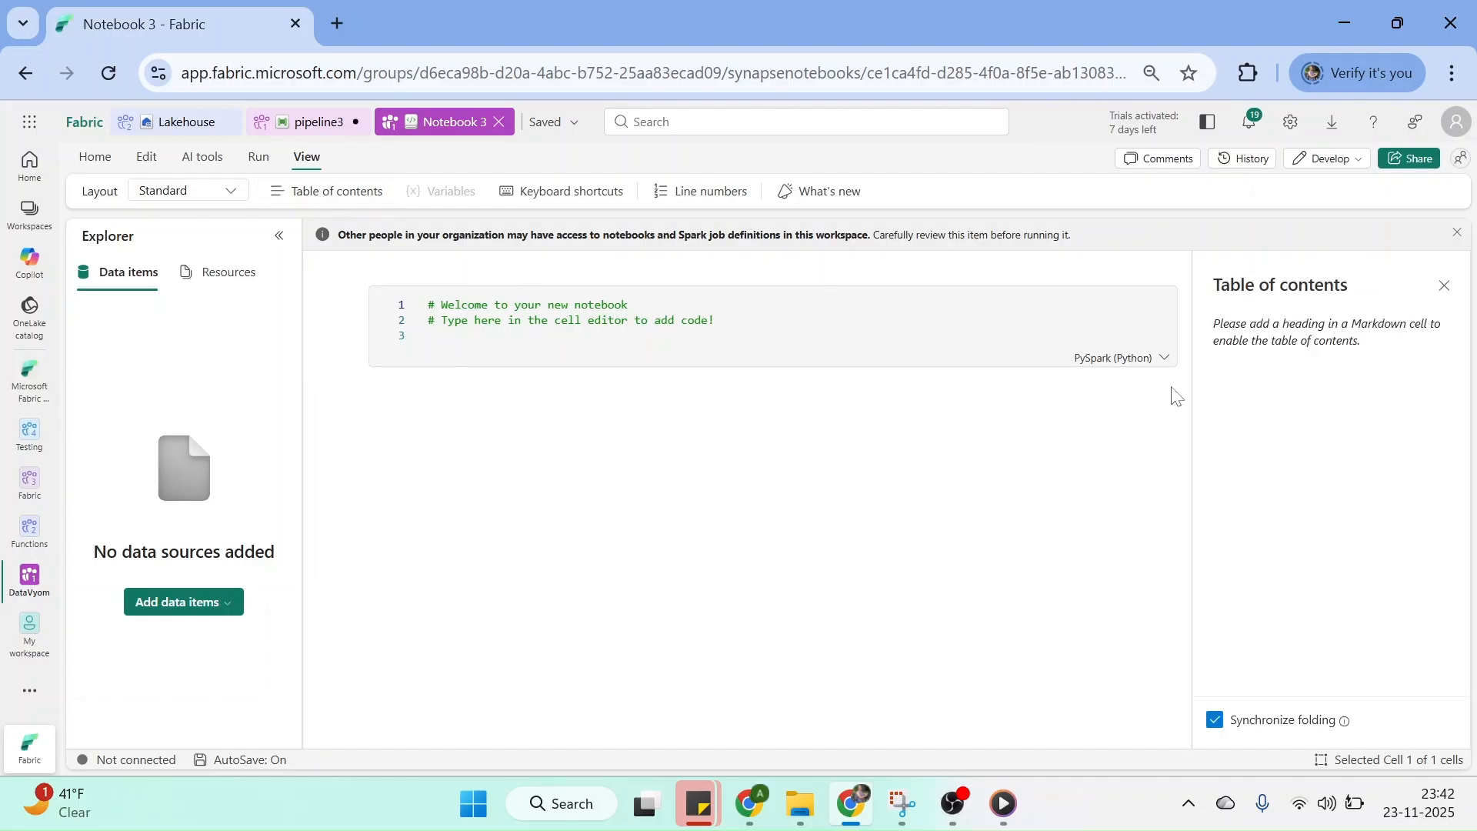
pyautogui.click(1444, 285)
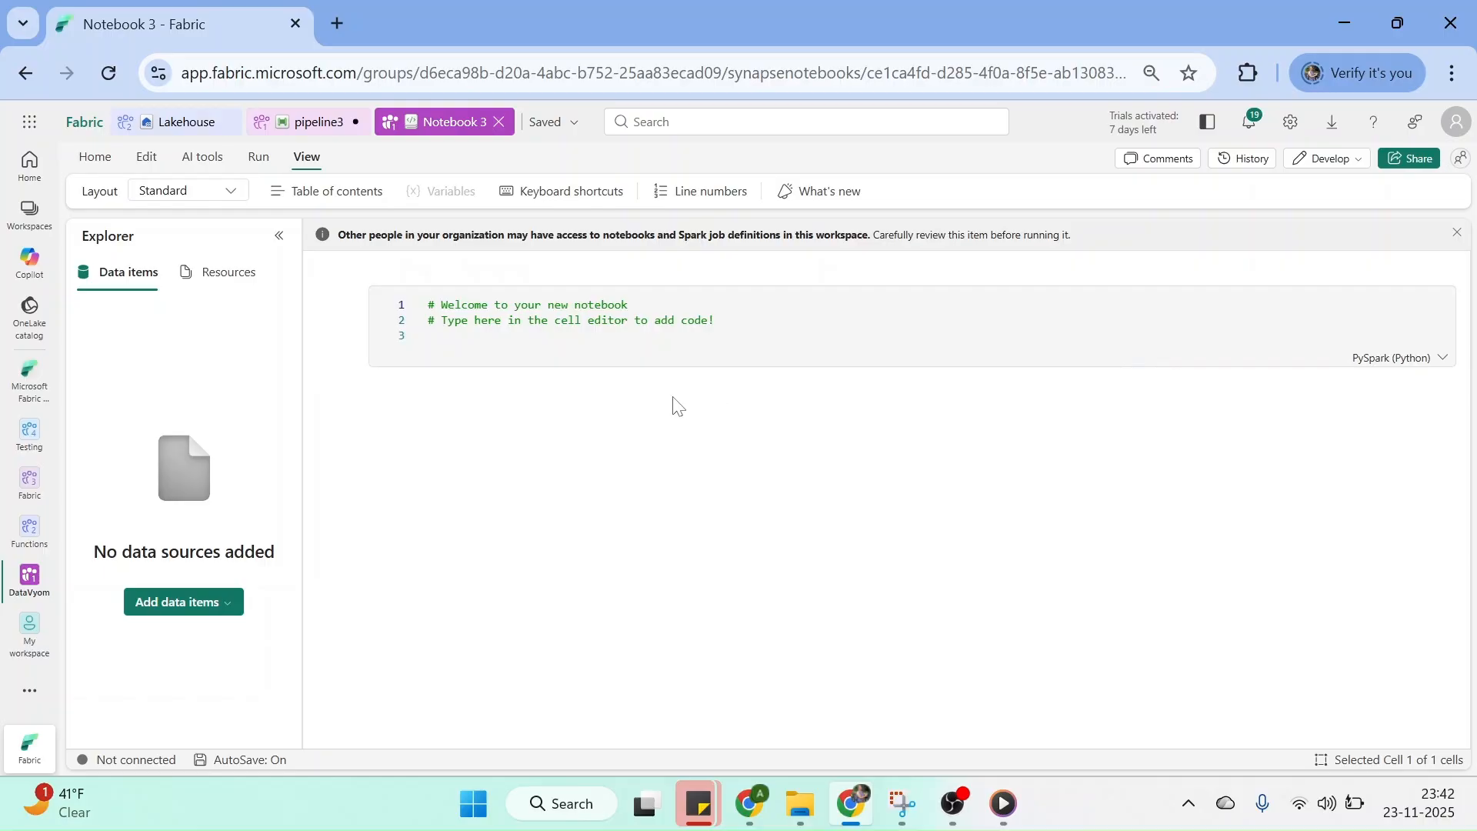
# View the notebook's keyboard shortcuts, including the Command mode group, and close the list.
pyautogui.click(570, 192)
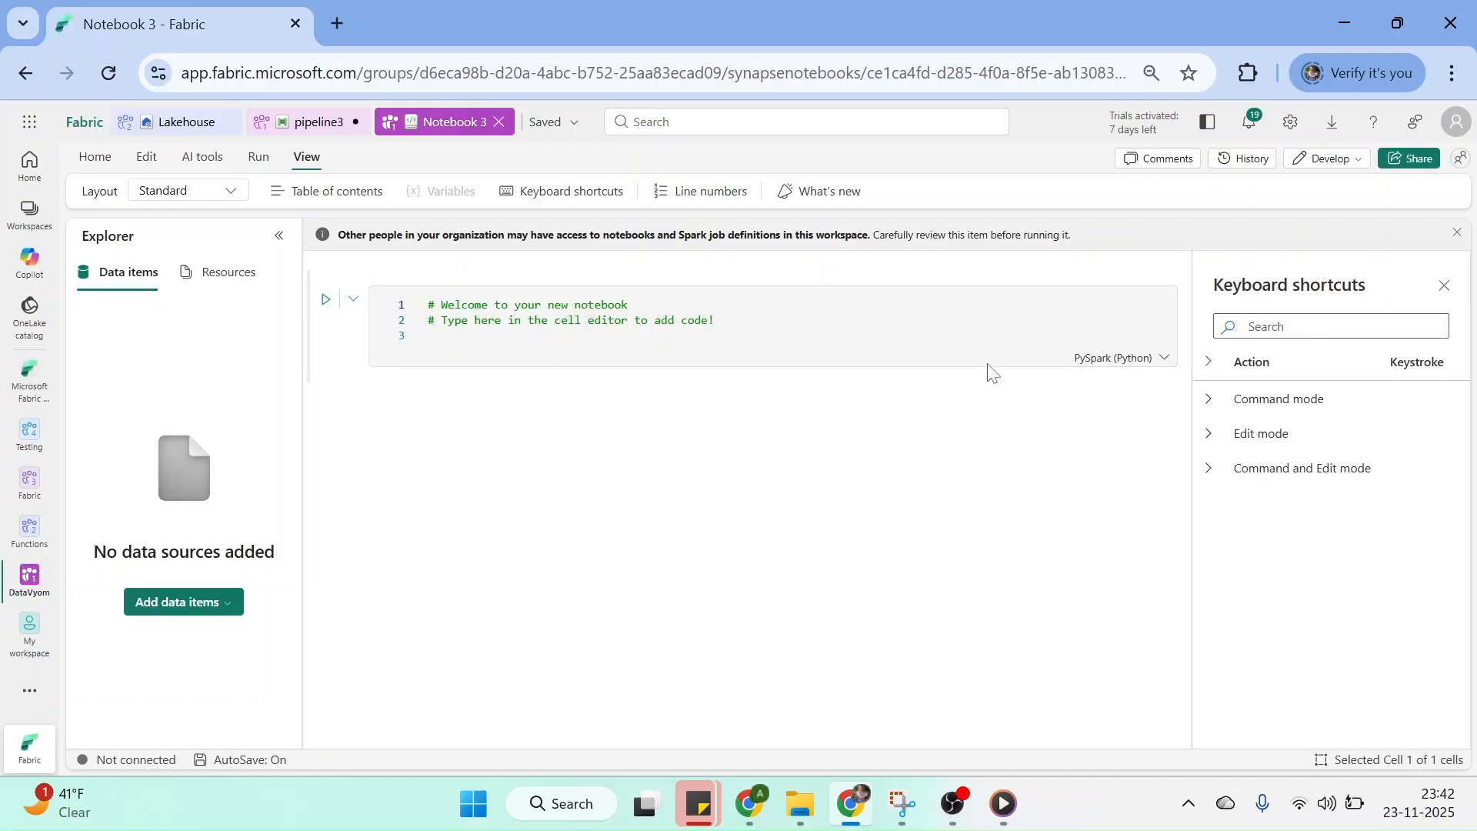
pyautogui.click(1206, 399)
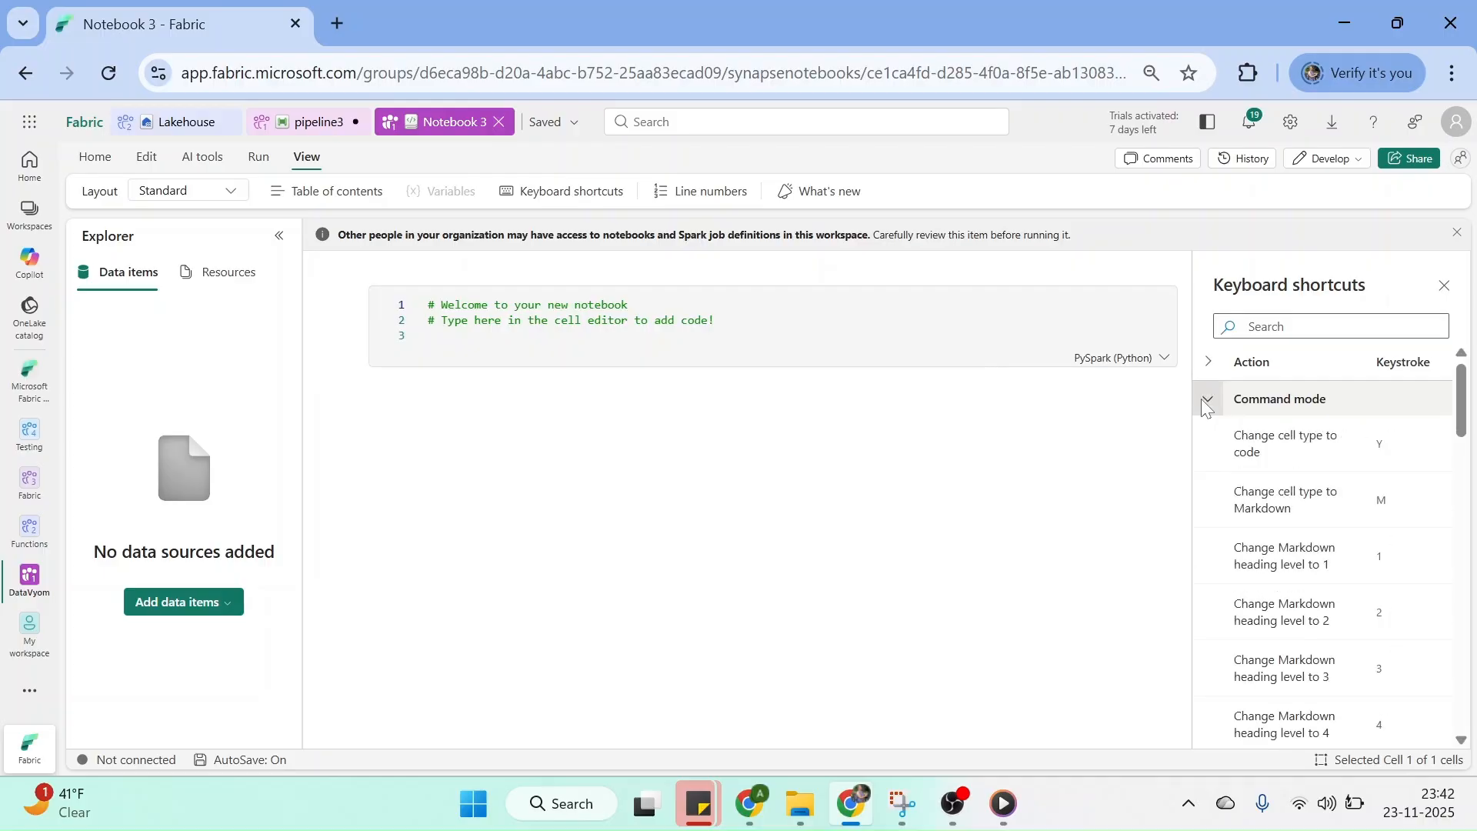
pyautogui.click(1204, 402)
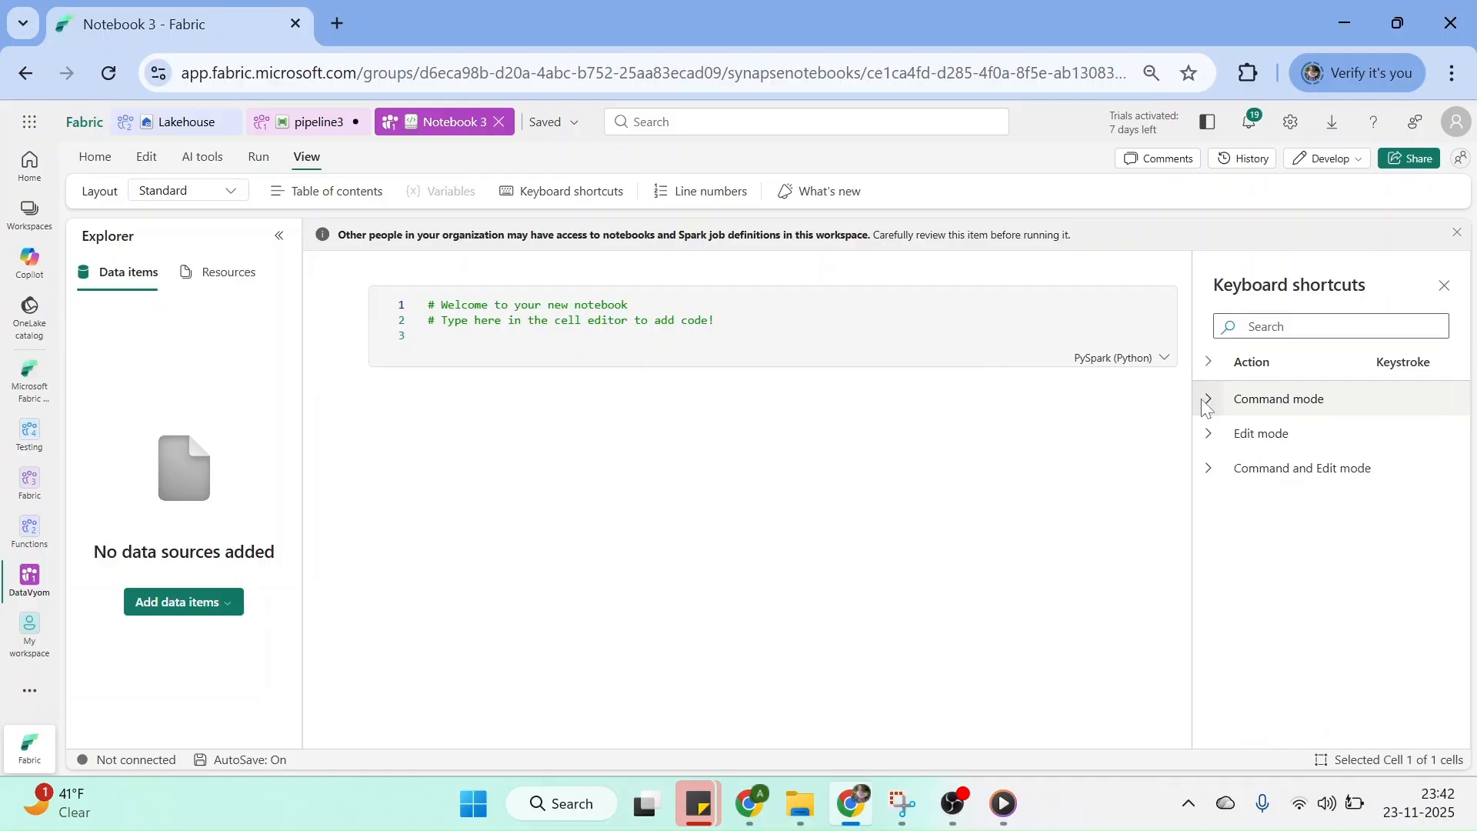
pyautogui.click(1443, 286)
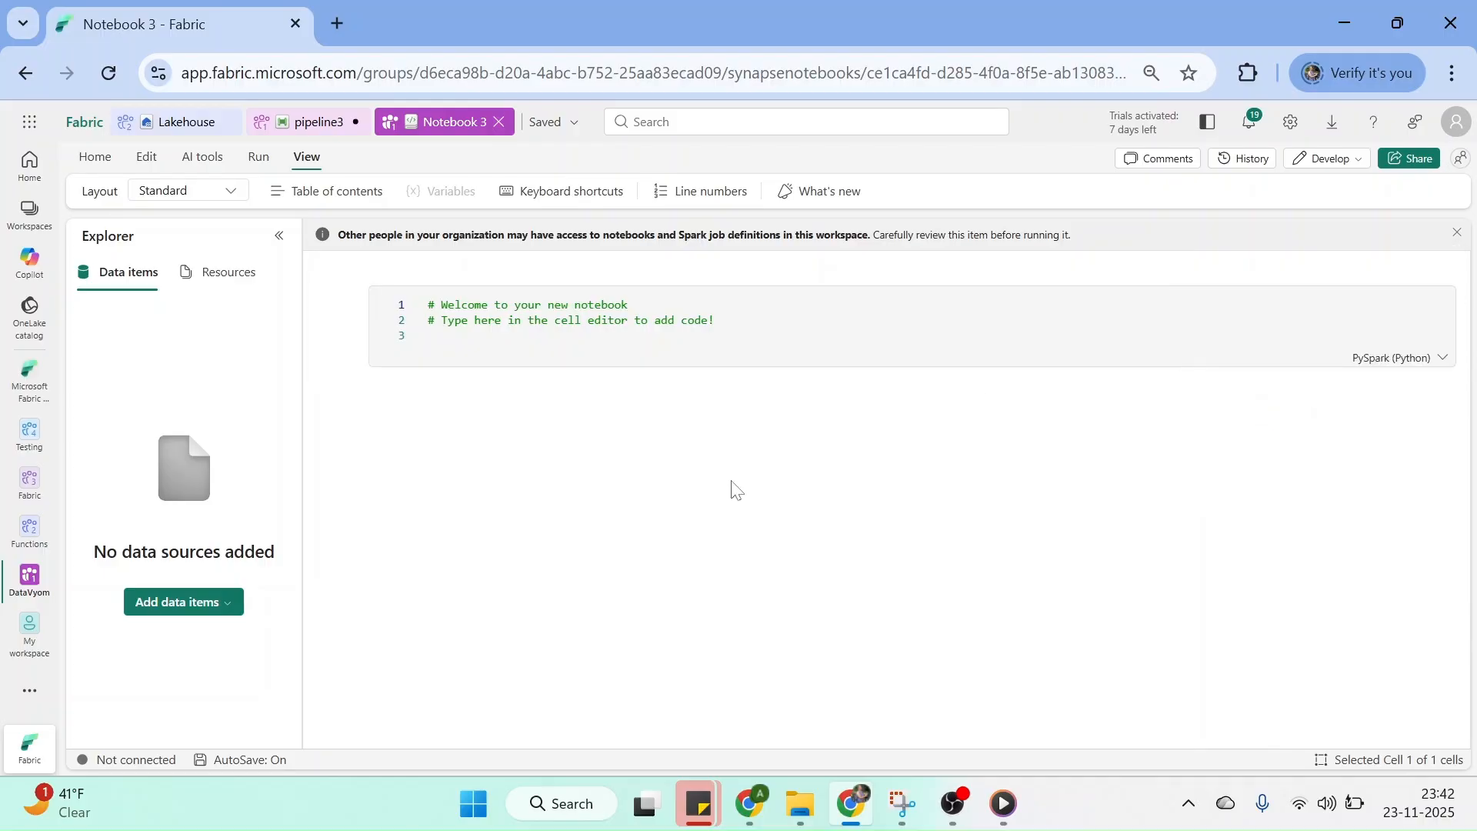
# Hide the code cell's line numbers and show them again.
pyautogui.click(694, 202)
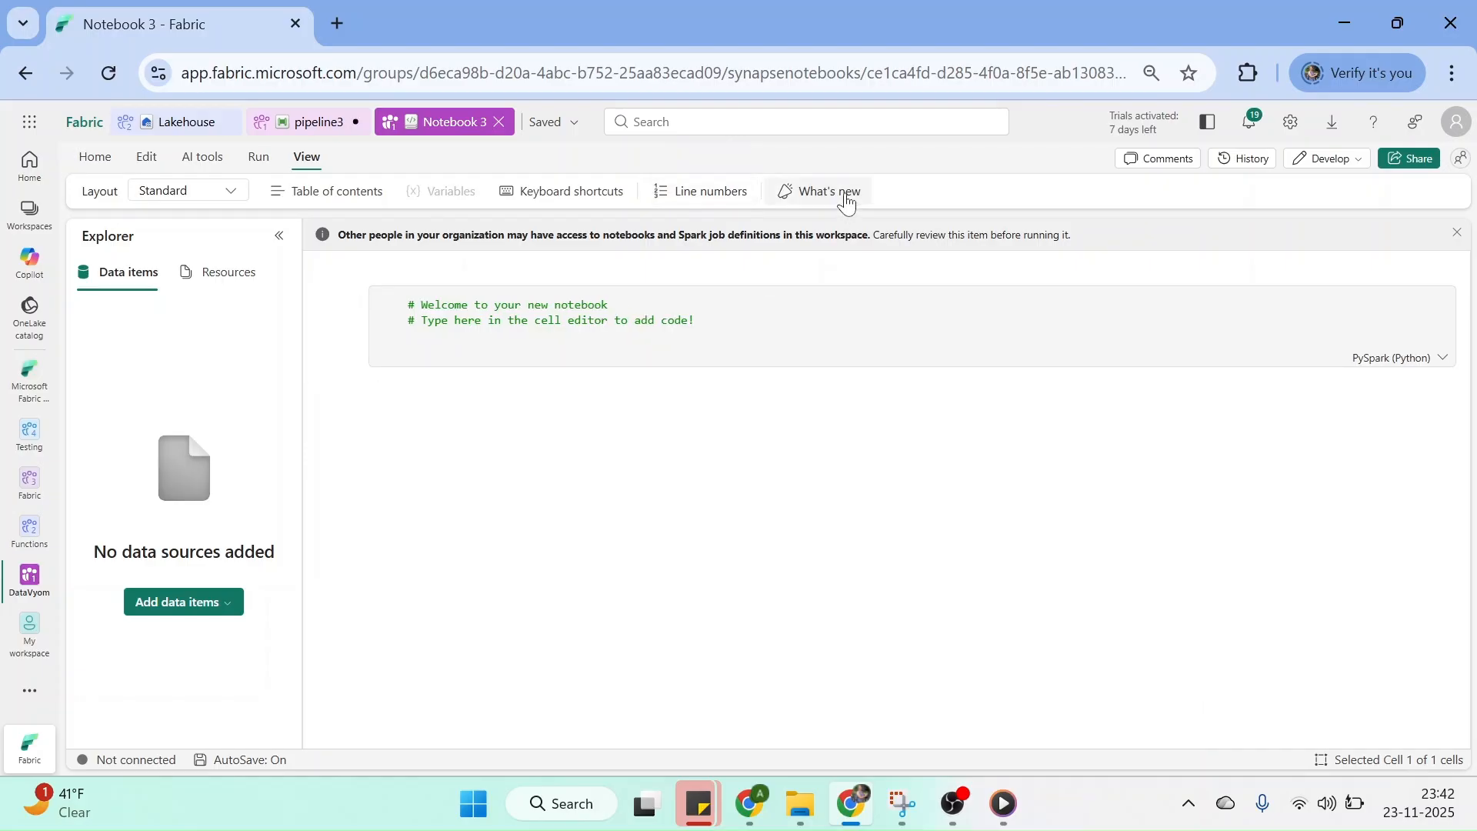
pyautogui.click(699, 199)
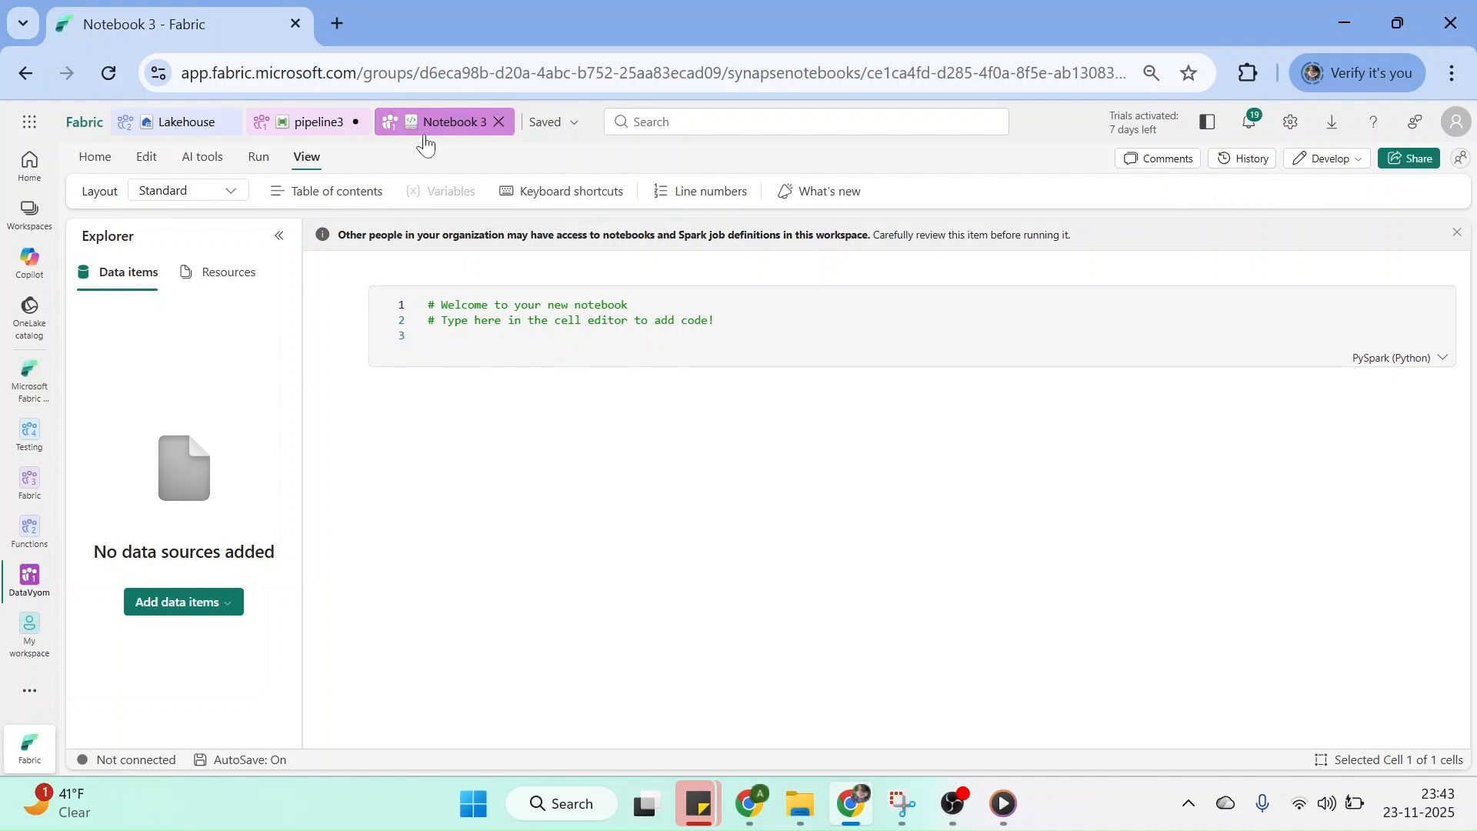
# Change the notebook language from PySpark to Python.
pyautogui.click(429, 336)
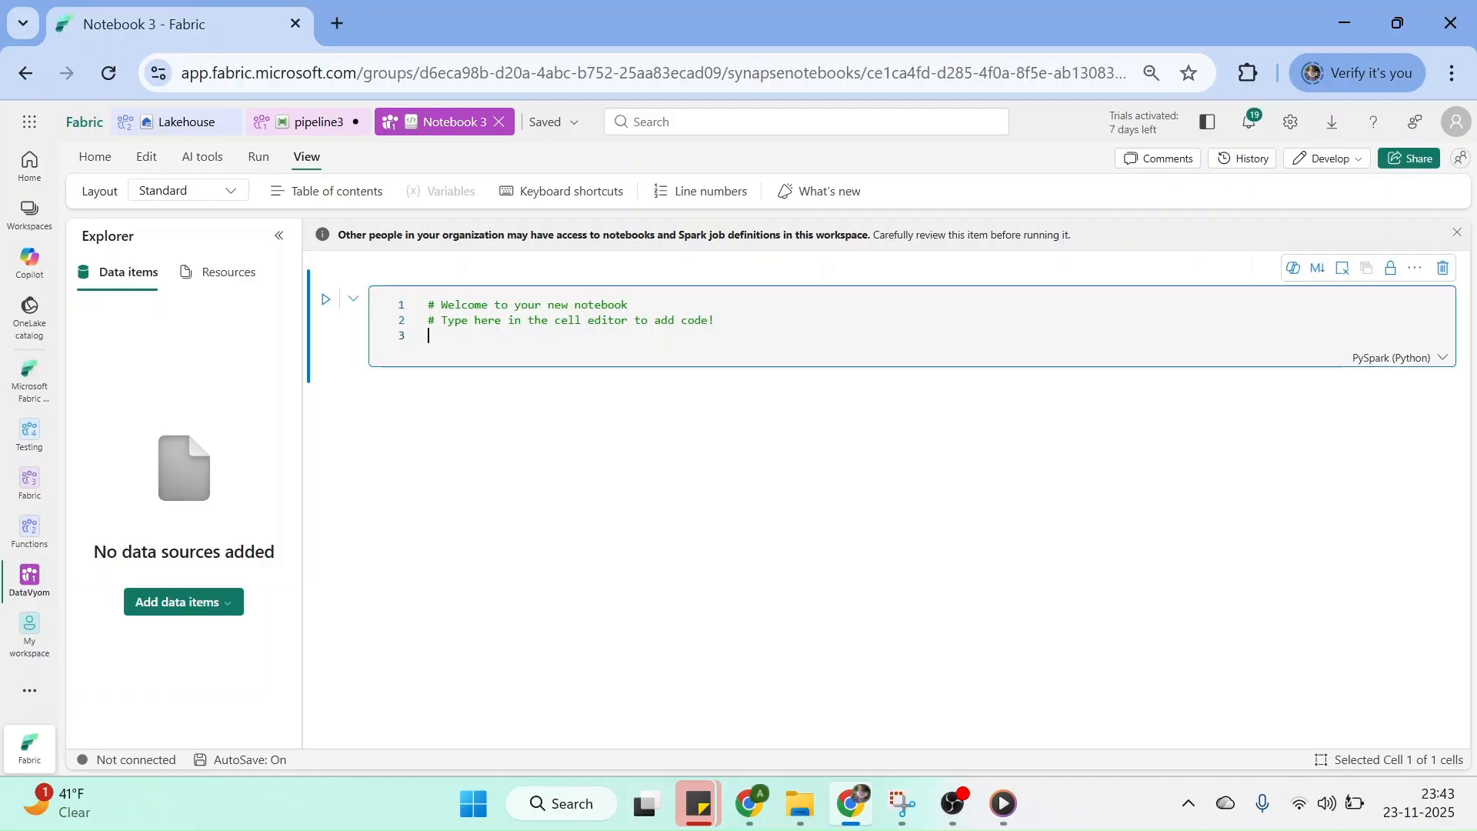
pyautogui.click(99, 160)
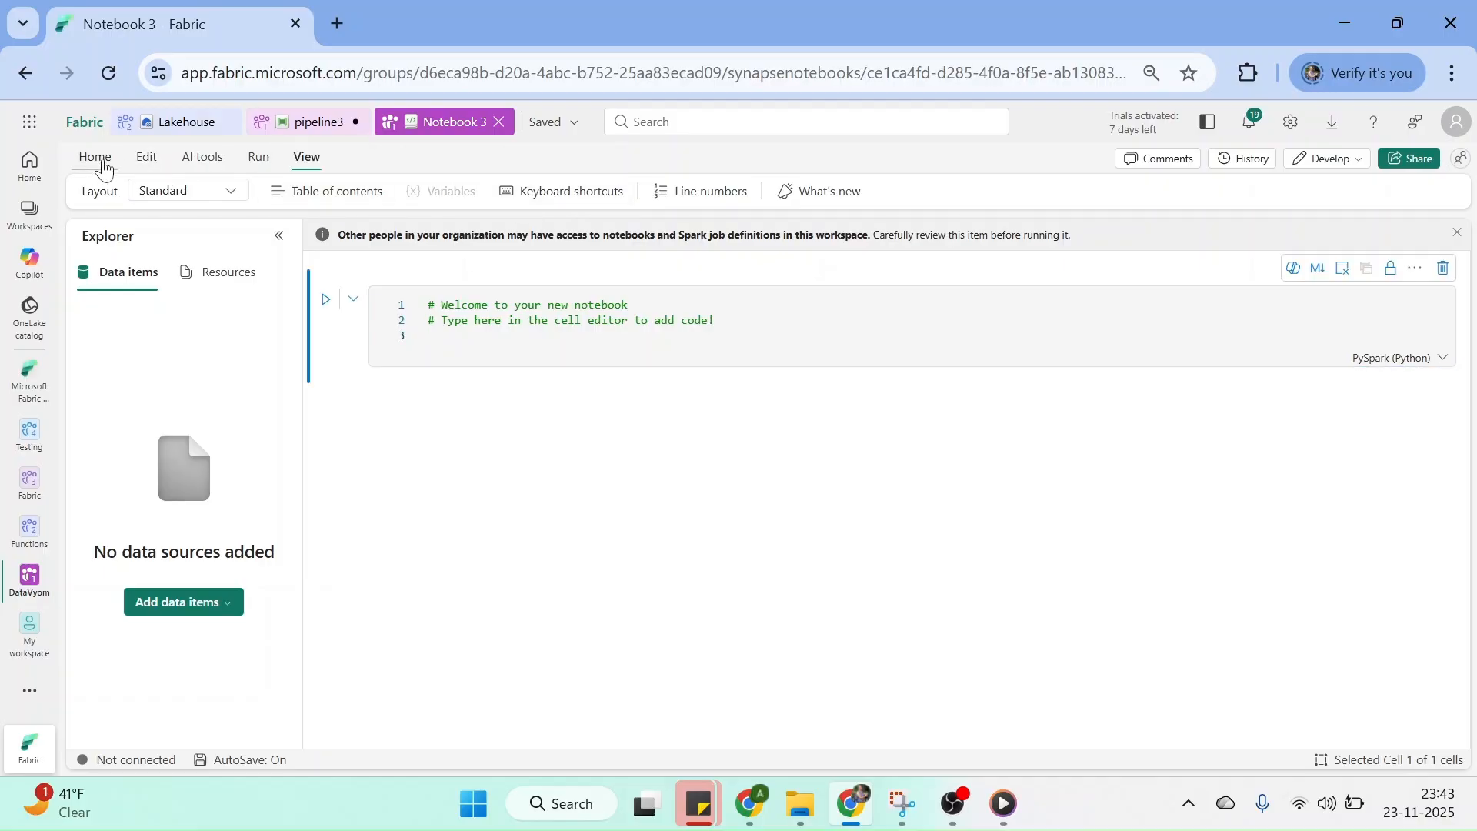
pyautogui.click(516, 201)
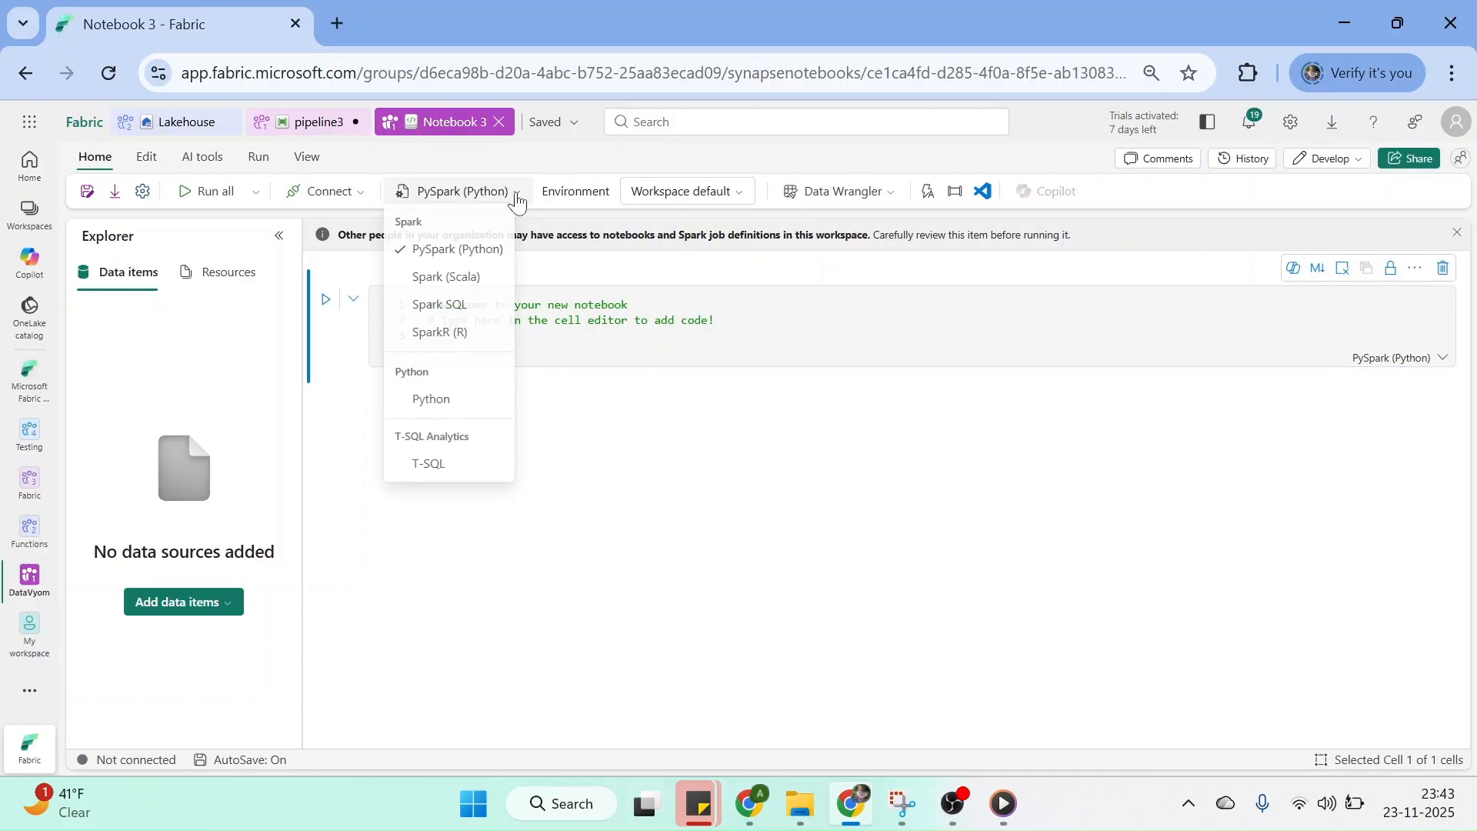
pyautogui.click(454, 400)
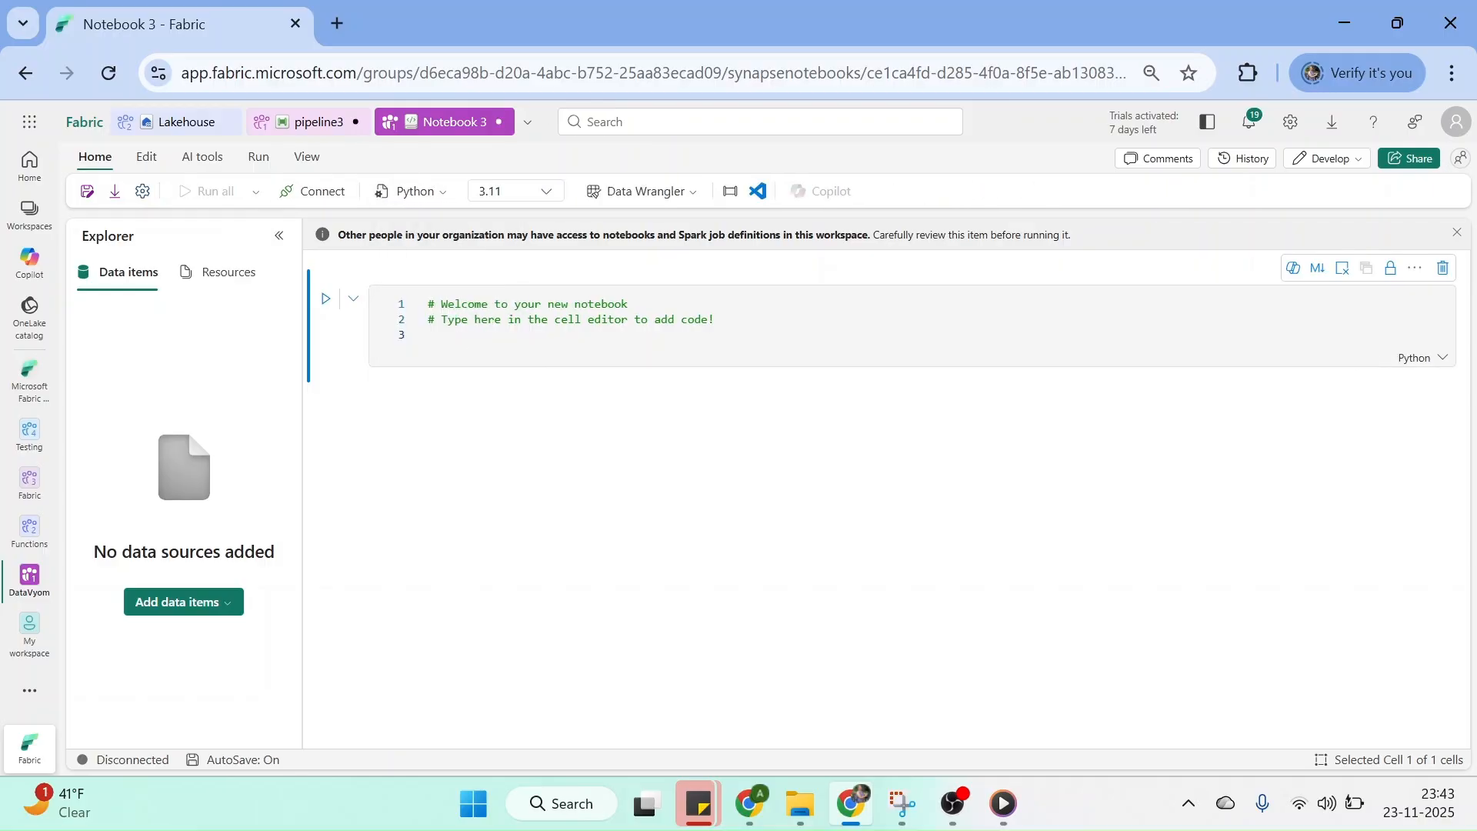
# Add the code print("Notebook has been triggered") on line 3 of the notebook's code cell.
pyautogui.click(430, 336)
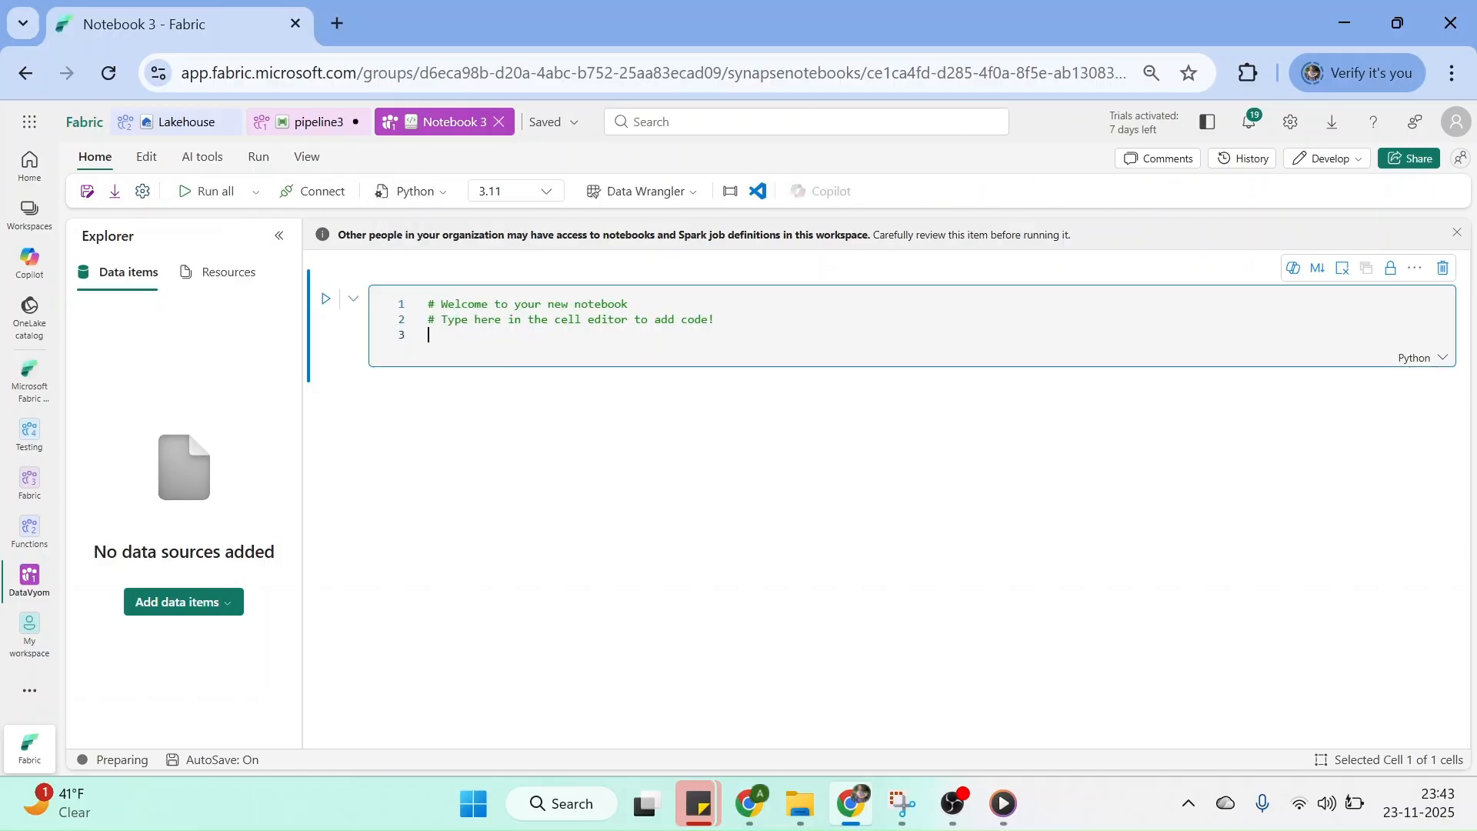
pyautogui.write('print')
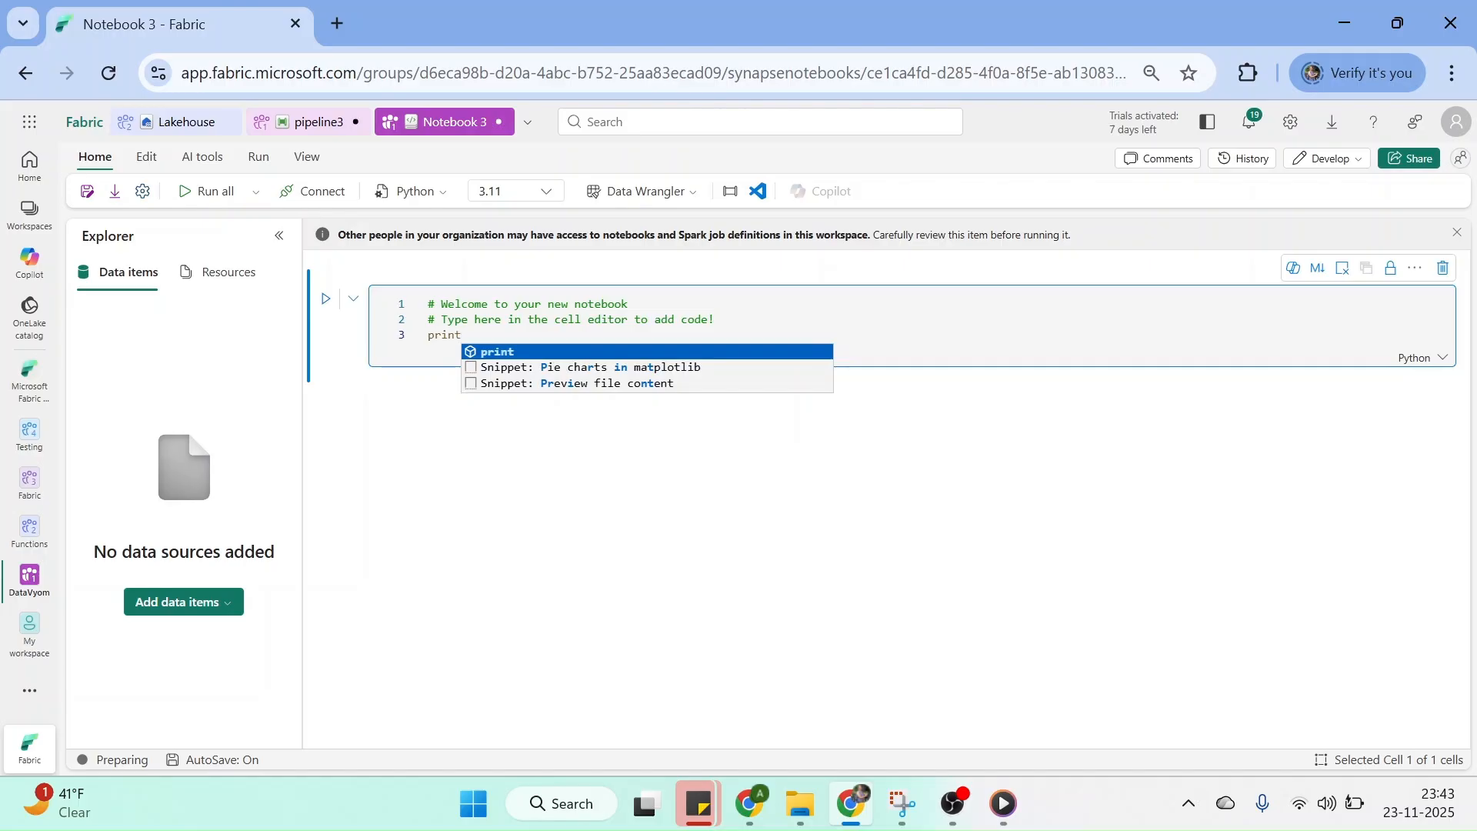
pyautogui.write('("Note')
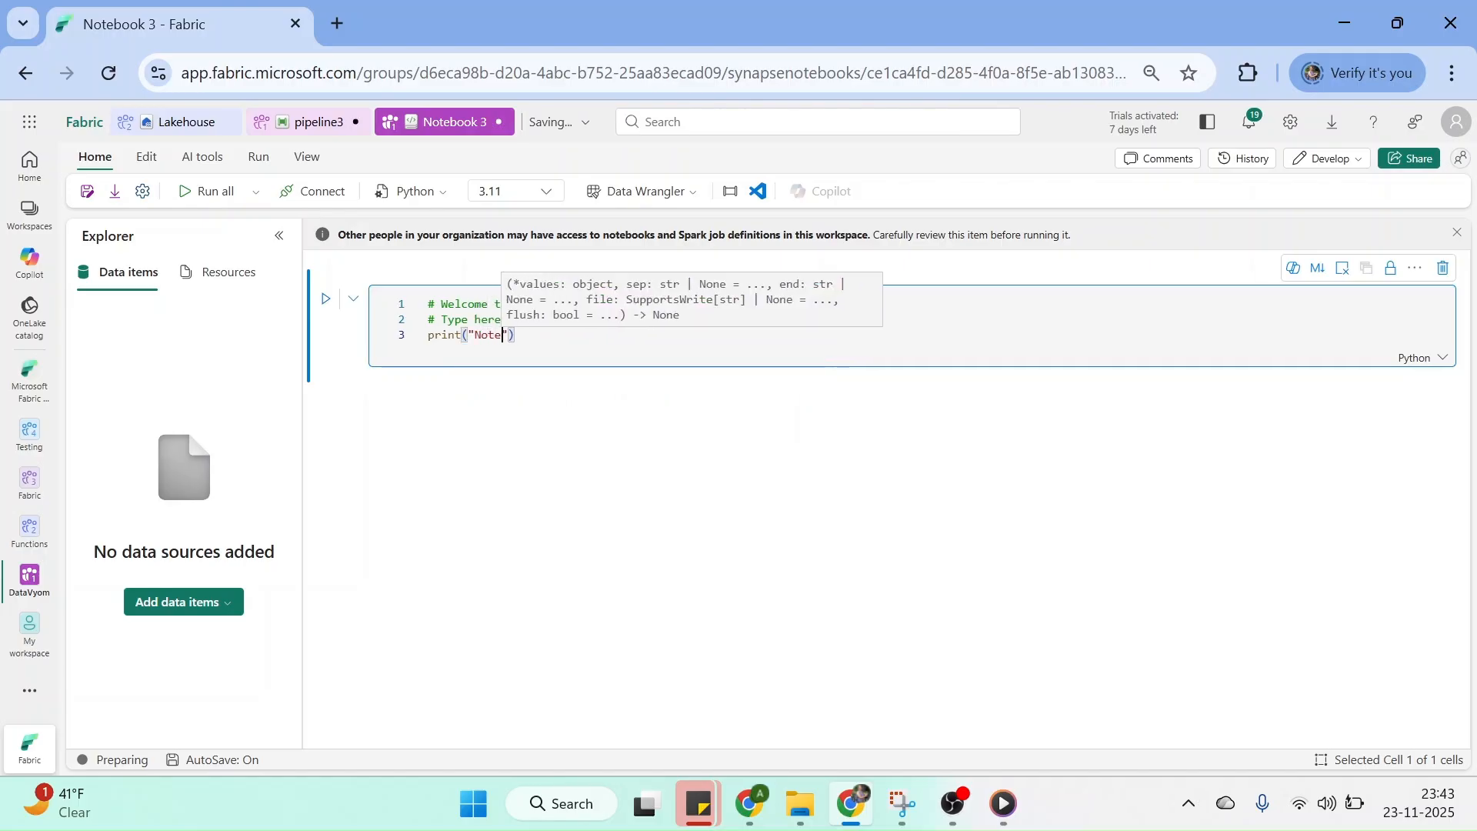
pyautogui.write('book has ')
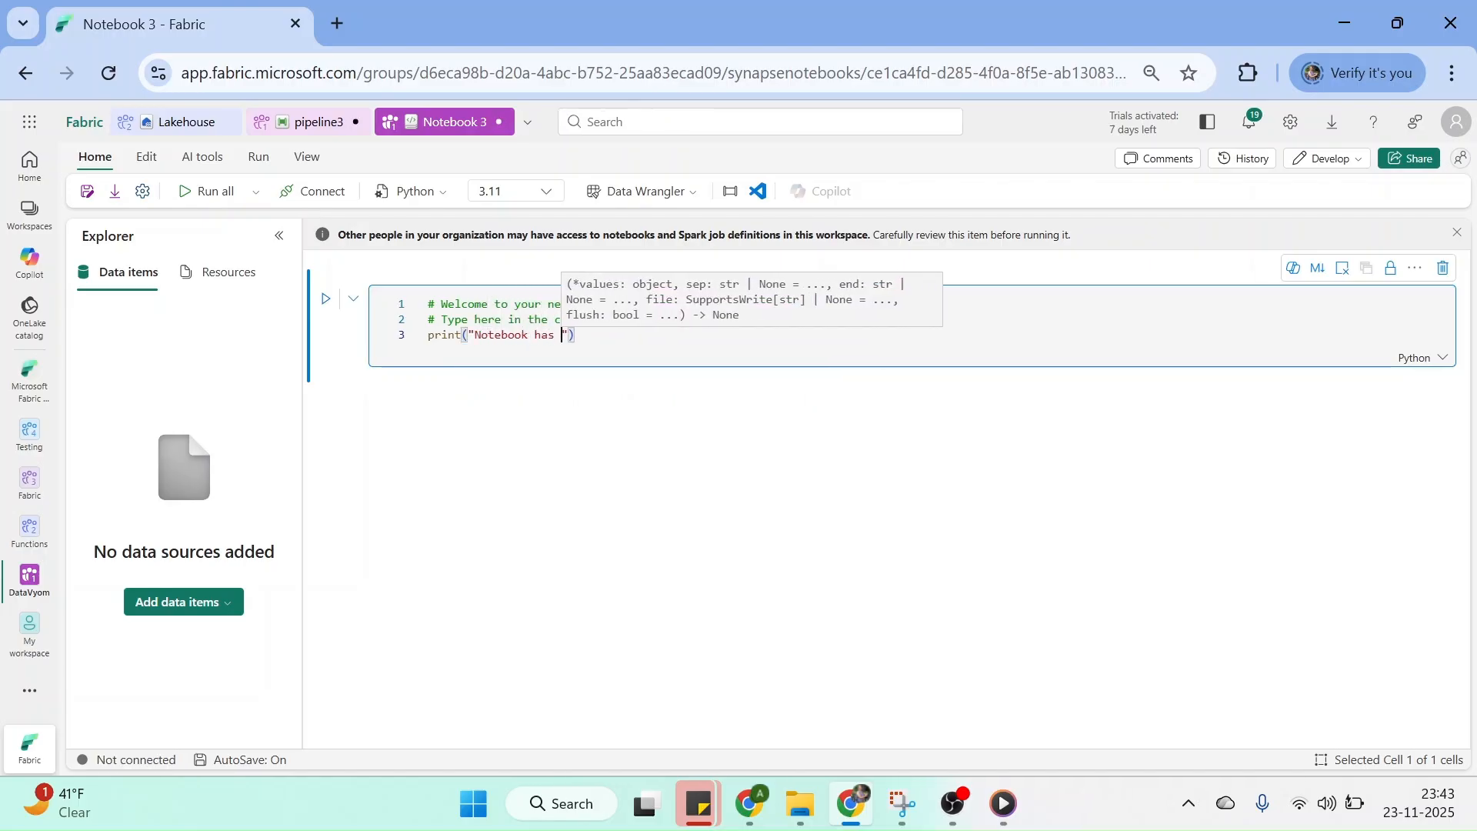
pyautogui.write('been tr')
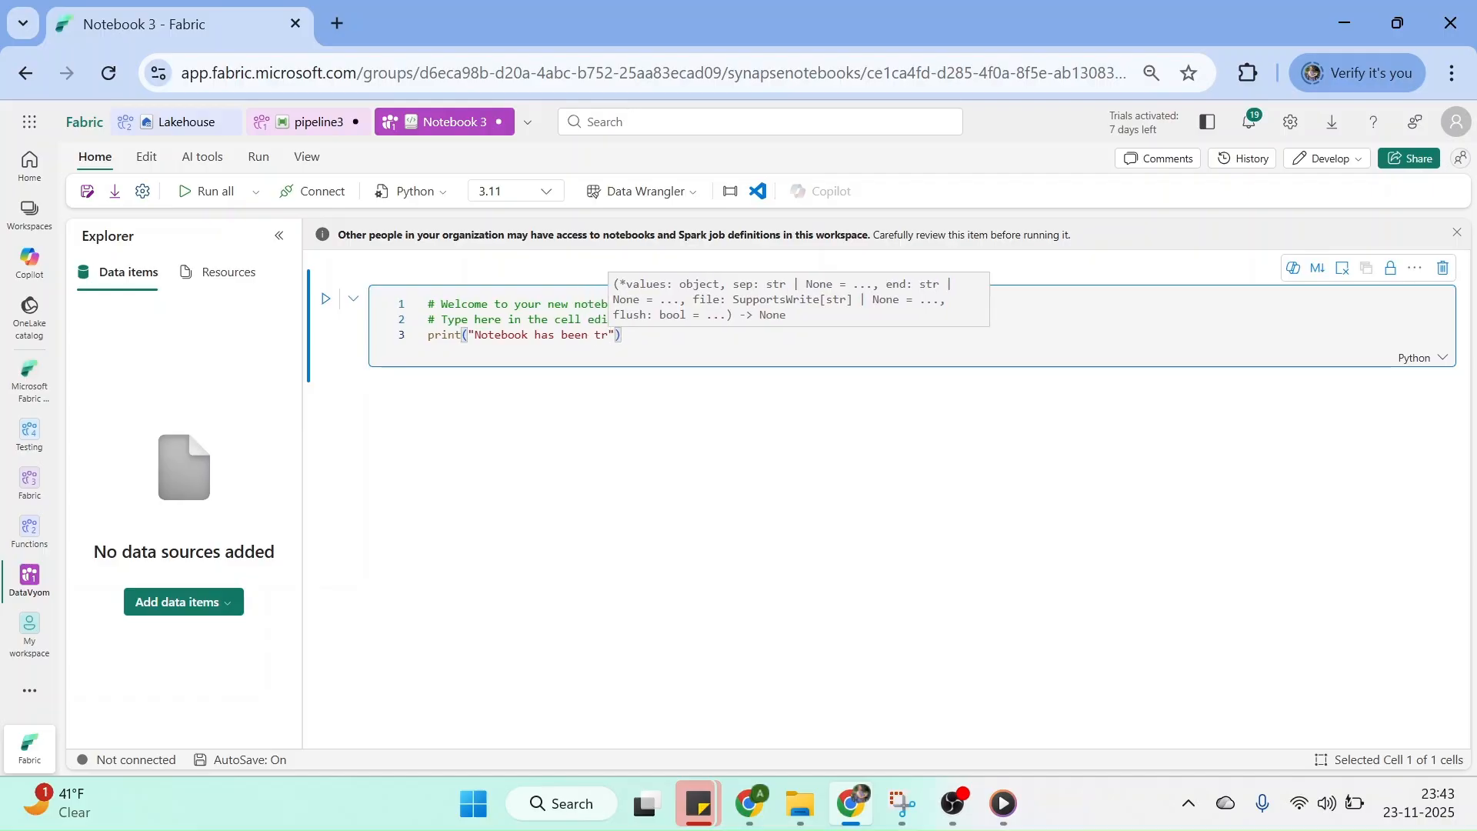
pyautogui.write('iggered')
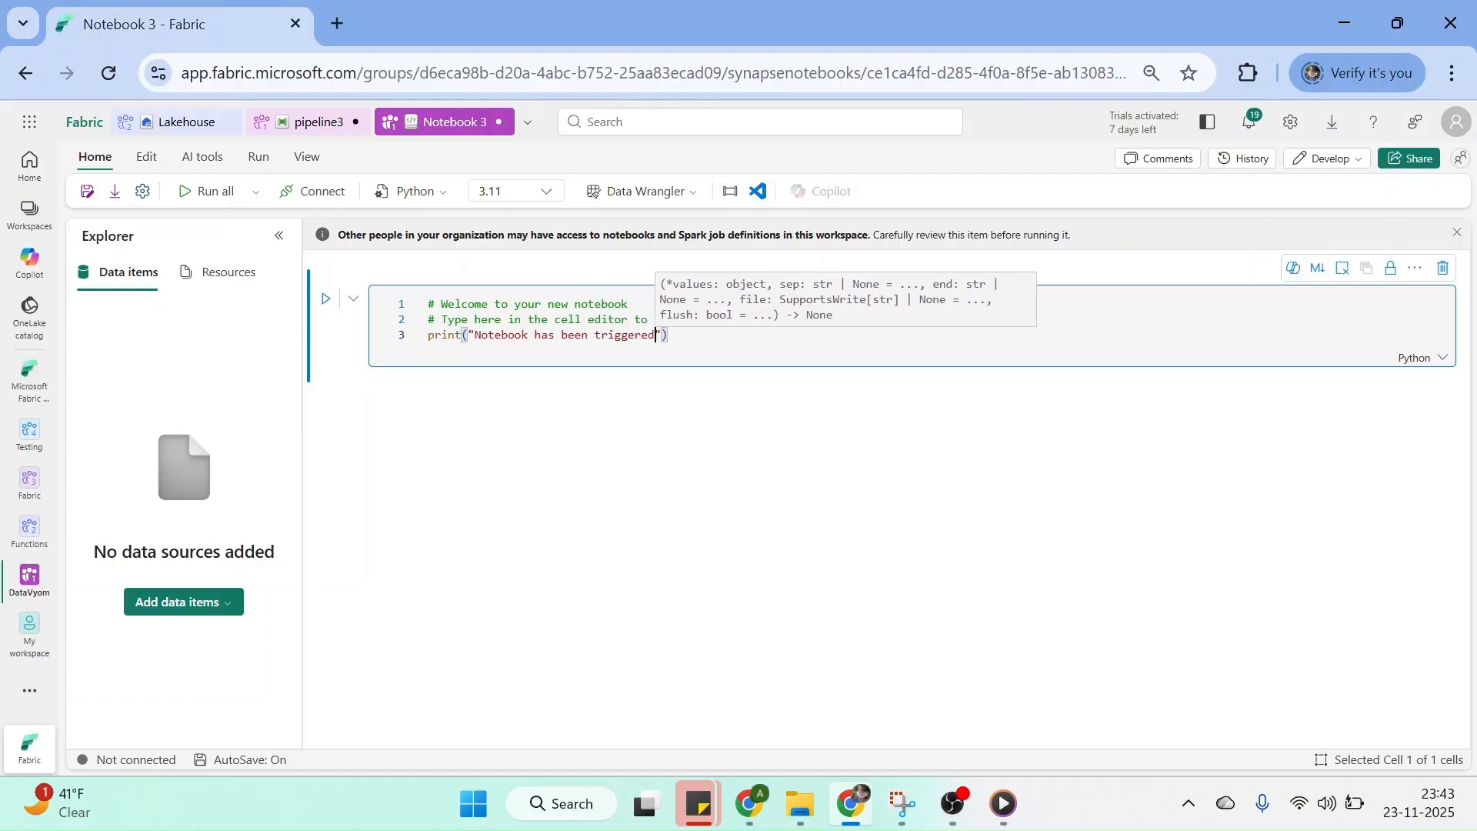
pyautogui.click(523, 437)
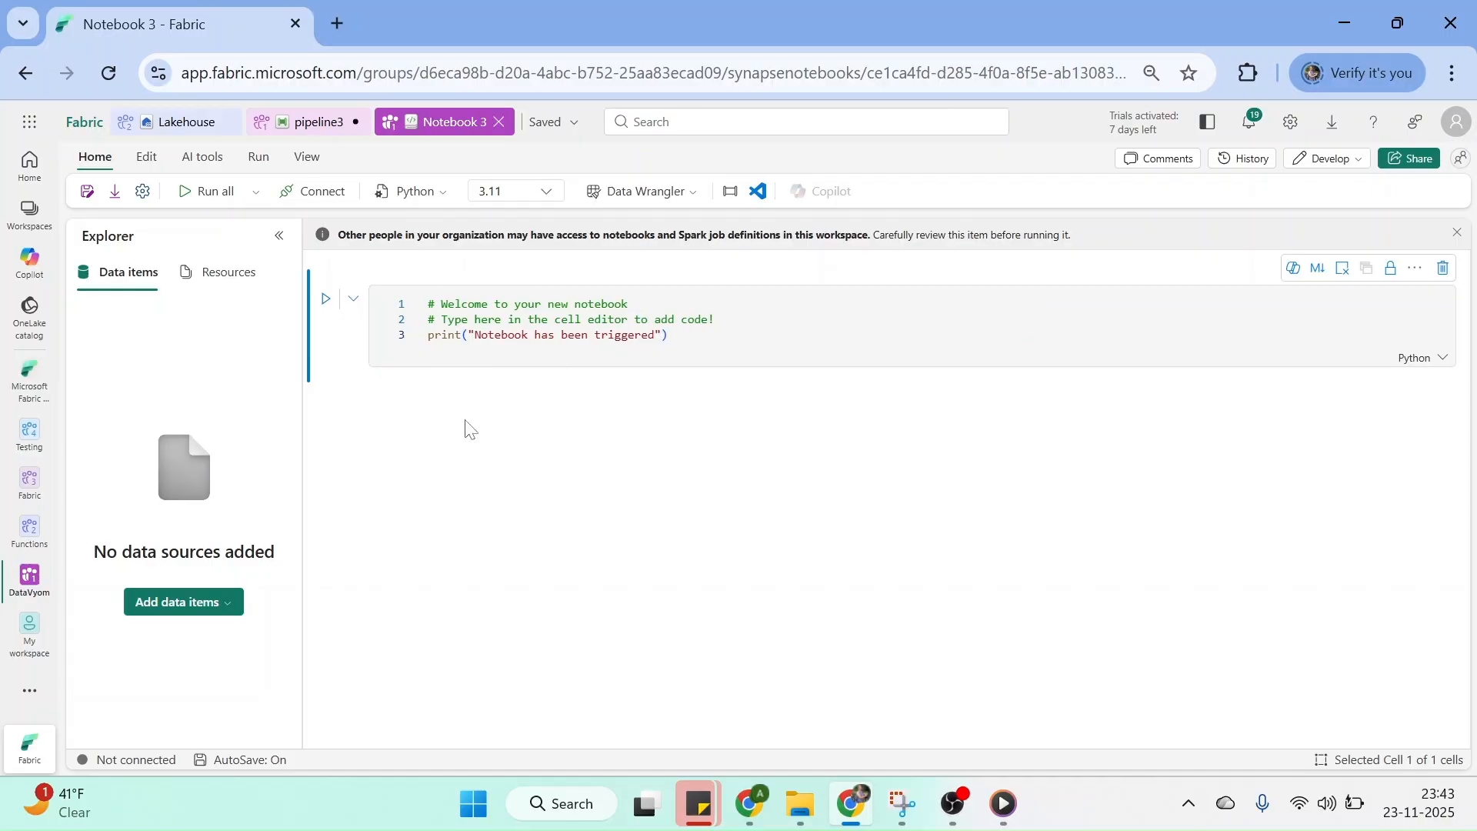
# Return to pipeline3 and select Notebook 3 as the notebook for the Notebook1 activity.
pyautogui.click(319, 122)
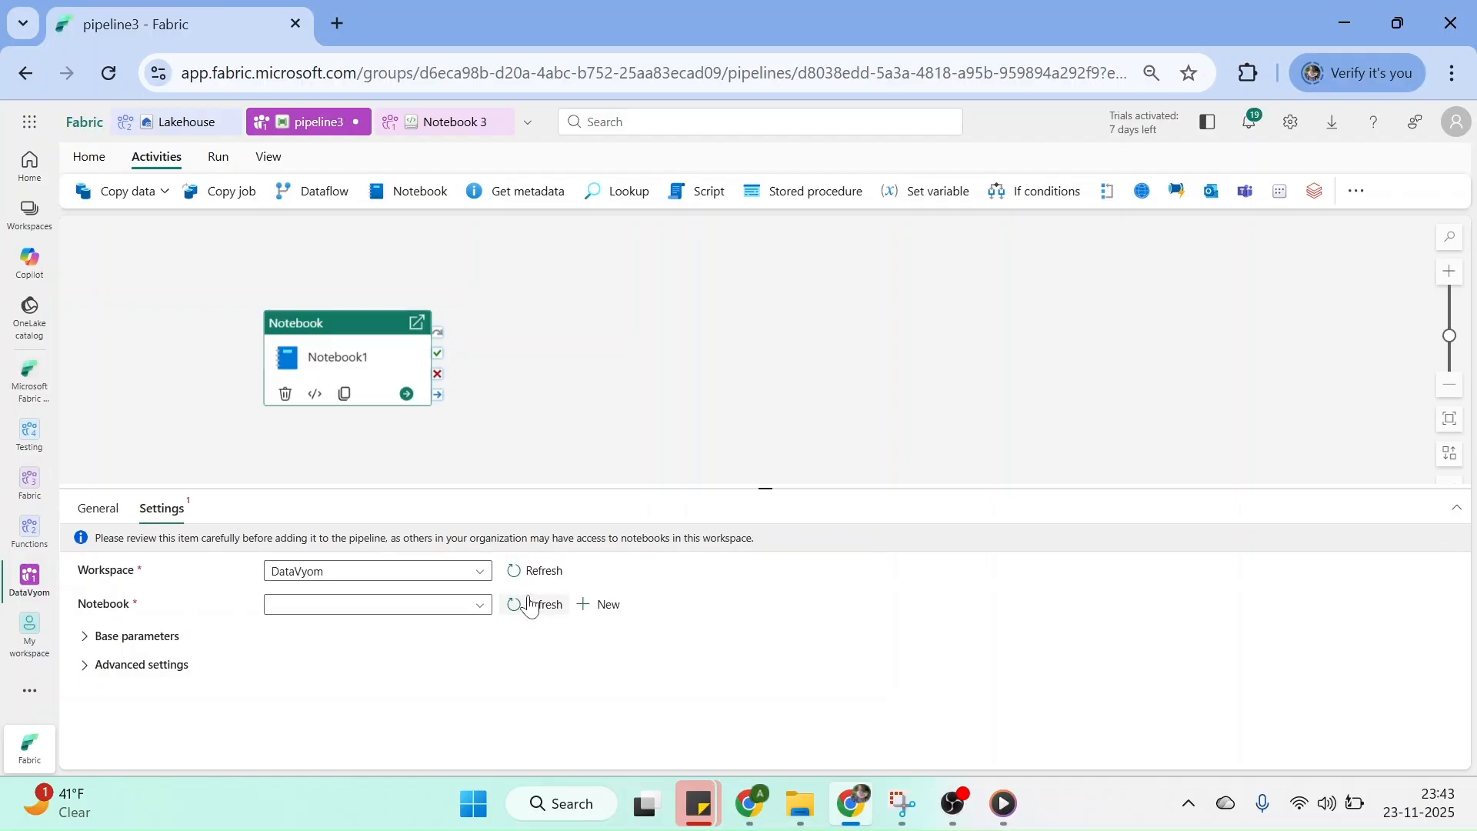
pyautogui.click(483, 607)
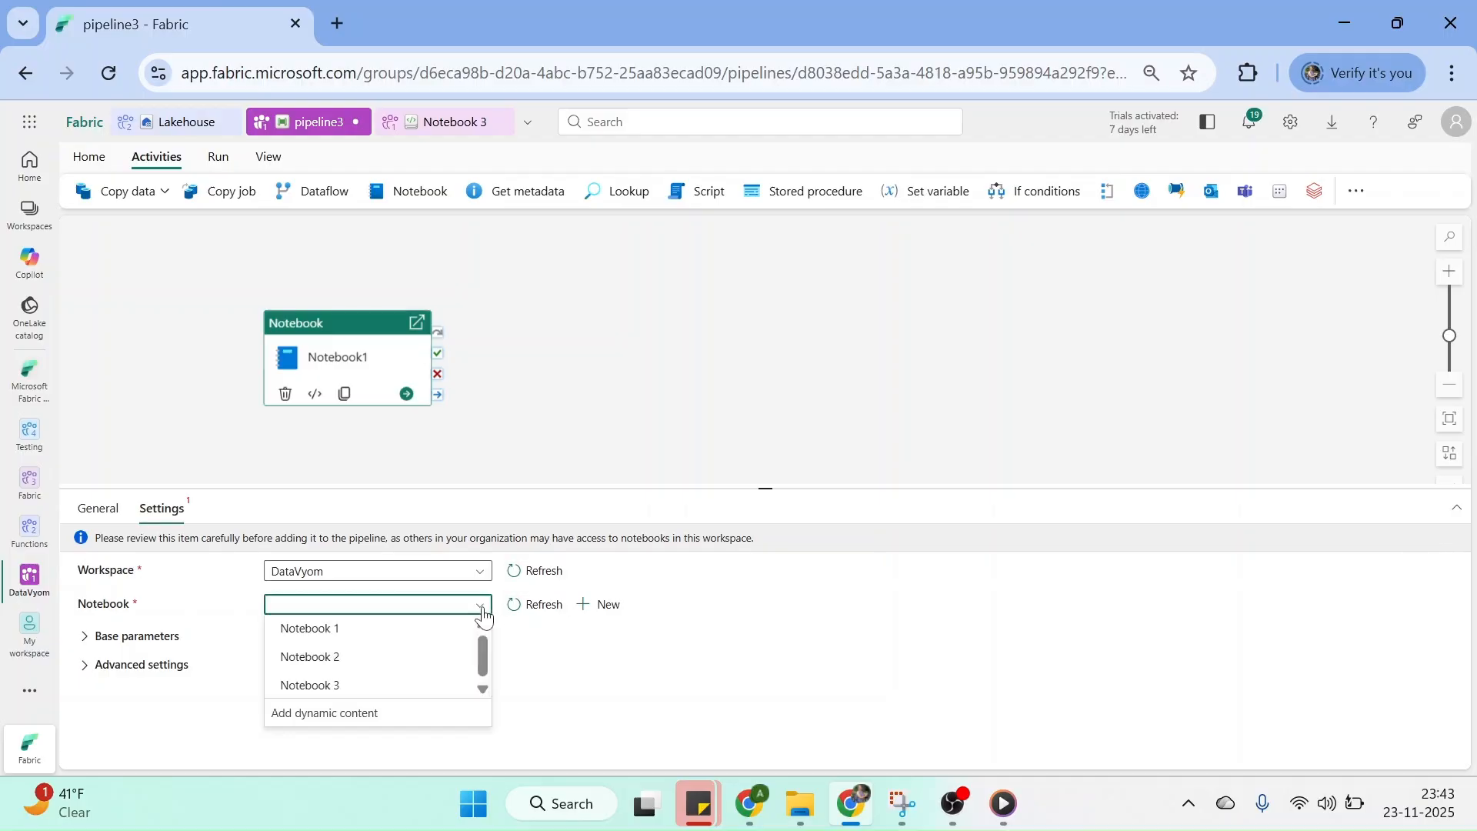
pyautogui.click(336, 683)
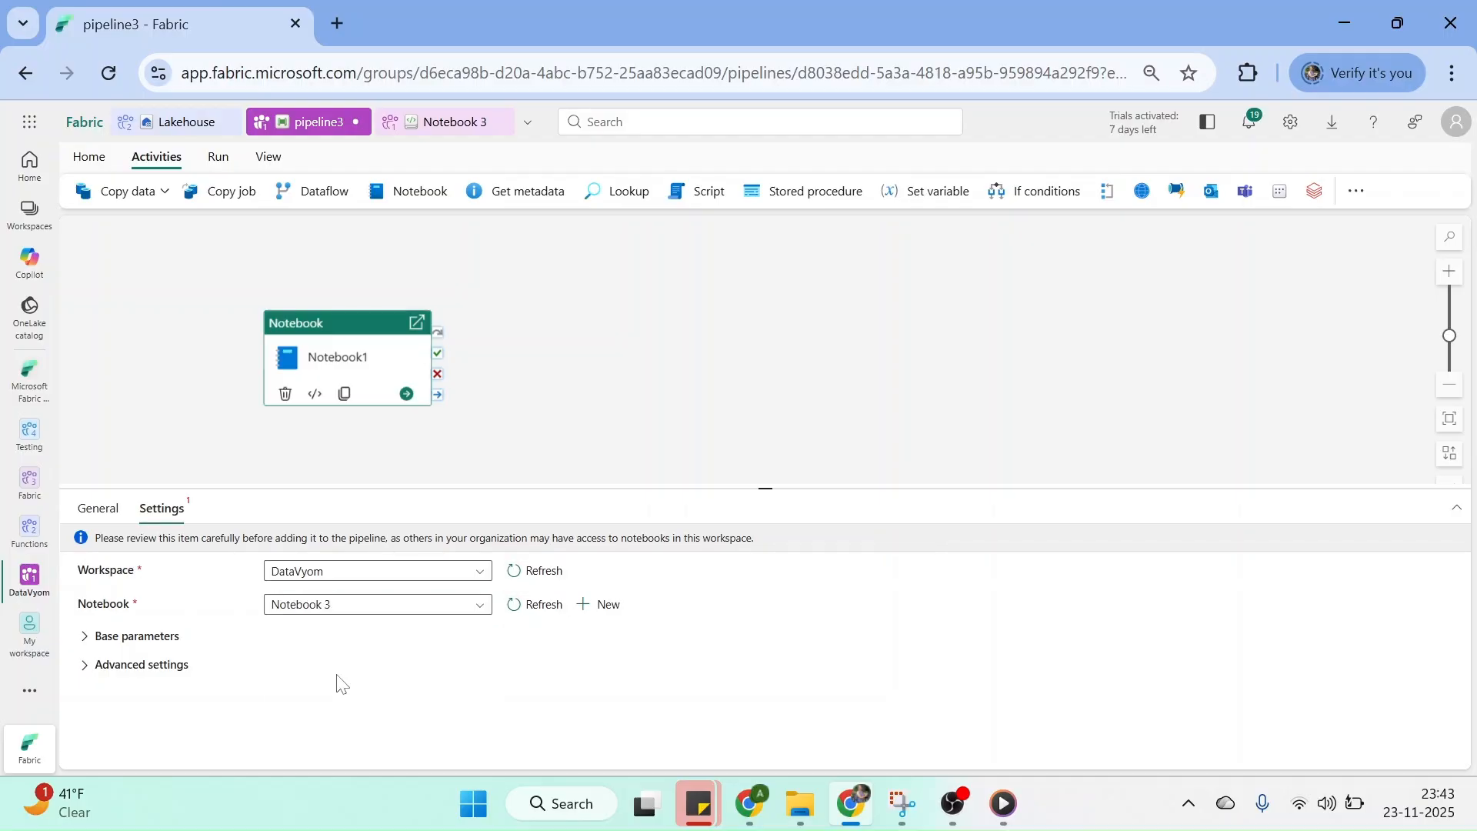
# Add a base parameter named rundate of type String to the Notebook1 activity.
pyautogui.click(85, 638)
pyautogui.click(112, 670)
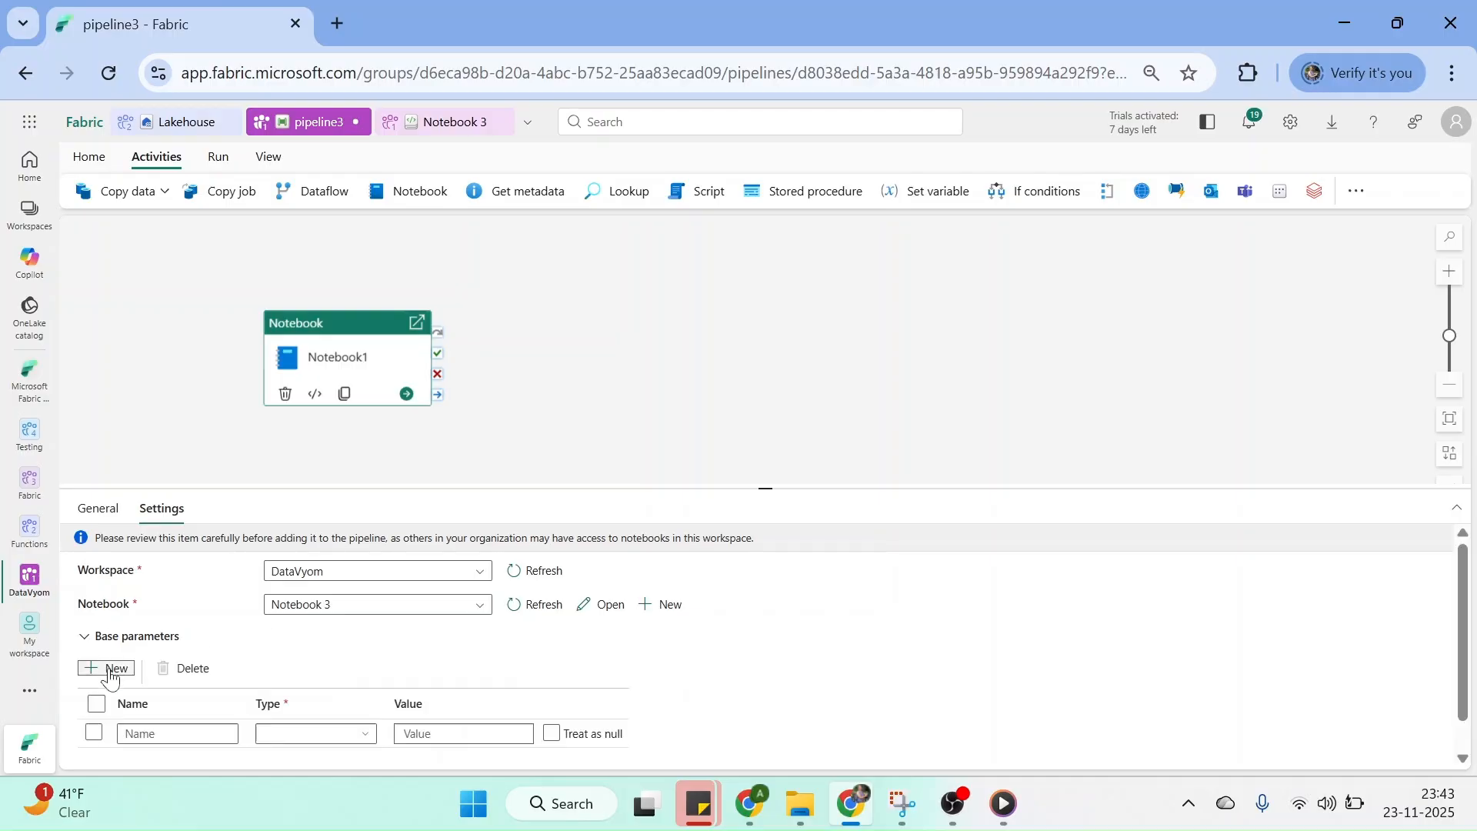
pyautogui.scroll(-1, 1463, 560)
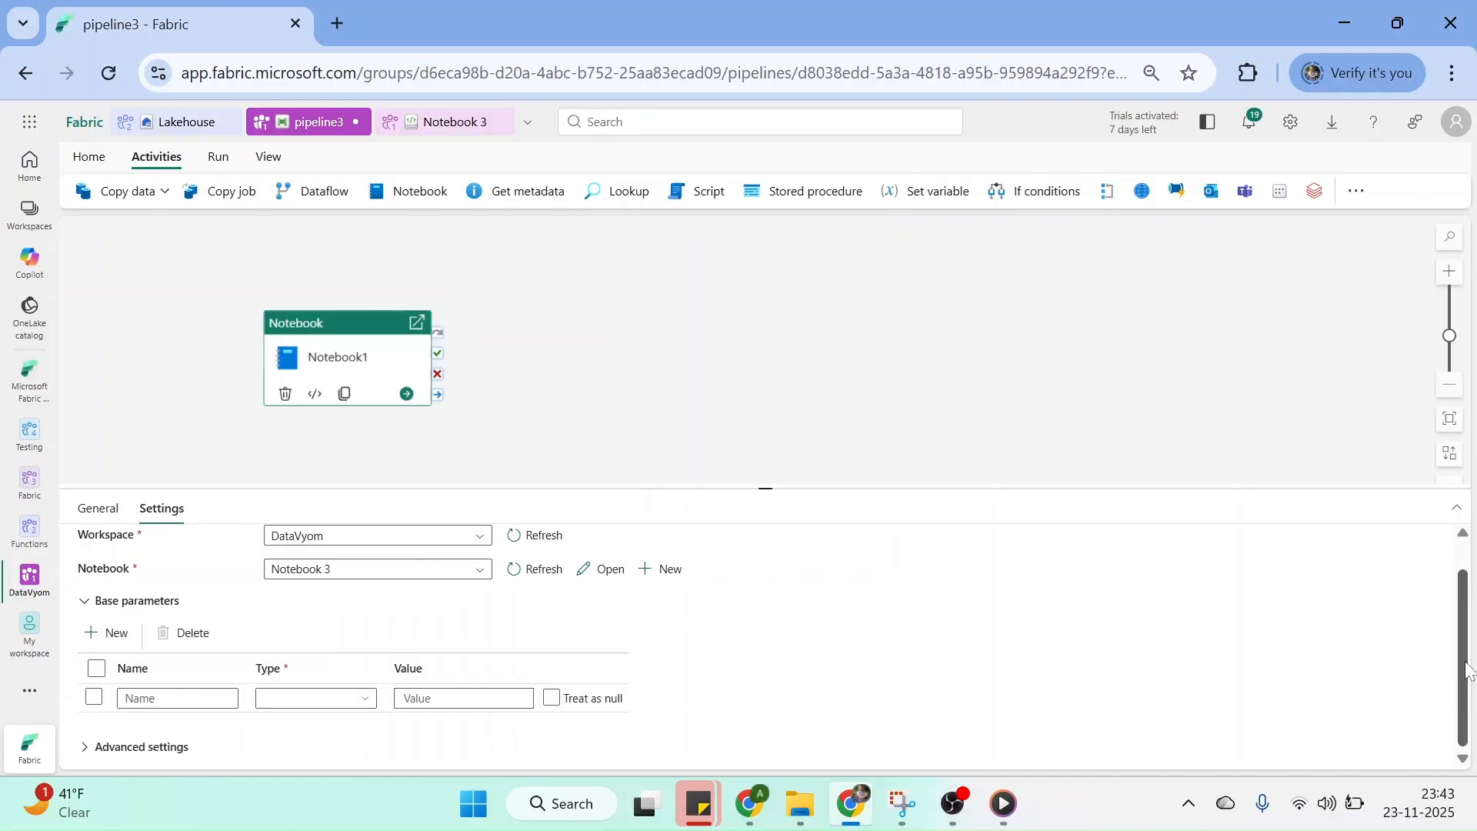
pyautogui.click(181, 699)
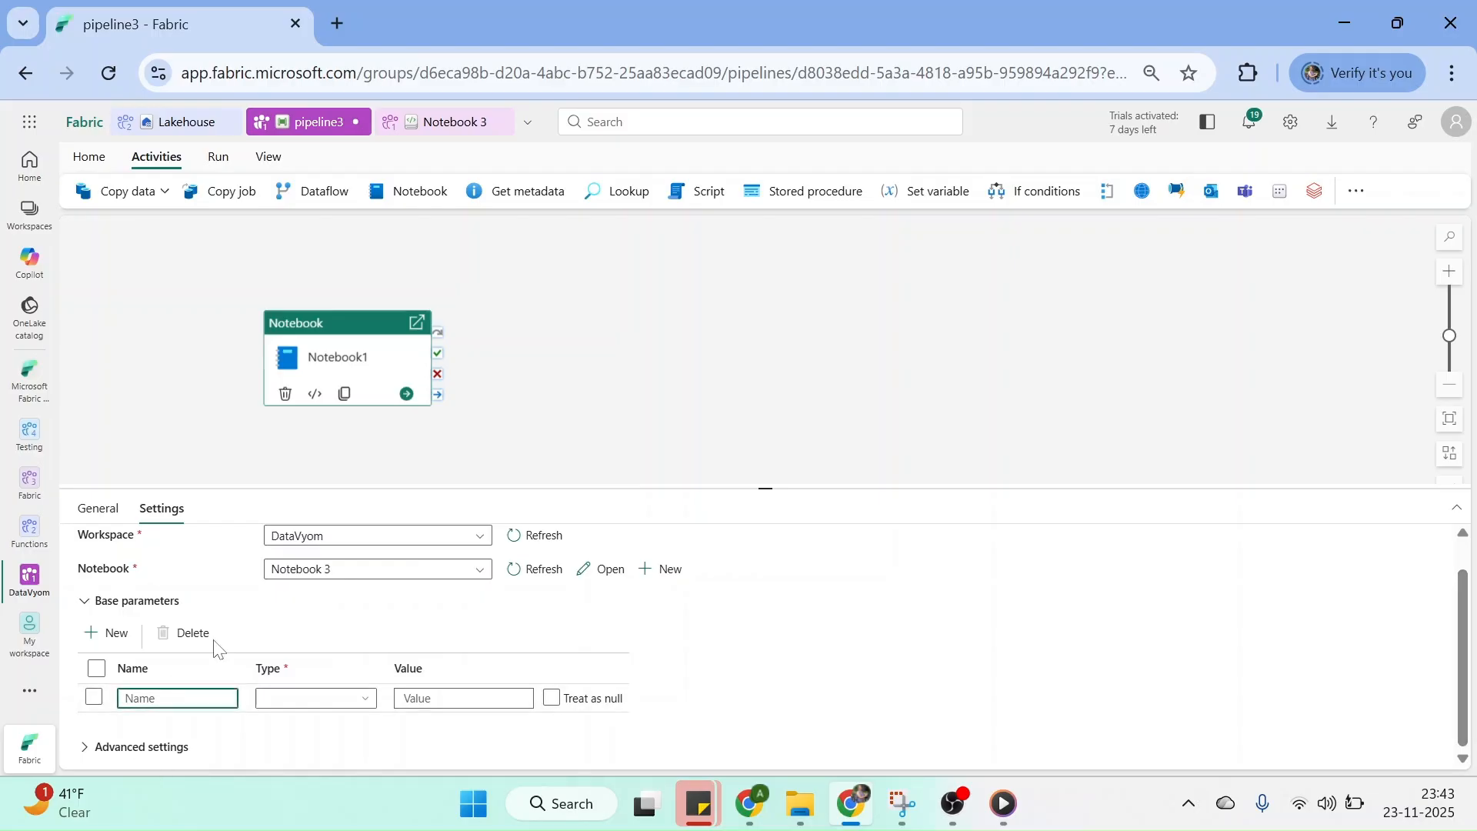
pyautogui.write('rundate')
pyautogui.click(370, 699)
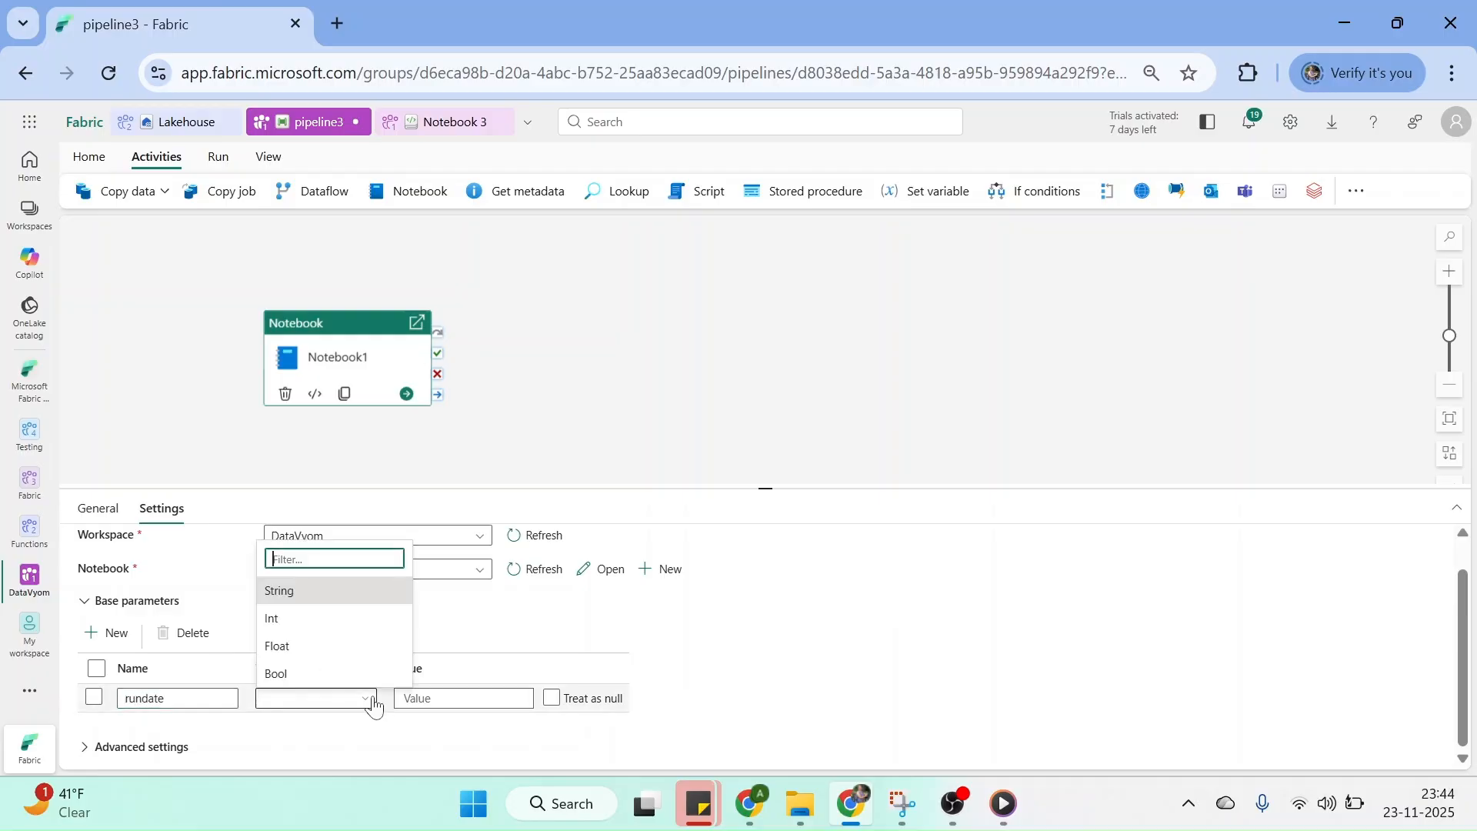
pyautogui.click(300, 590)
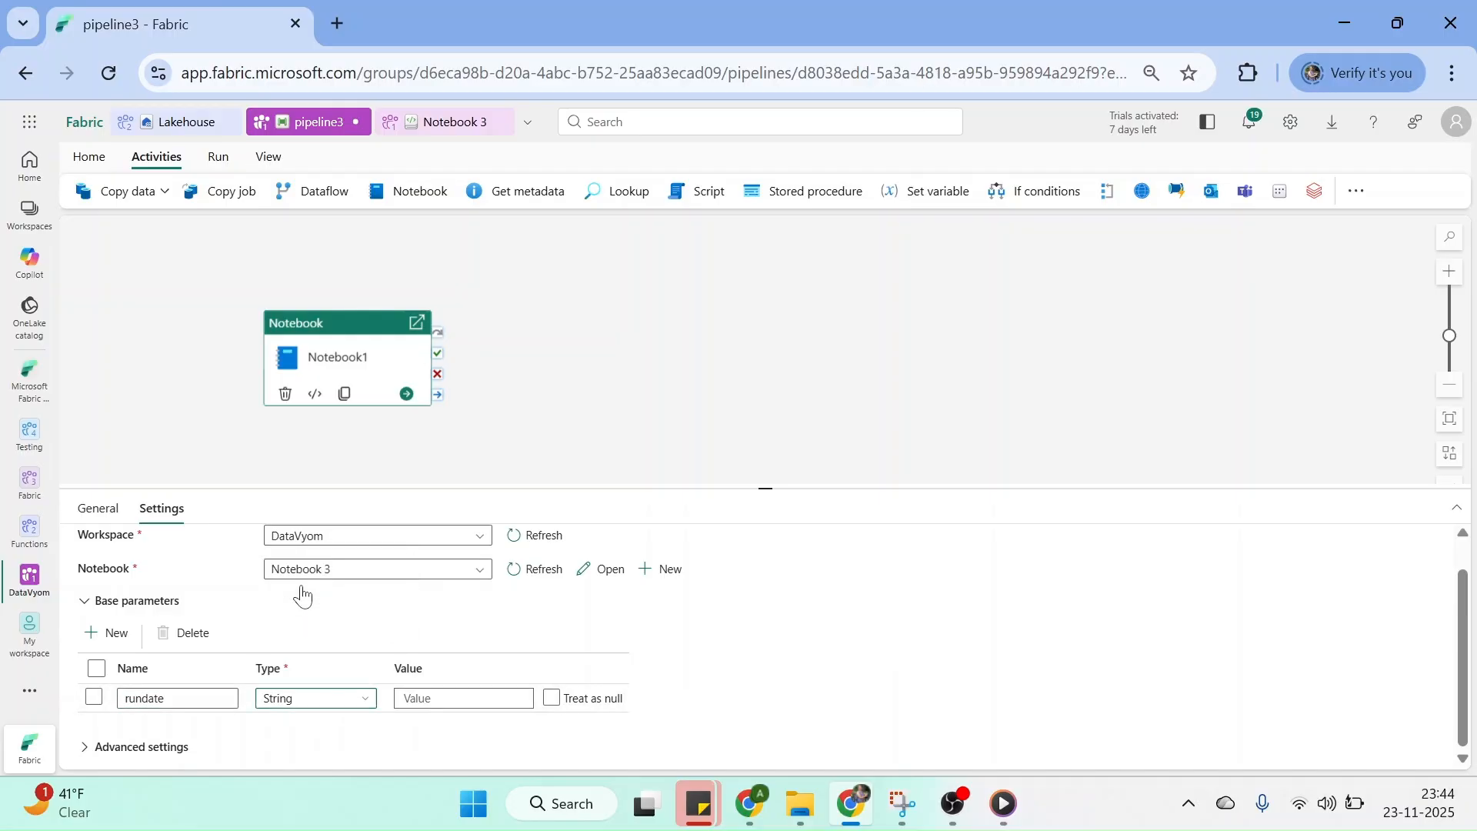
pyautogui.click(463, 699)
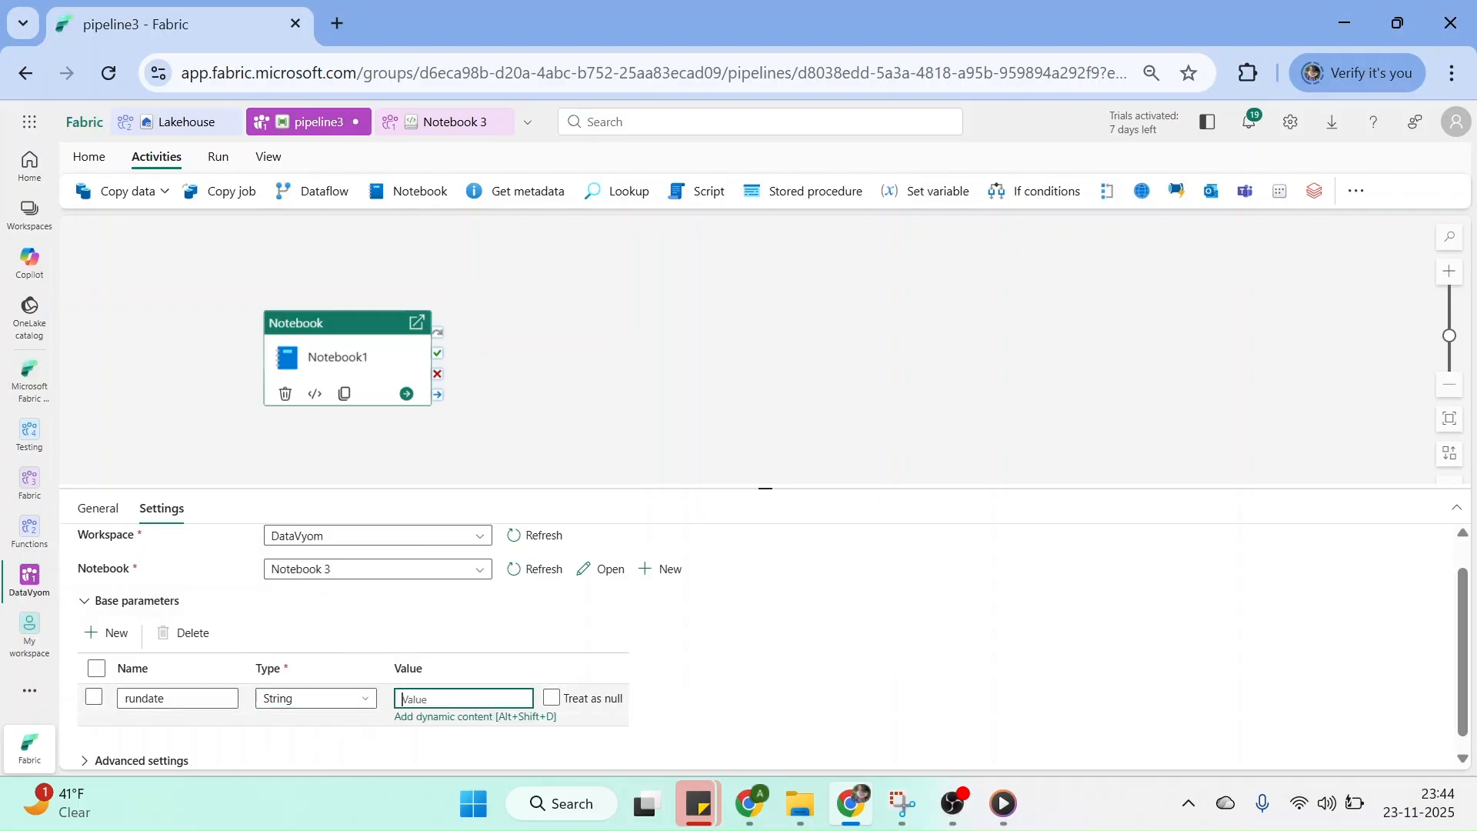
pyautogui.click(452, 719)
pyautogui.click(464, 717)
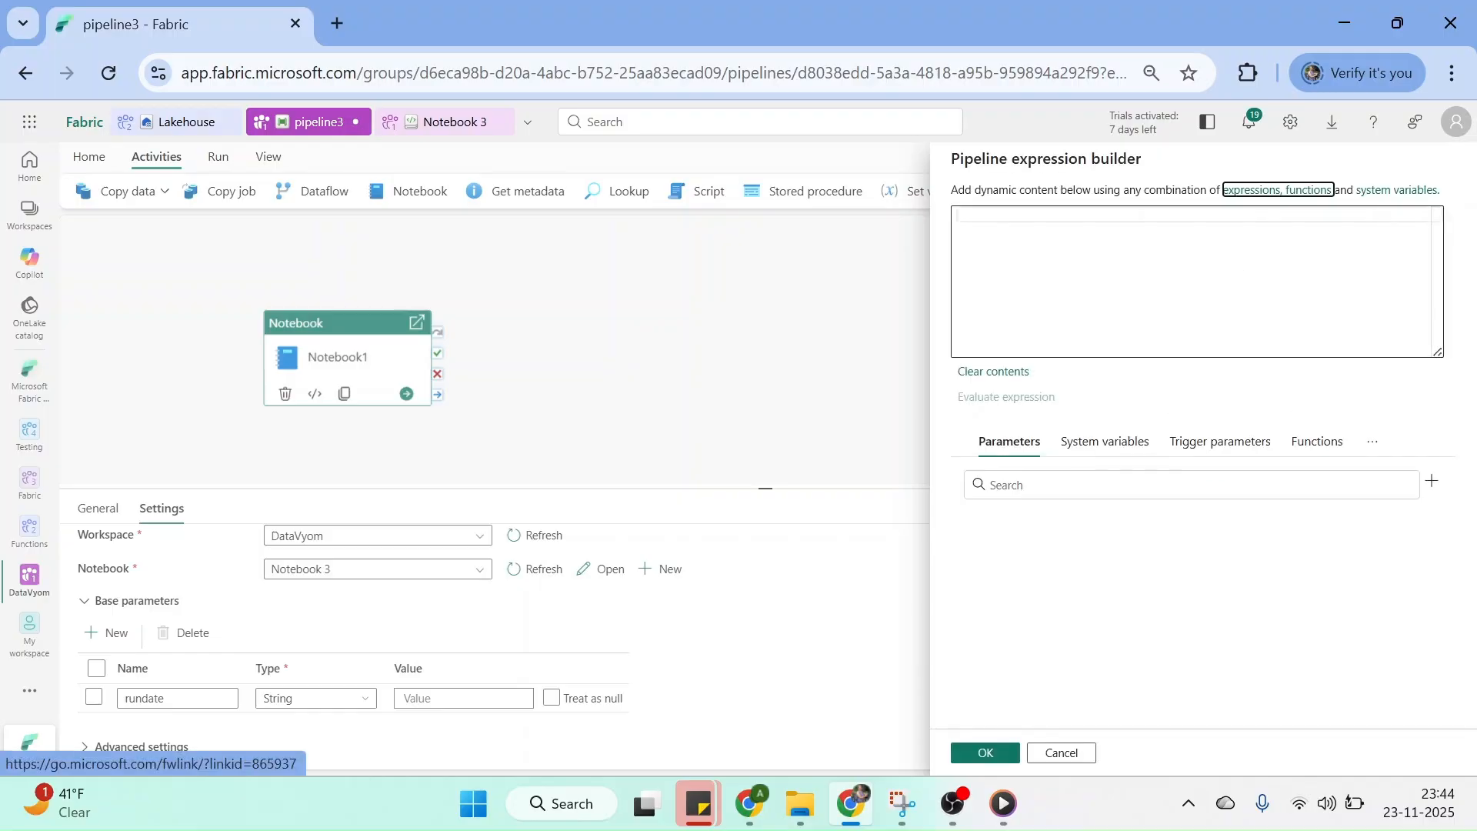
pyautogui.click(1136, 455)
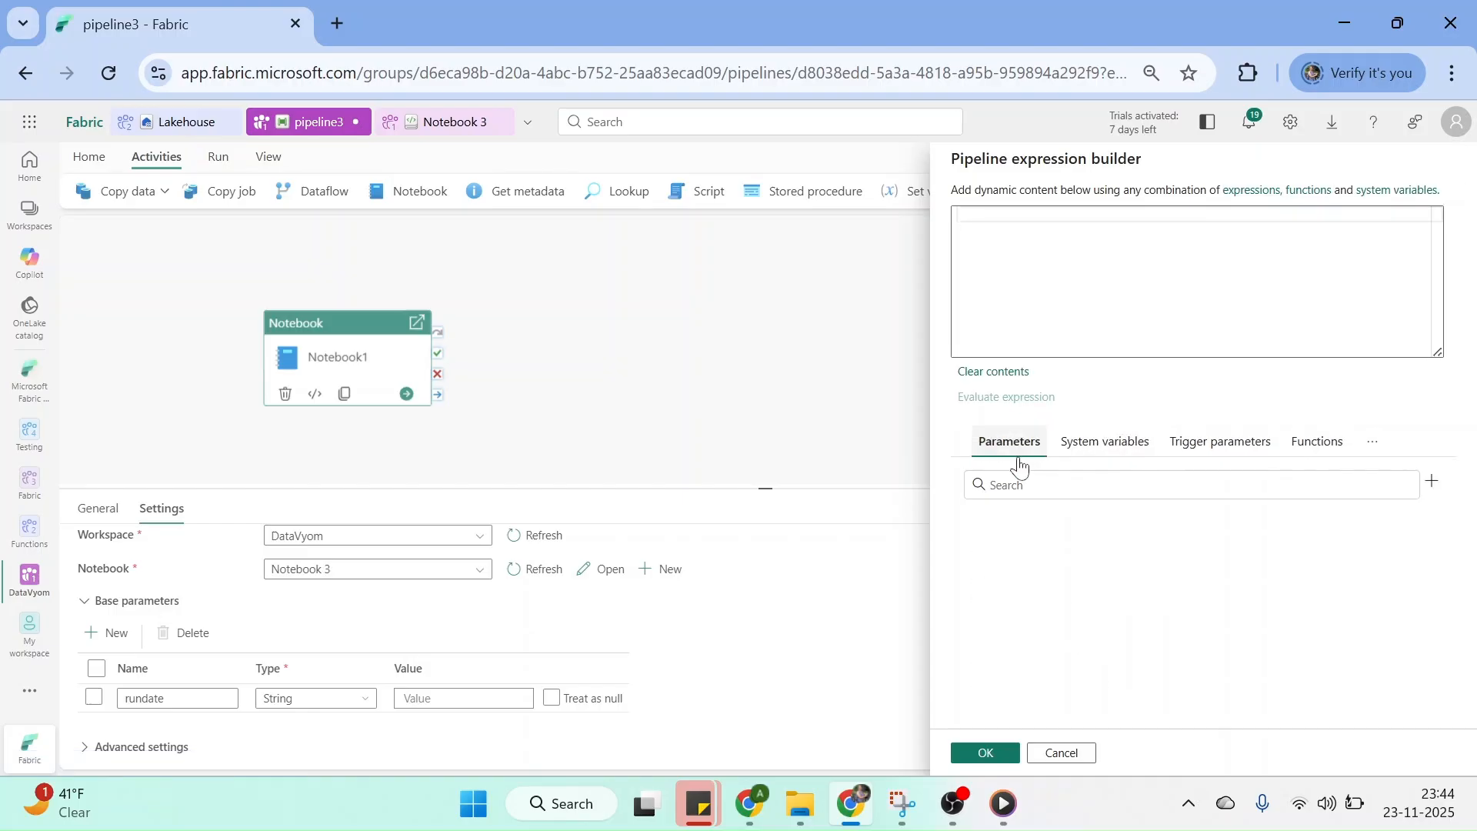
pyautogui.click(1251, 448)
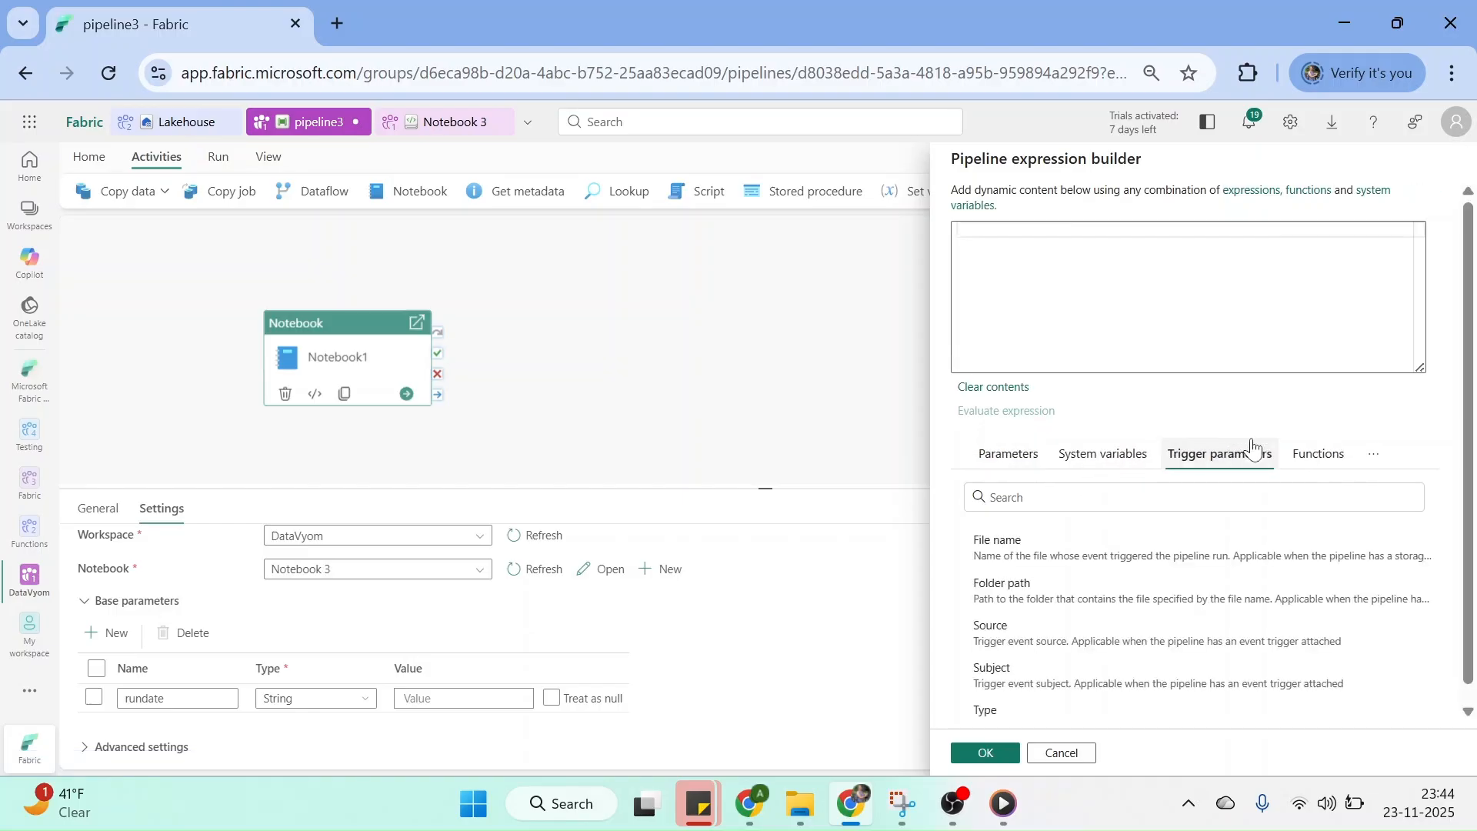
pyautogui.click(1316, 452)
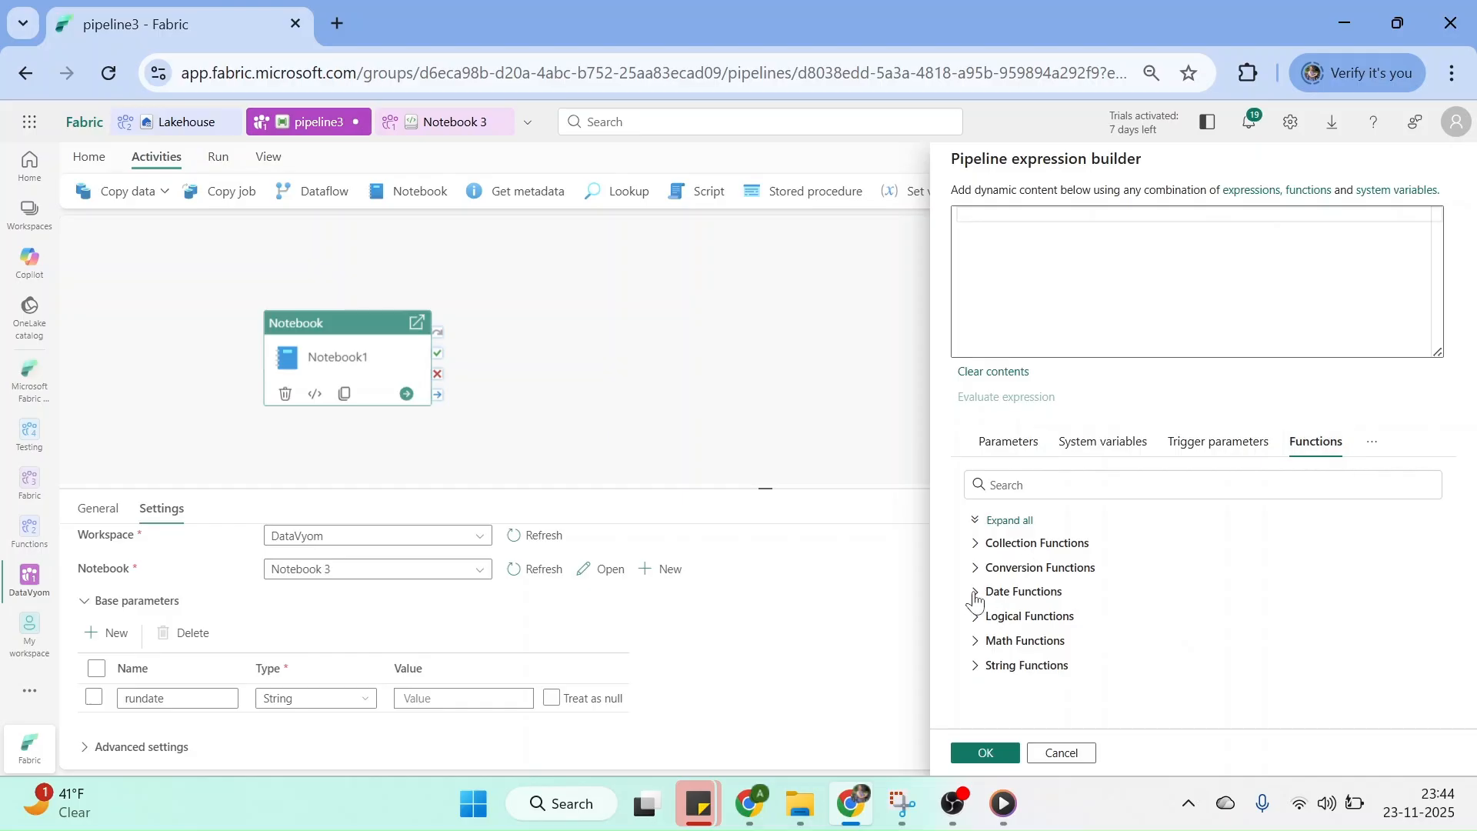
pyautogui.click(976, 592)
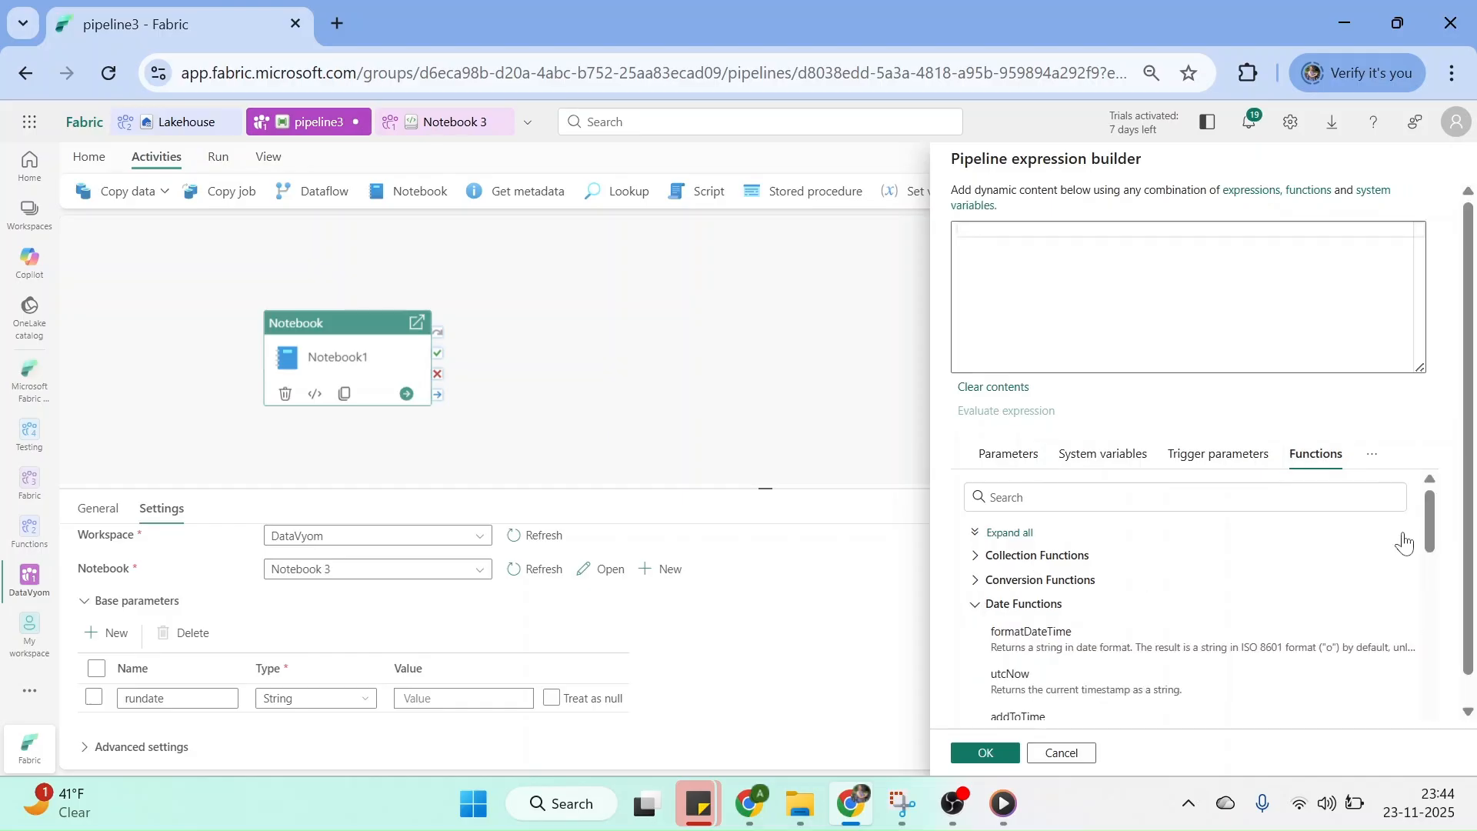
pyautogui.moveTo(1430, 519); pyautogui.dragTo(1431, 552)
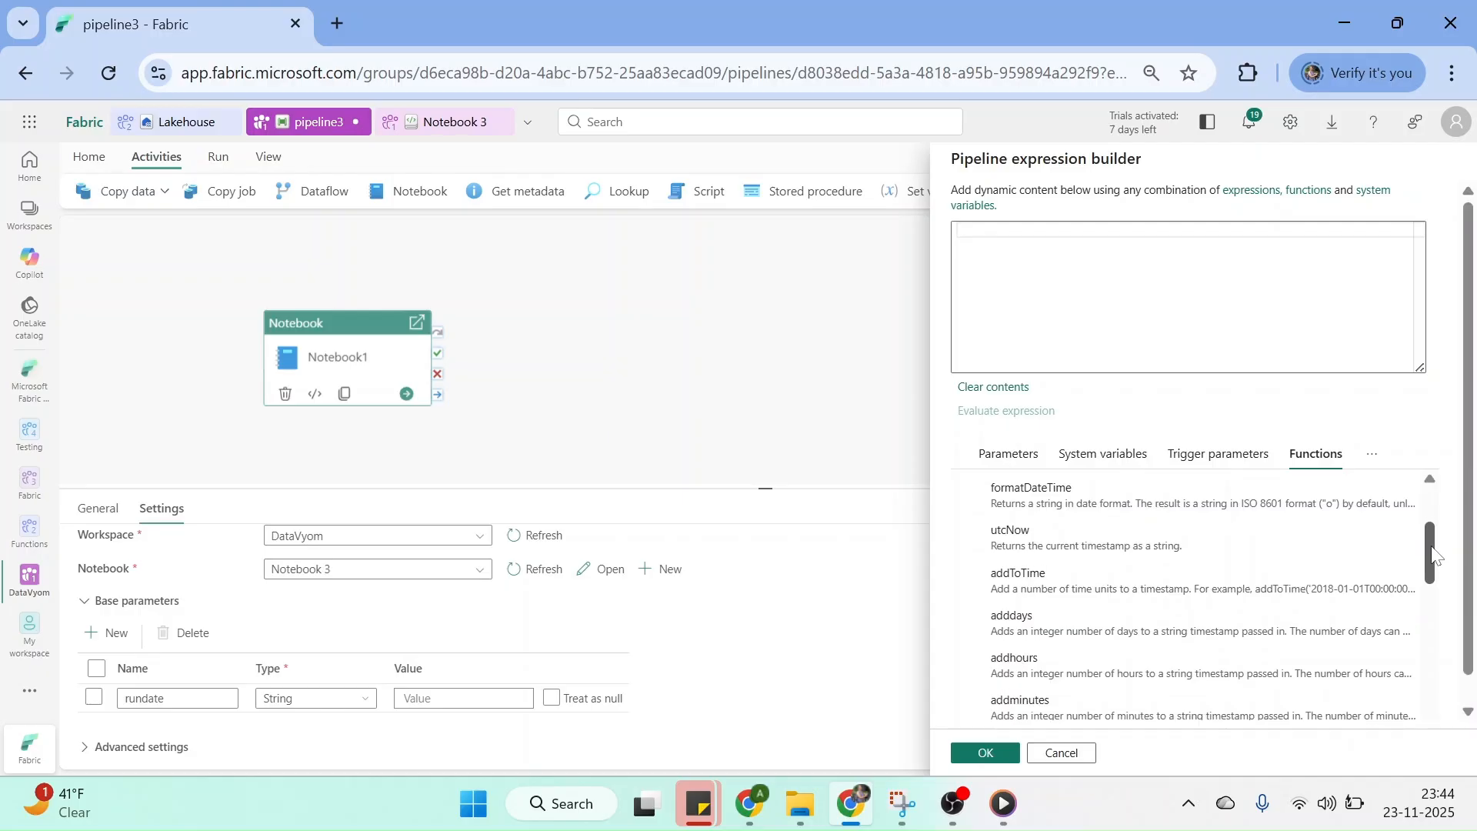
pyautogui.click(1052, 550)
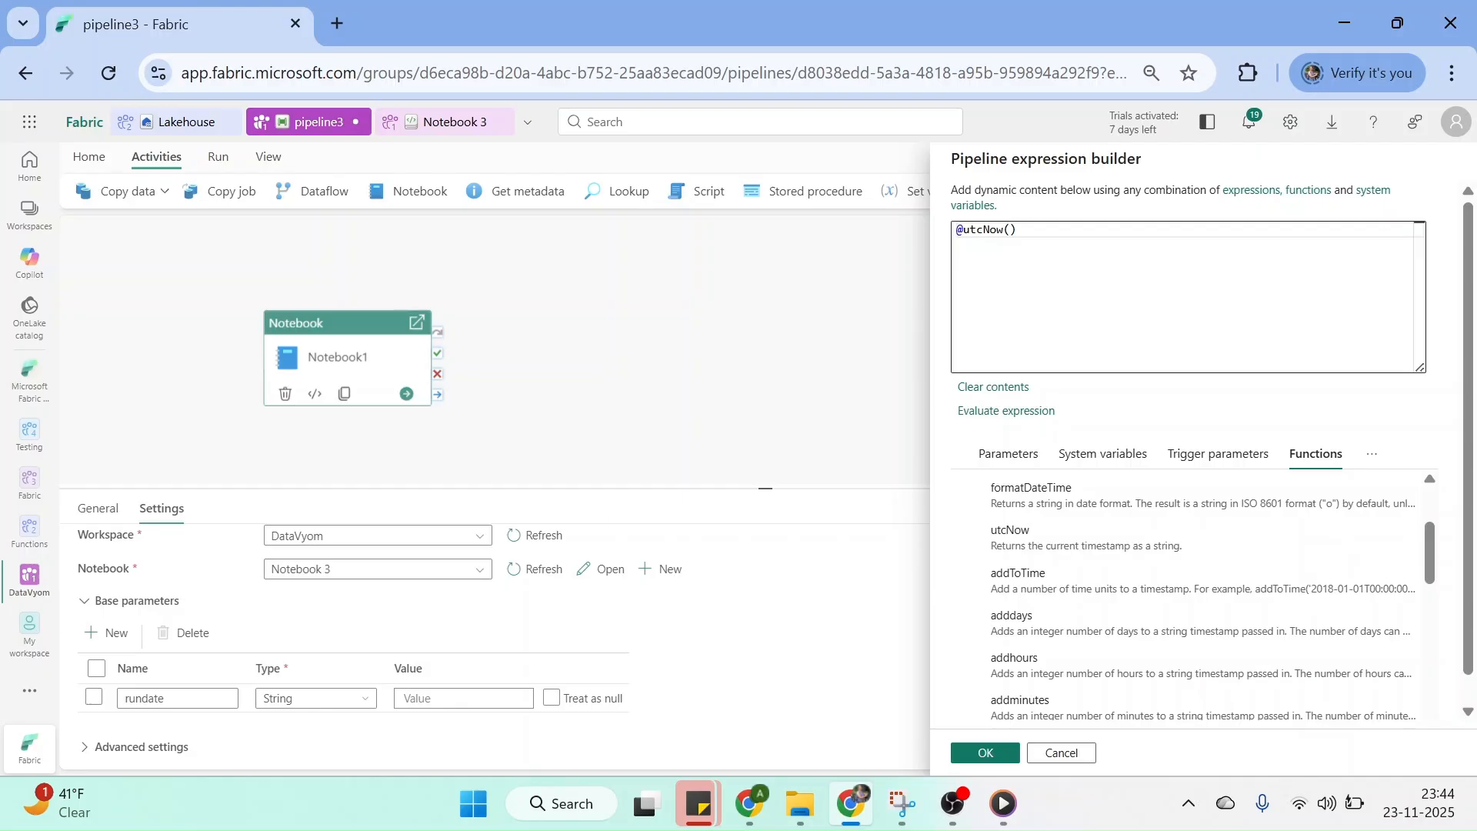
pyautogui.click(1017, 229)
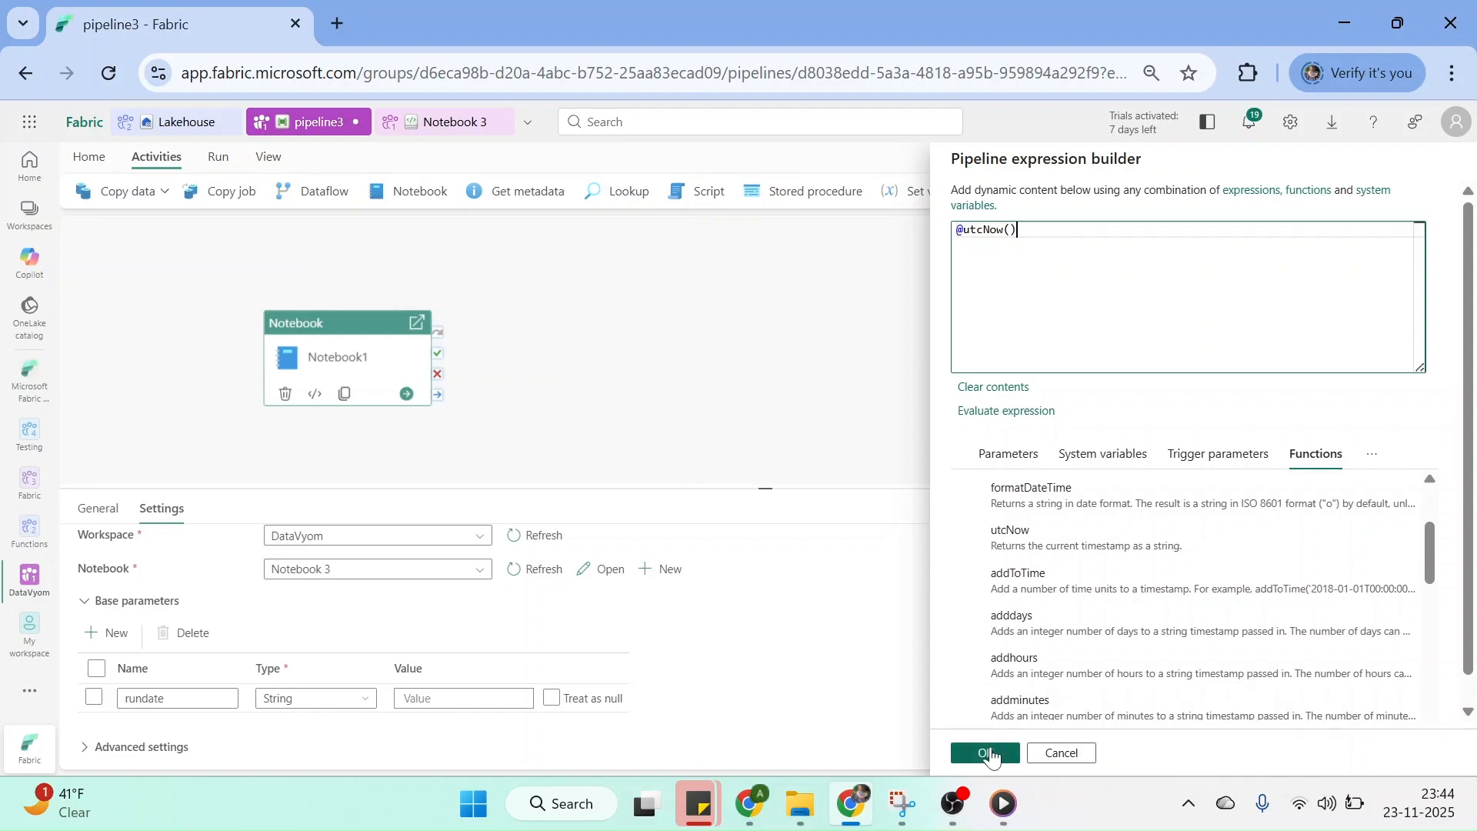
pyautogui.click(991, 757)
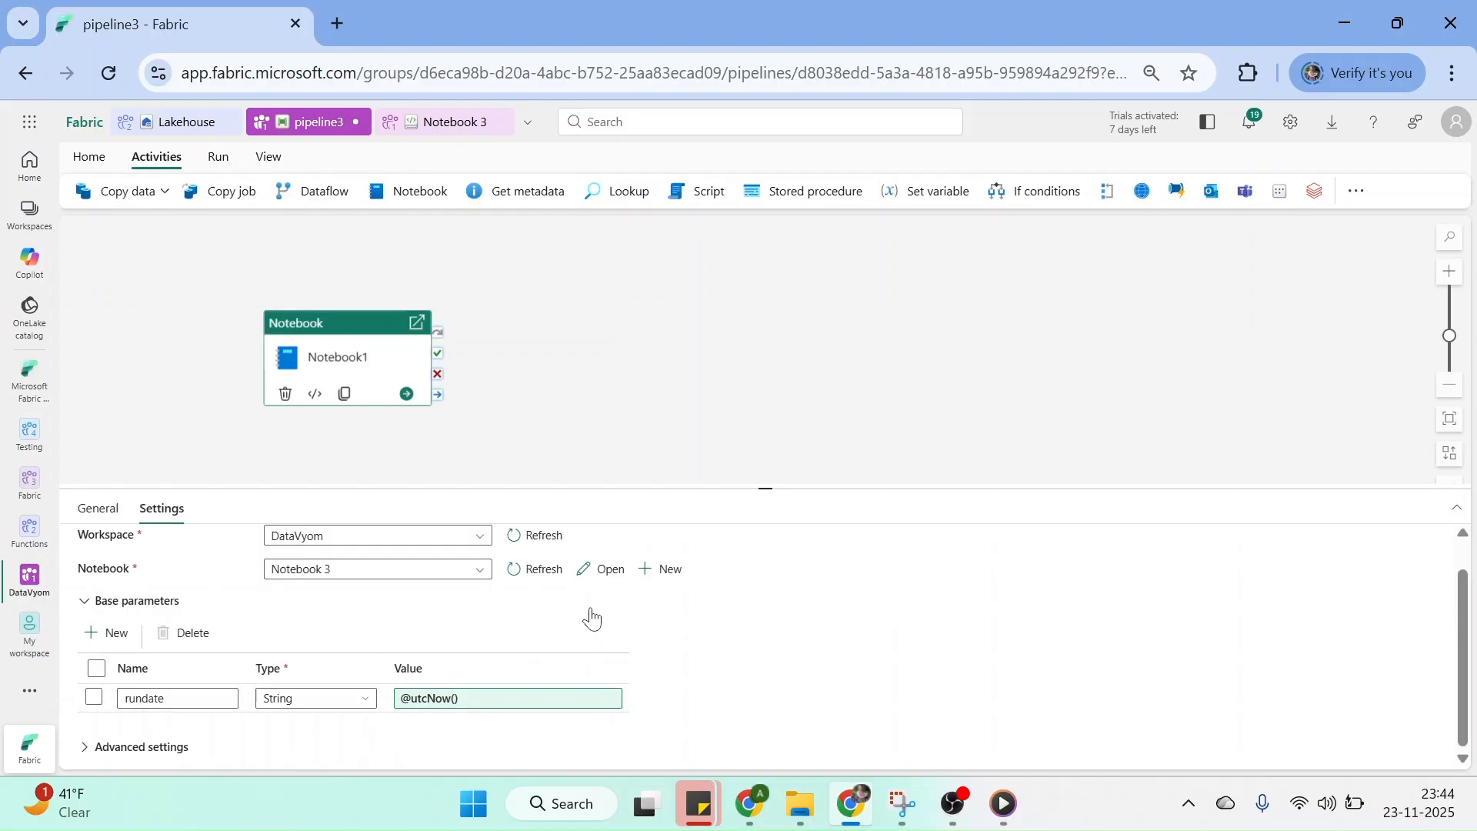
# Add a second base parameter named pipeline_name of type String.
pyautogui.click(105, 635)
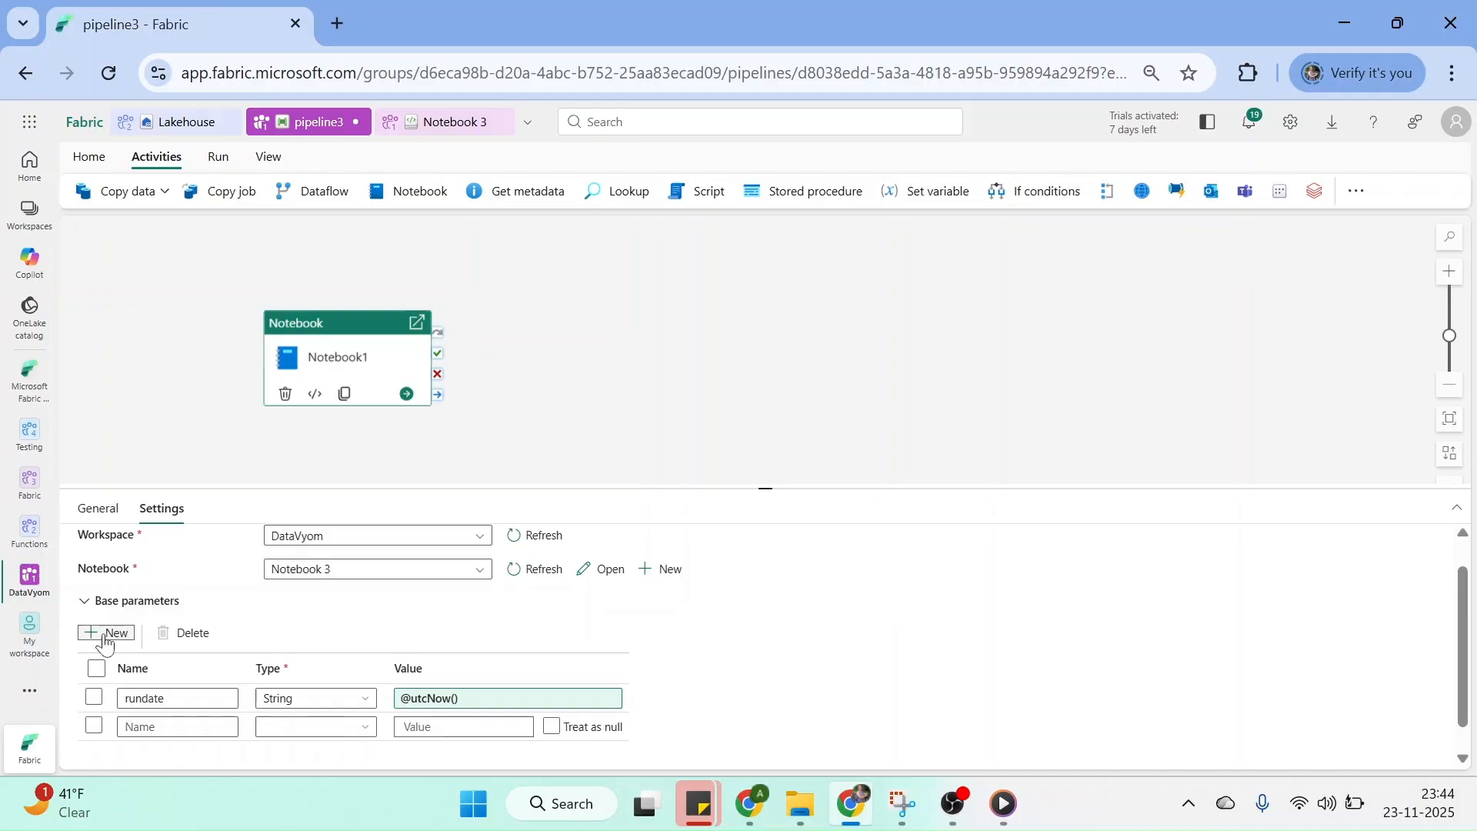
pyautogui.click(177, 726)
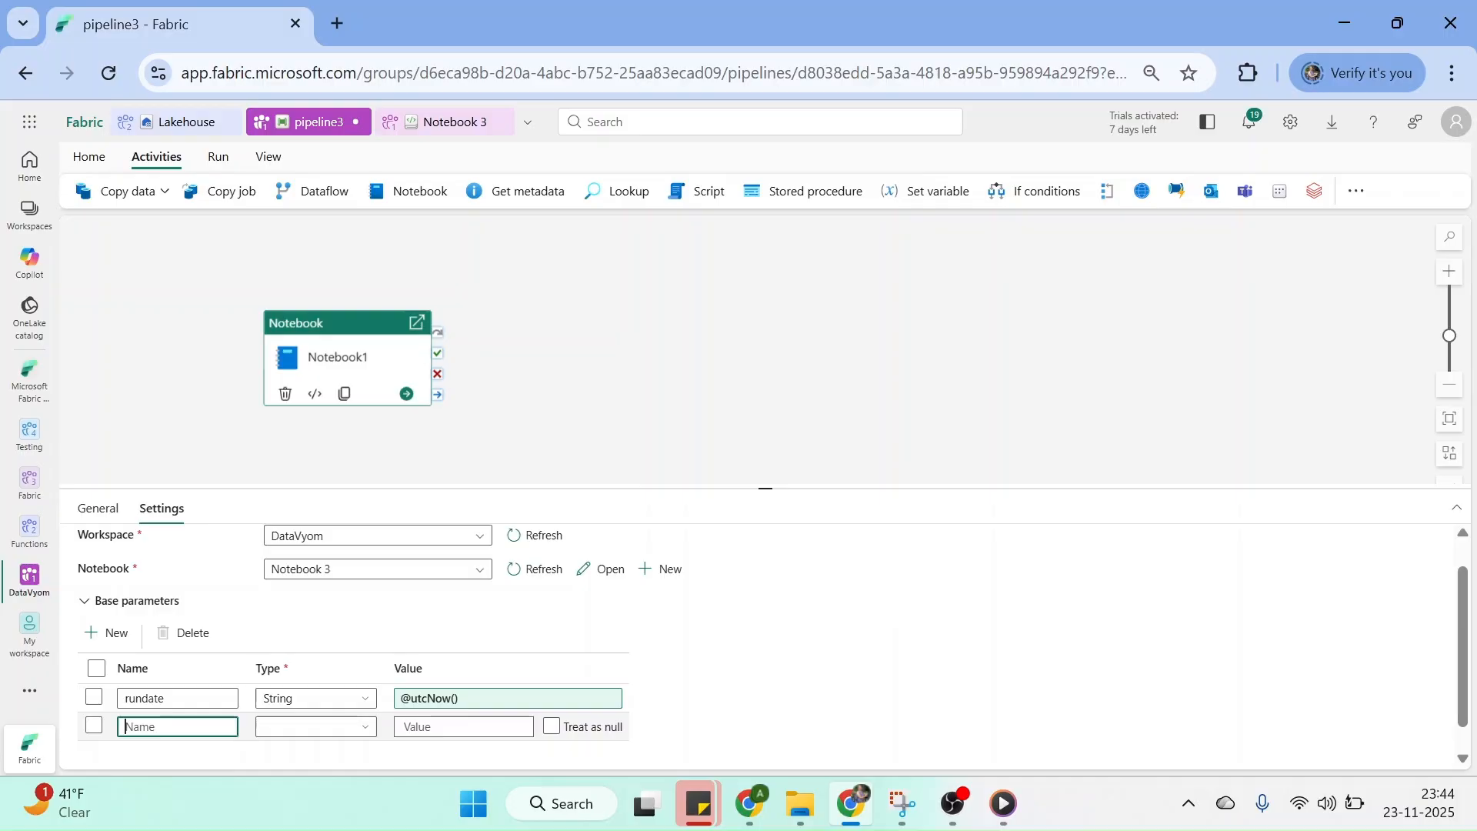
pyautogui.write('pipeline_name')
pyautogui.click(366, 729)
pyautogui.click(302, 620)
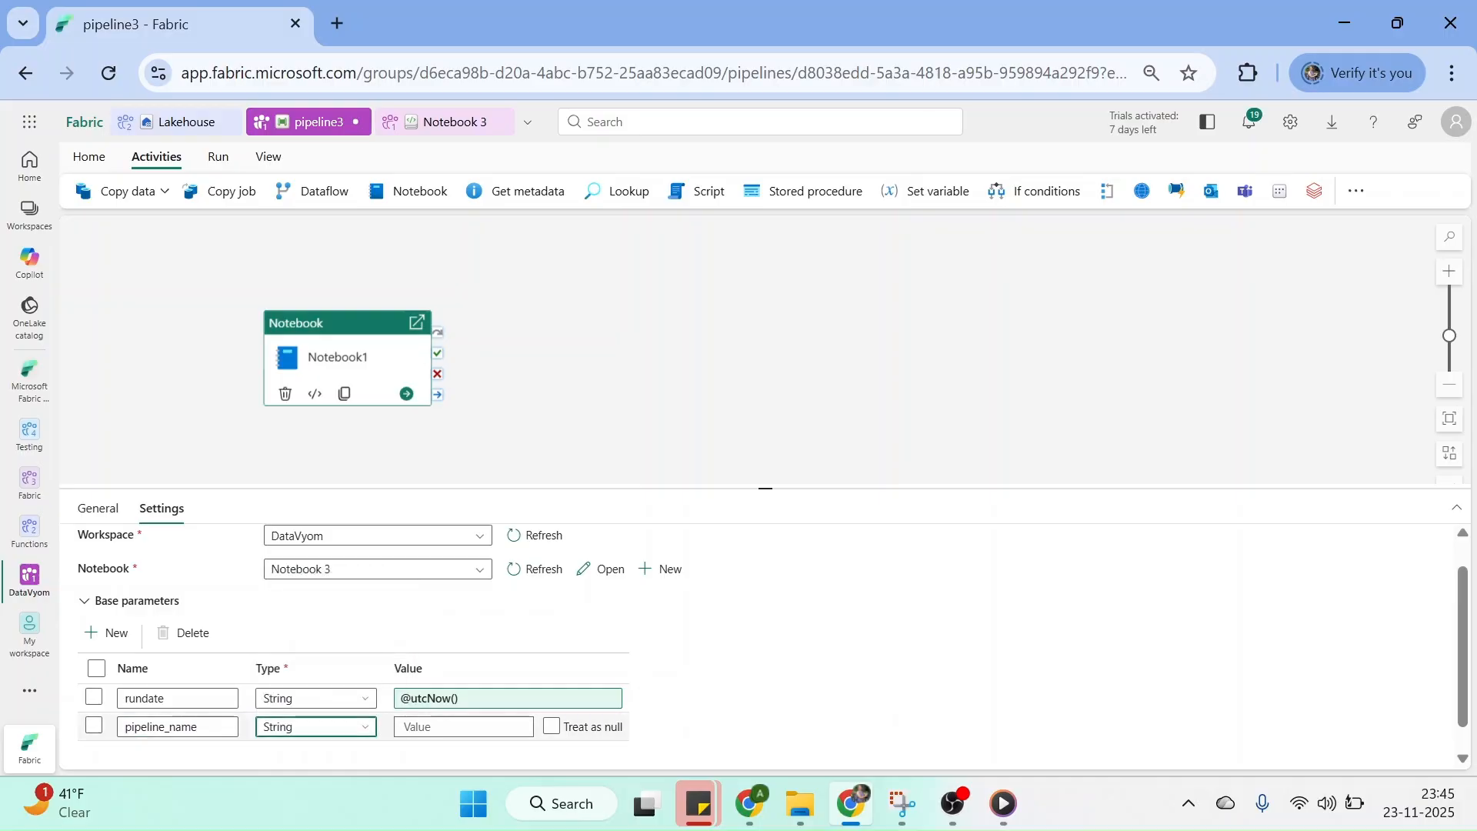
pyautogui.click(461, 726)
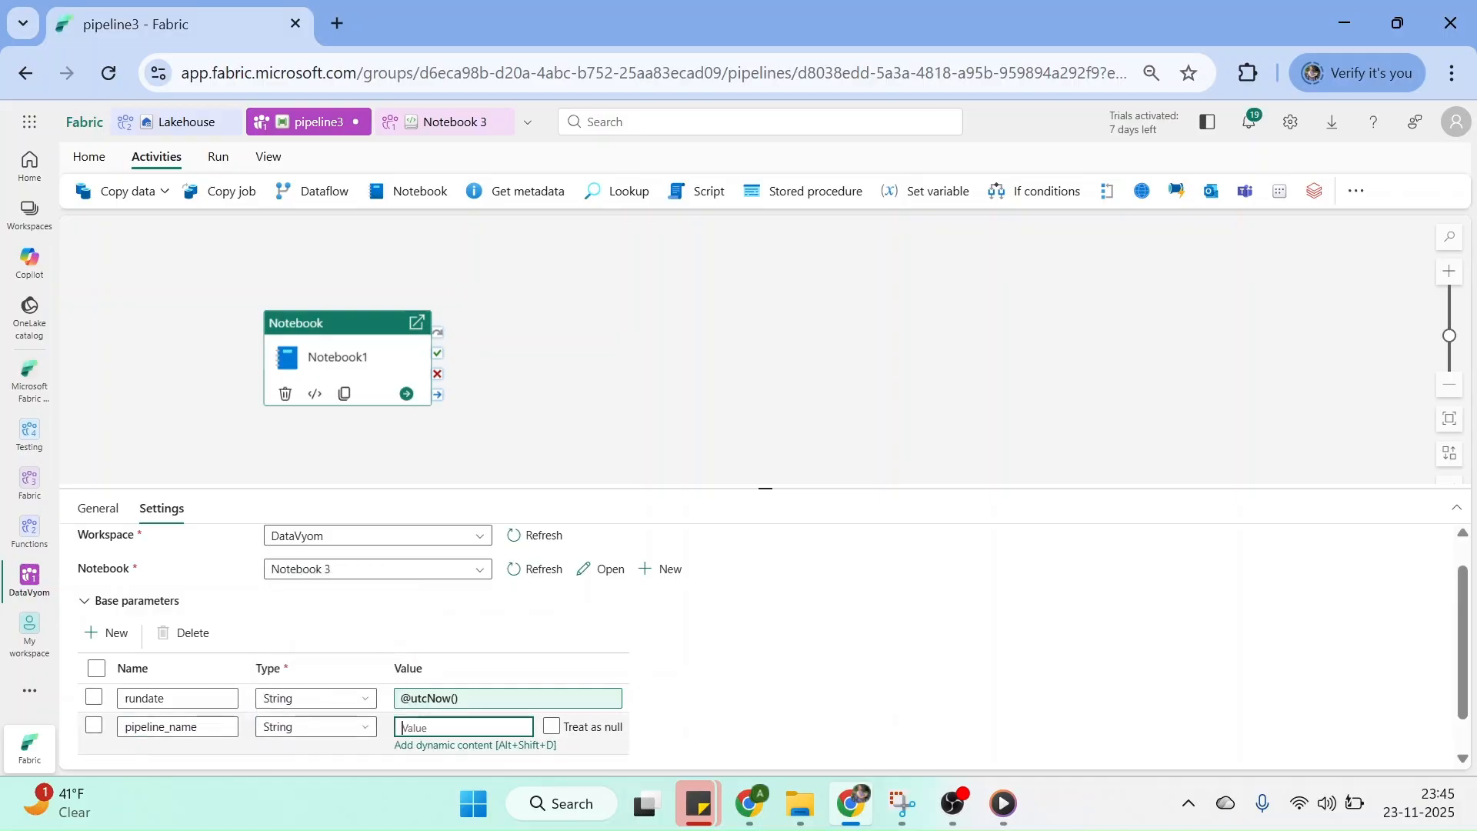
pyautogui.click(477, 744)
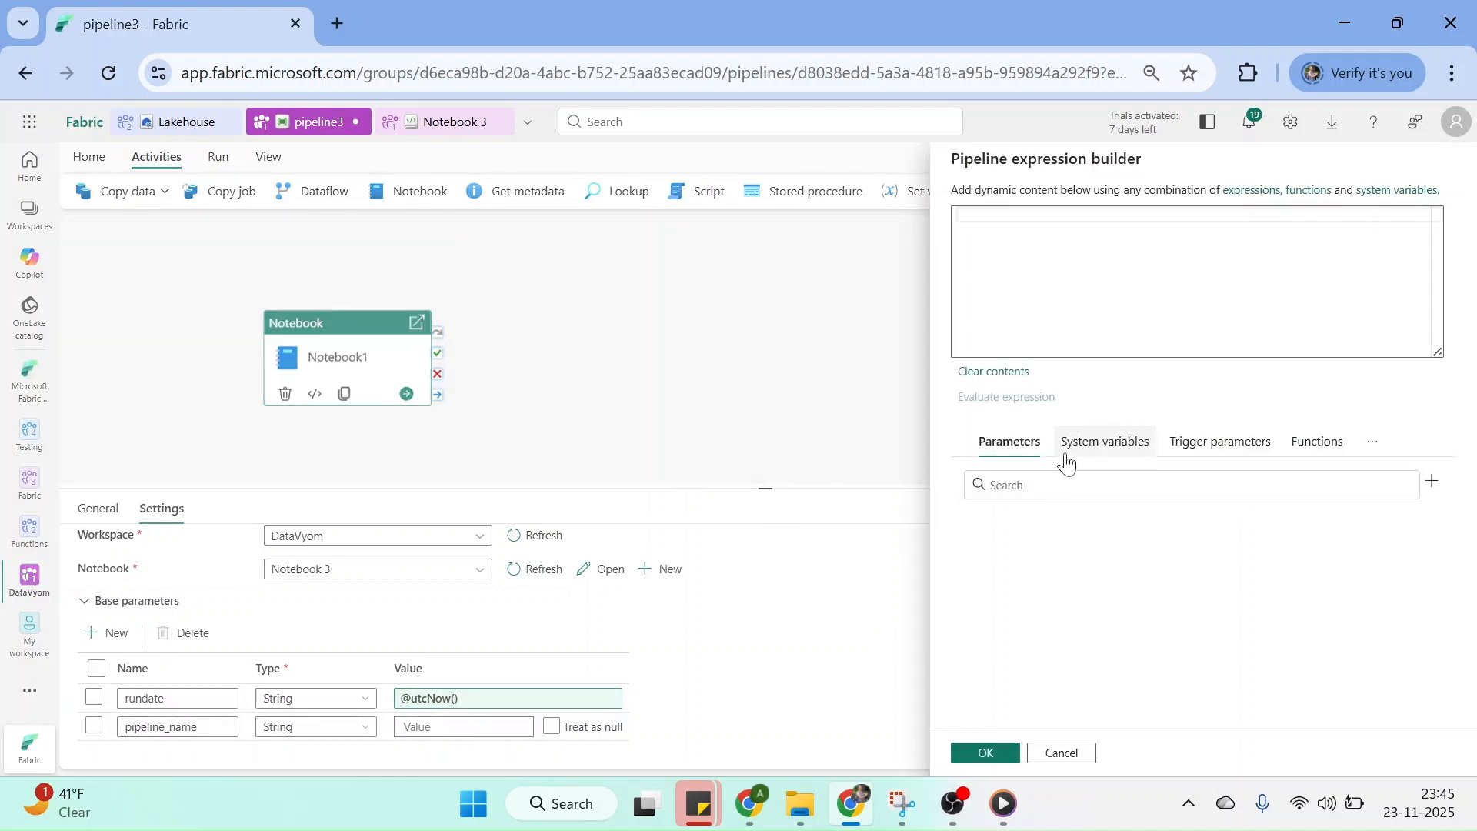
pyautogui.click(1122, 444)
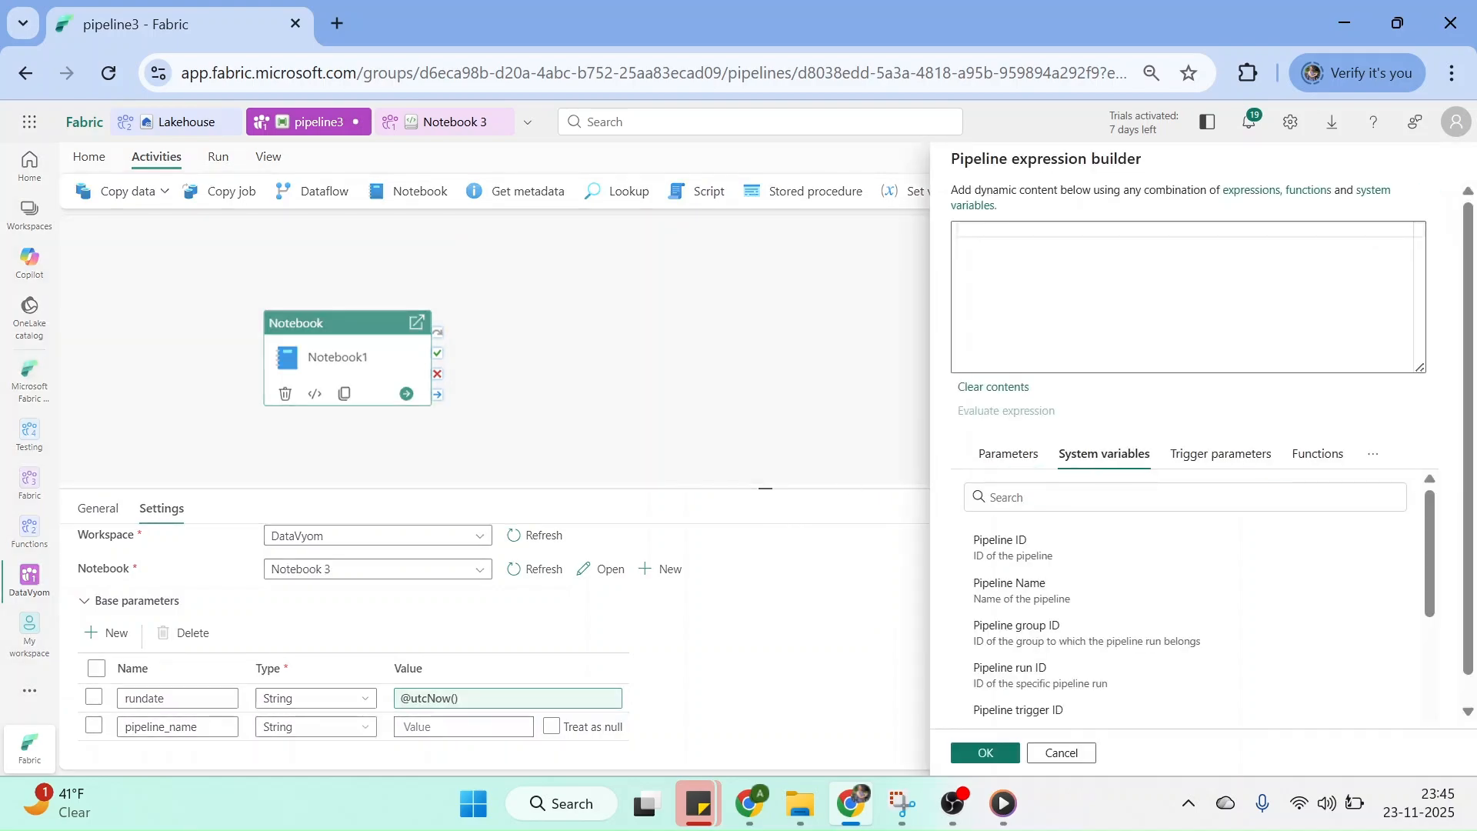
pyautogui.click(1019, 594)
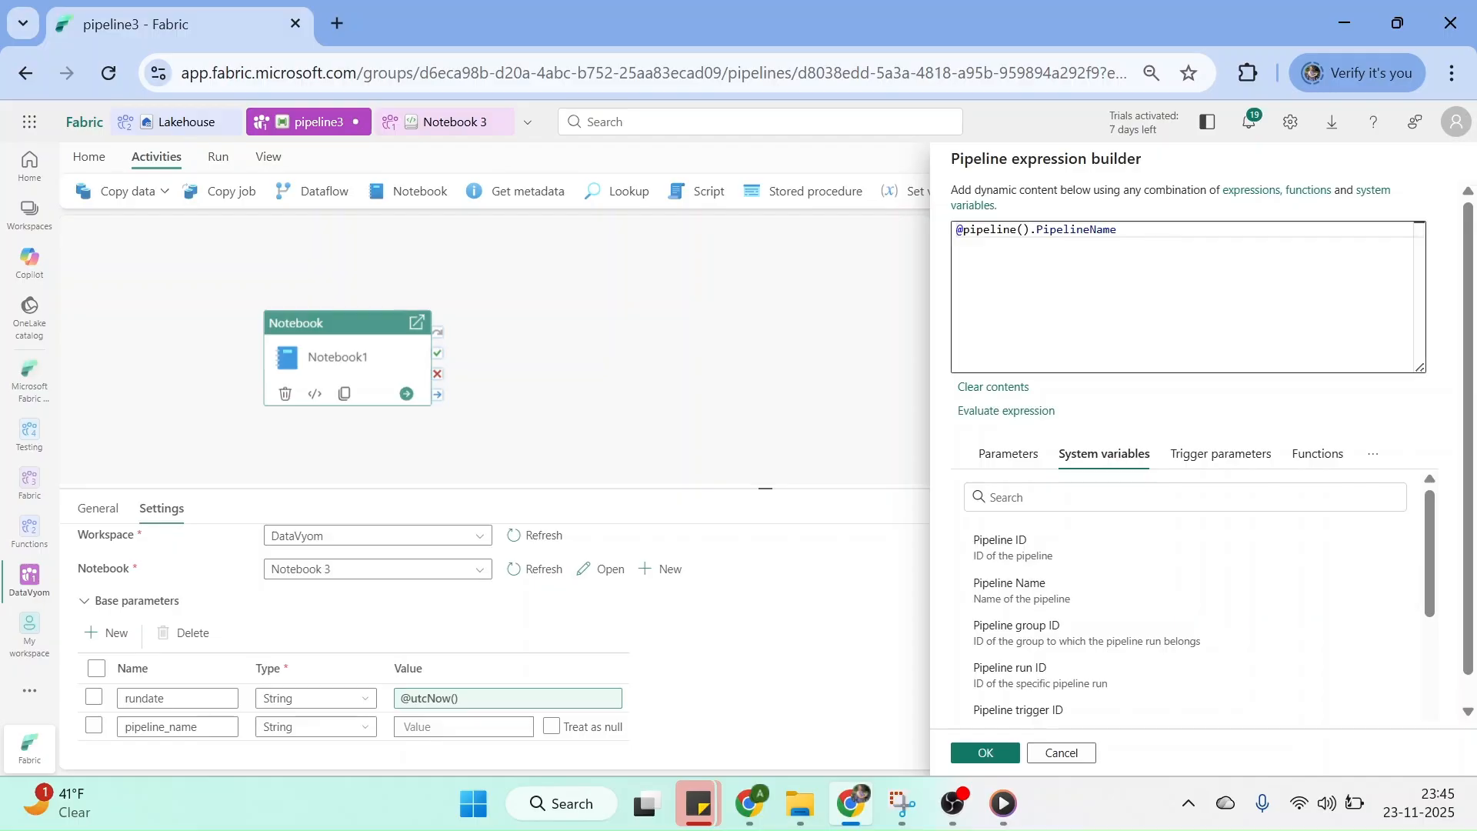
pyautogui.click(984, 752)
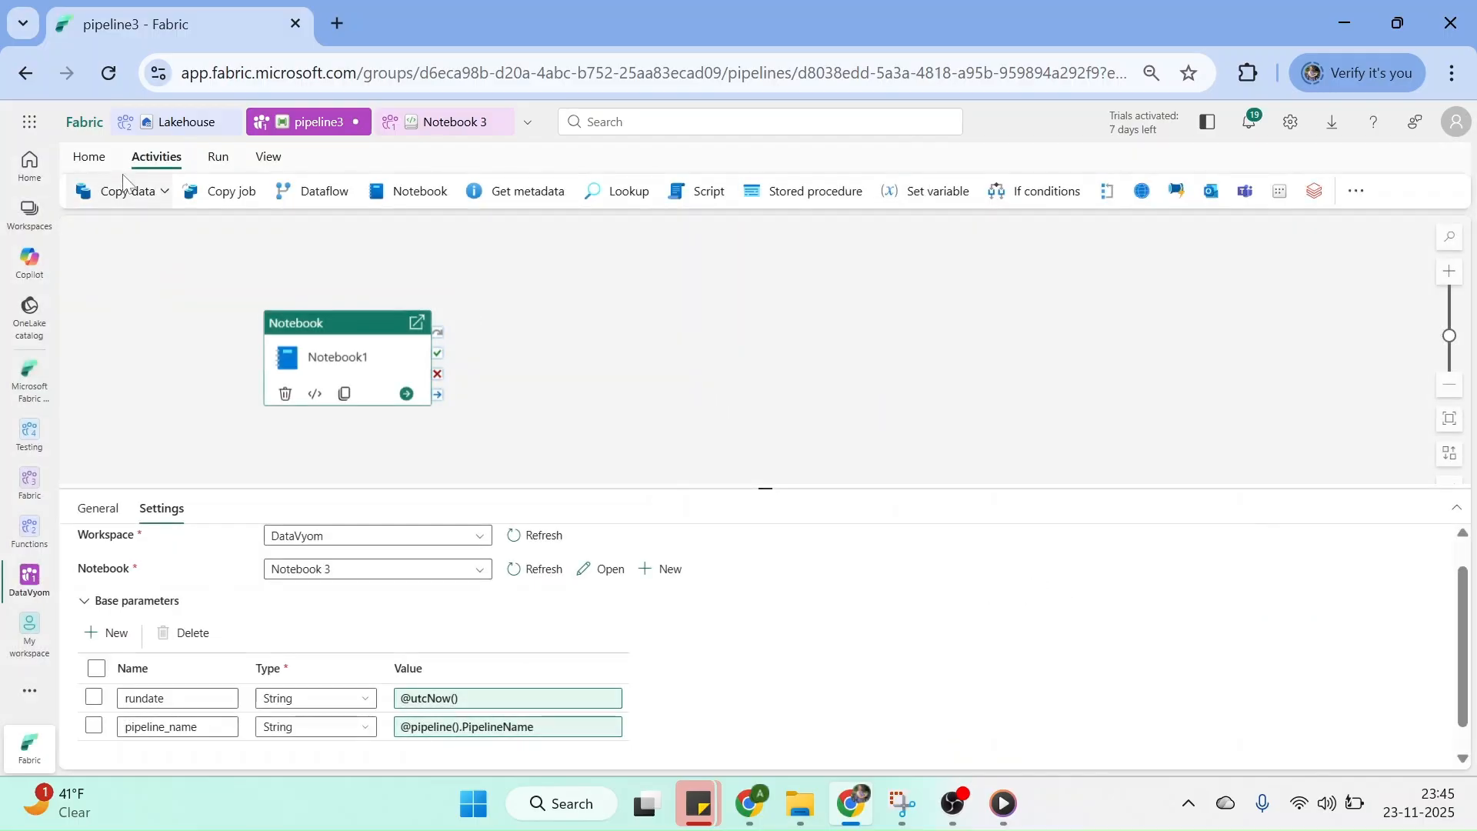
# Save pipeline3, dismiss the notification and deselect the Notebook1 activity.
pyautogui.click(94, 160)
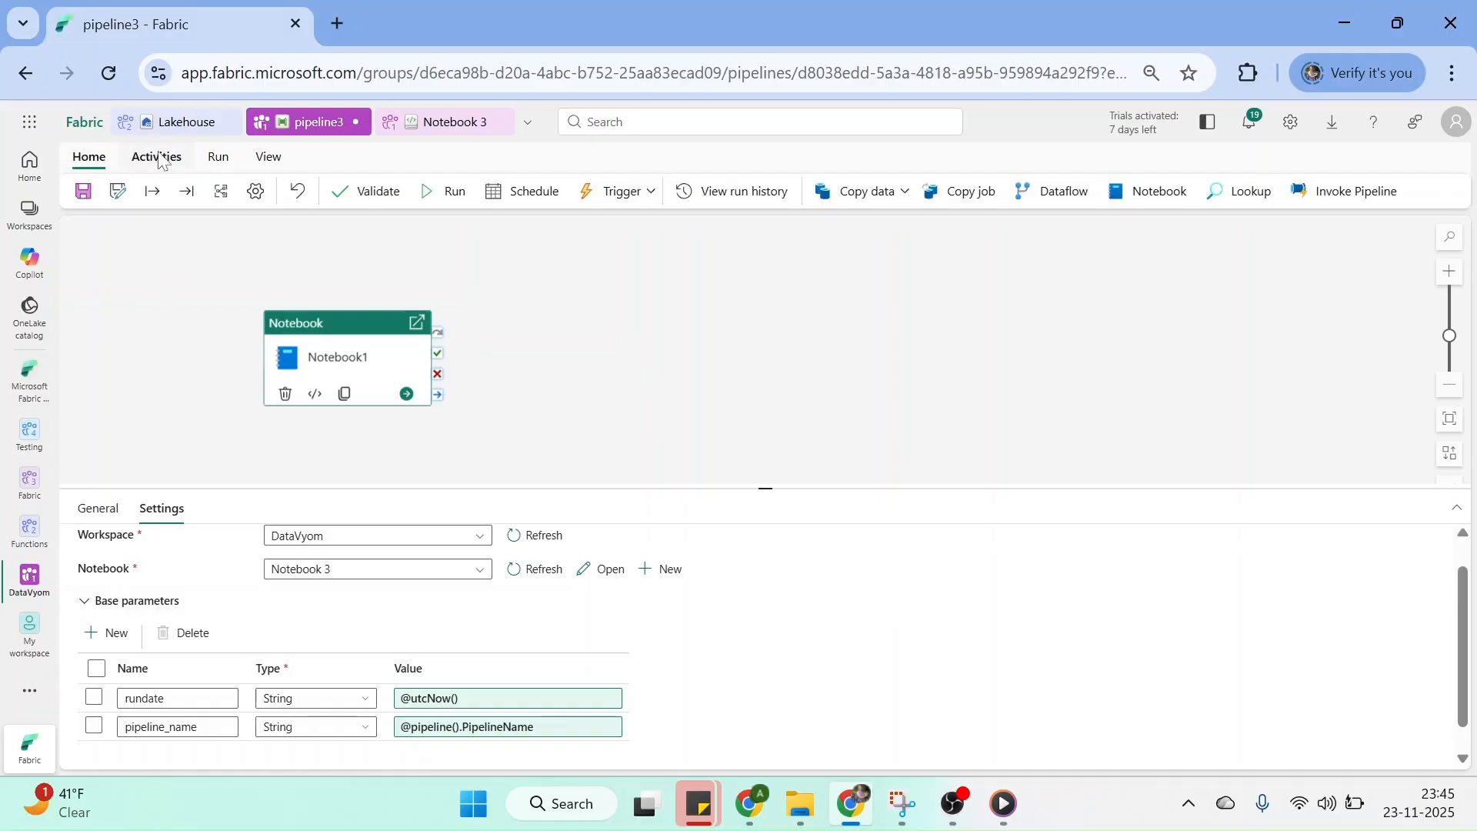
pyautogui.click(82, 198)
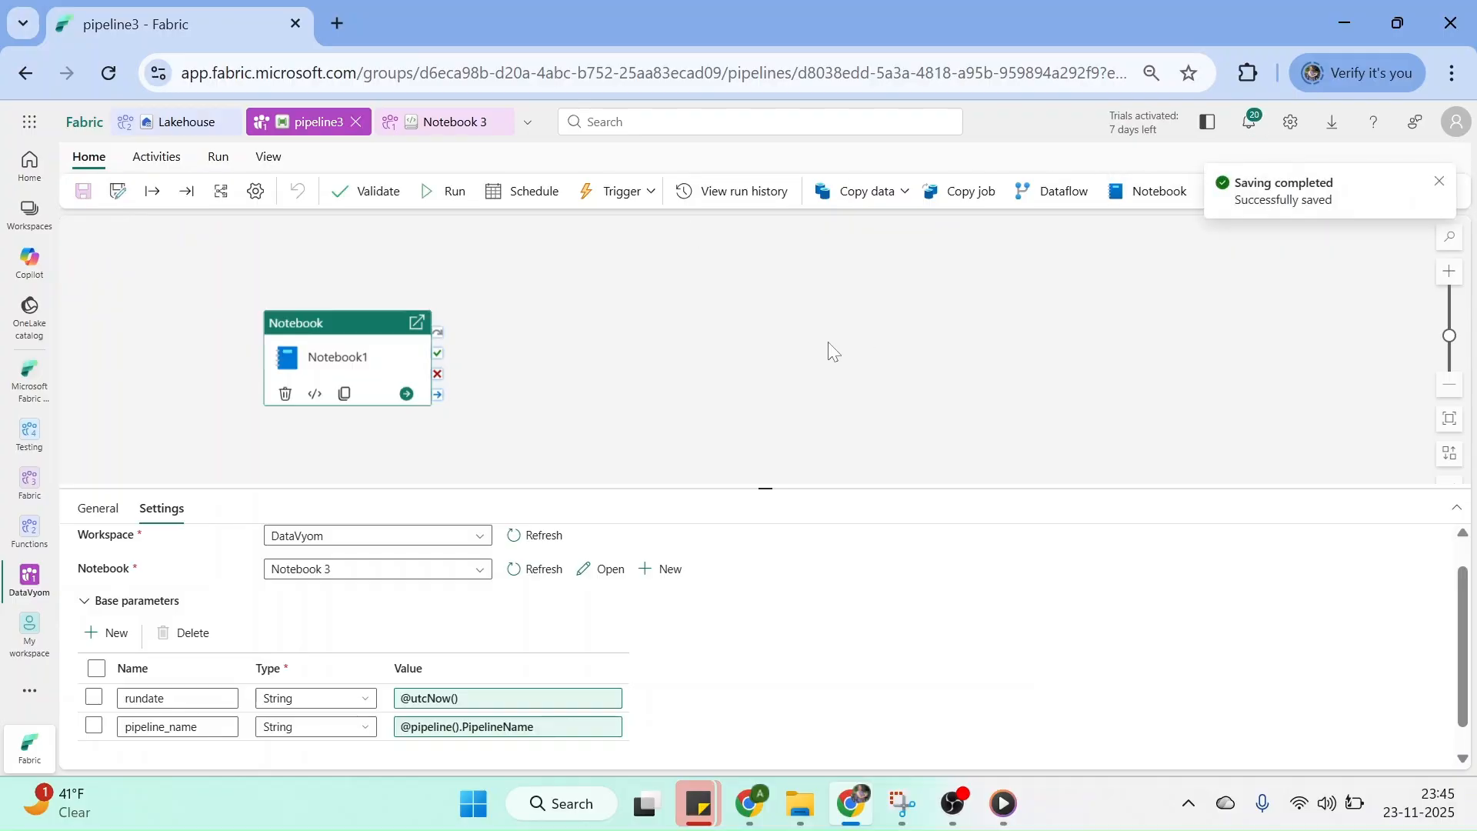
pyautogui.click(1438, 182)
pyautogui.click(668, 289)
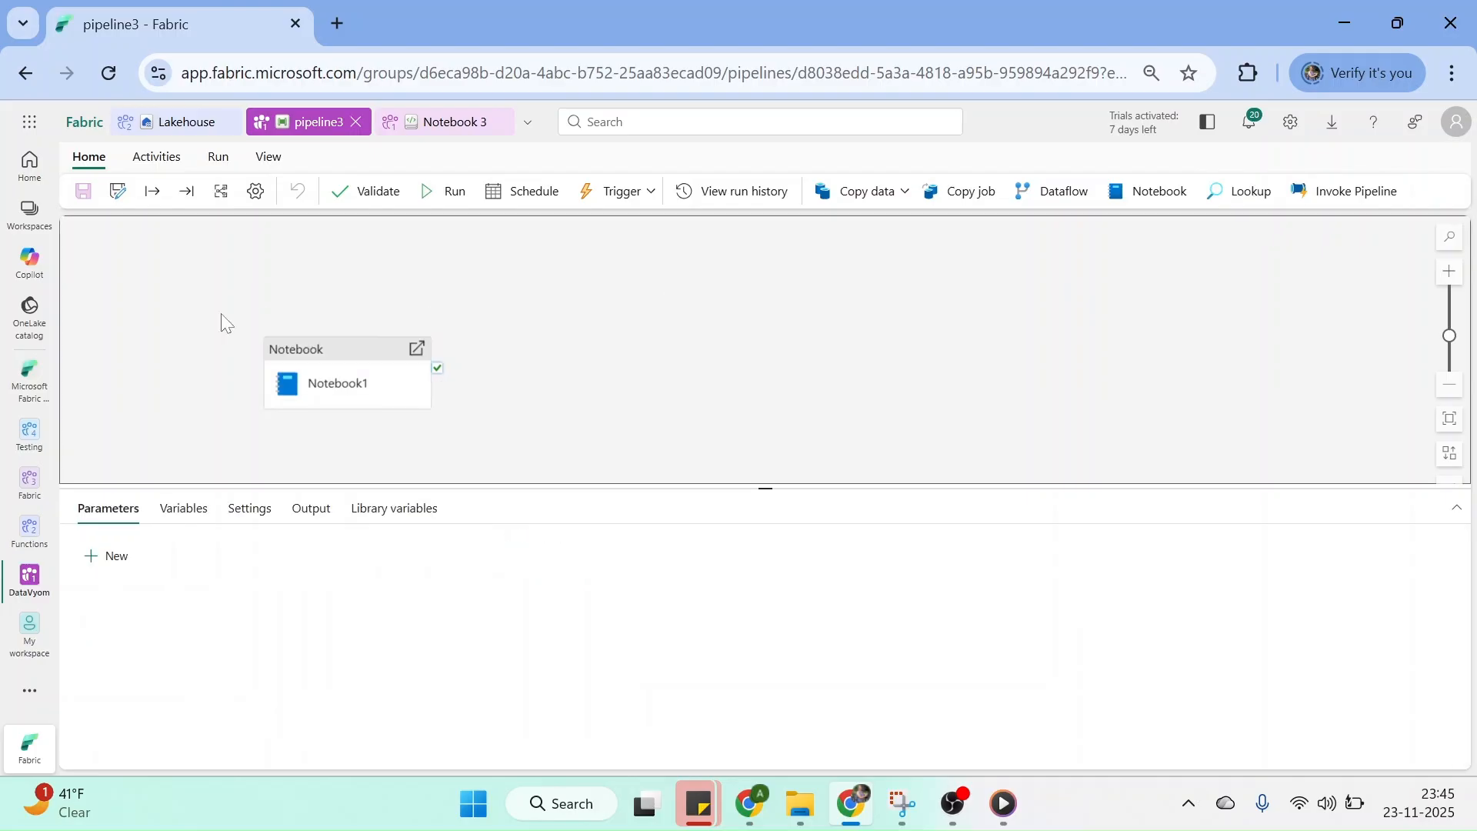
# Switch to Notebook 3 and add an empty line below the print statement in its code cell.
pyautogui.click(450, 123)
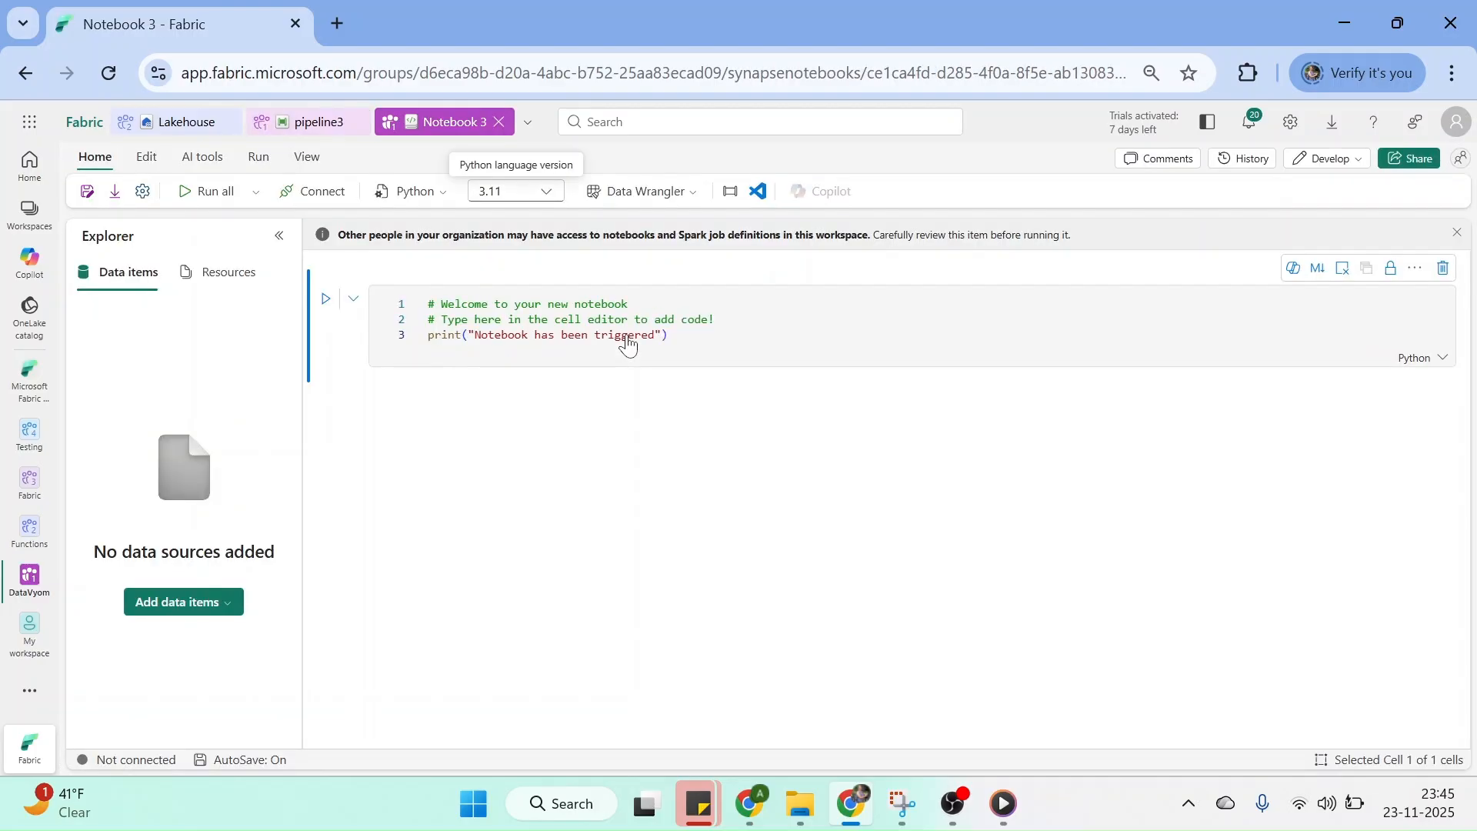
pyautogui.click(669, 336)
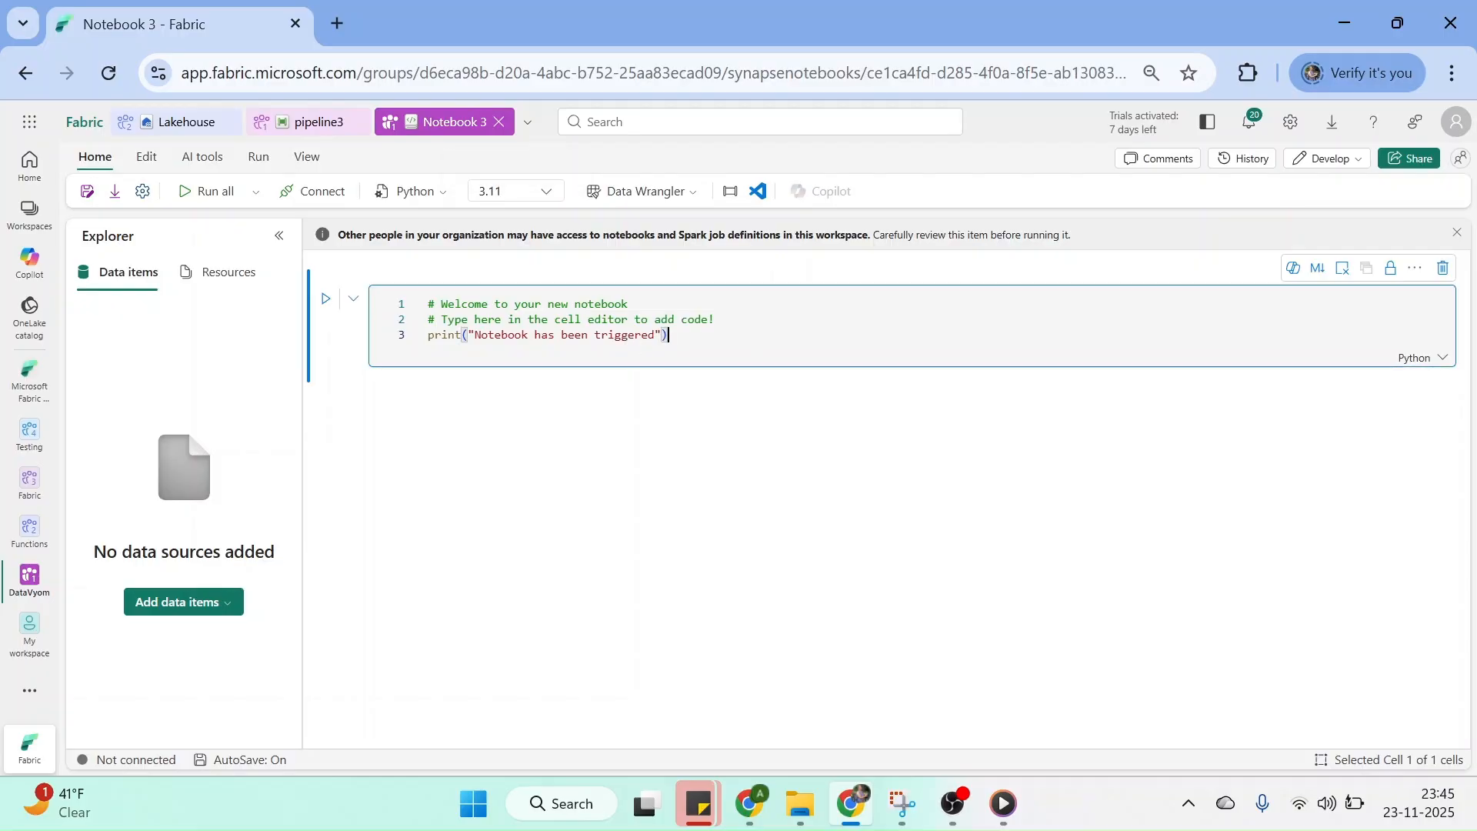
pyautogui.press('Return')
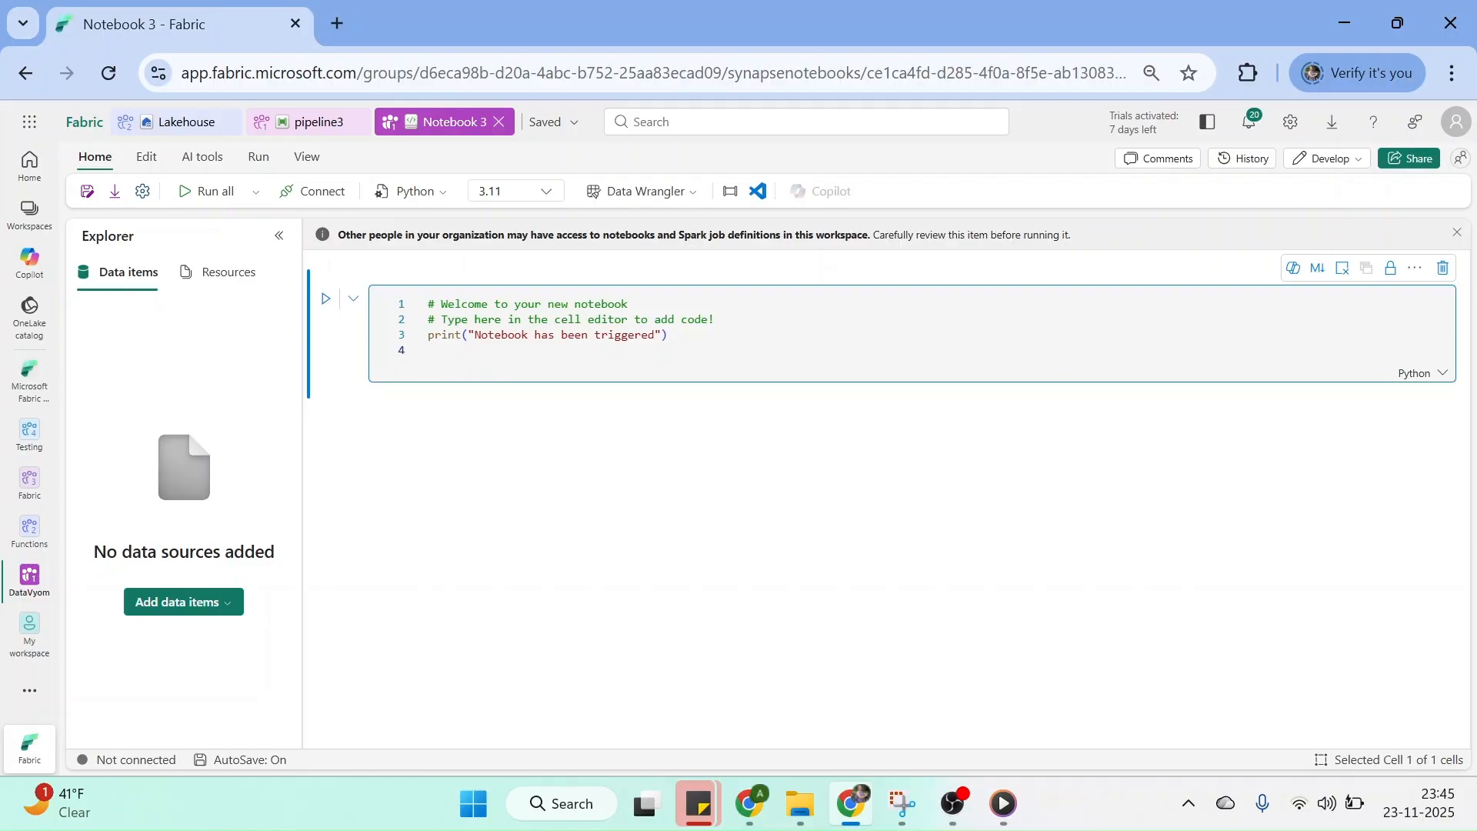
# Turn the print message in Notebook 3 into an f-string and append {runDate} after "Notebook has been triggered".
pyautogui.click(667, 336)
pyautogui.press('Left')
pyautogui.press('Left')
pyautogui.press('Left')
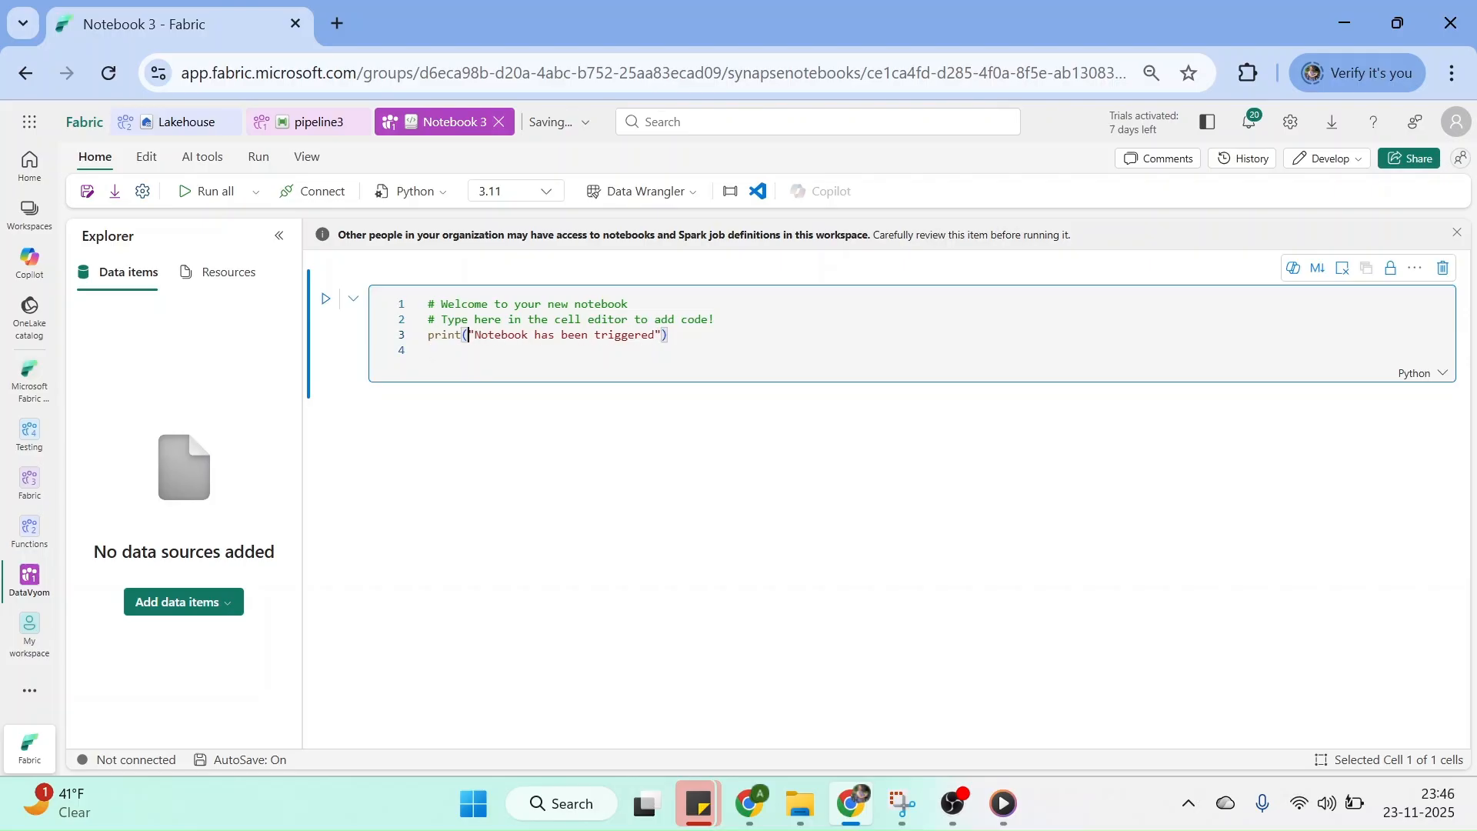
pyautogui.write('f')
pyautogui.press('Right')
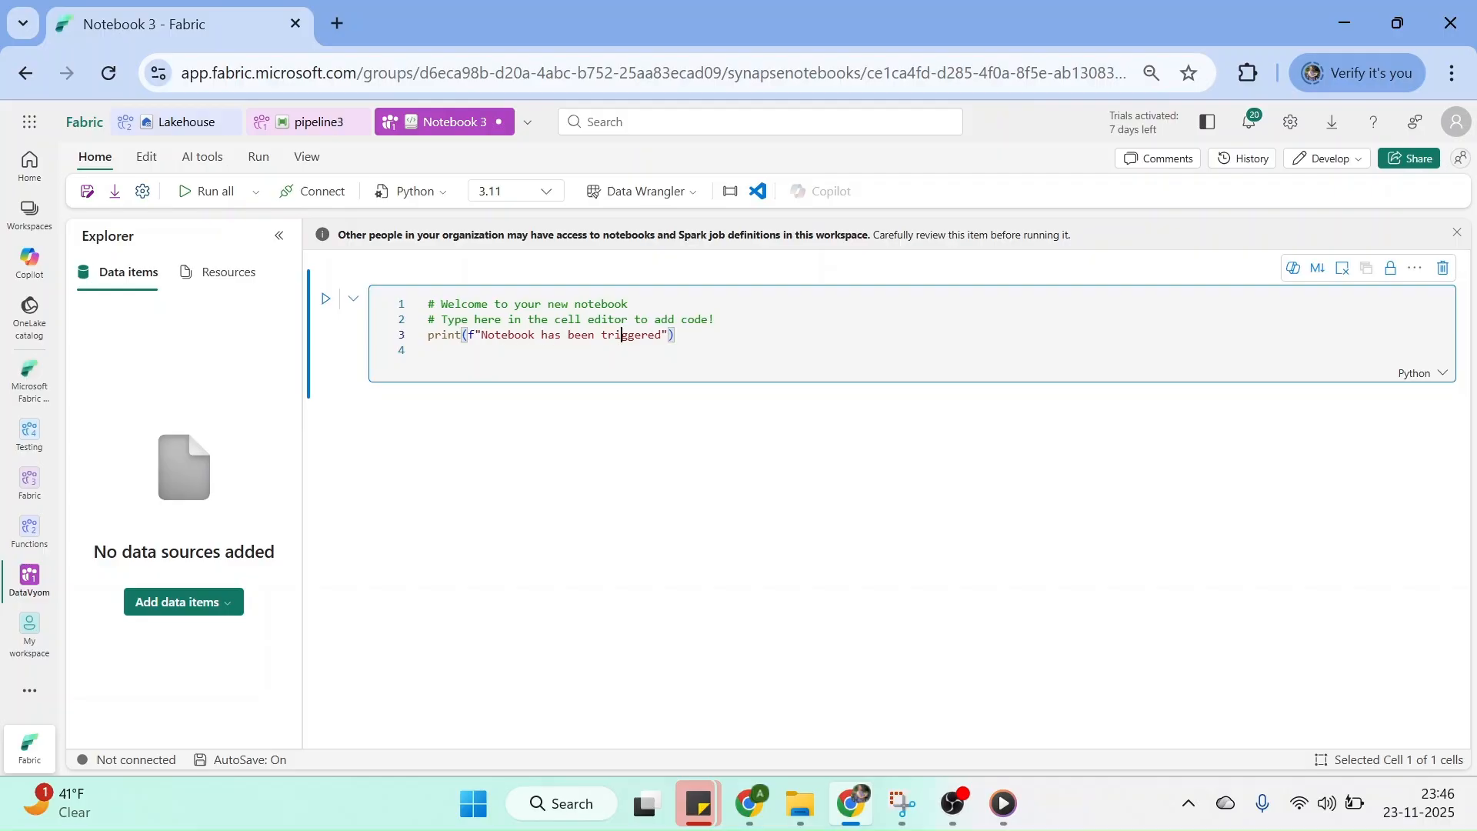
pyautogui.write('{run')
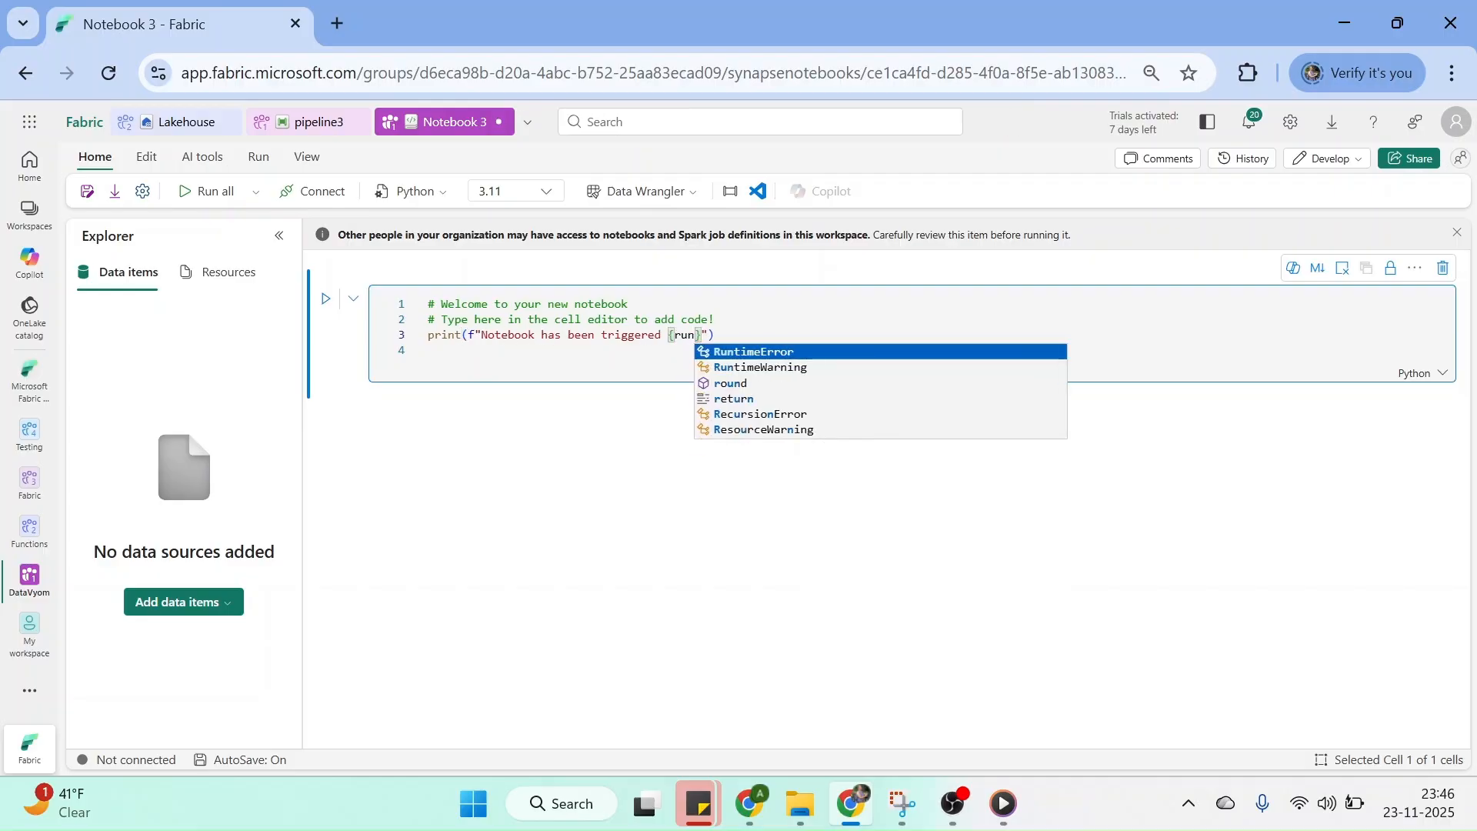
pyautogui.write('Date}')
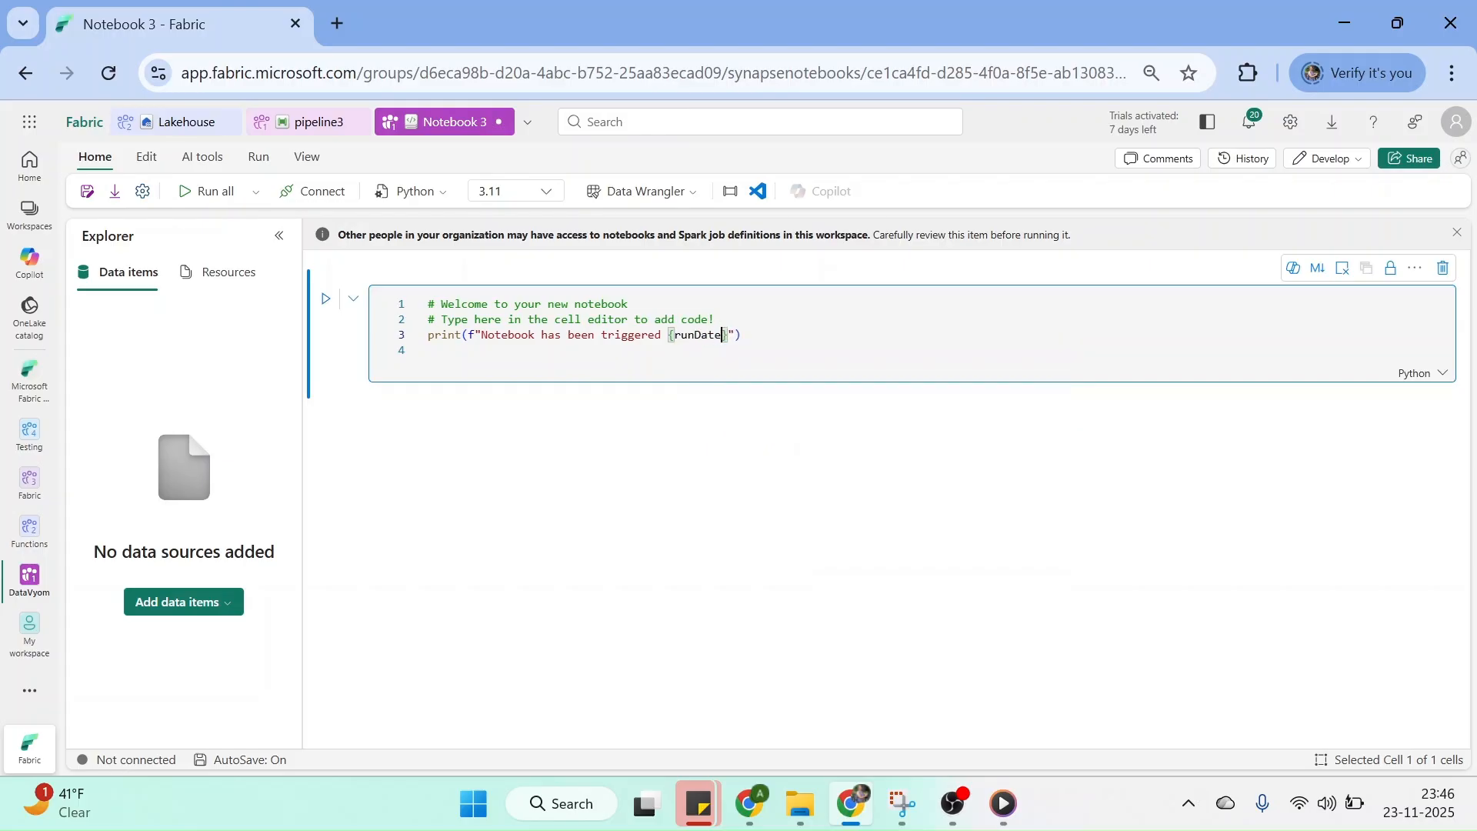
# Extend the printed message after {runDate} with " for pipeline - " followed by an empty {} placeholder.
pyautogui.write(' {')
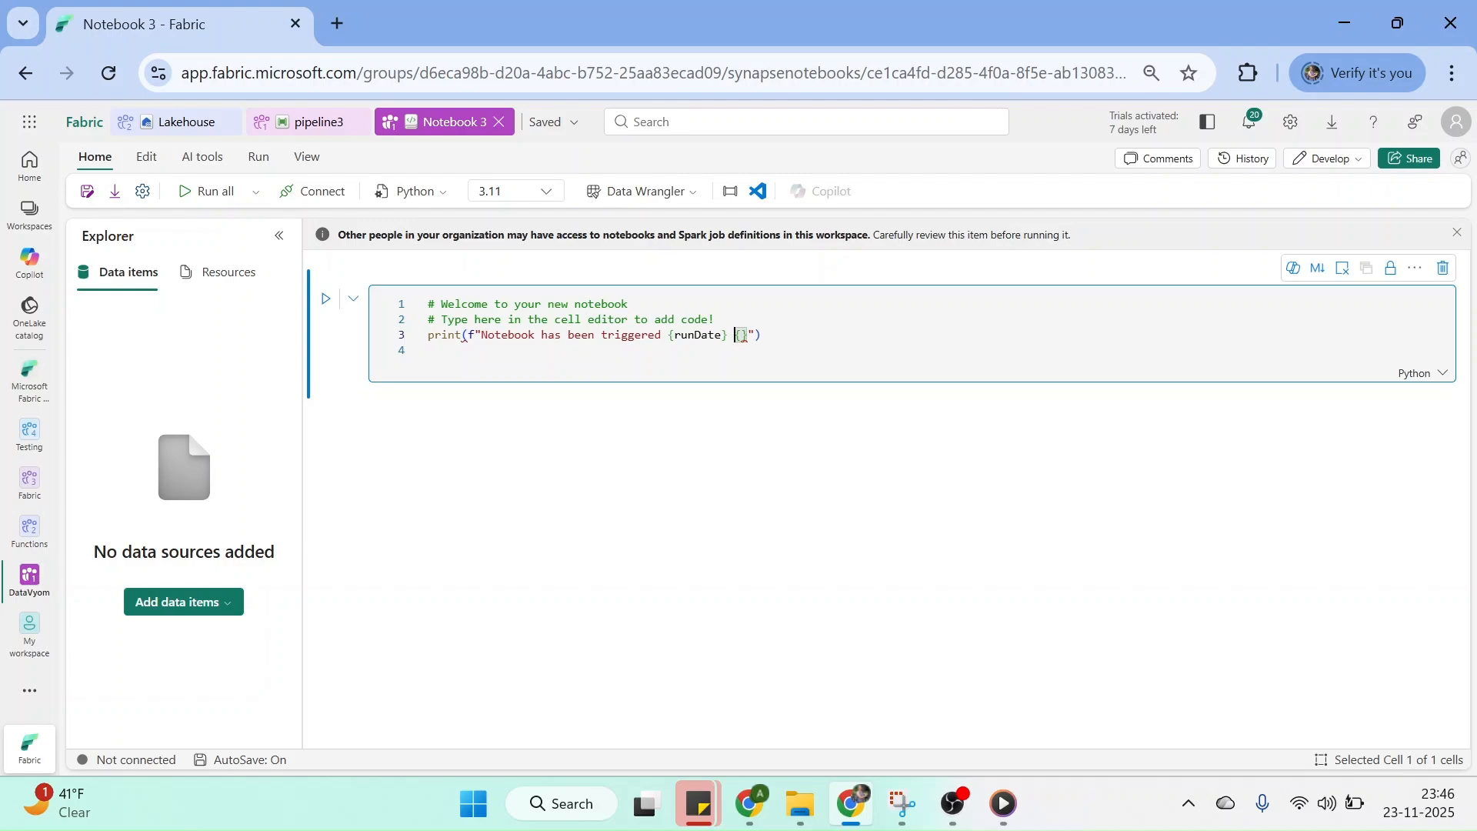
pyautogui.press('Left')
pyautogui.press('Left')
pyautogui.write('for')
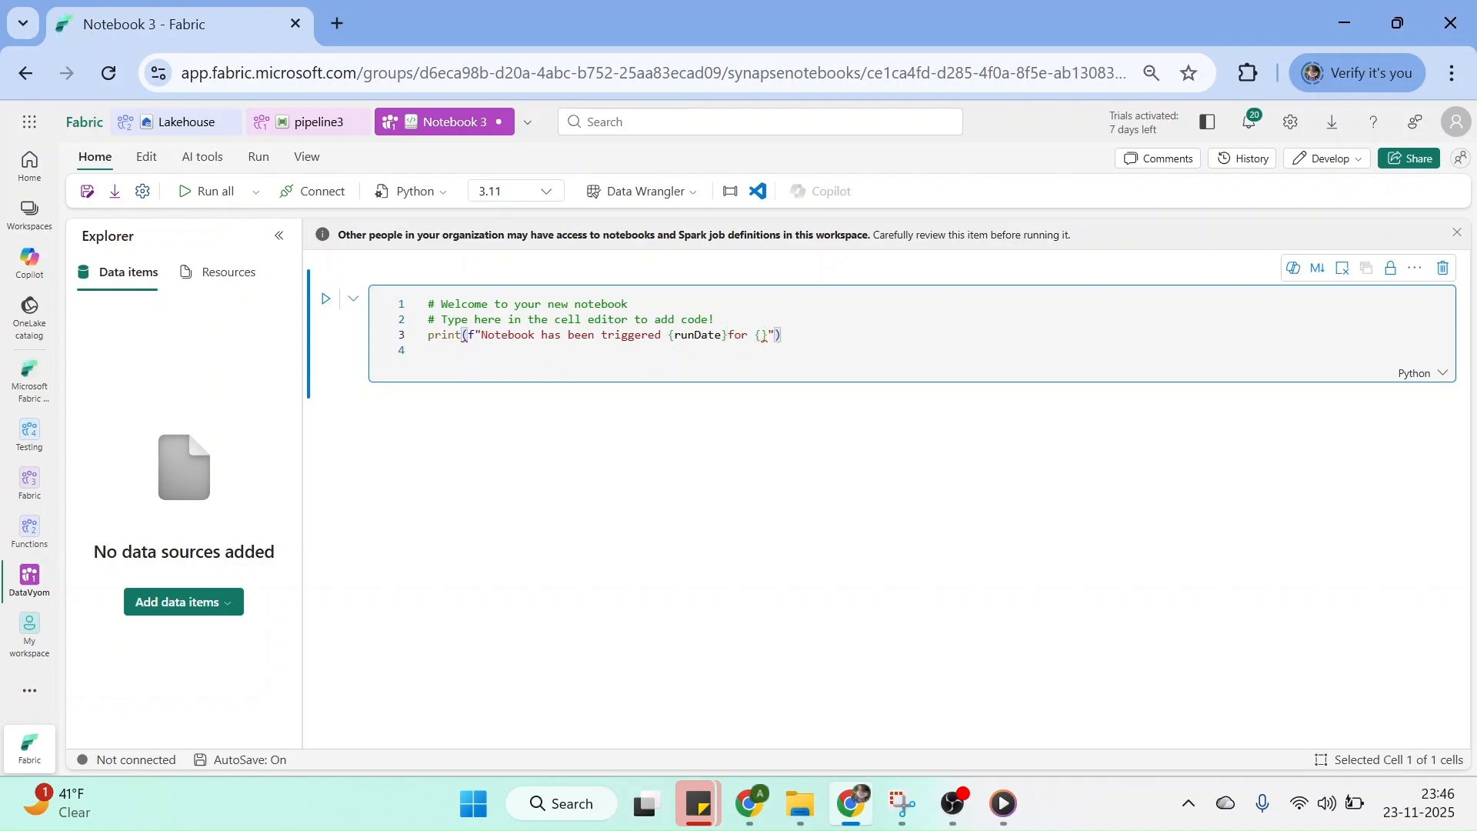
pyautogui.press('Right')
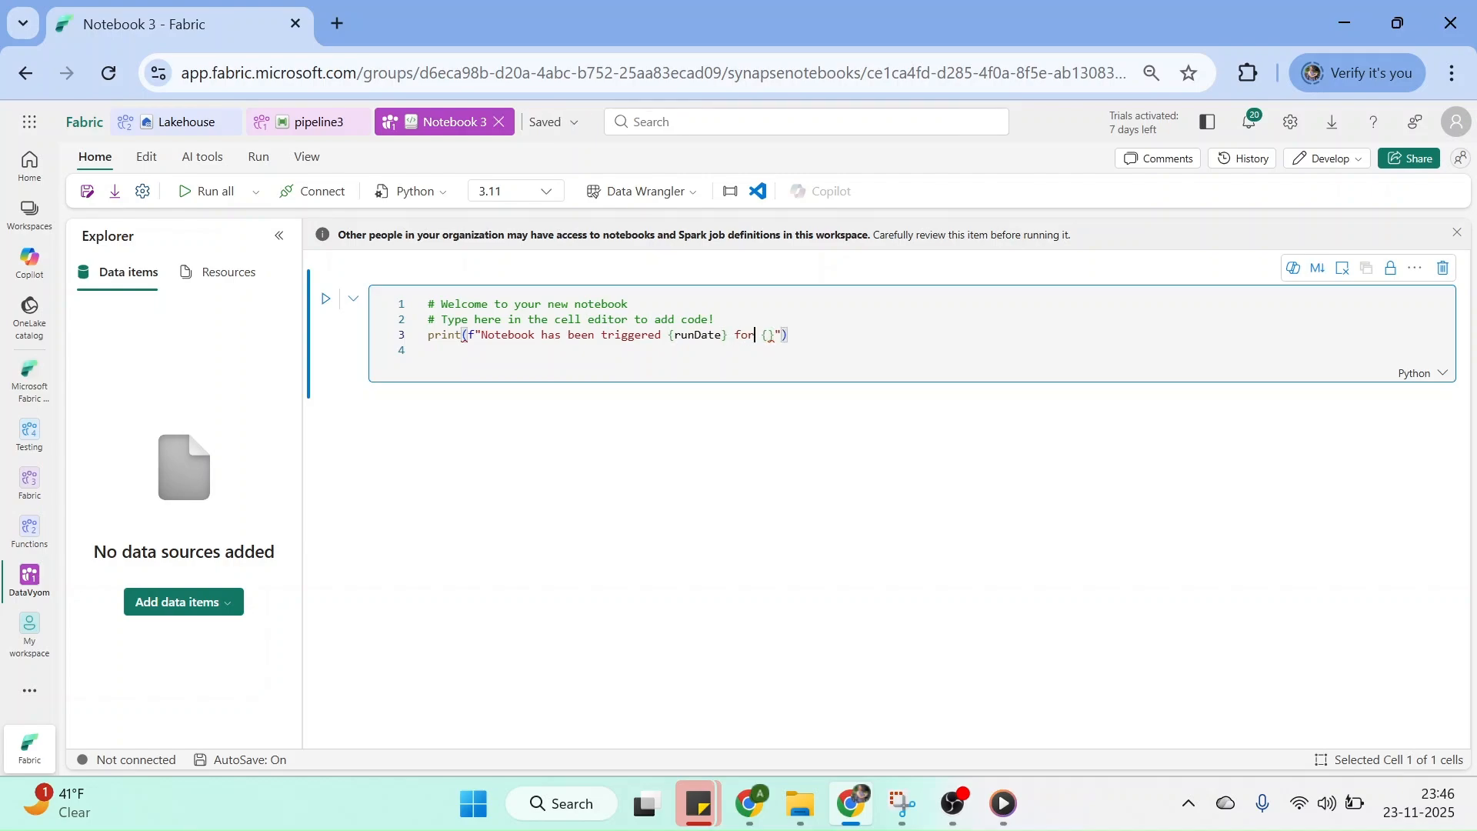
pyautogui.write('pipeline')
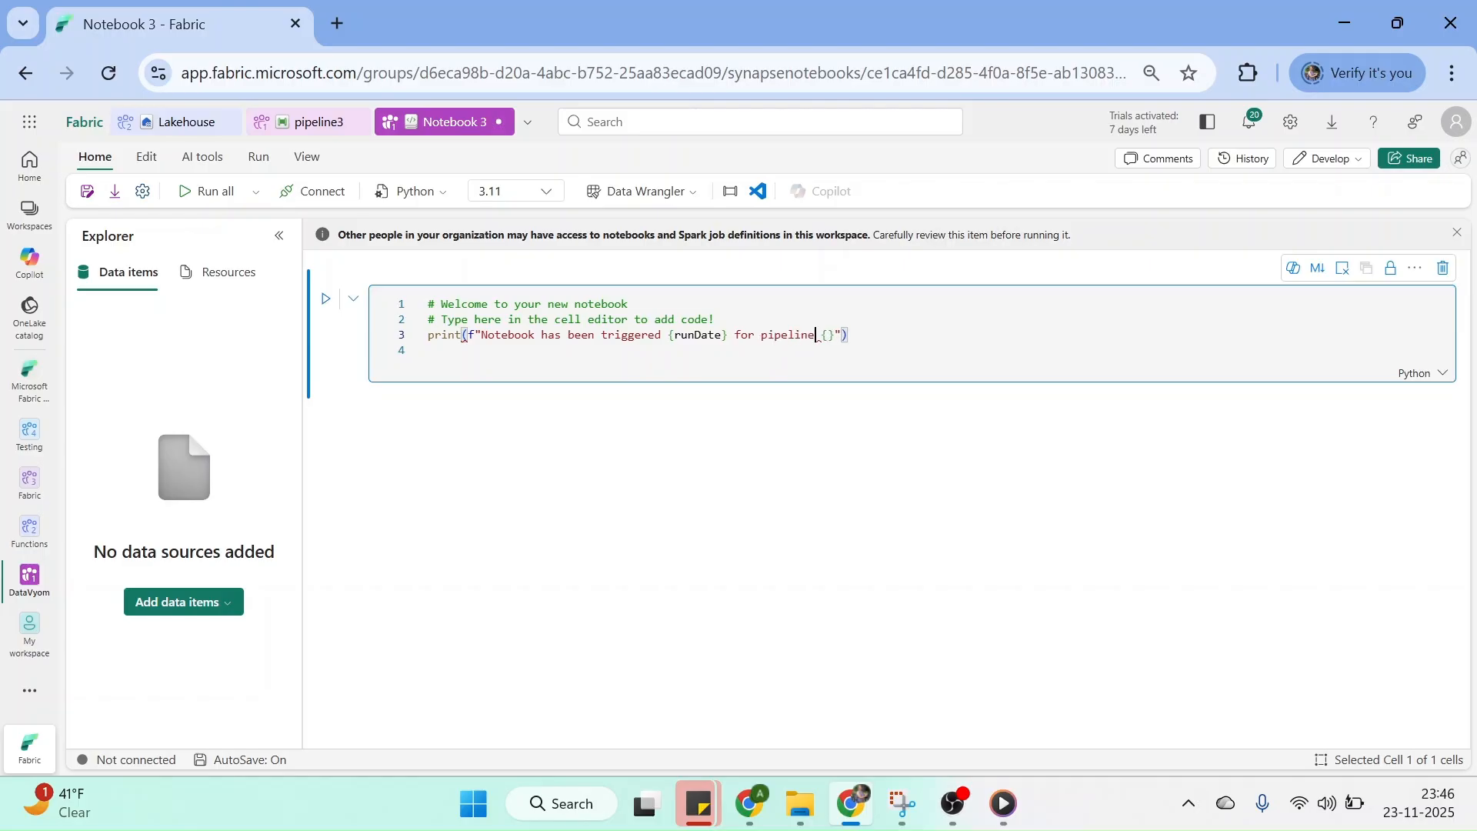
pyautogui.press('Right')
pyautogui.write('-')
pyautogui.press('Right')
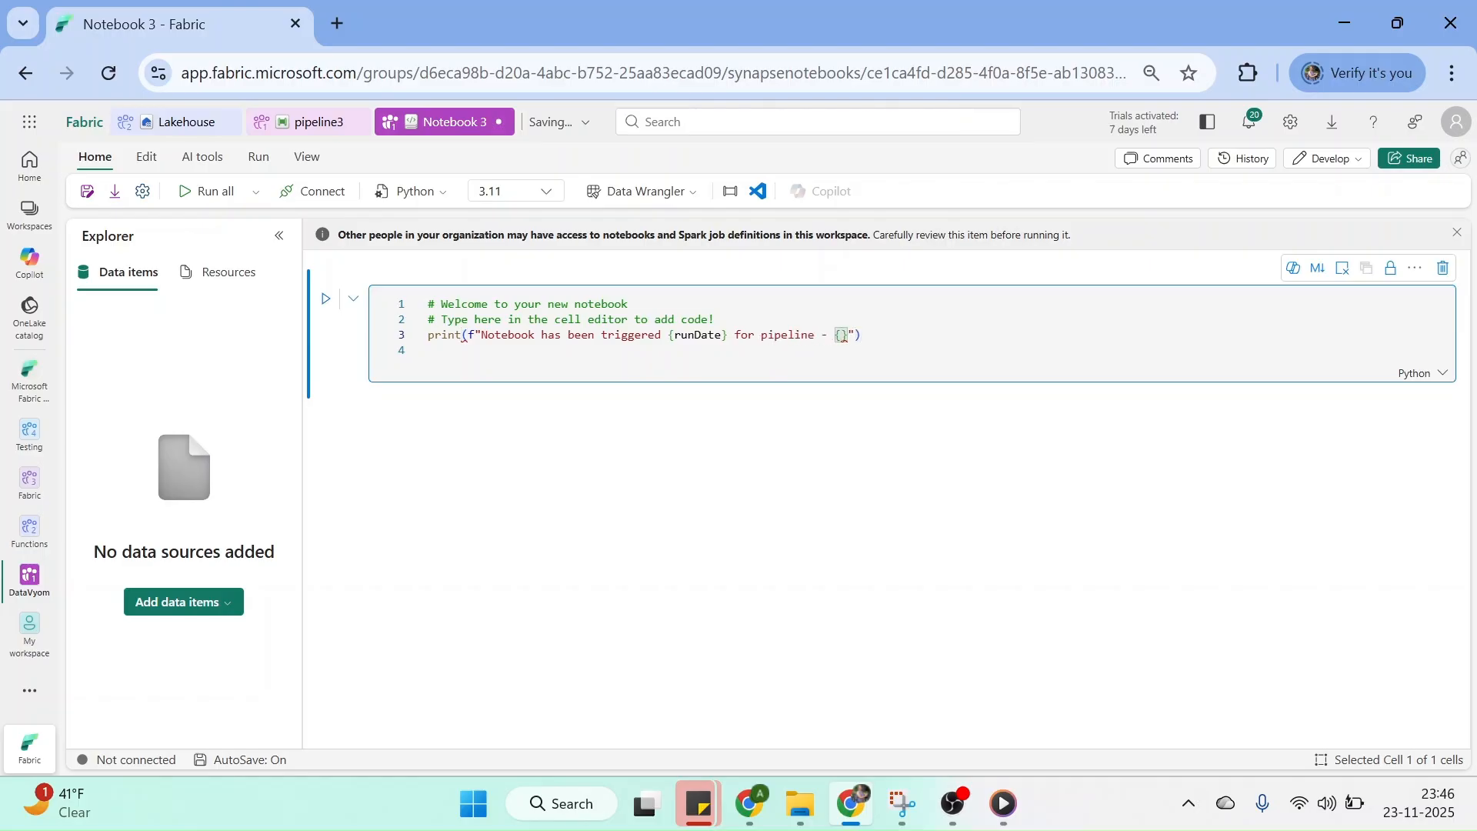
# Look up the exact base parameter names in the Notebook1 activity's settings in pipeline3, selecting the pipeline_name text.
pyautogui.click(323, 123)
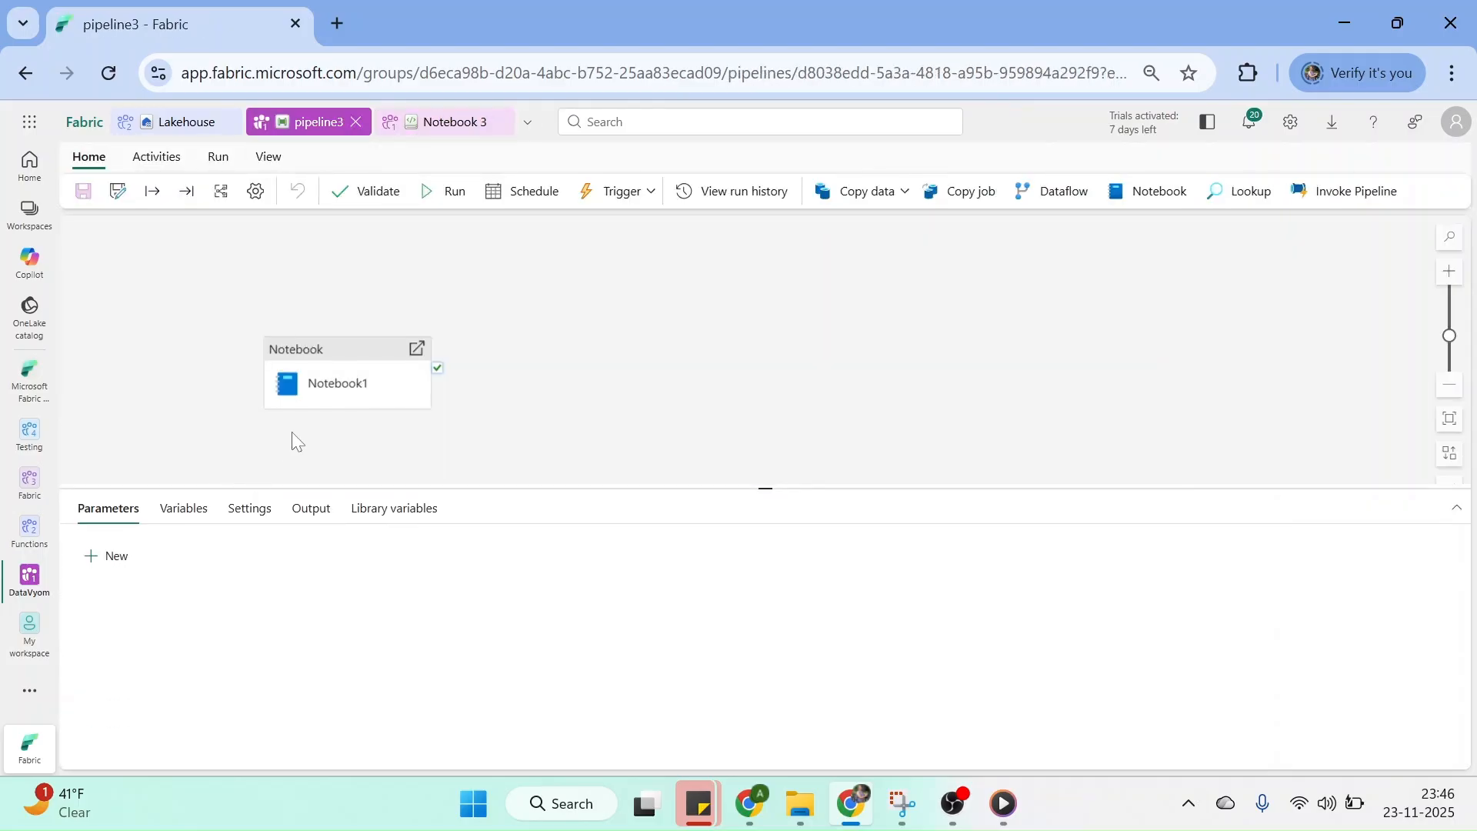
pyautogui.click(365, 389)
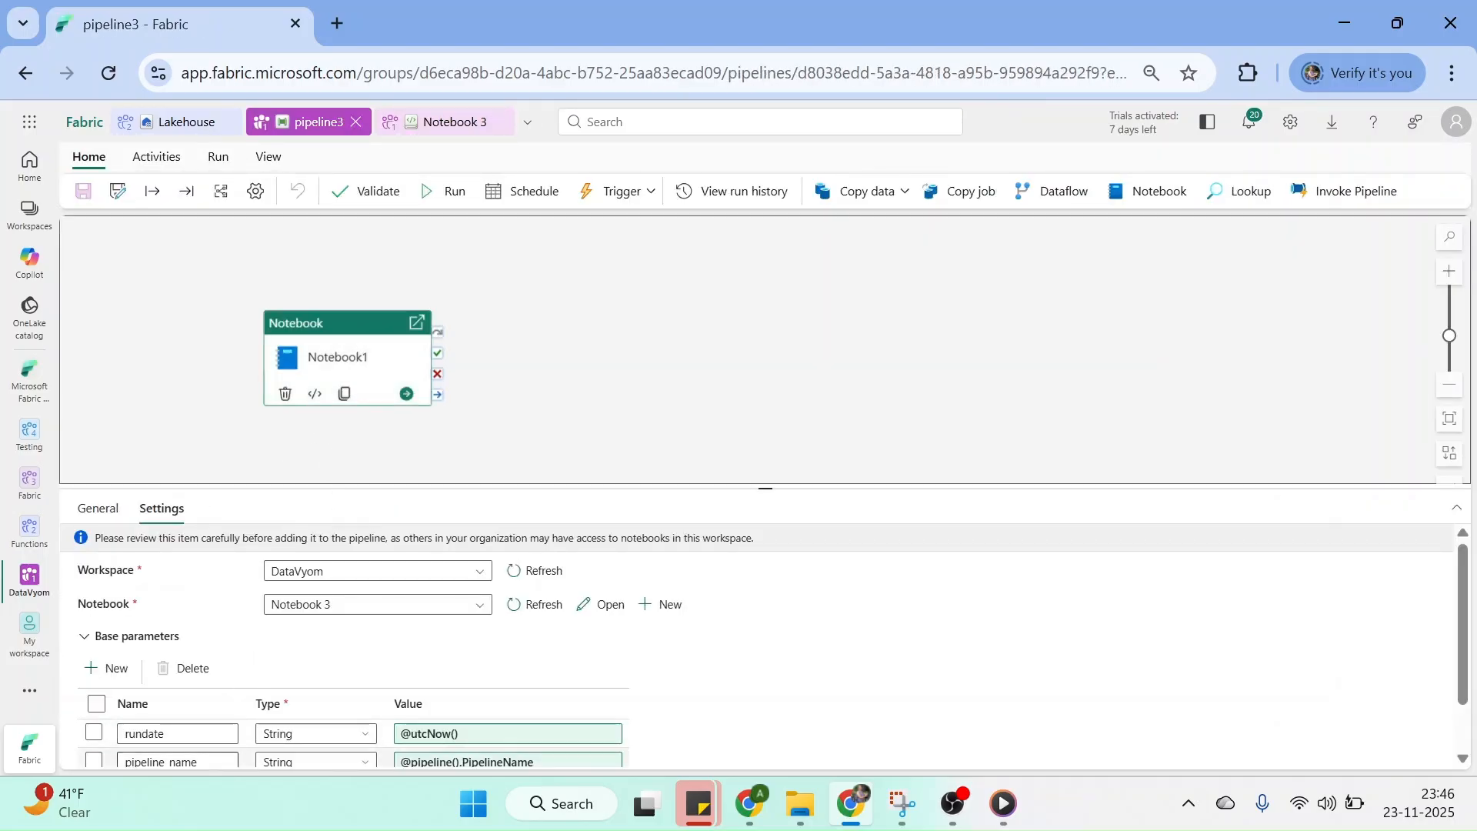
pyautogui.doubleClick(145, 760)
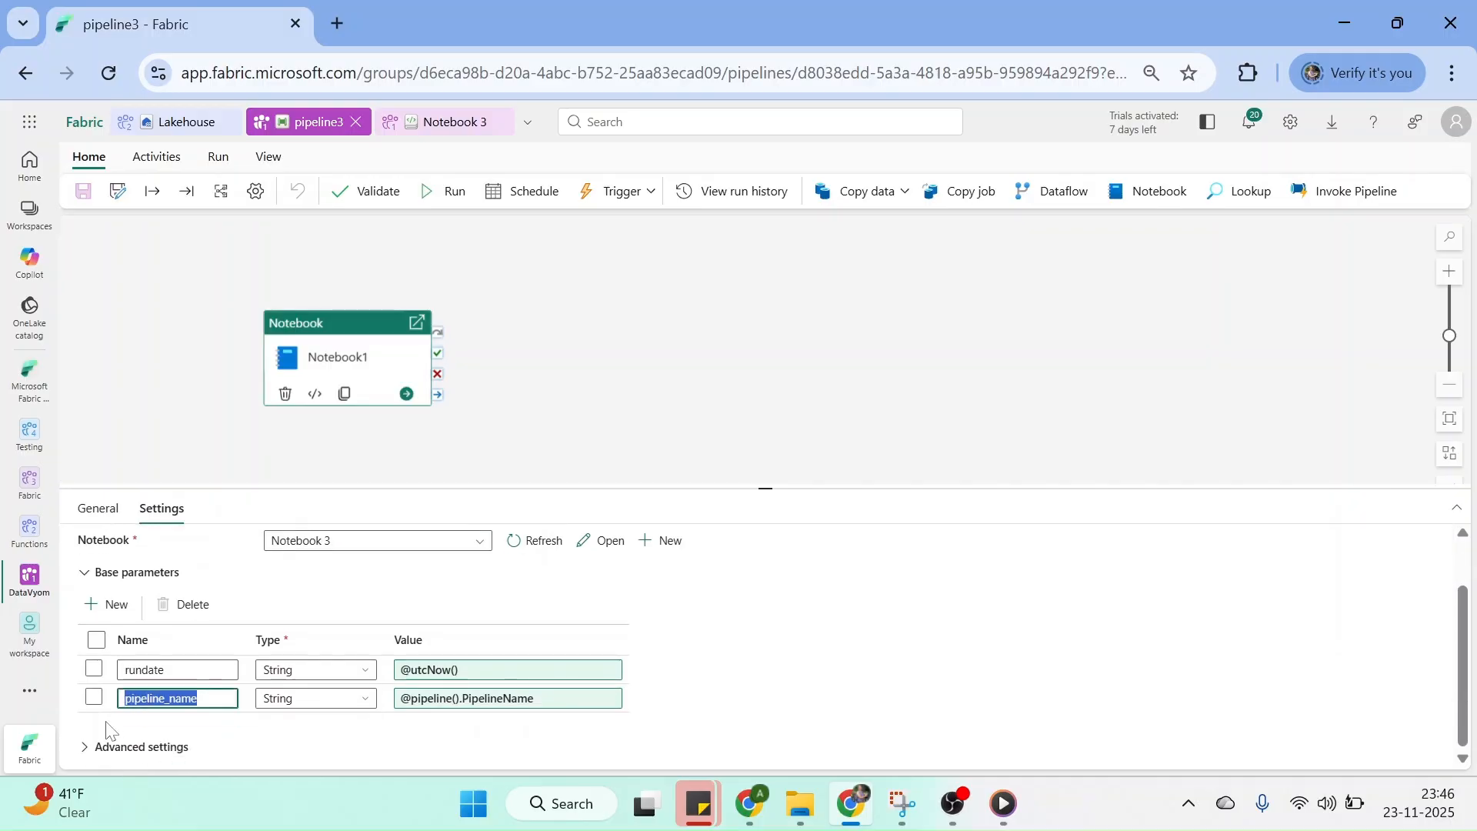
# Back in Notebook 3, correct runDate to rundate and fill the empty placeholder in the print statement with pipeline_name.
pyautogui.click(459, 123)
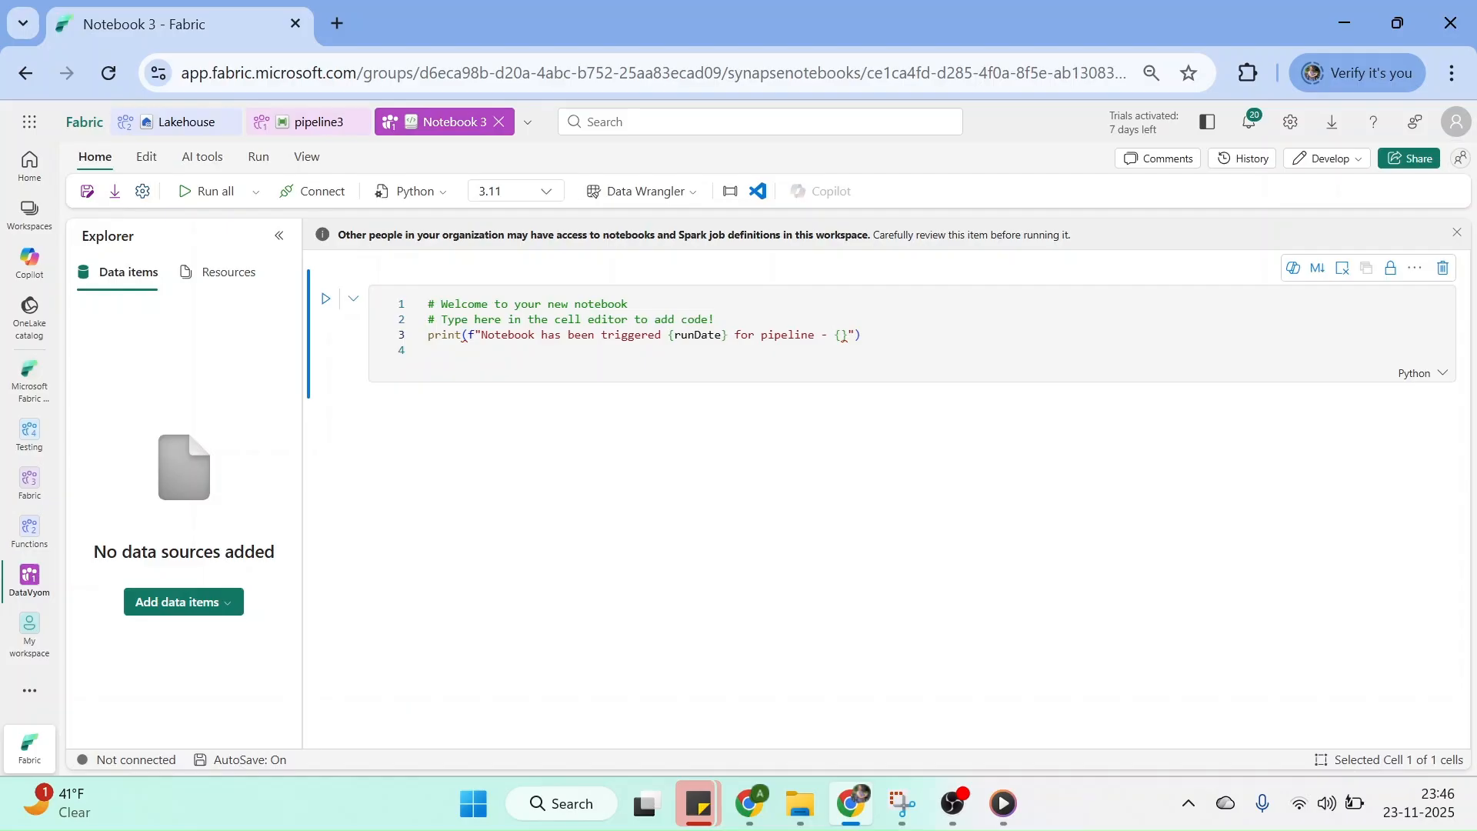
pyautogui.click(702, 336)
pyautogui.press('BackSpace')
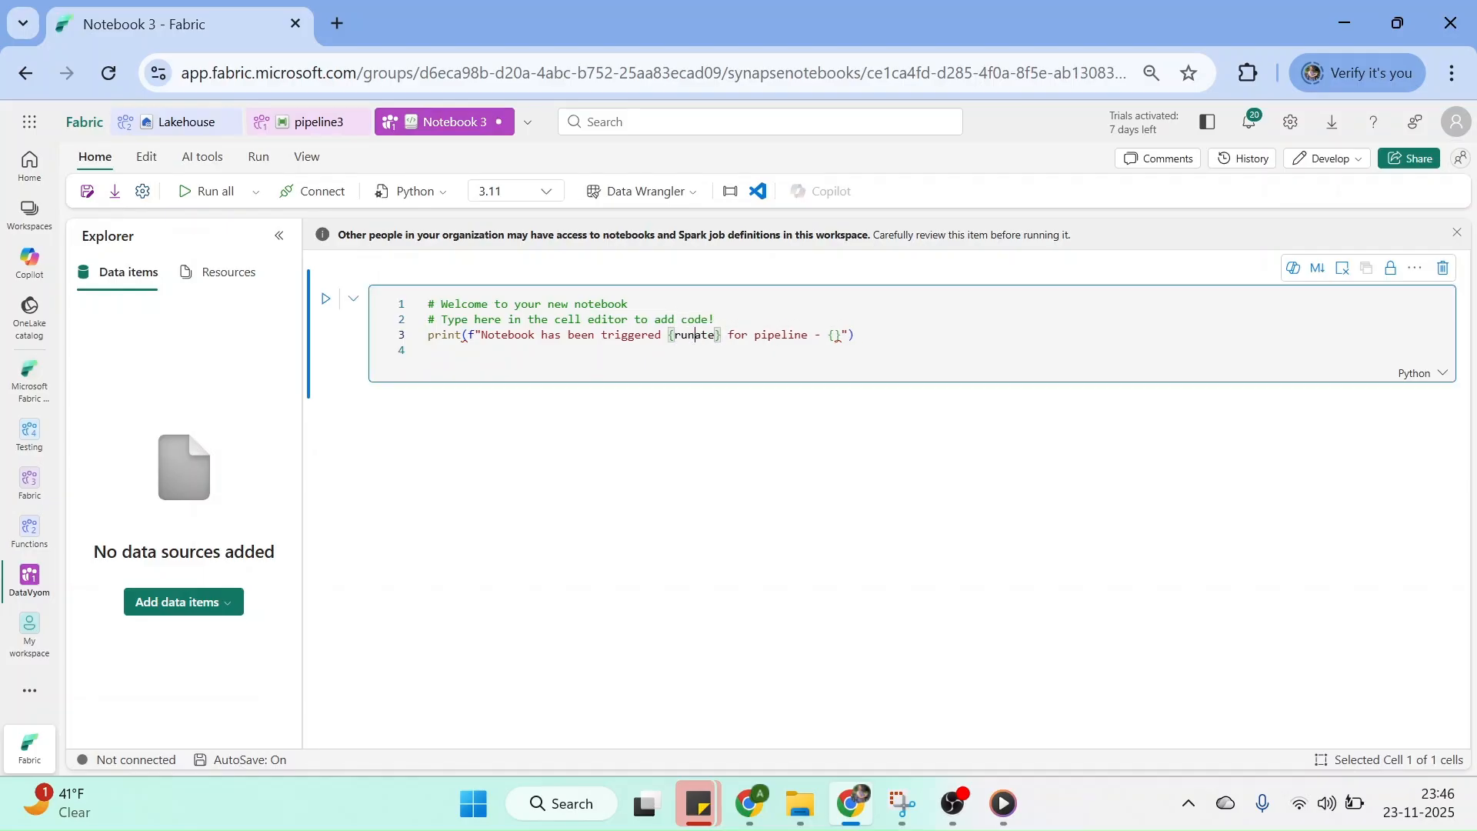
pyautogui.write('d')
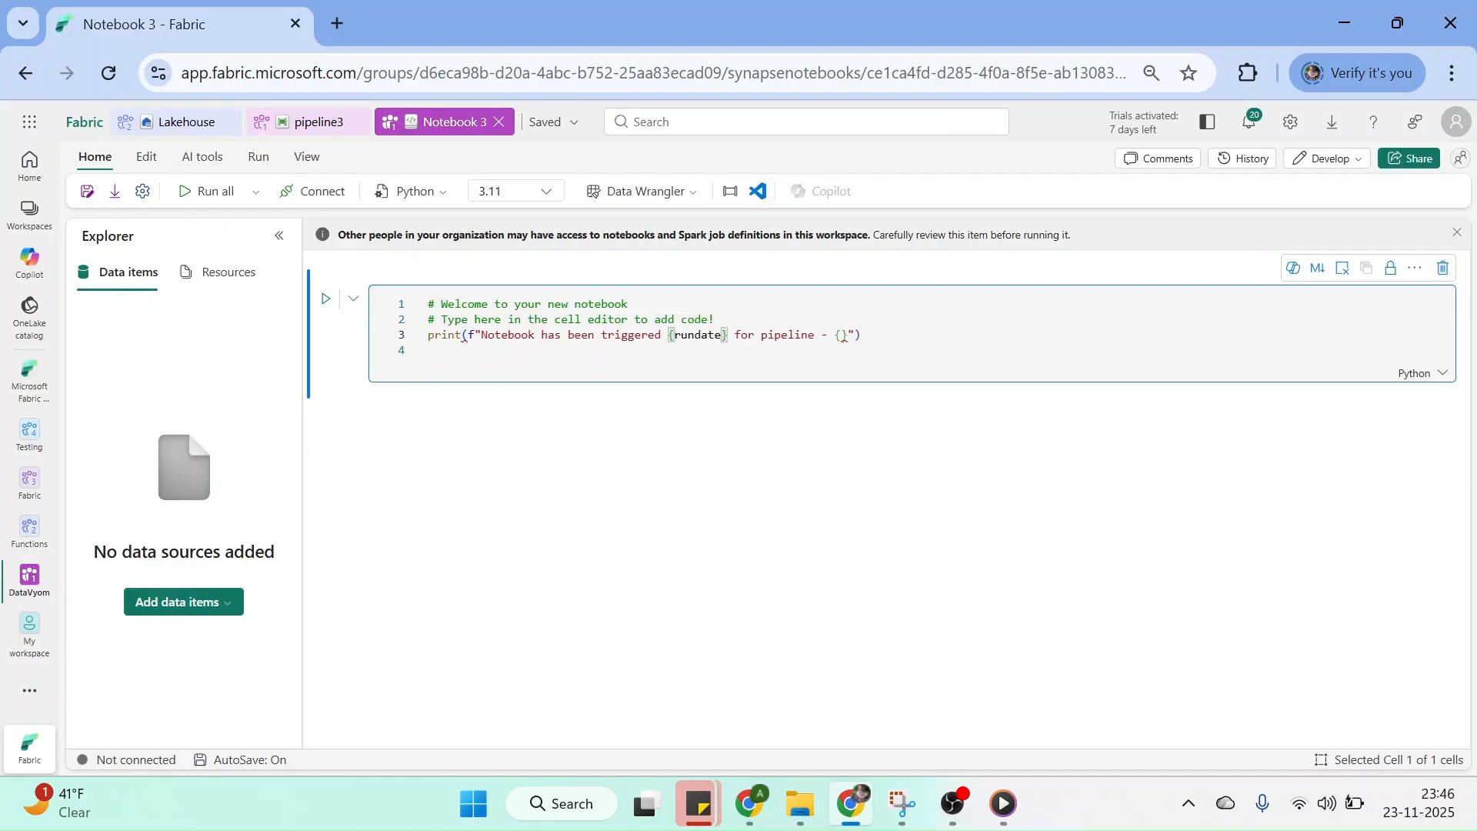
pyautogui.write('pipeline_name')
pyautogui.press('End')
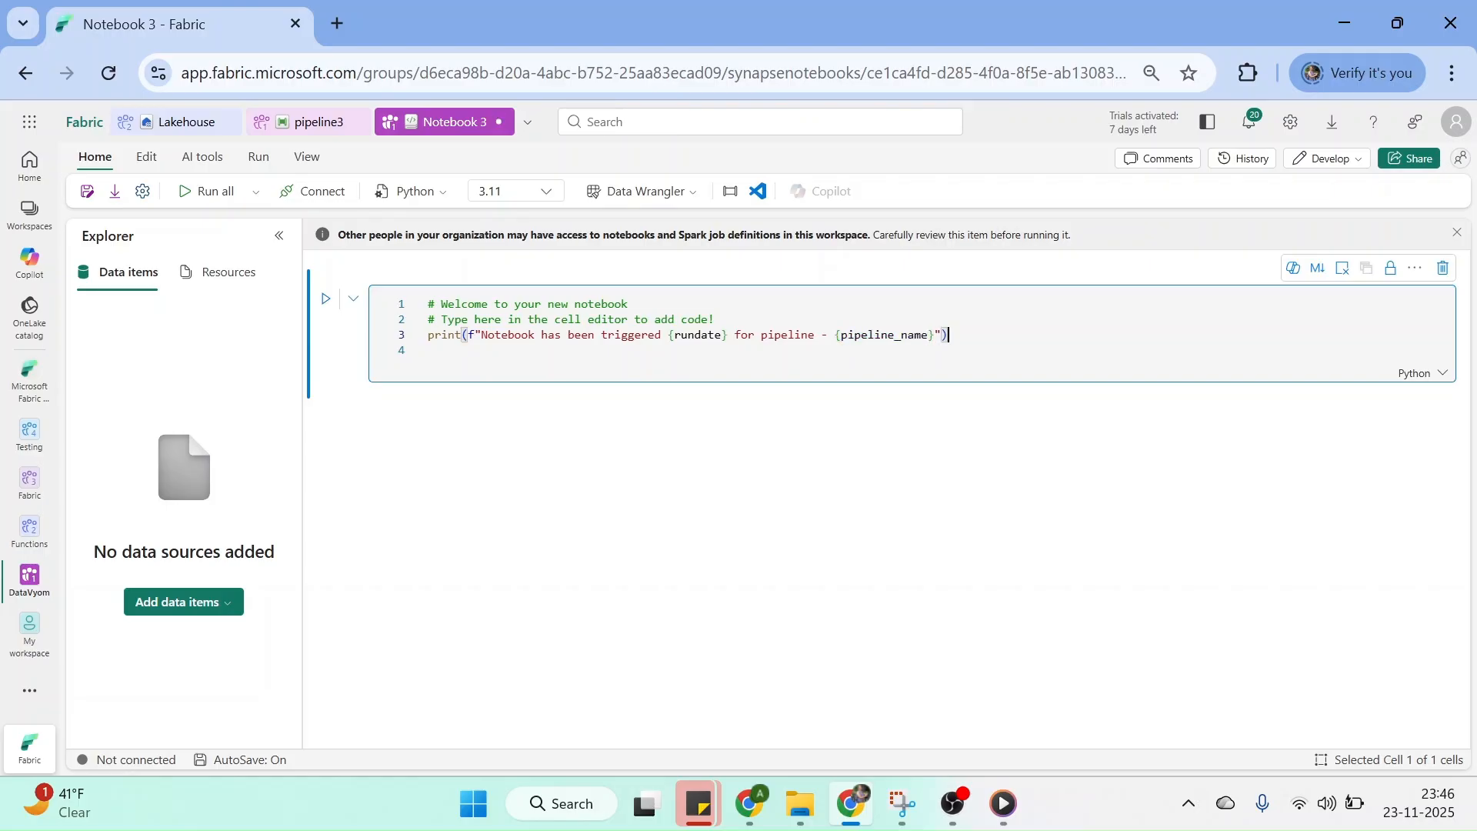
pyautogui.click(593, 475)
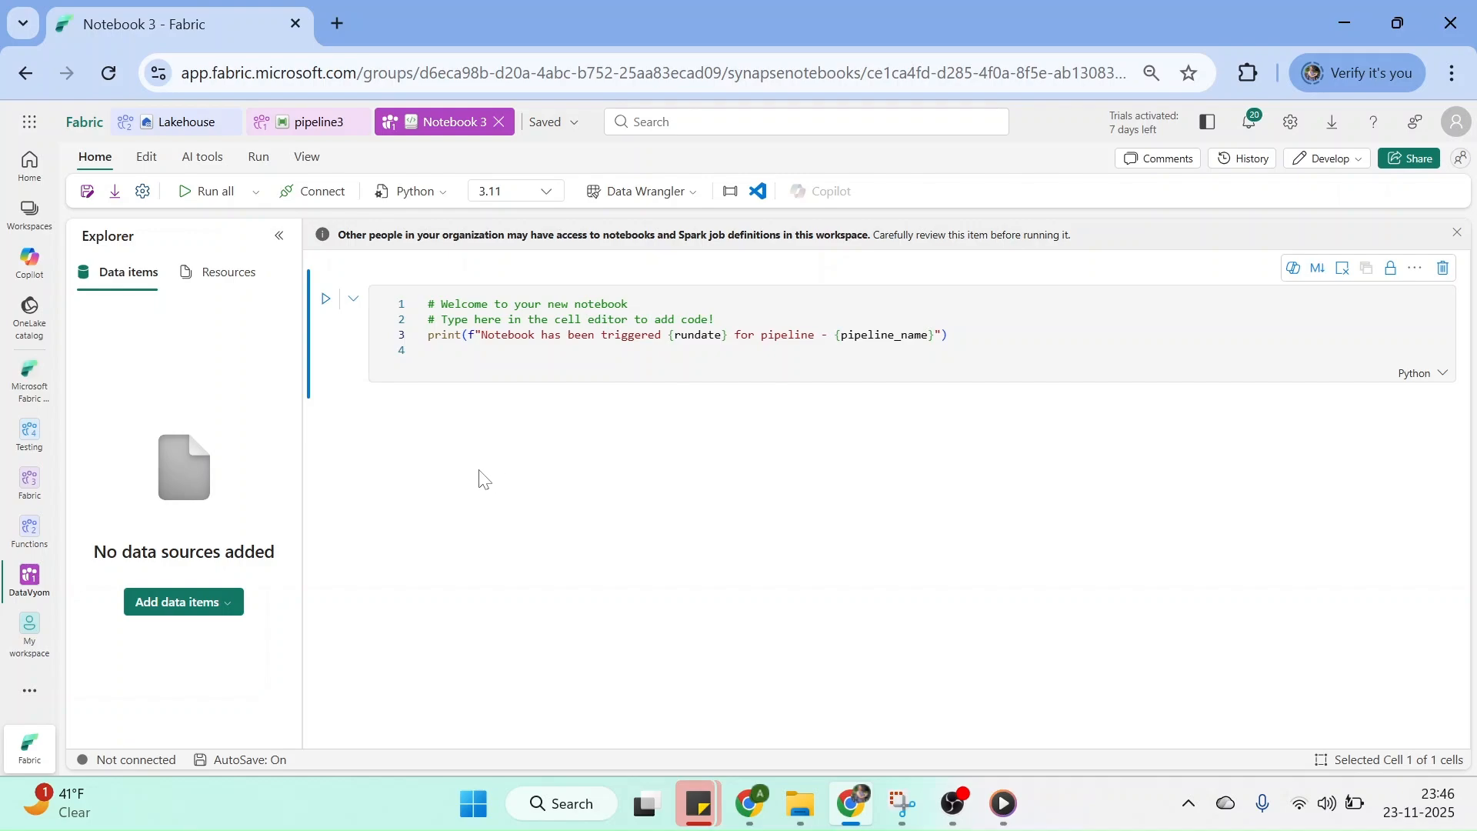
# Return to pipeline3, review the Notebook1 activity's base parameters and run the pipeline.
pyautogui.click(304, 128)
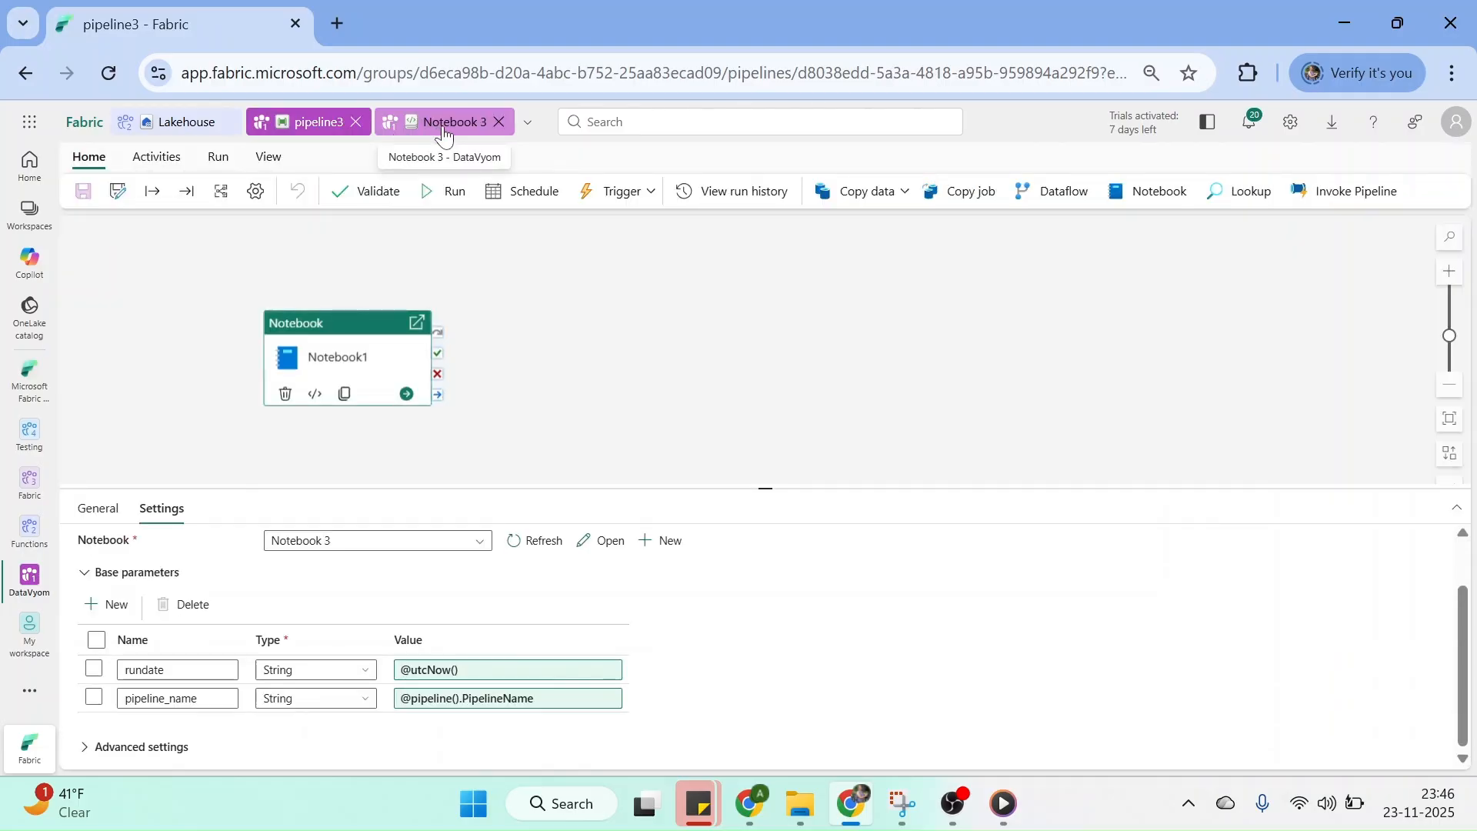
pyautogui.click(493, 377)
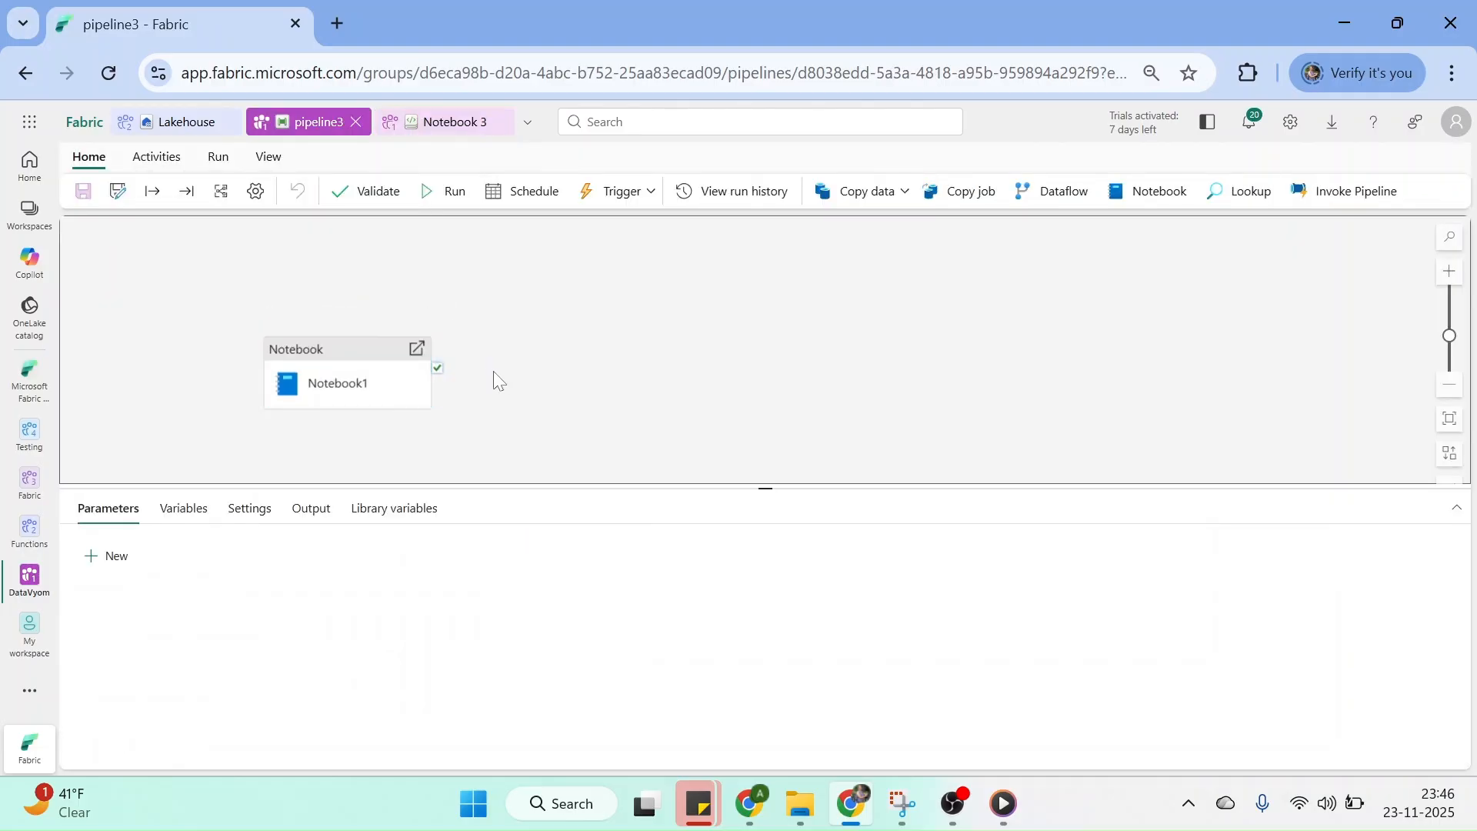
pyautogui.click(346, 358)
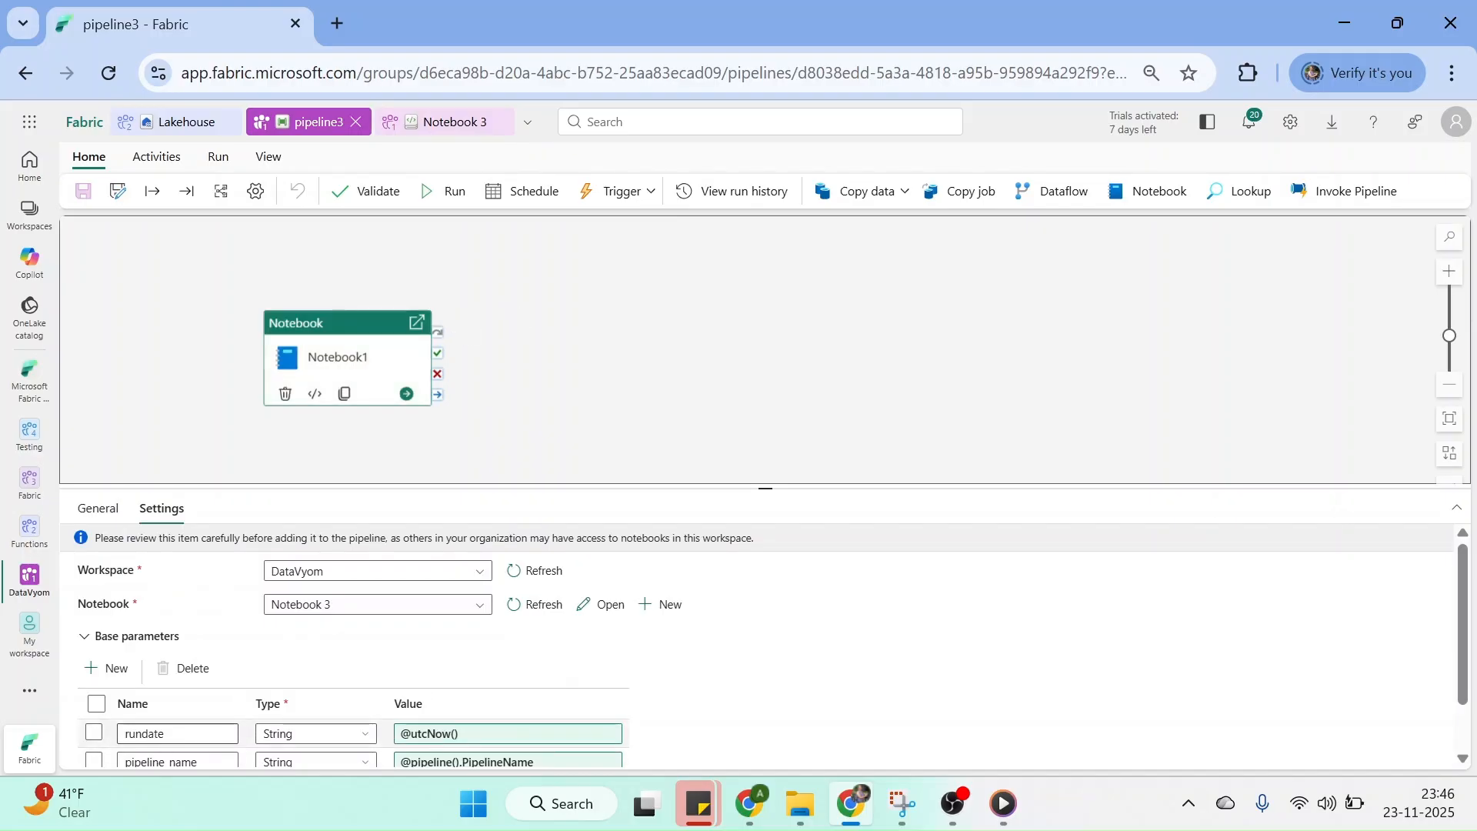
pyautogui.scroll(-2, 1469, 600)
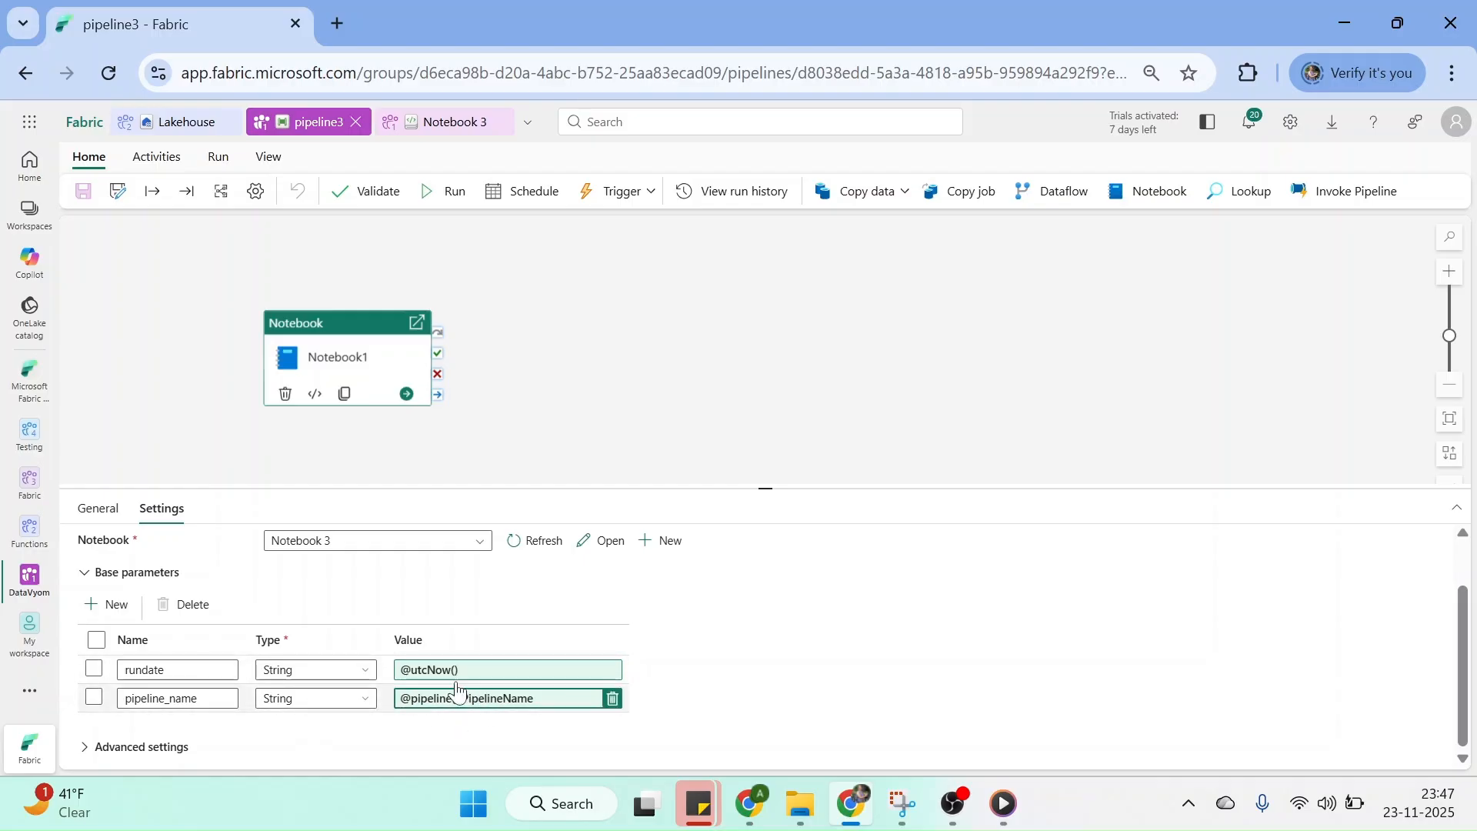
pyautogui.click(454, 196)
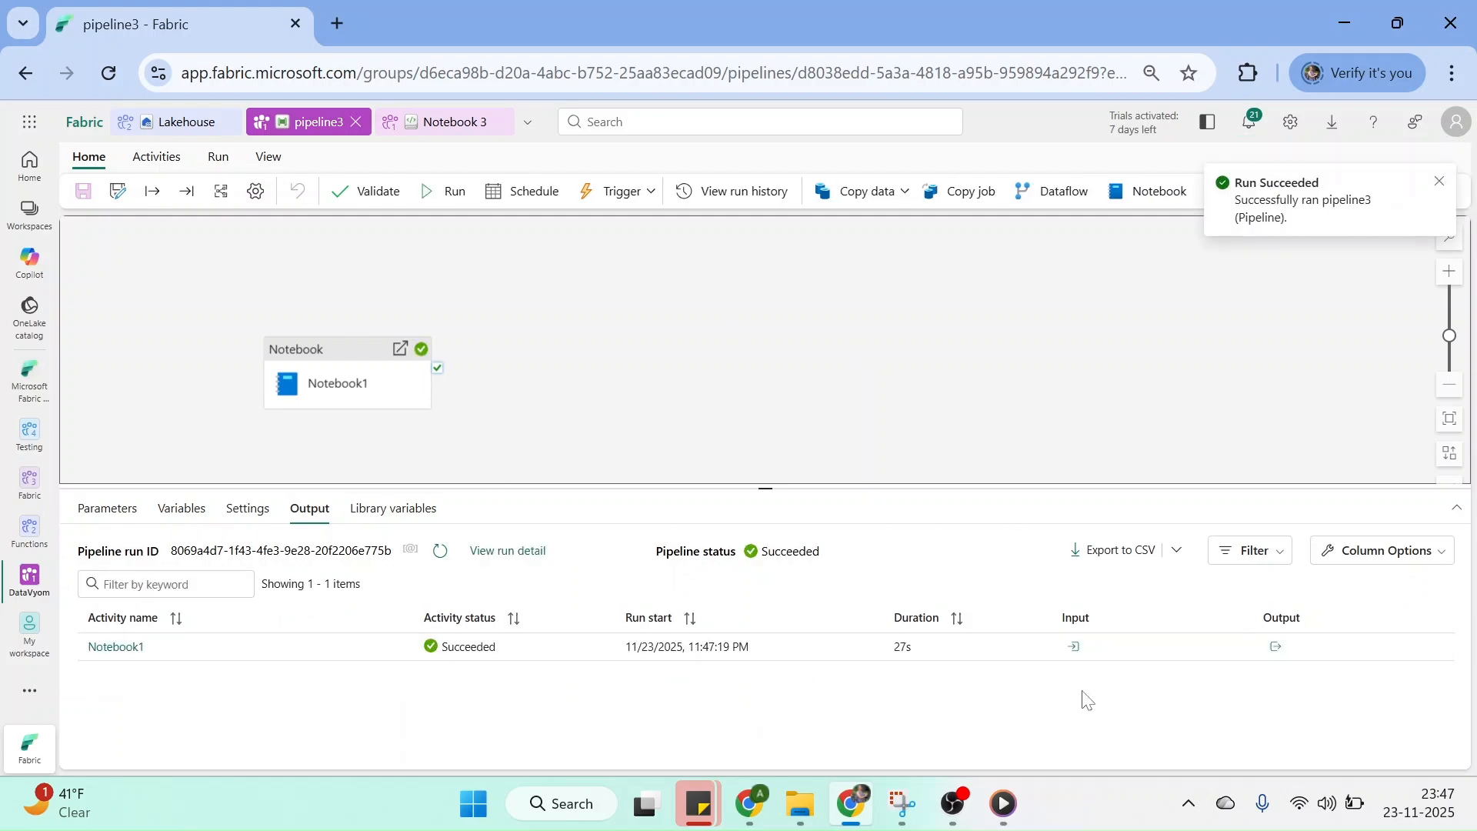
# Examine the rundate and pipeline_name values in the Notebook1 activity run's input, closing the input details when done.
pyautogui.click(1076, 653)
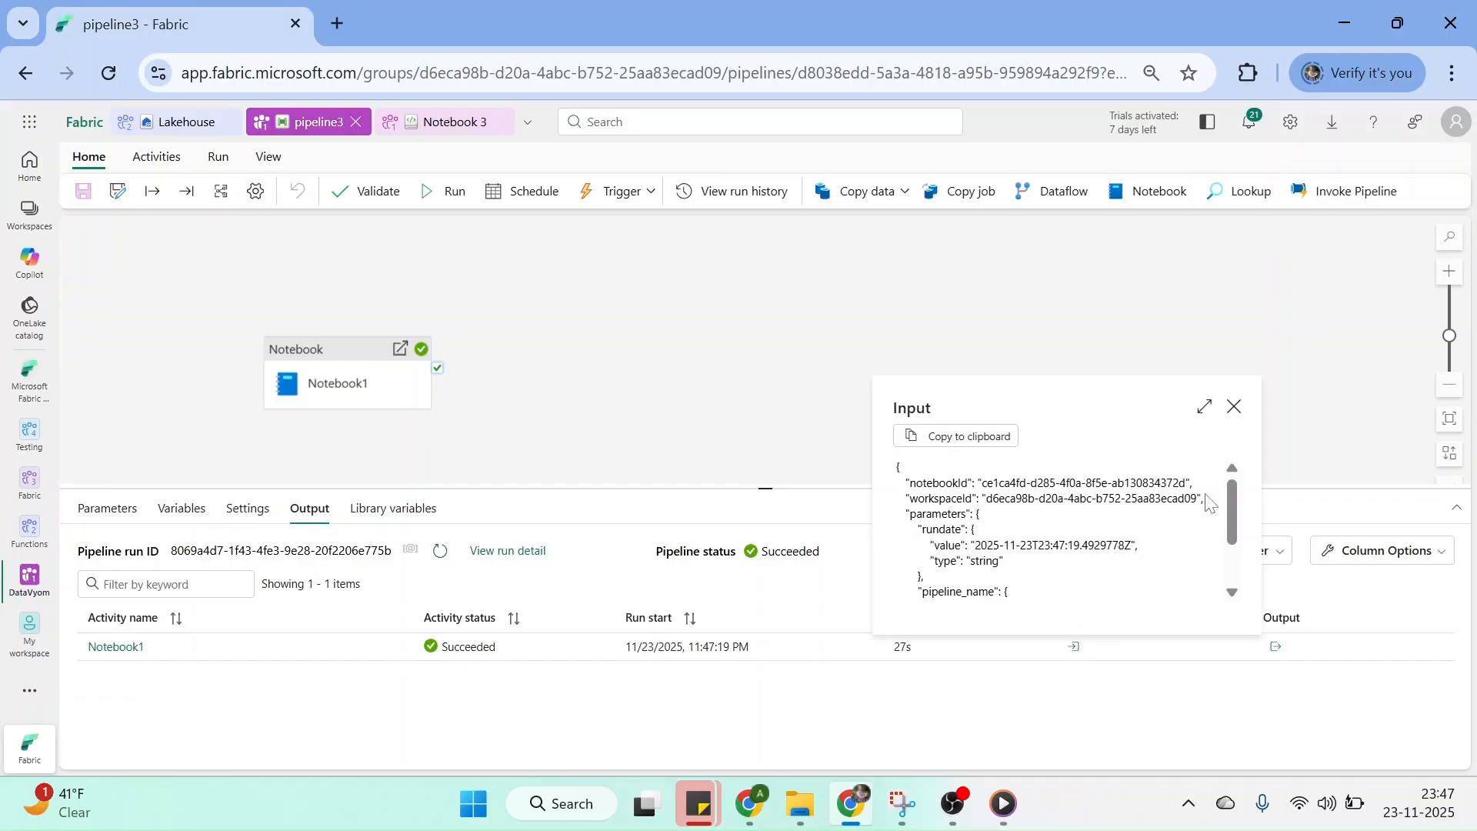
pyautogui.scroll(-3, 1235, 508)
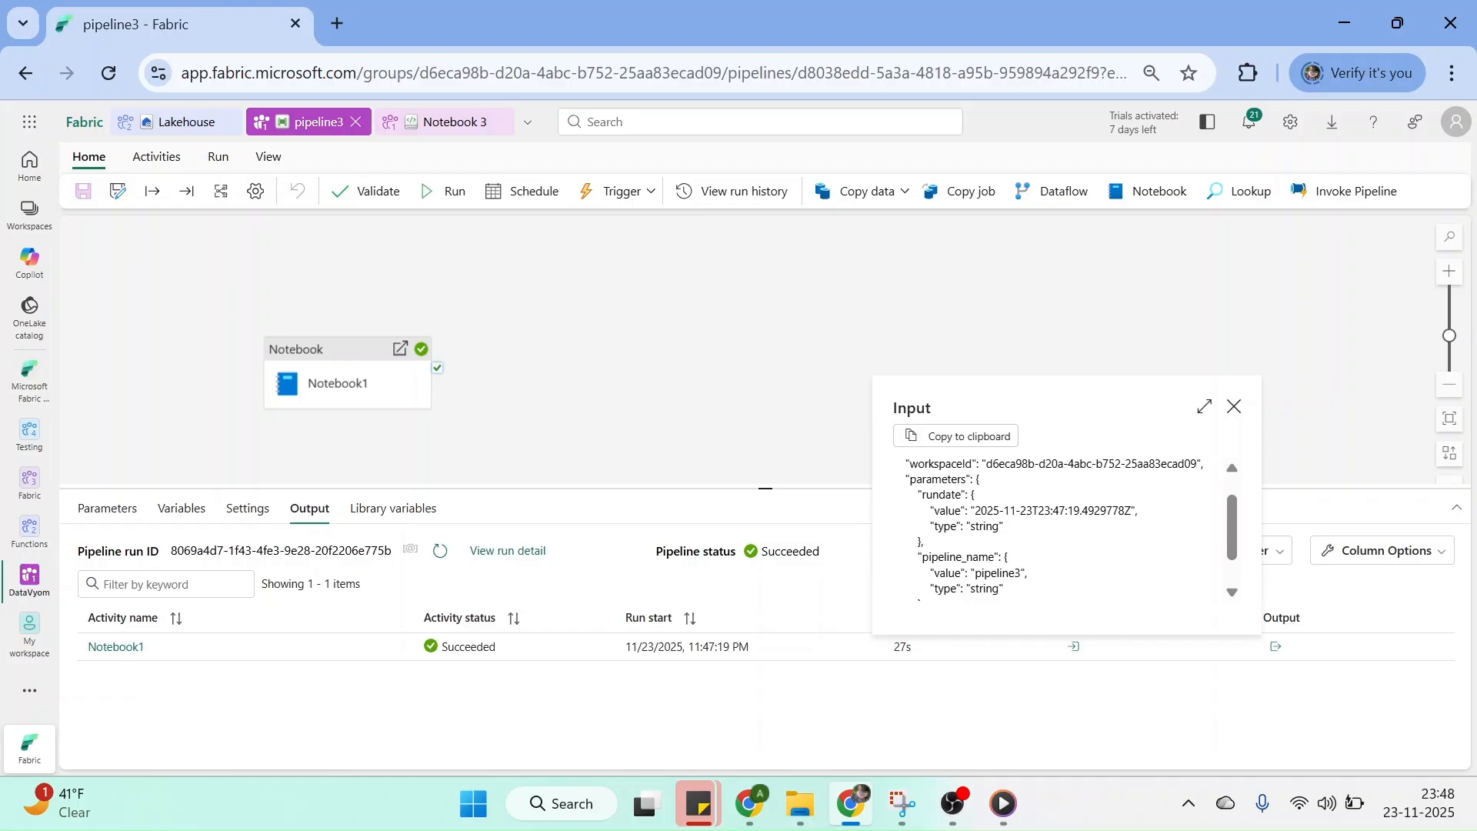
pyautogui.moveTo(1052, 511); pyautogui.dragTo(980, 511)
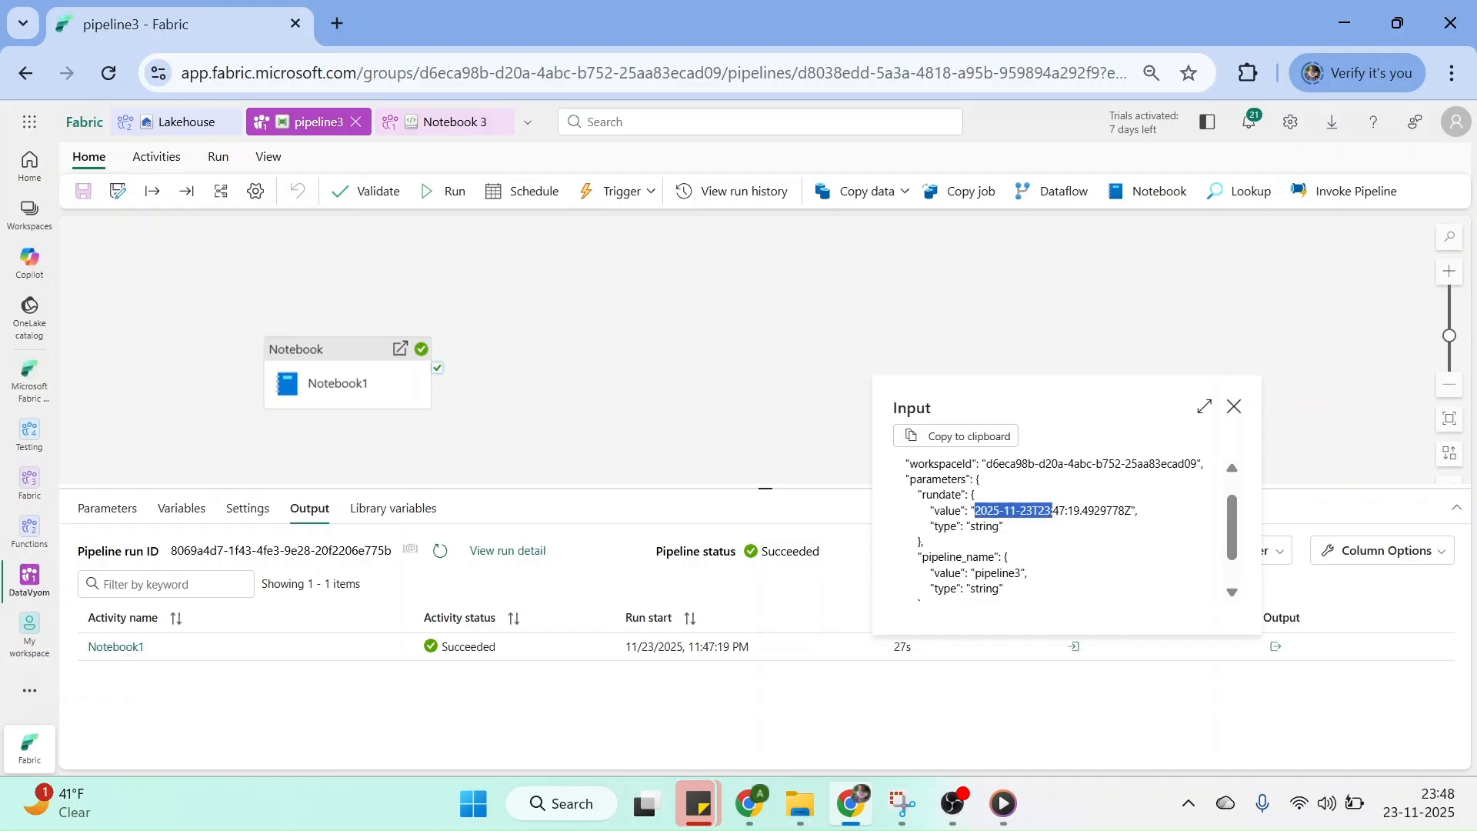
pyautogui.moveTo(975, 573); pyautogui.dragTo(1020, 573)
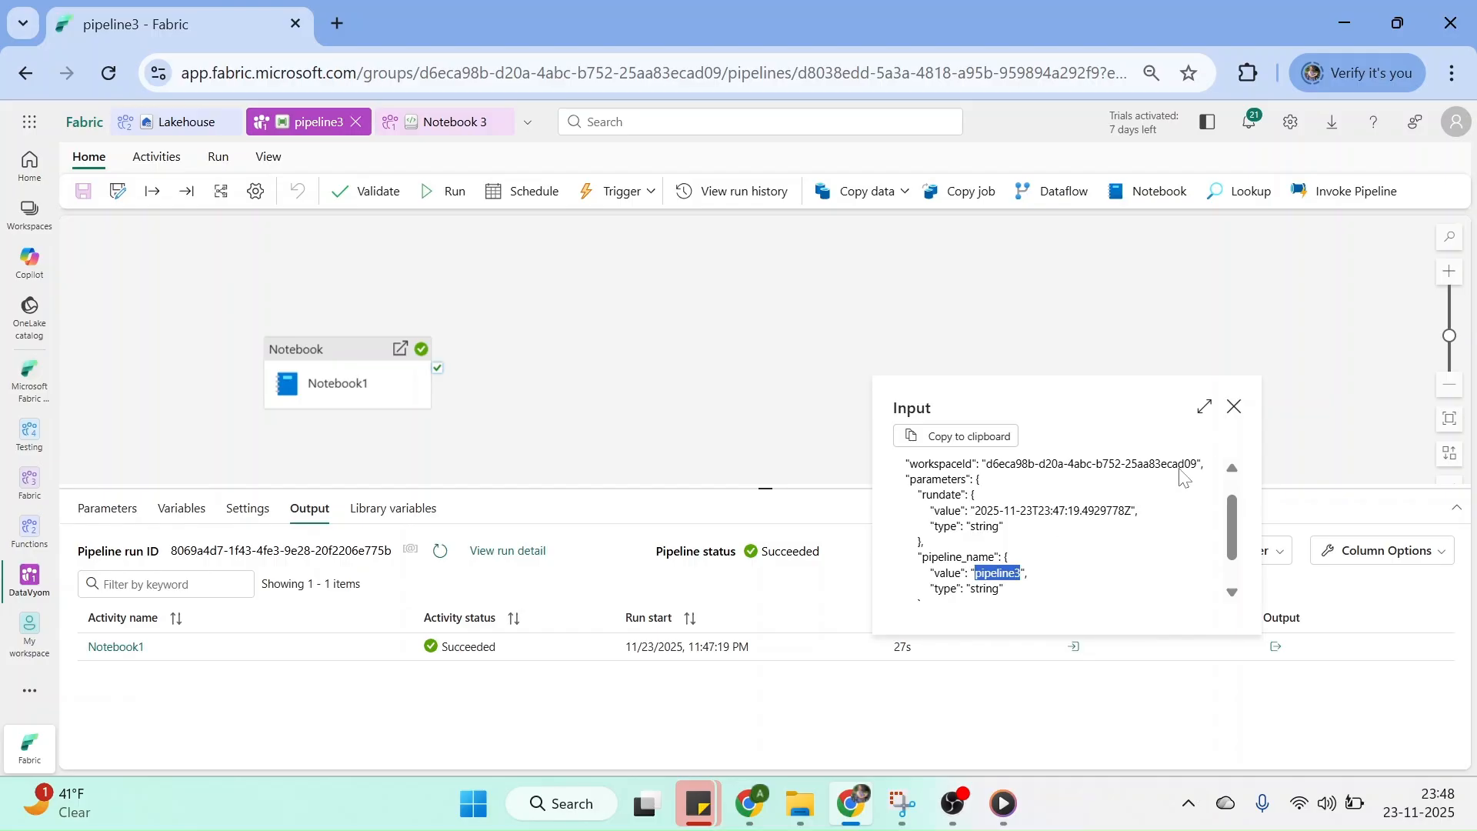
pyautogui.click(1234, 406)
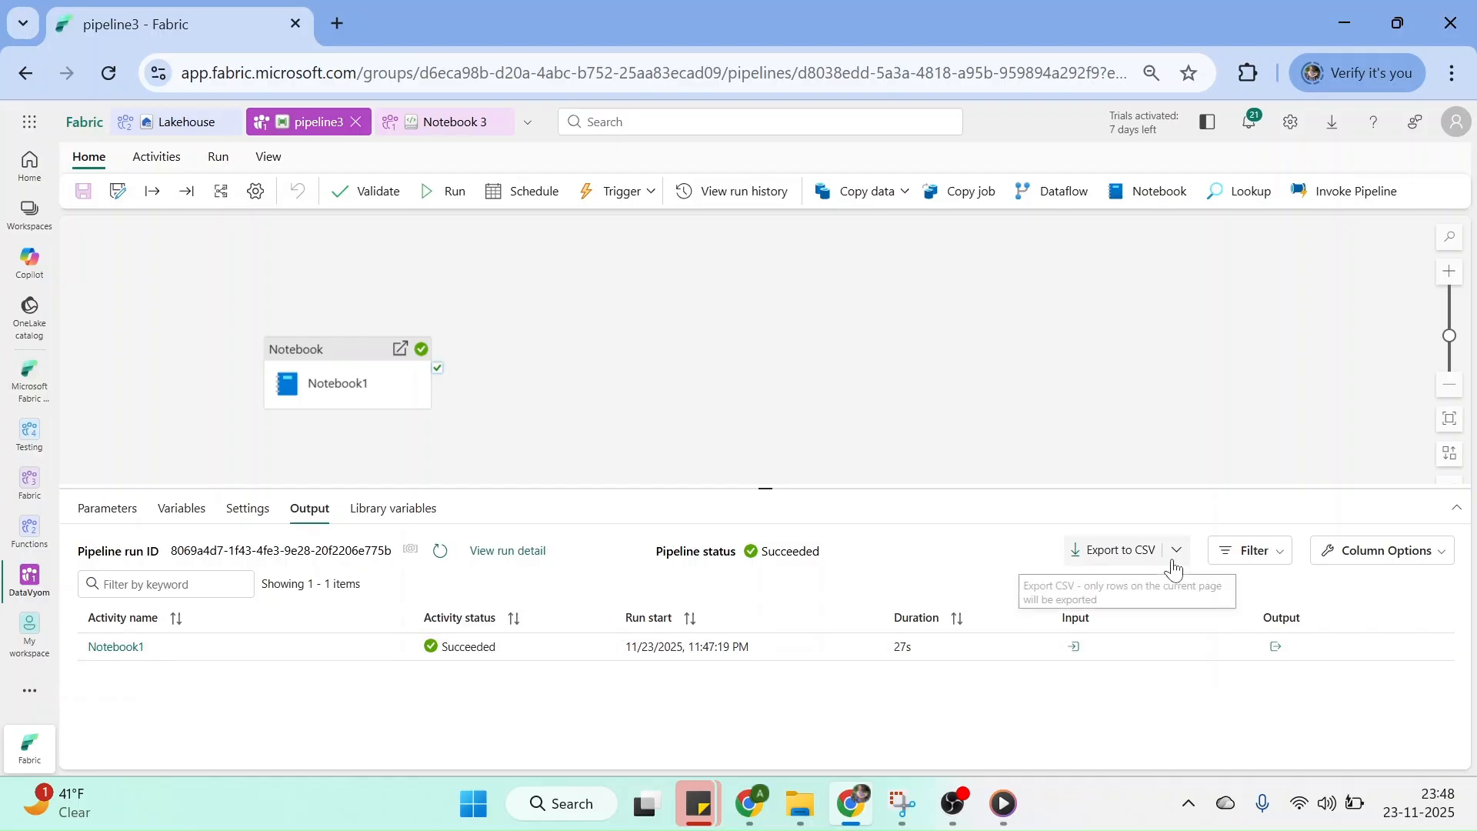
# Add the Run end and Activity type columns to the pipeline run's output table.
pyautogui.click(1429, 564)
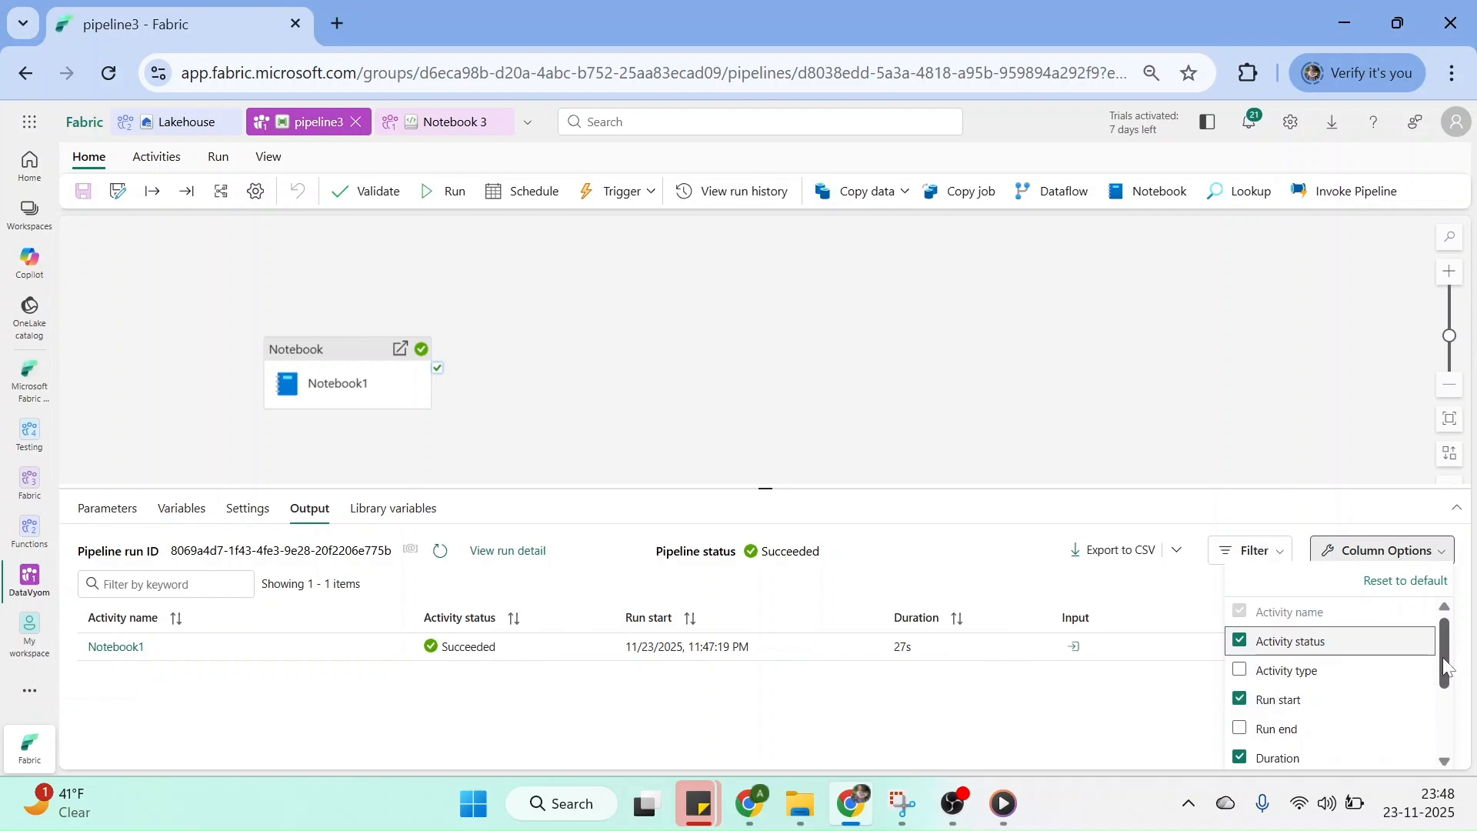
pyautogui.moveTo(1442, 657)
pyautogui.mouseDown()
pyautogui.moveTo(1441, 706)
pyautogui.moveTo(1442, 666)
pyautogui.mouseUp()
pyautogui.click(1240, 692)
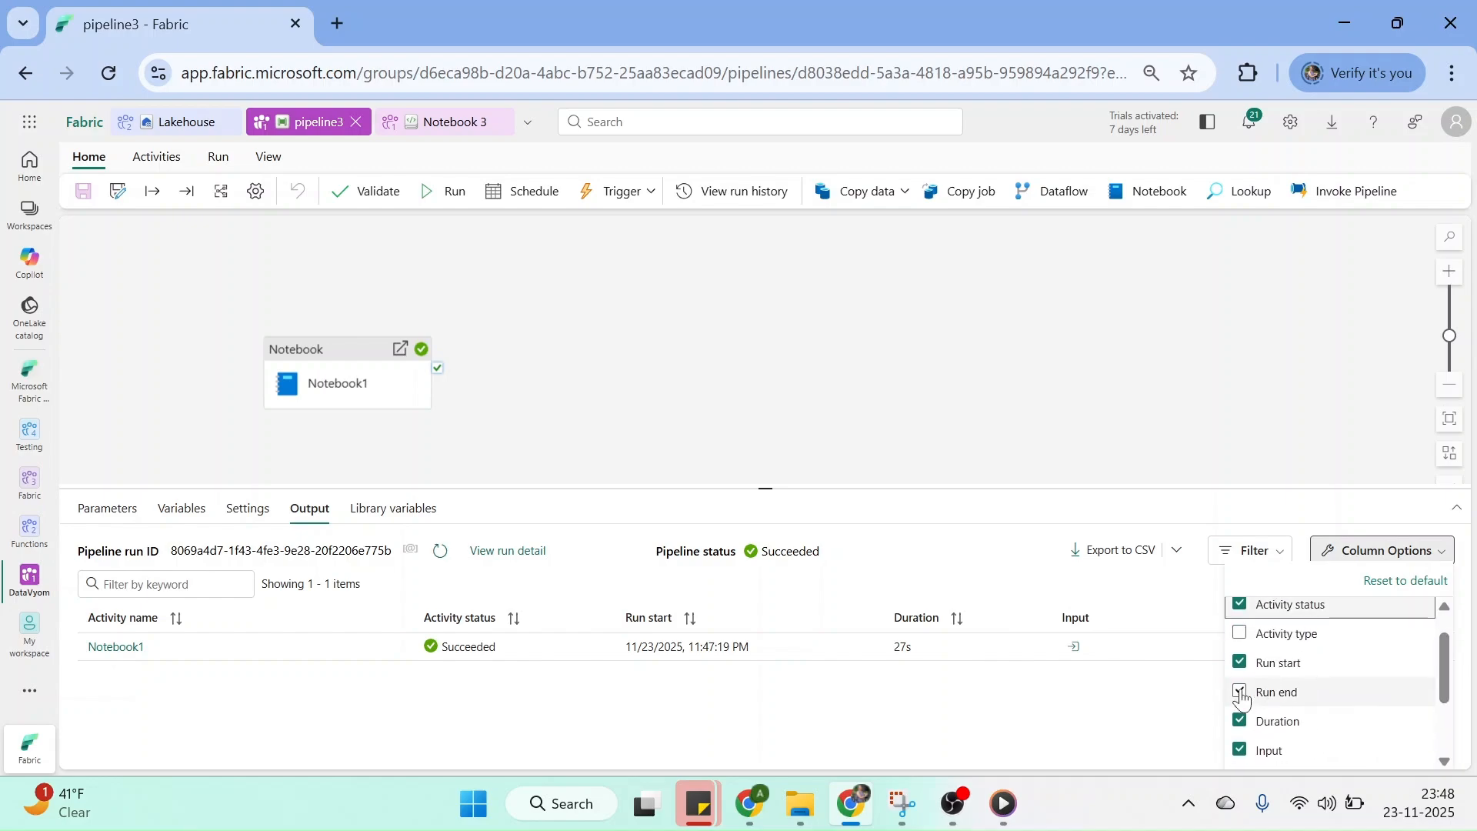
pyautogui.click(1238, 635)
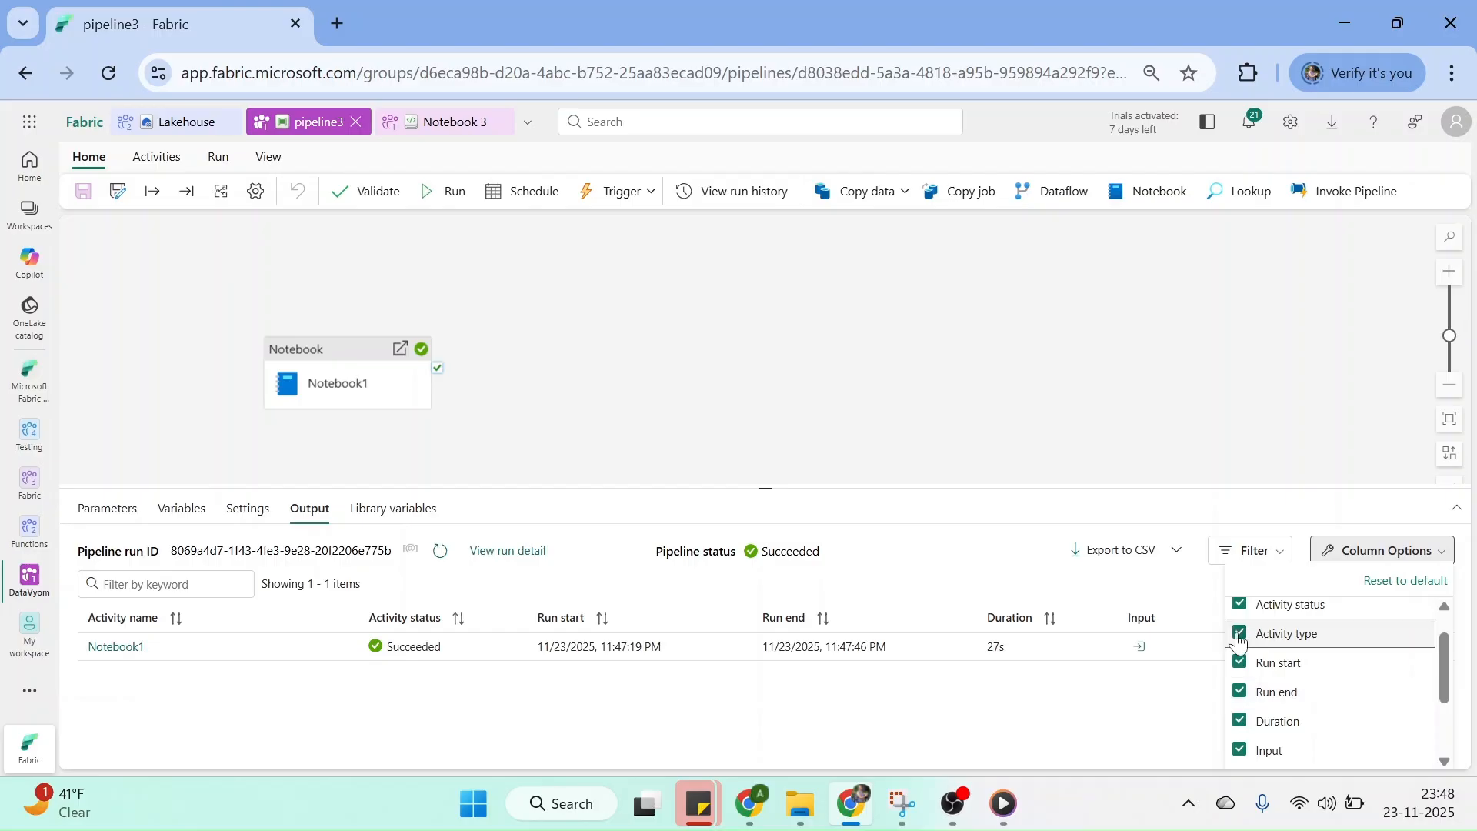
# Open the pipeline-triggered run from Notebook 3's recent runs and inspect the parameter cell in its snapshot.
pyautogui.click(443, 123)
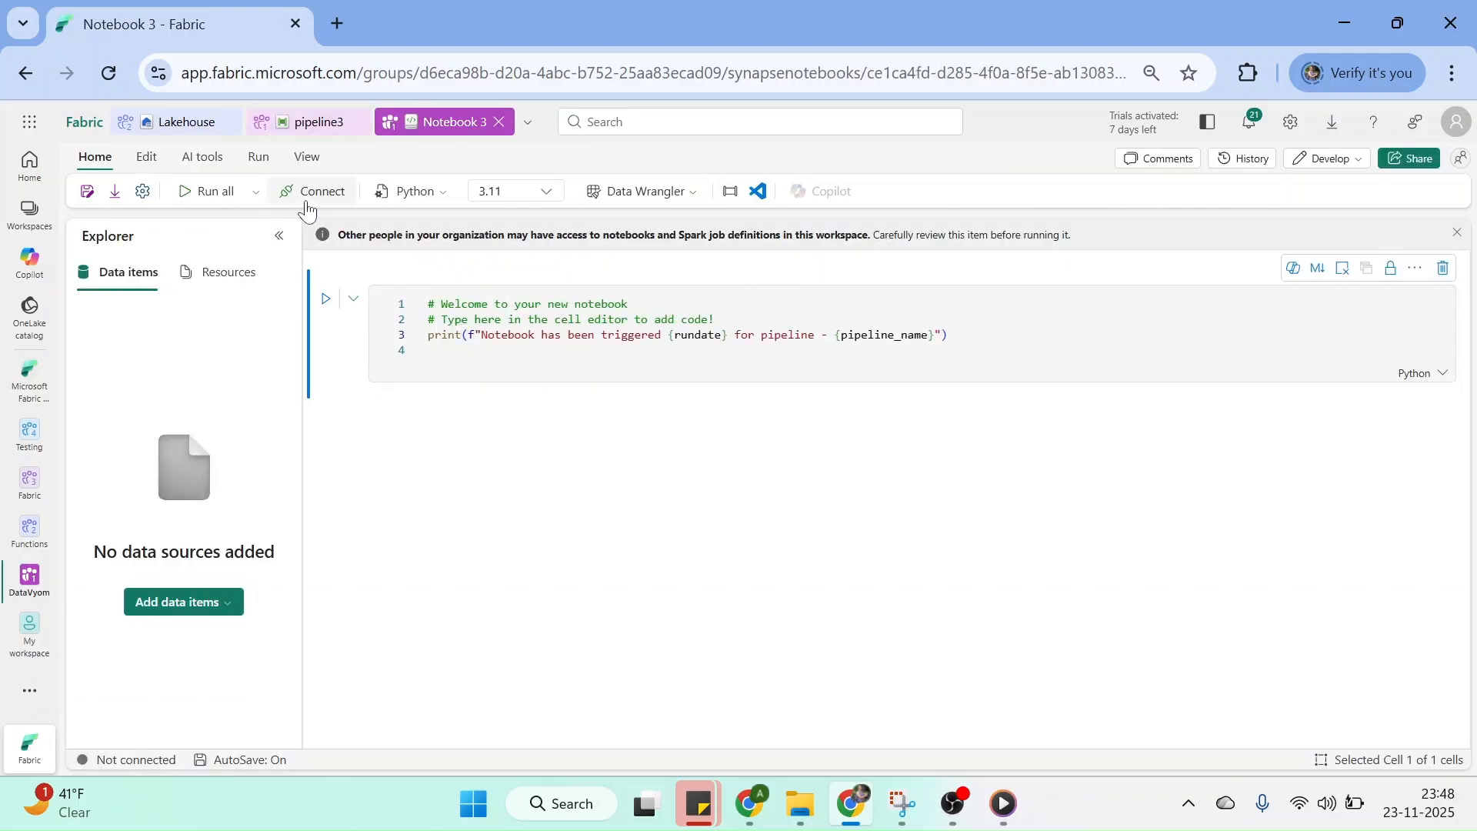
pyautogui.click(257, 159)
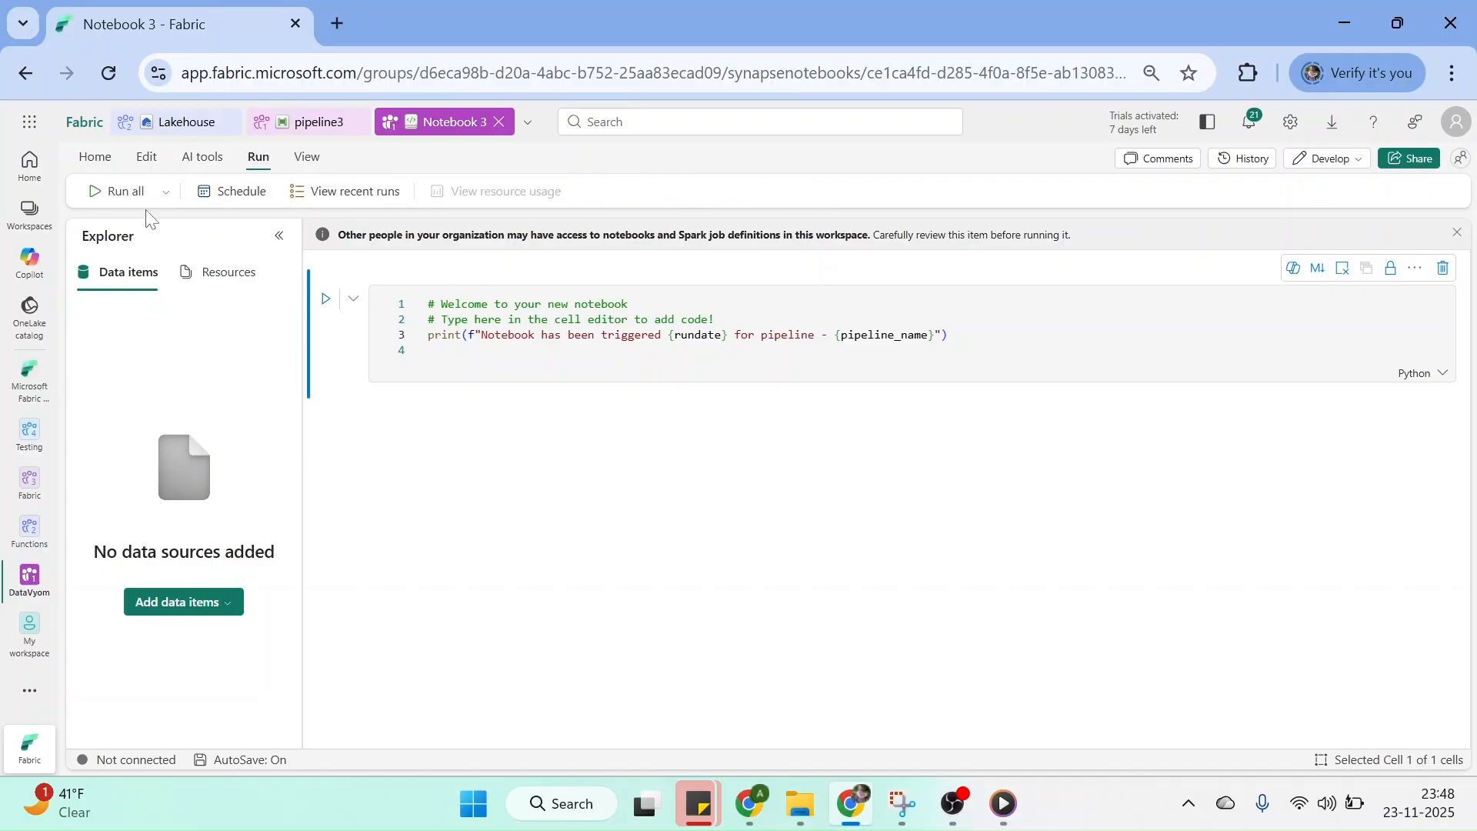
pyautogui.click(365, 202)
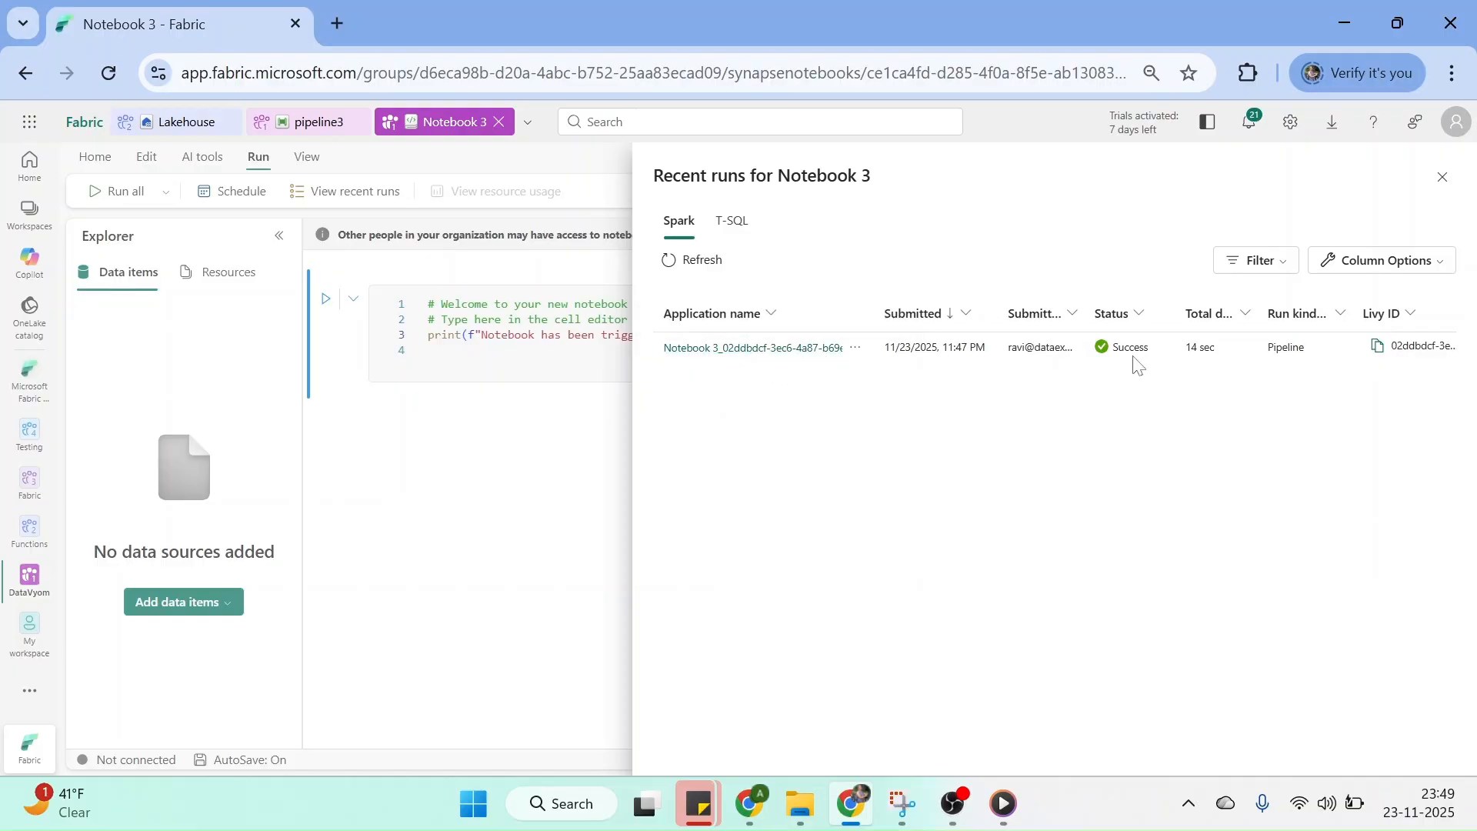
pyautogui.click(810, 355)
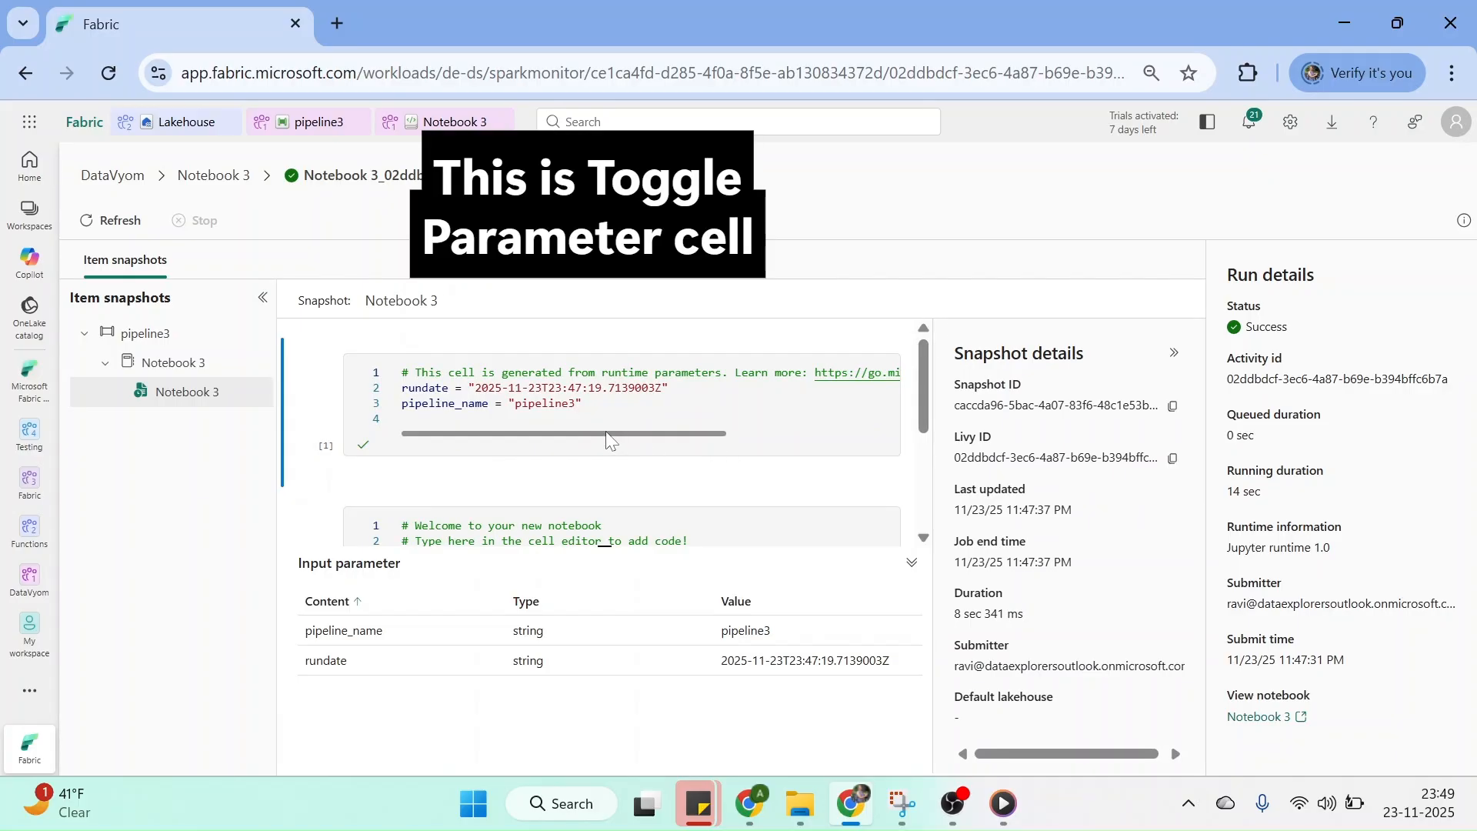
pyautogui.moveTo(606, 430); pyautogui.dragTo(750, 433)
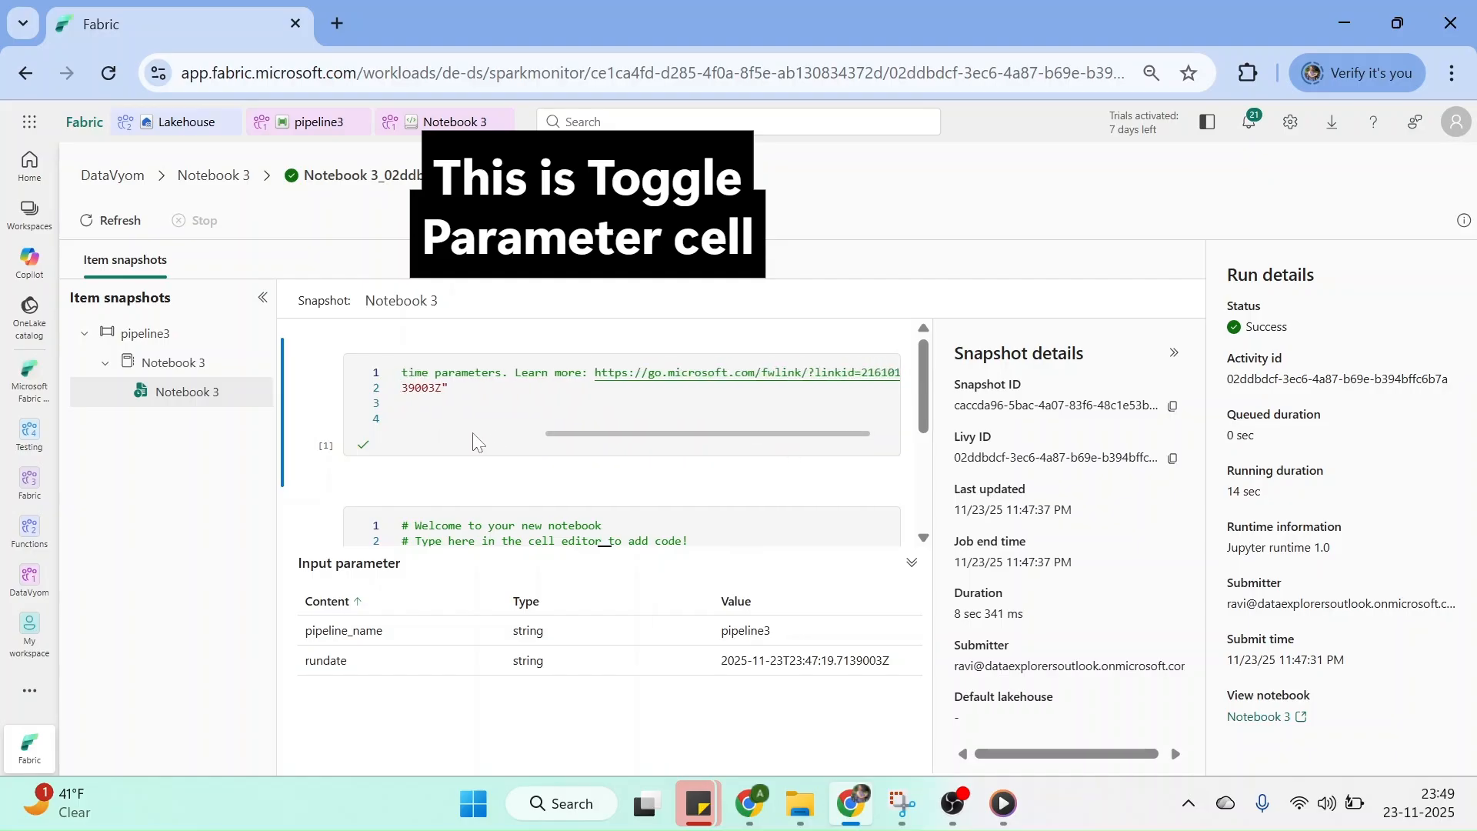
# Examine the generated parameter cell and the print cell's code and output in the run's Notebook 3 snapshot.
pyautogui.click(427, 433)
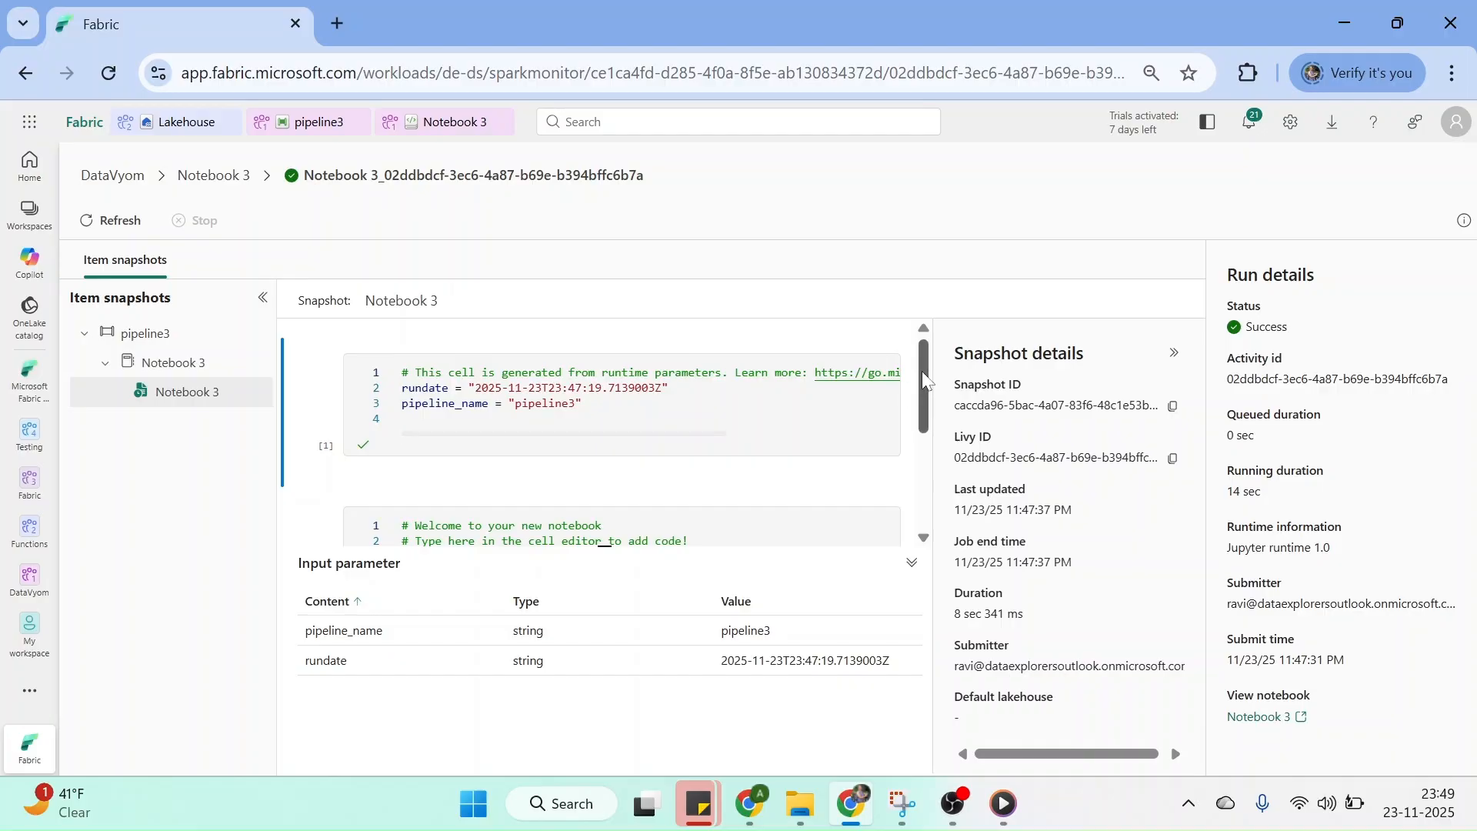
pyautogui.moveTo(921, 371); pyautogui.dragTo(916, 437)
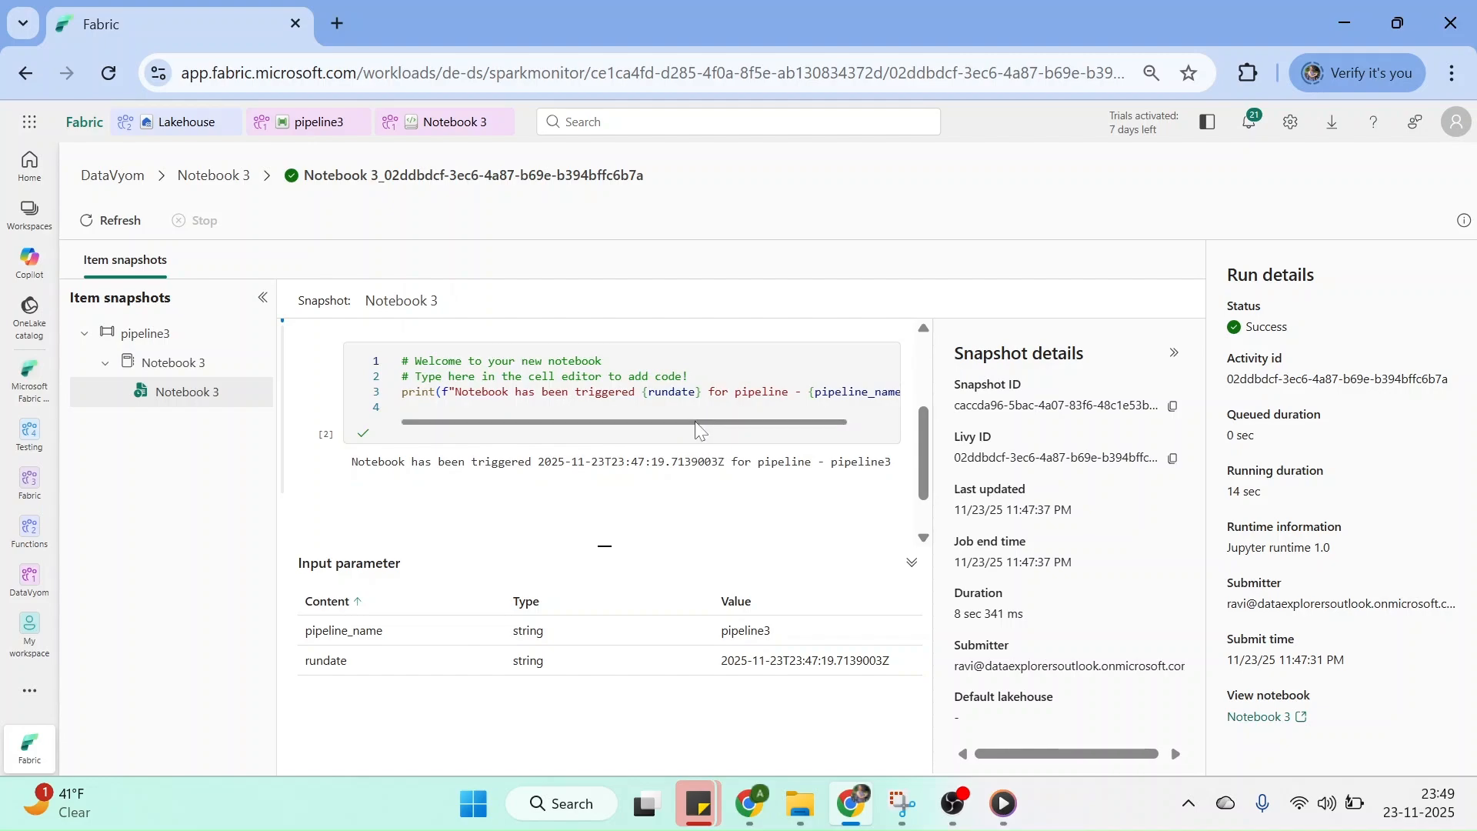
pyautogui.moveTo(695, 421); pyautogui.dragTo(750, 430)
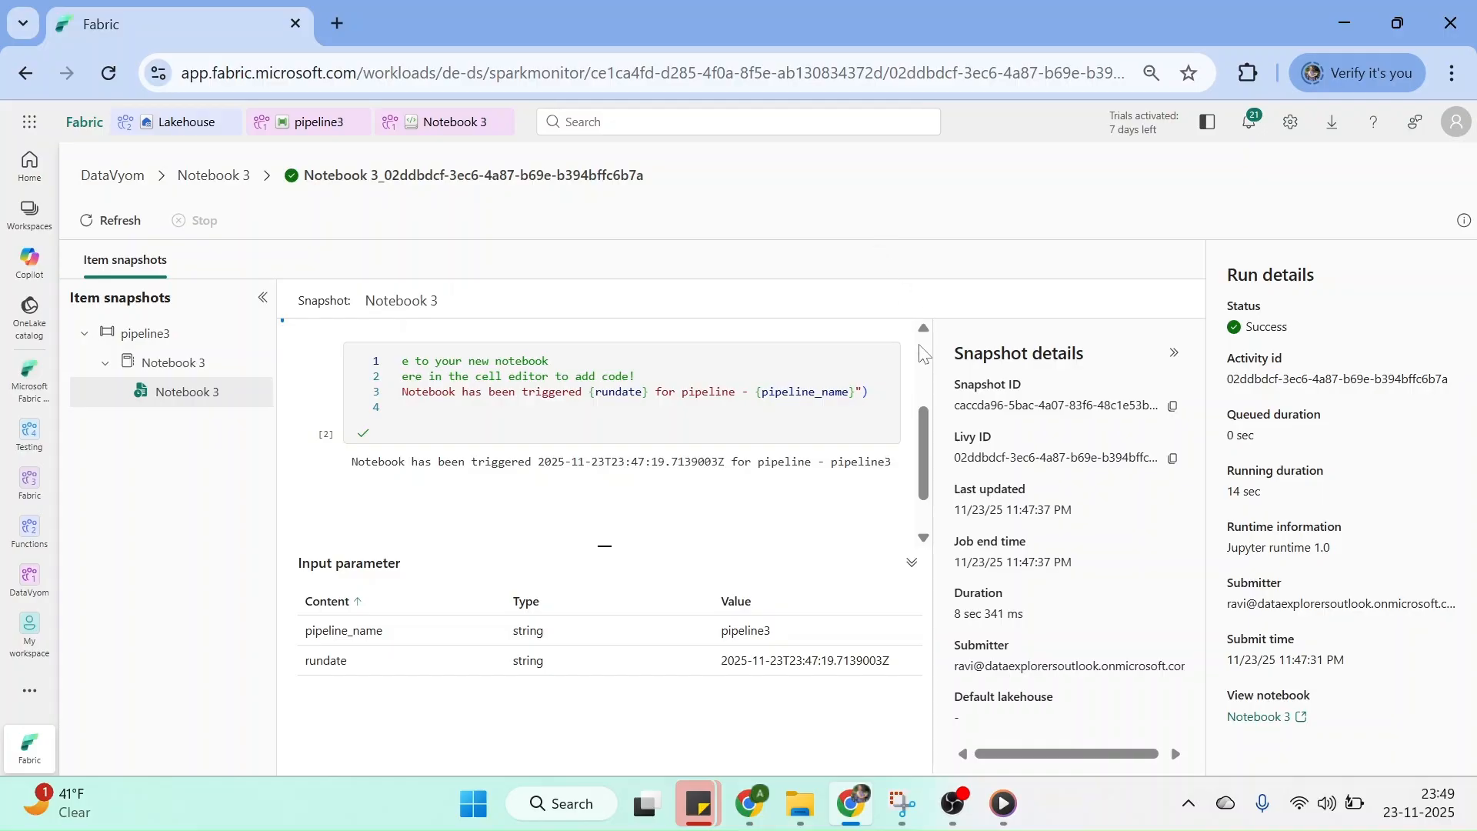
pyautogui.scroll(2, 919, 345)
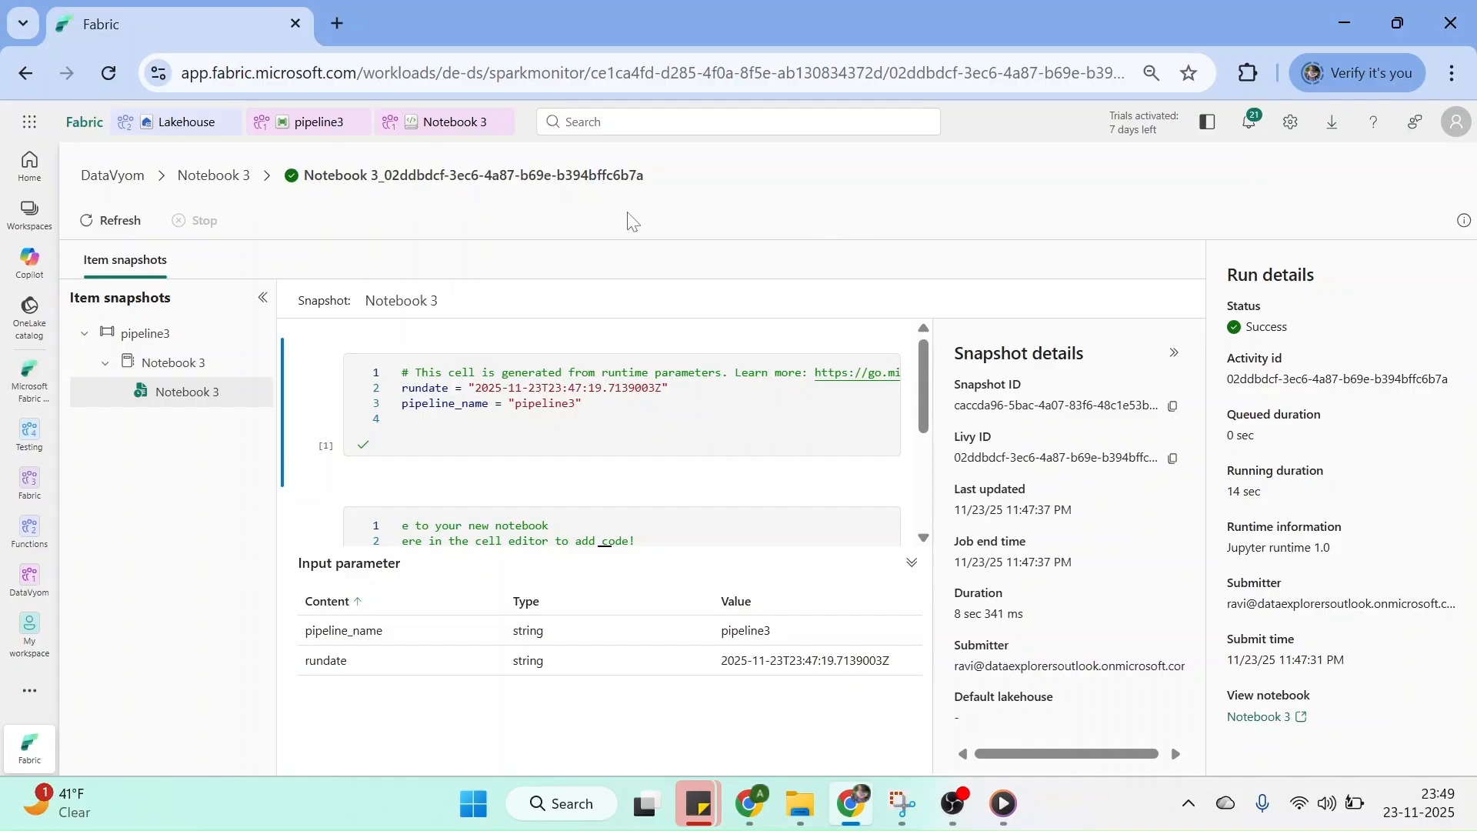
# Return to Notebook 3, delete the code cell's empty last line and switch the notebook language to PySpark (Python).
pyautogui.click(231, 179)
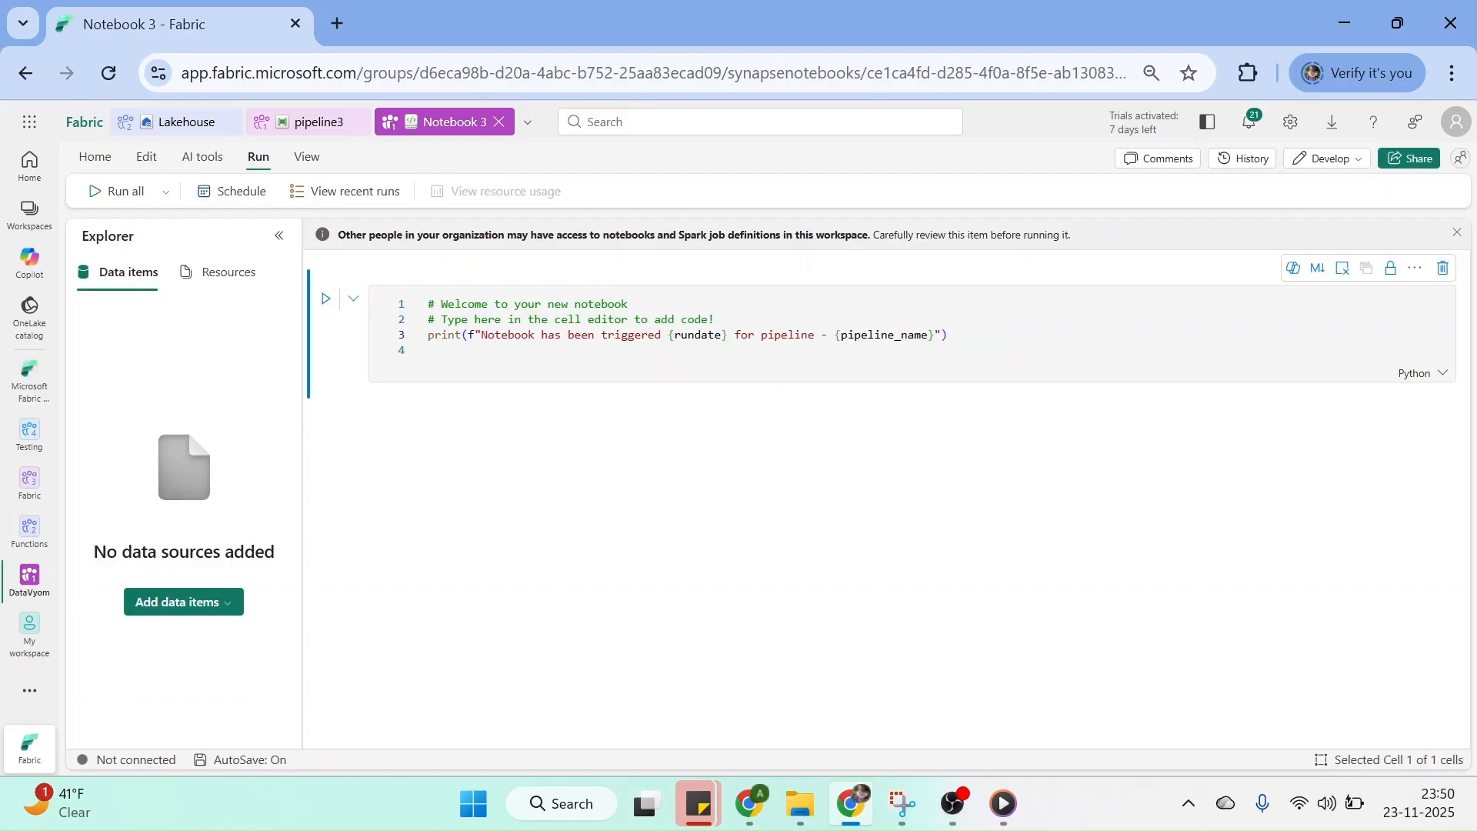
pyautogui.click(579, 355)
pyautogui.press('BackSpace')
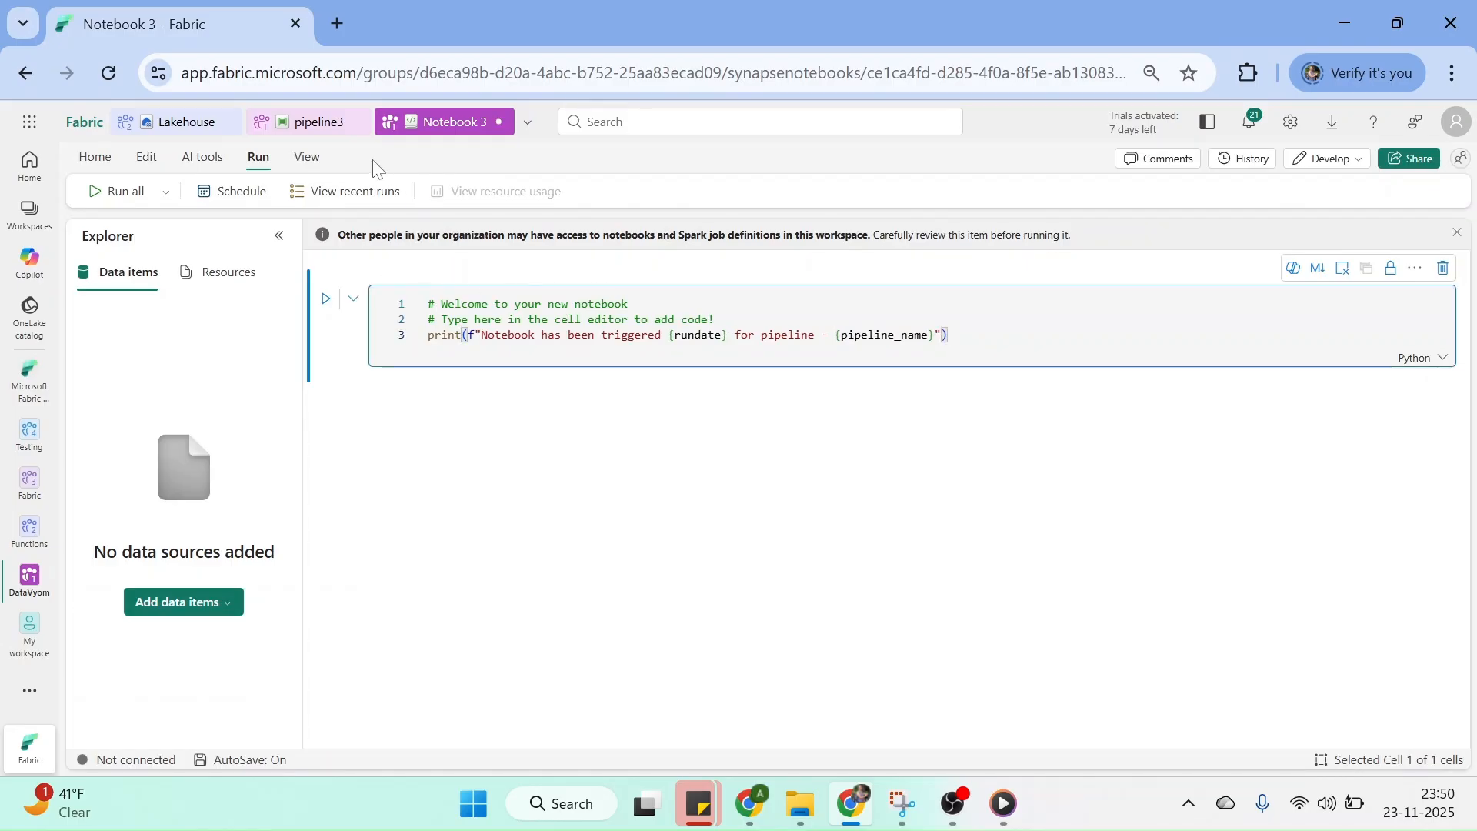
pyautogui.click(92, 157)
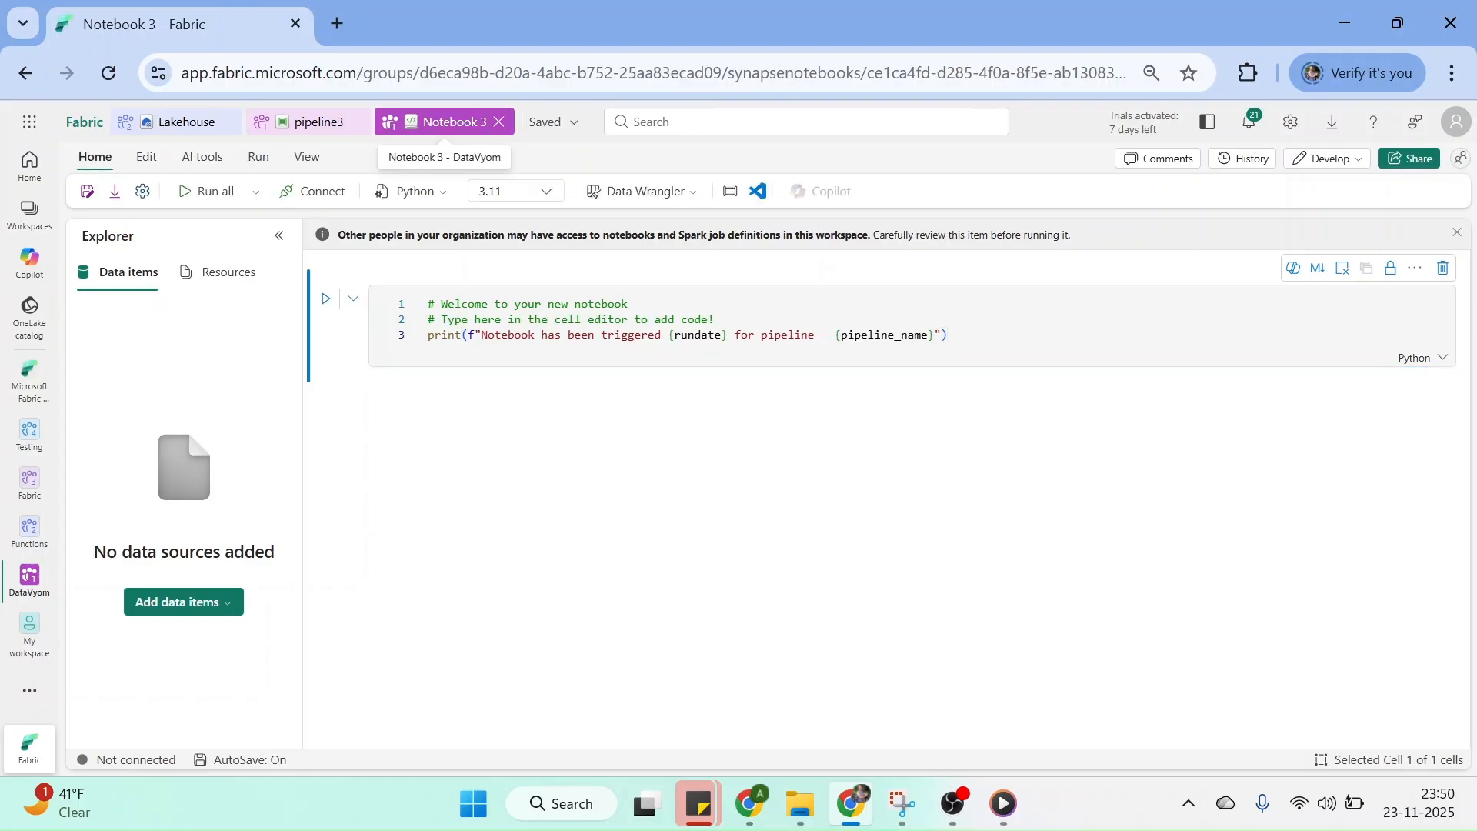
pyautogui.click(446, 206)
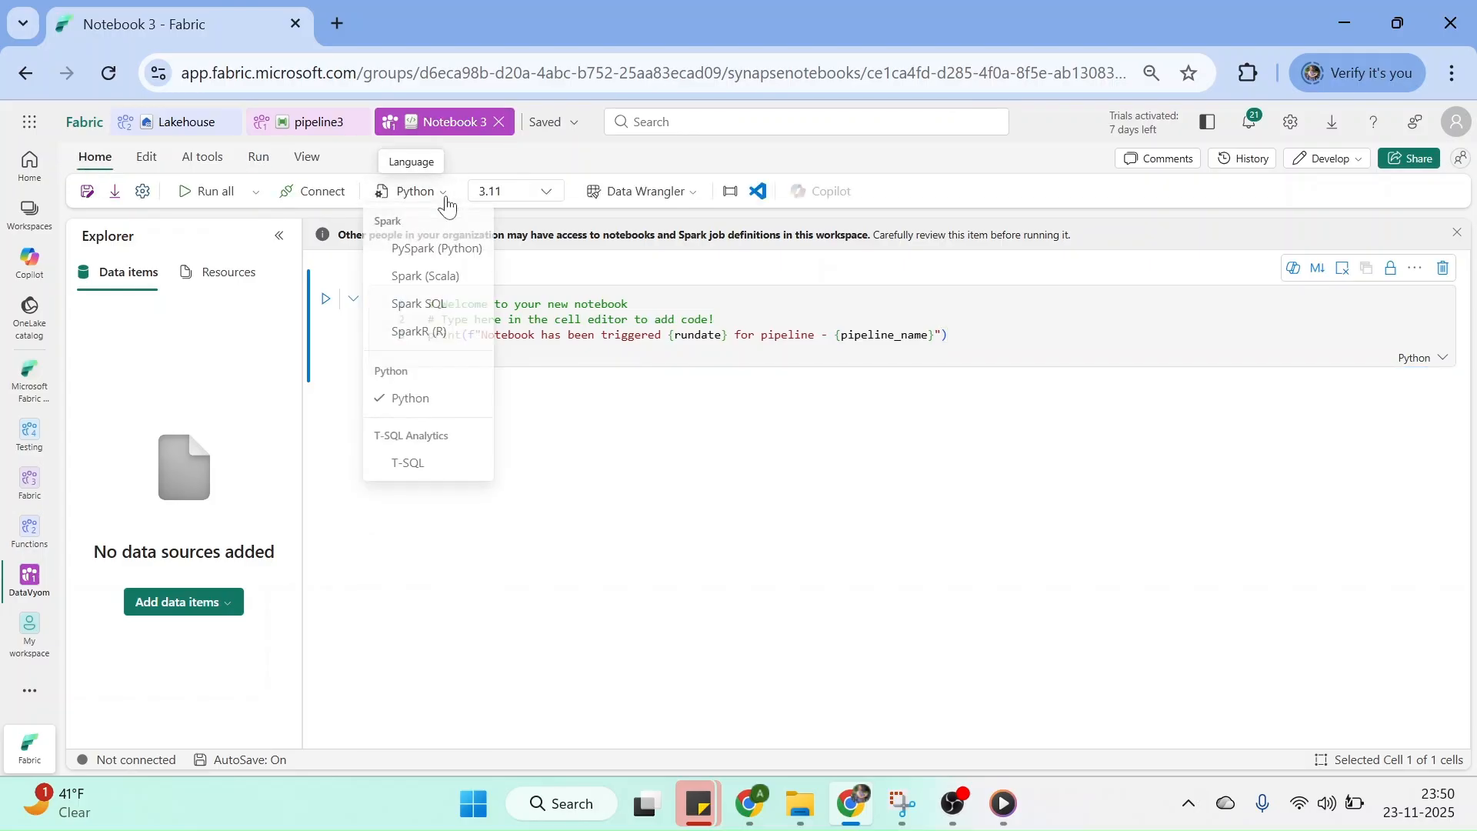
pyautogui.click(424, 253)
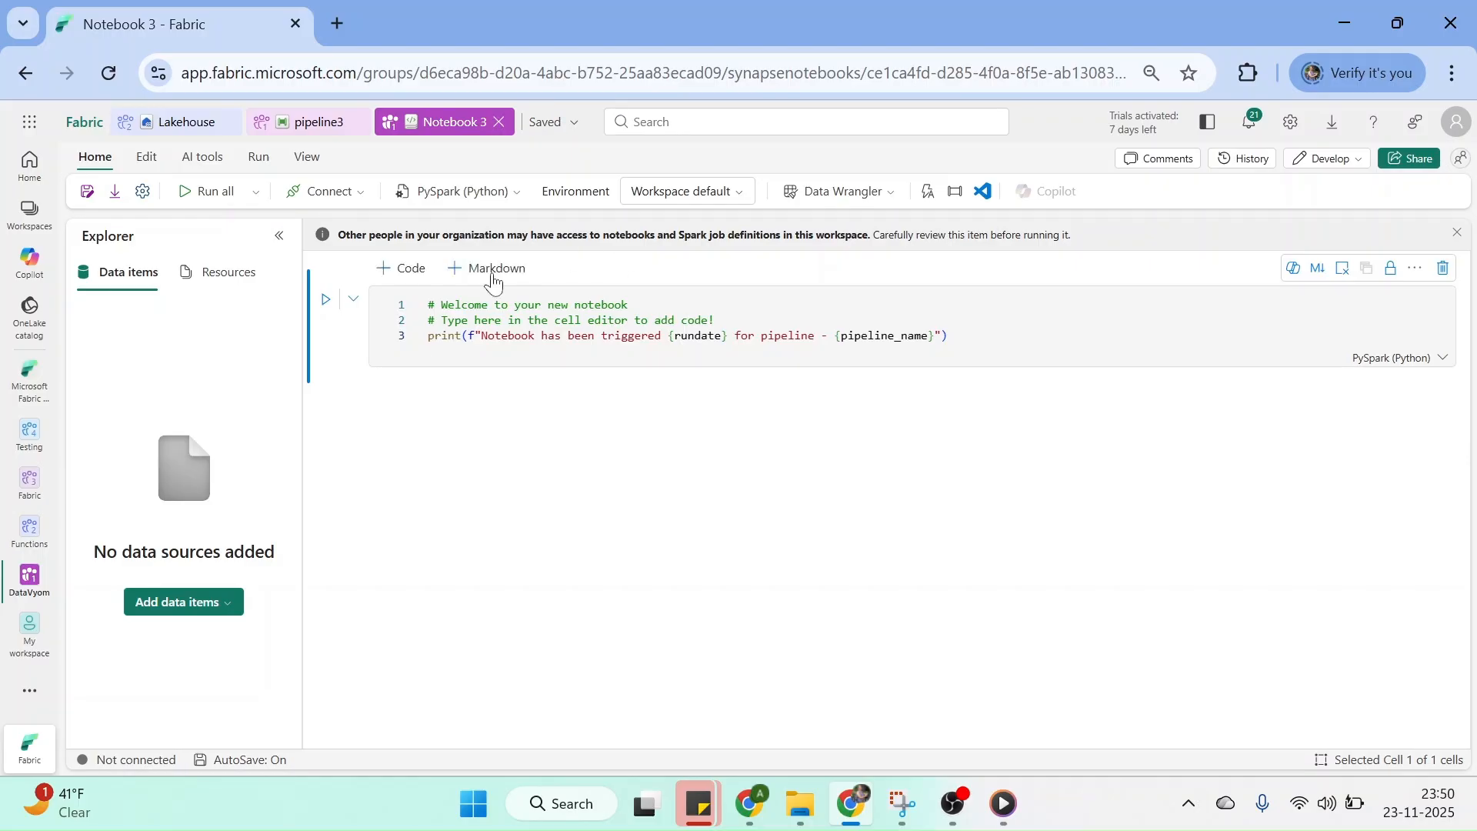
# Run pipeline3 with the PySpark notebook and check the pipeline's run history, closing it when done.
pyautogui.click(311, 130)
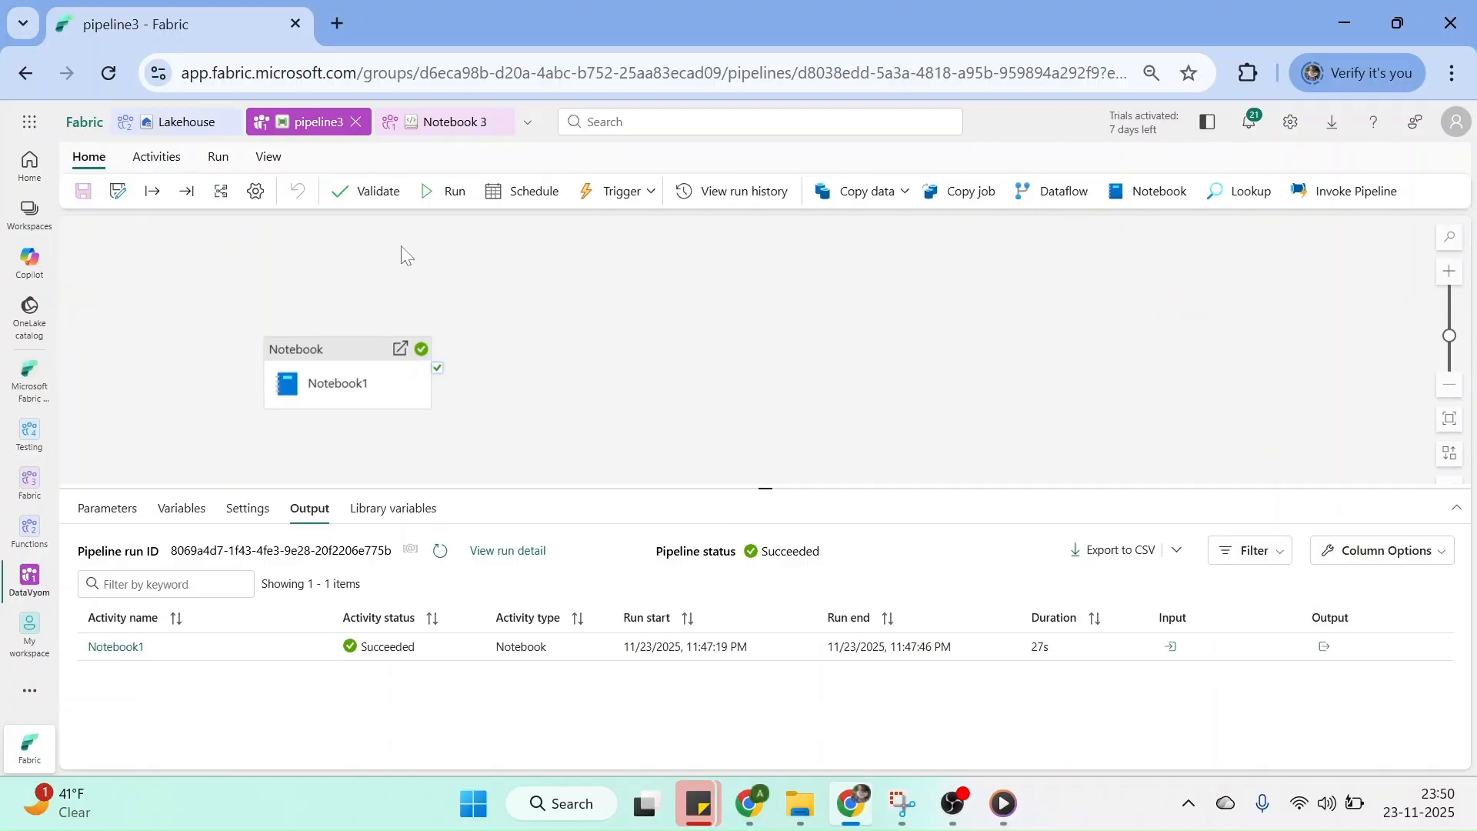
pyautogui.click(432, 191)
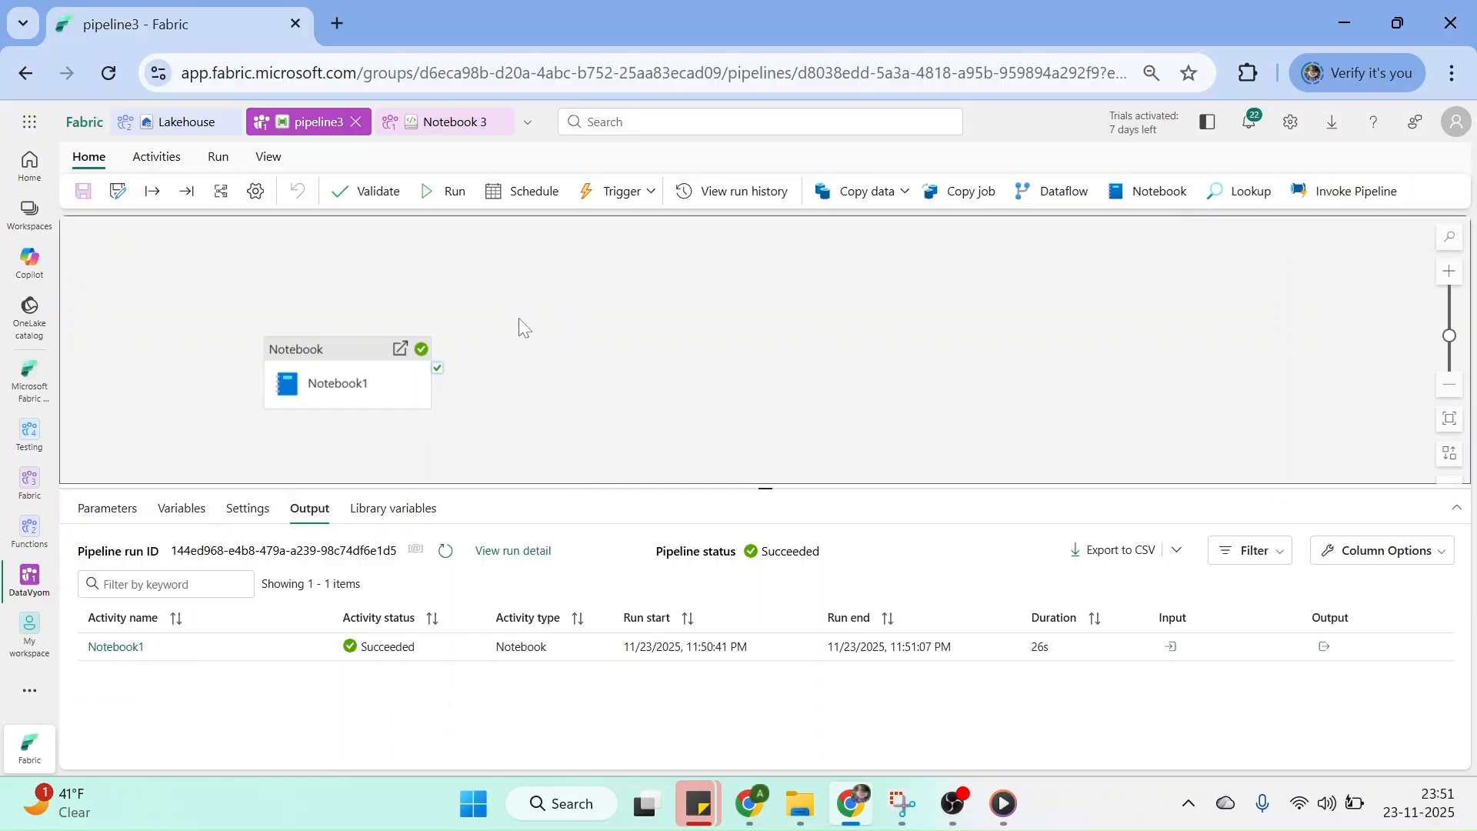
pyautogui.click(743, 194)
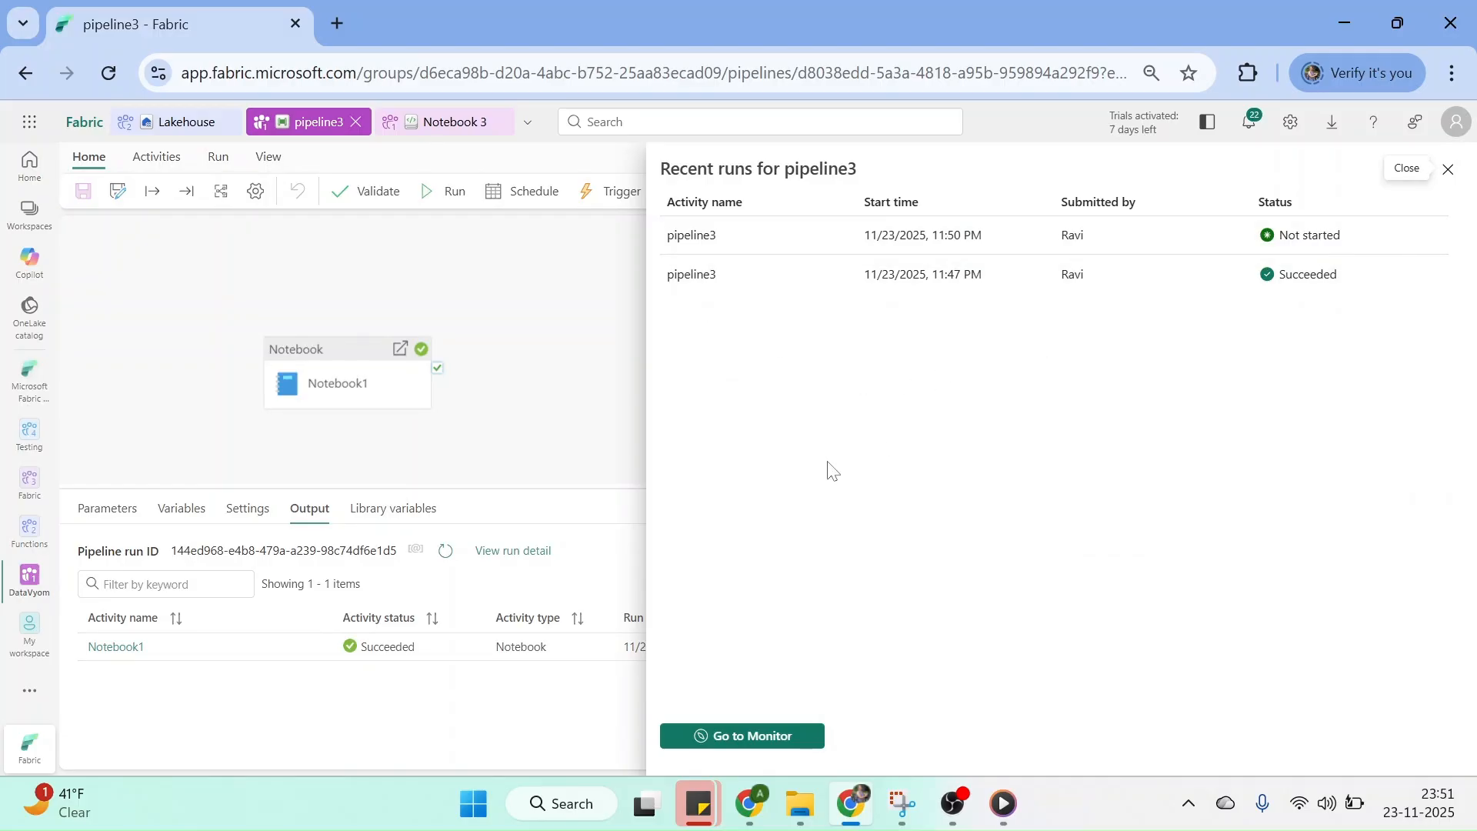
pyautogui.click(1449, 168)
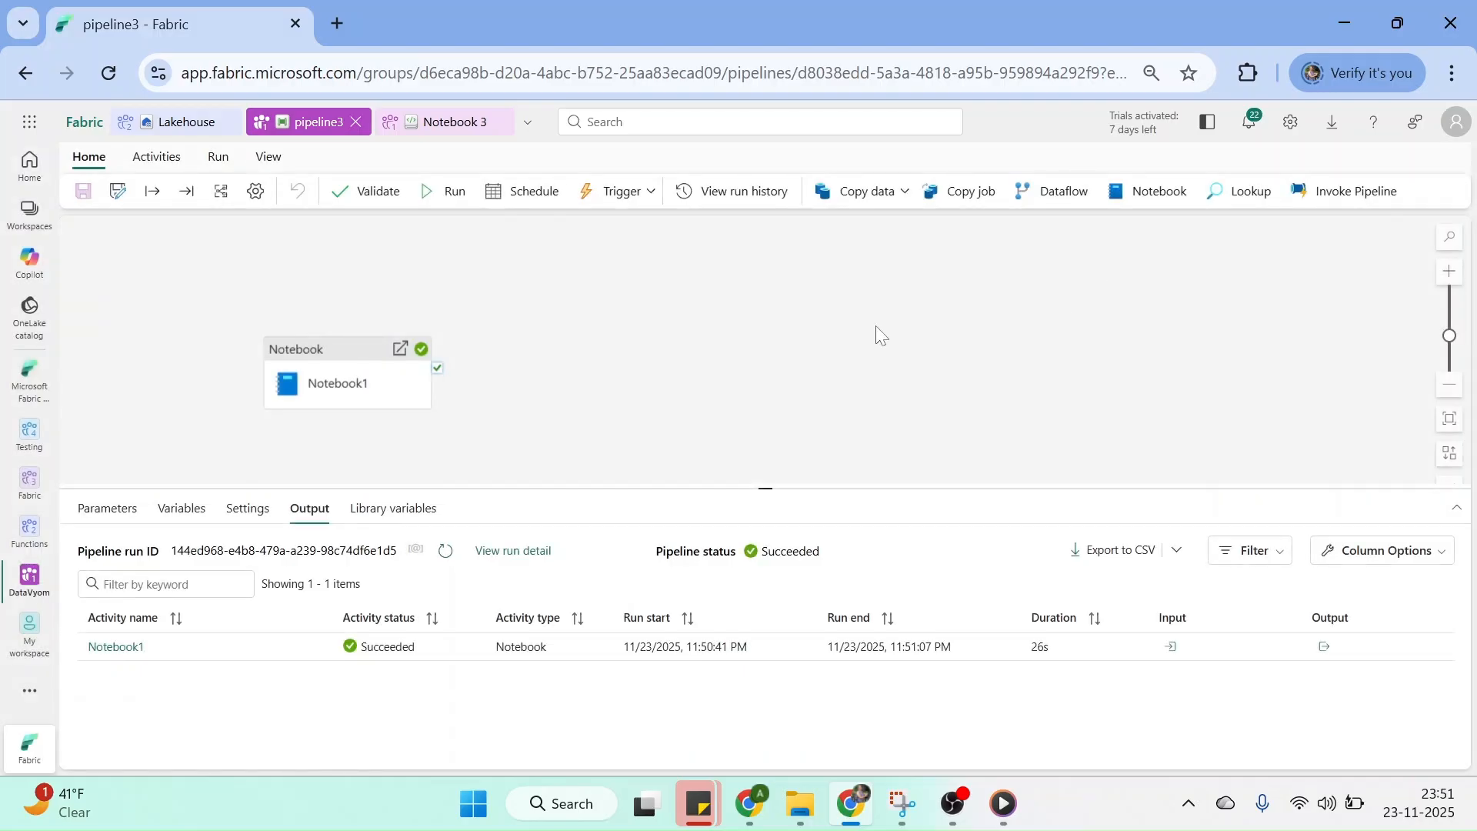
pyautogui.click(745, 193)
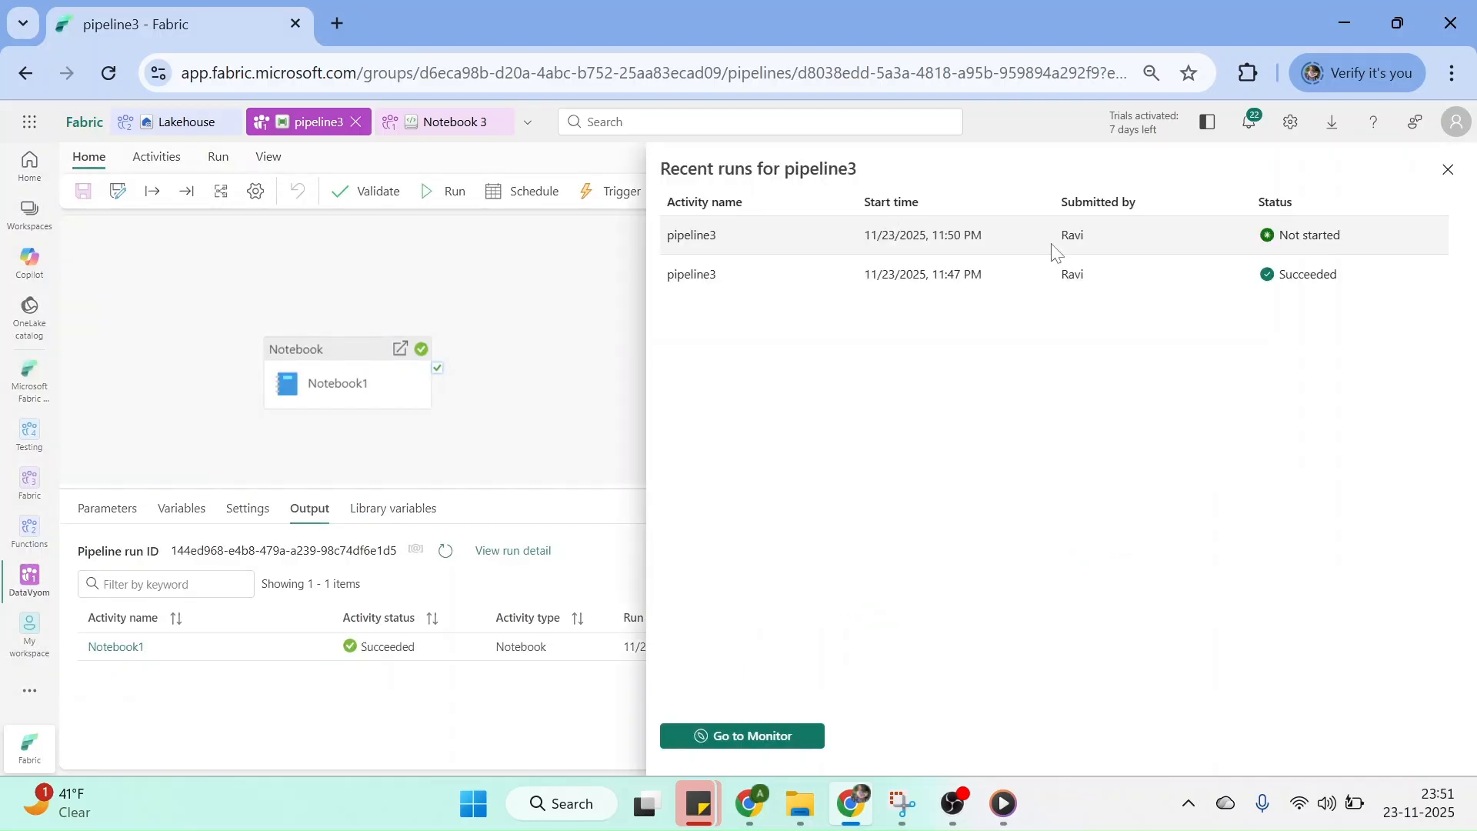
pyautogui.click(1449, 169)
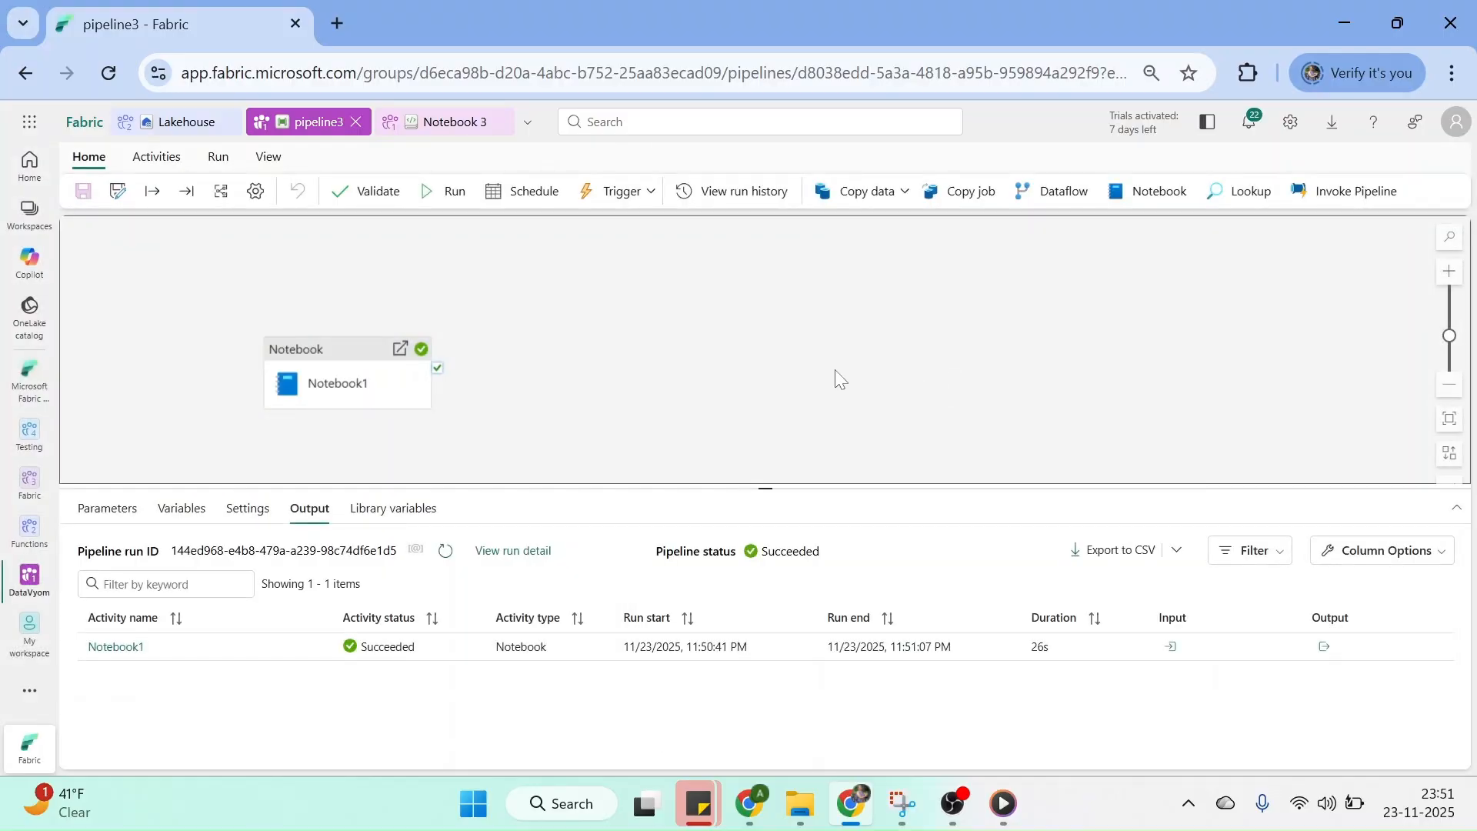
pyautogui.click(720, 194)
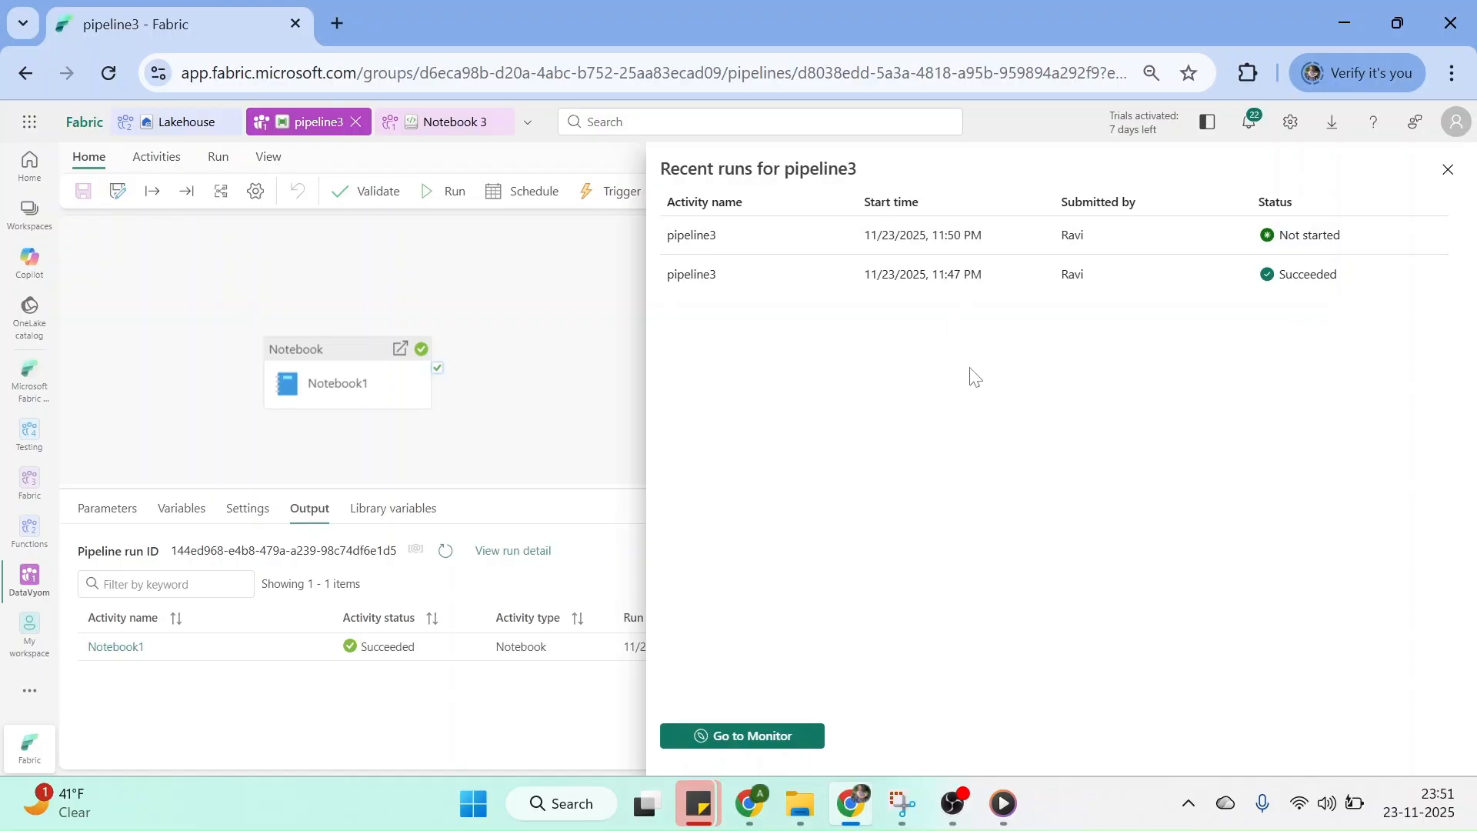
pyautogui.click(1449, 170)
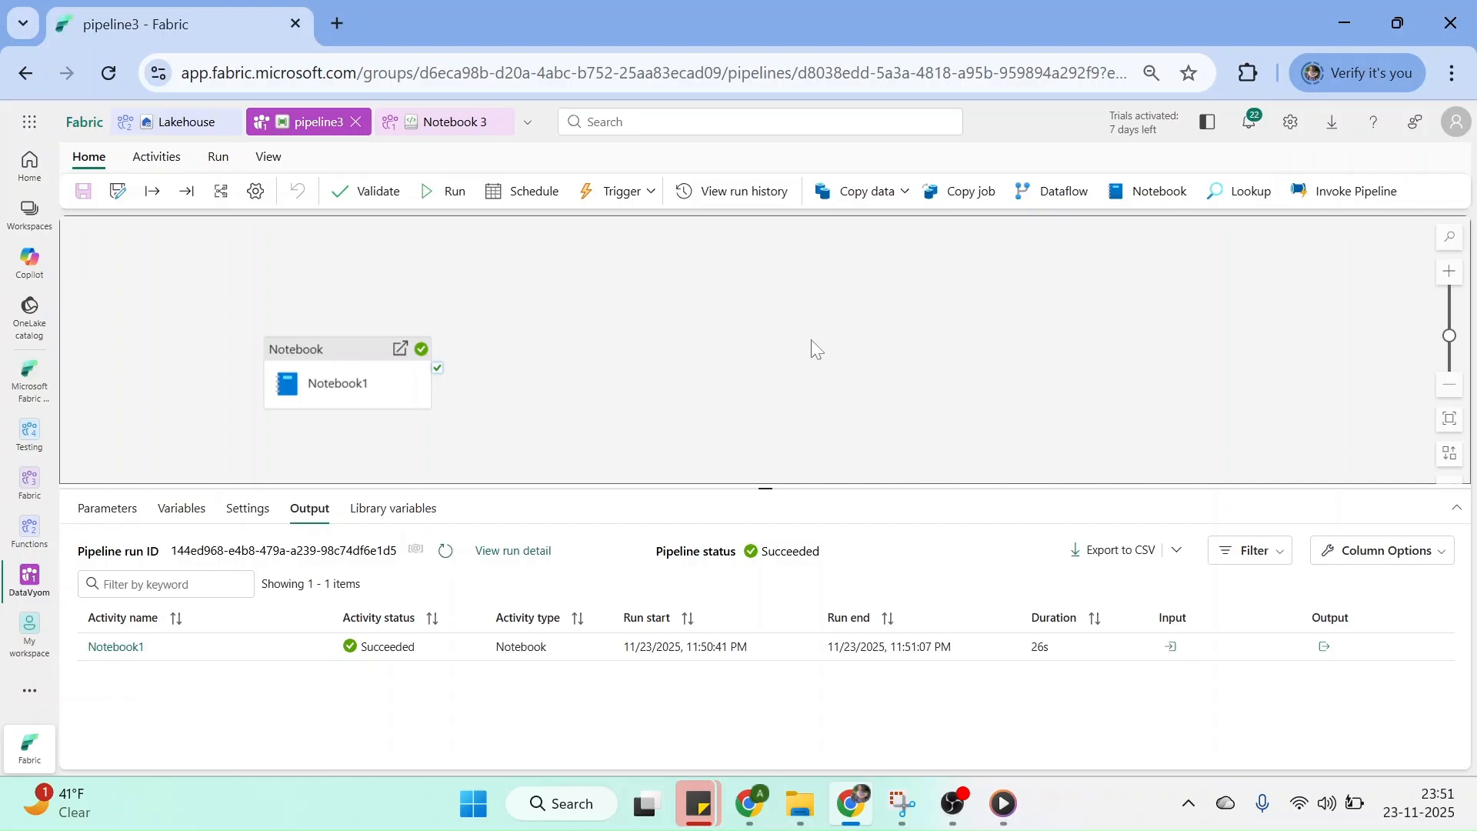
# Open the newest pipeline-triggered run from Notebook 3's recent runs and review its Spark resource usage and run details.
pyautogui.click(456, 121)
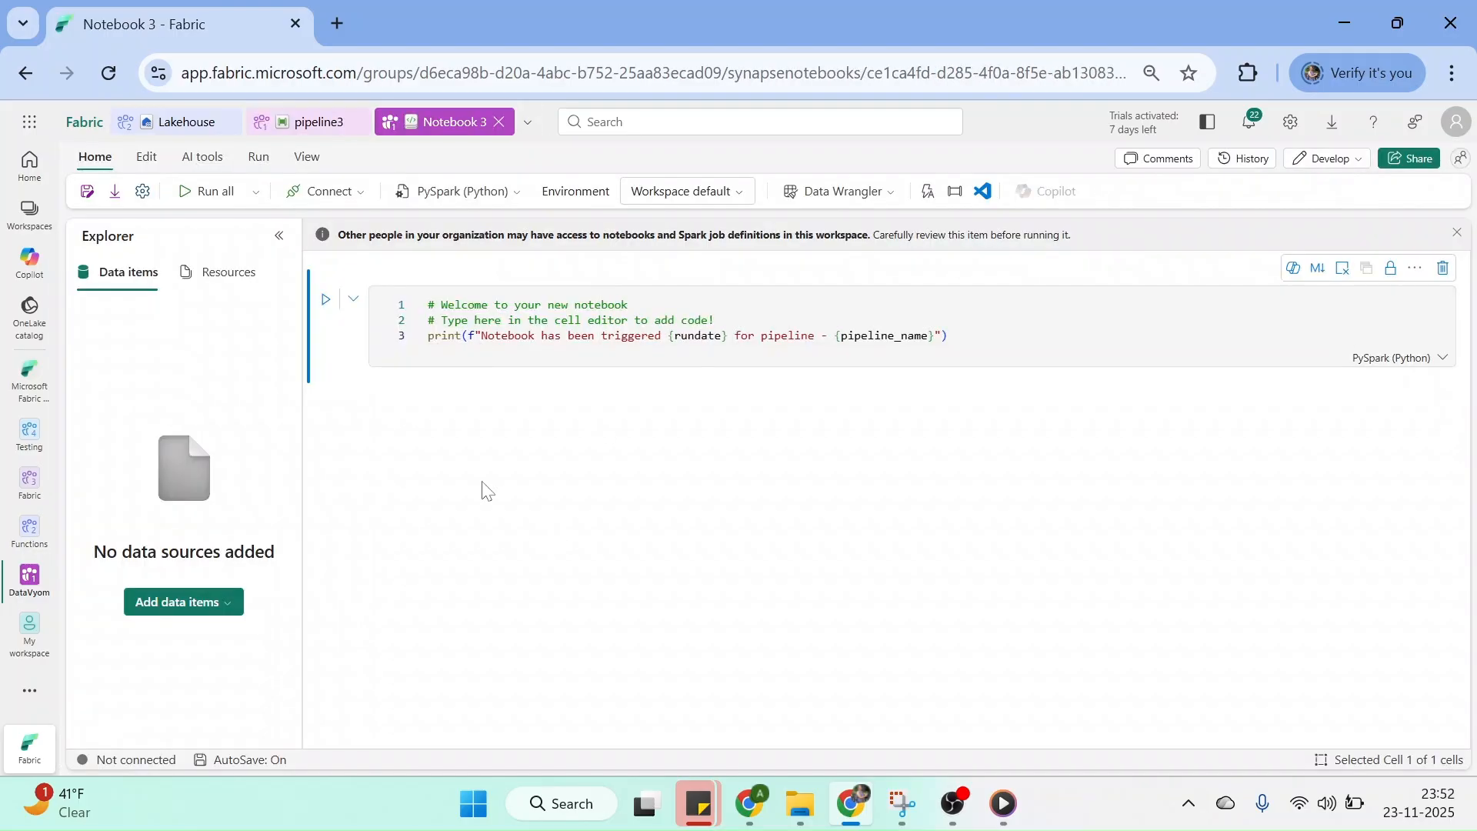
pyautogui.click(256, 158)
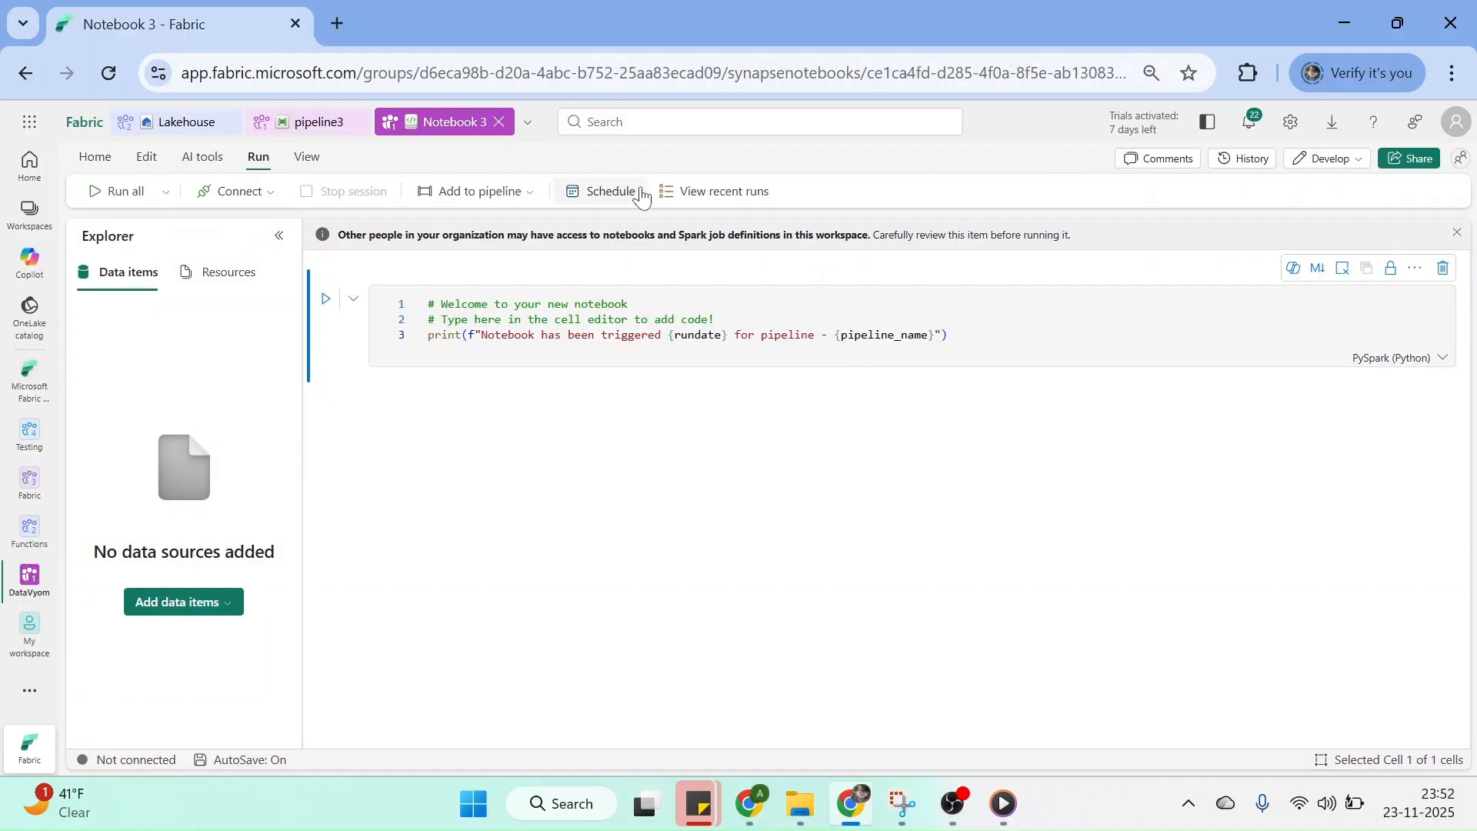
pyautogui.click(691, 191)
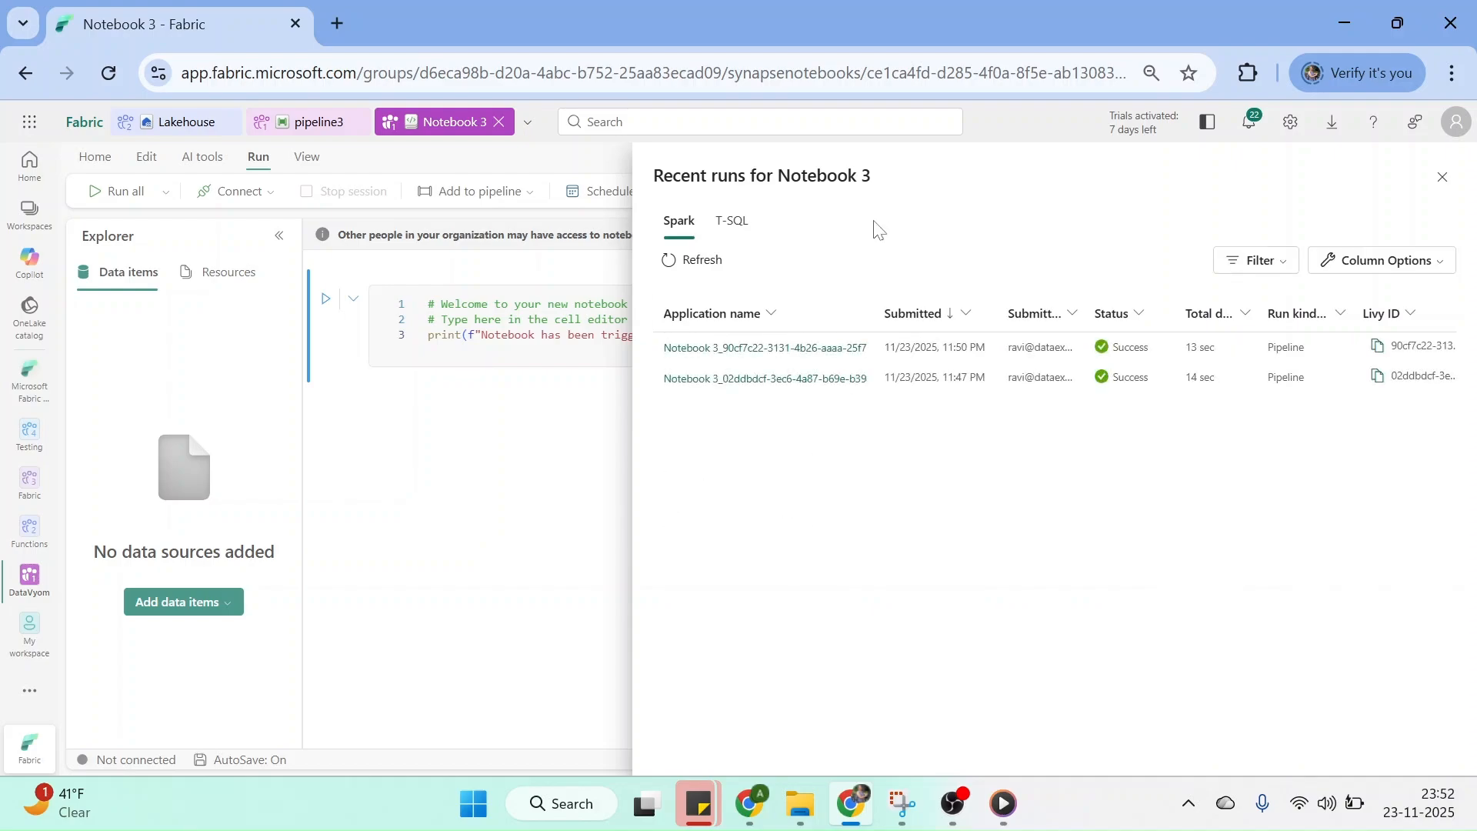
pyautogui.click(769, 348)
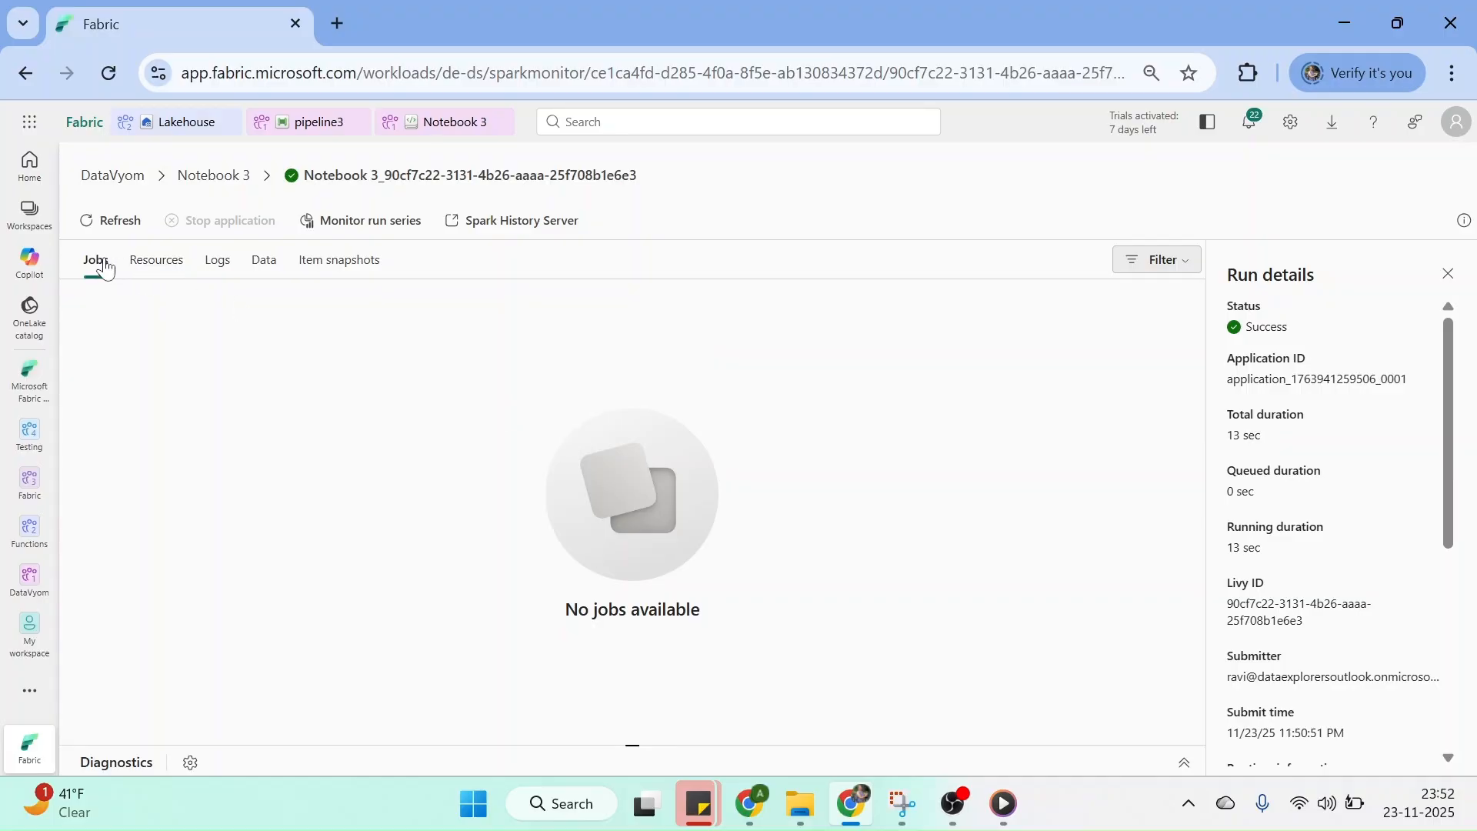
pyautogui.click(169, 275)
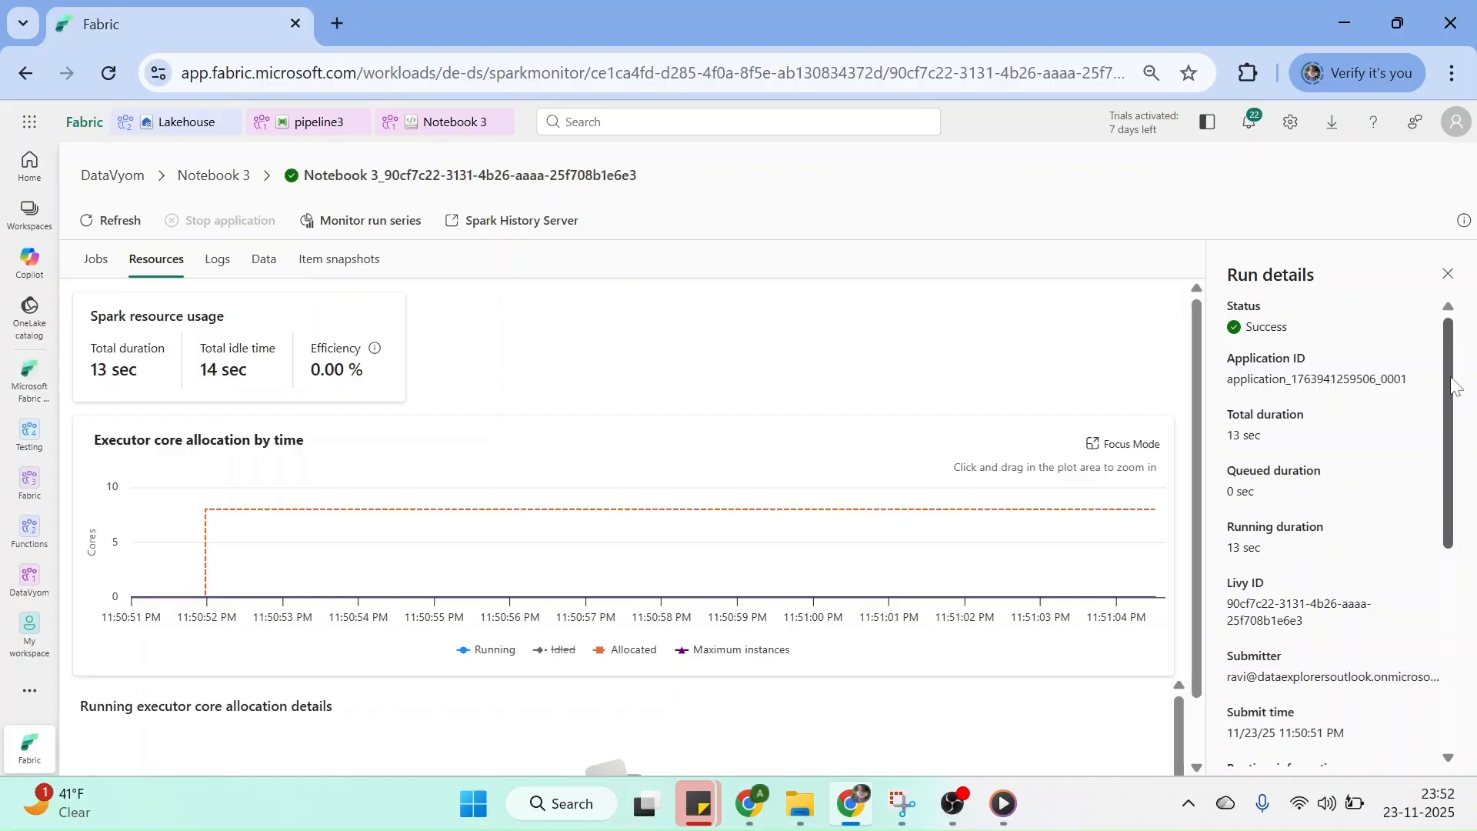
pyautogui.moveTo(1452, 384); pyautogui.dragTo(1454, 556)
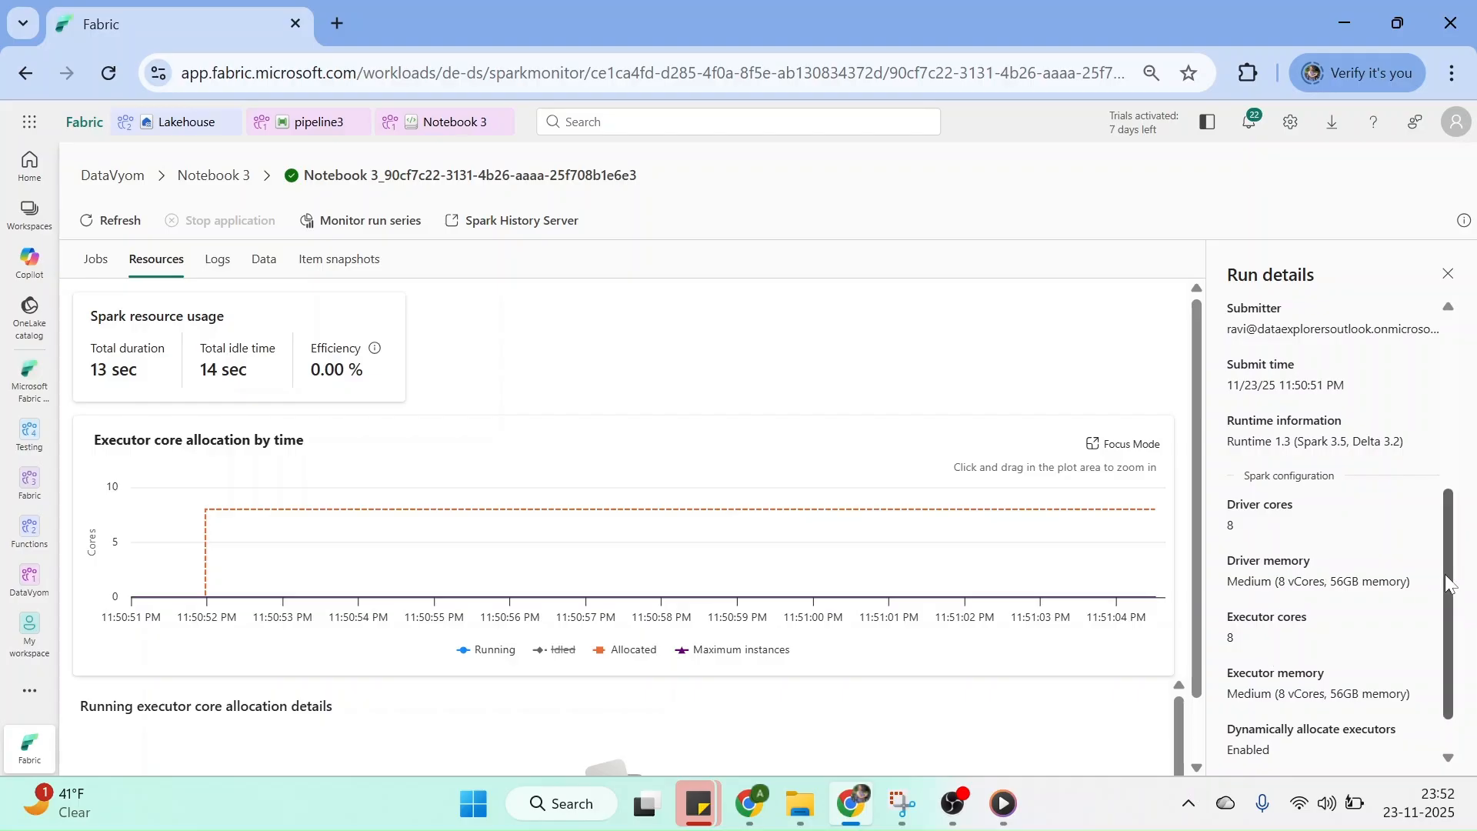
pyautogui.scroll(-1, 1467, 461)
pyautogui.scroll(4, 1468, 461)
pyautogui.scroll(2, 1468, 462)
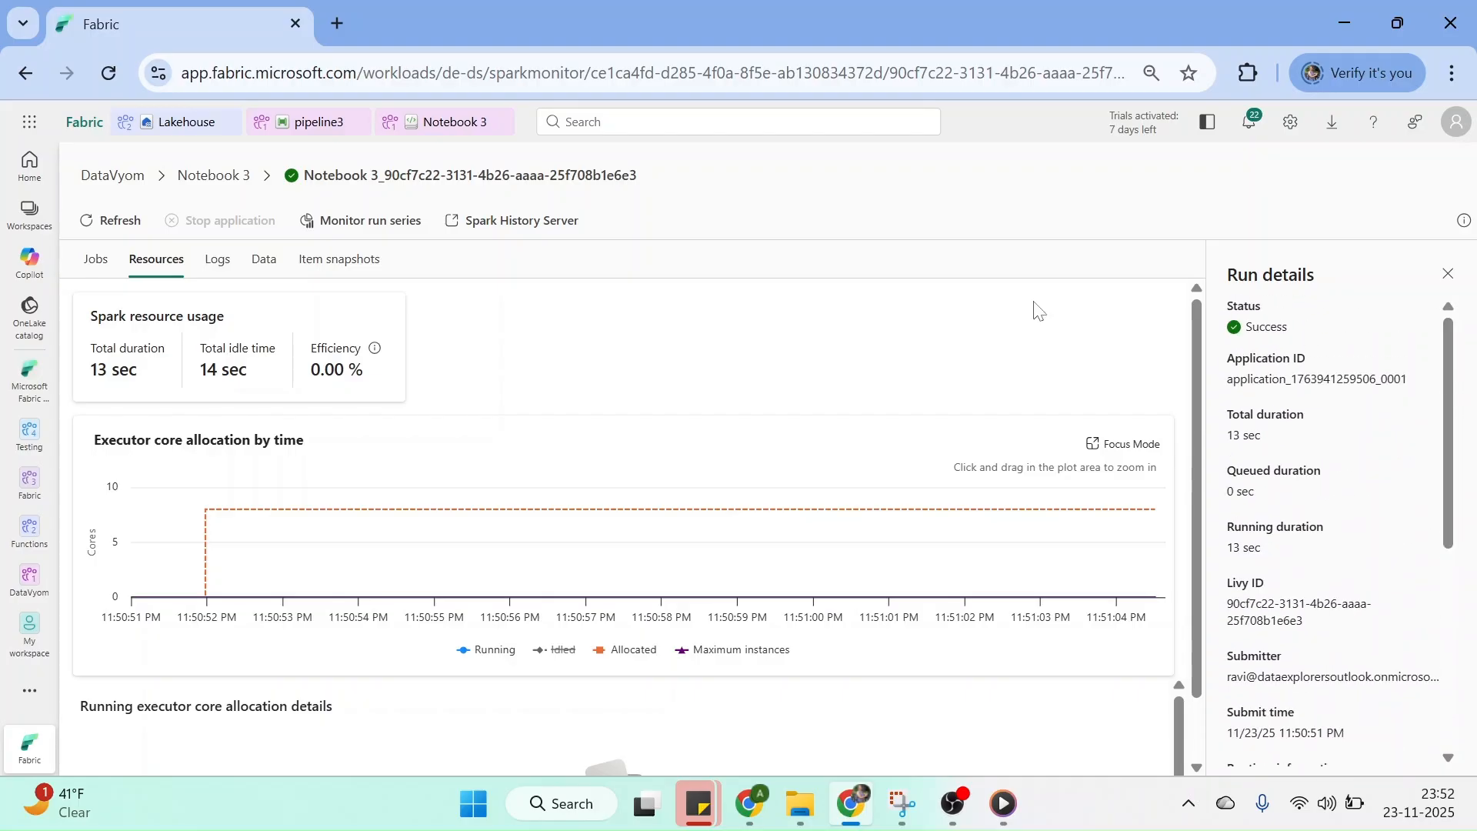
# Review the Spark run's driver logs and its input and output data.
pyautogui.click(233, 261)
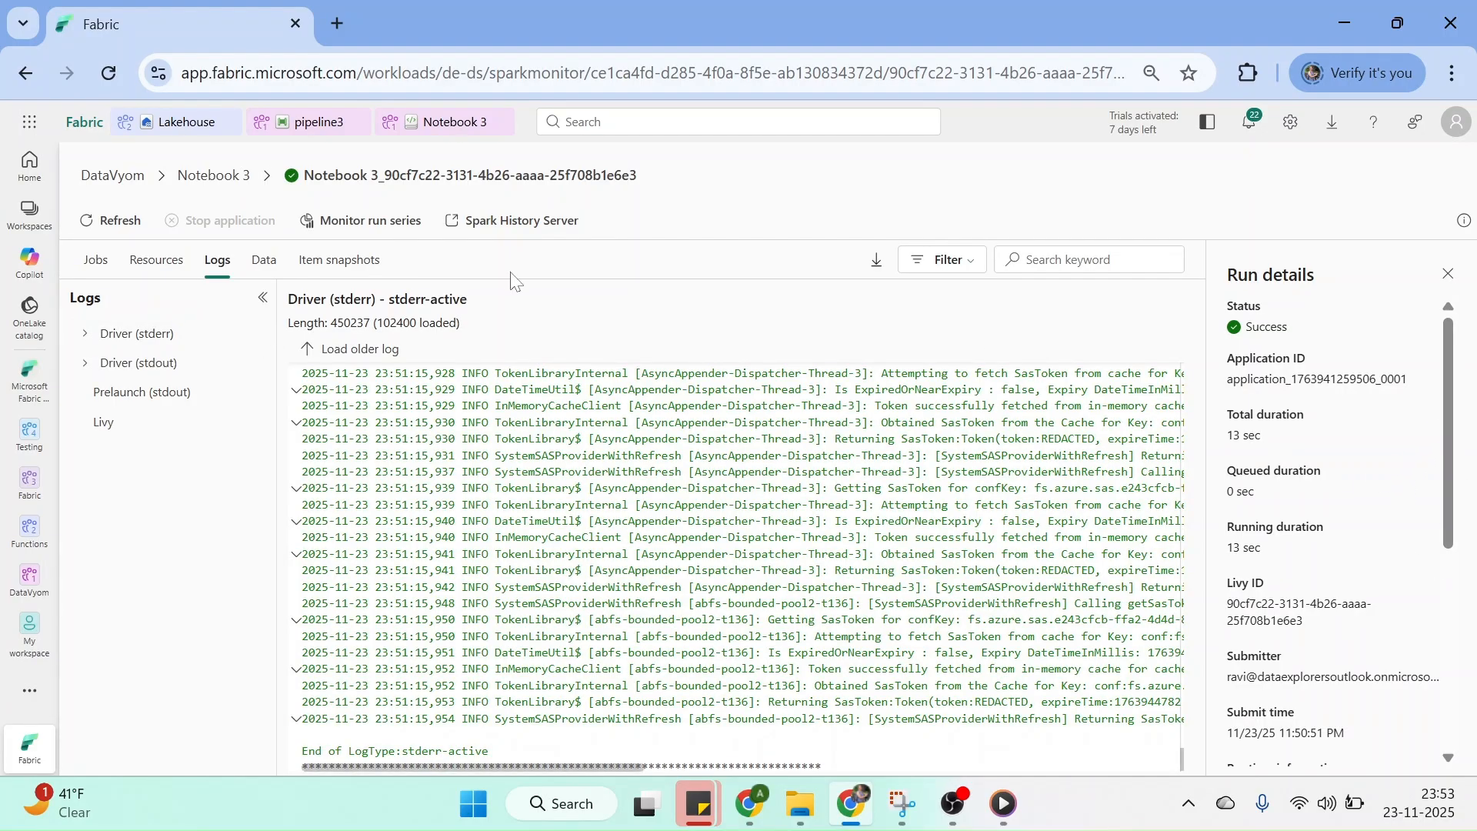
pyautogui.click(266, 264)
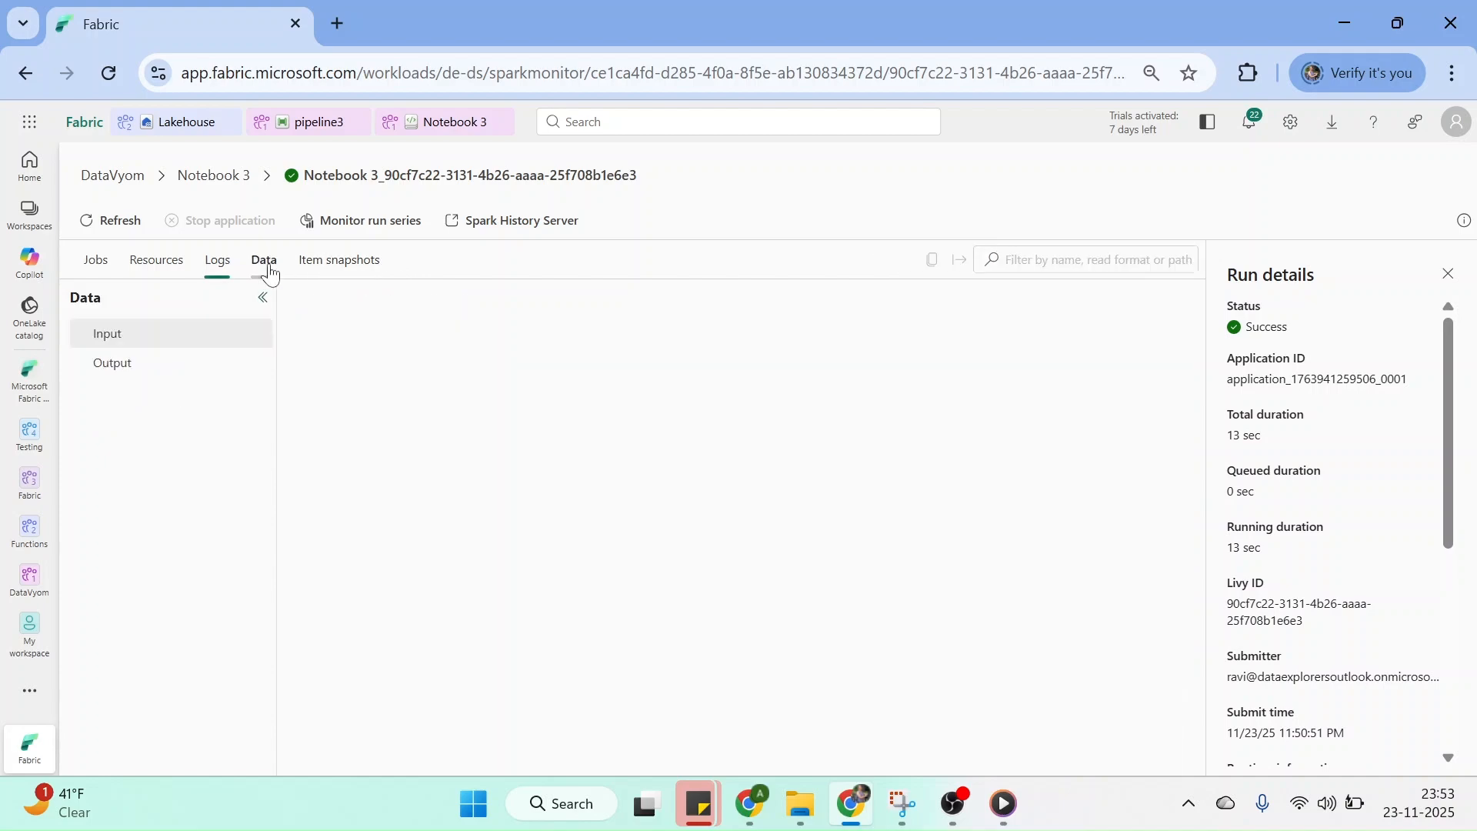
pyautogui.click(124, 375)
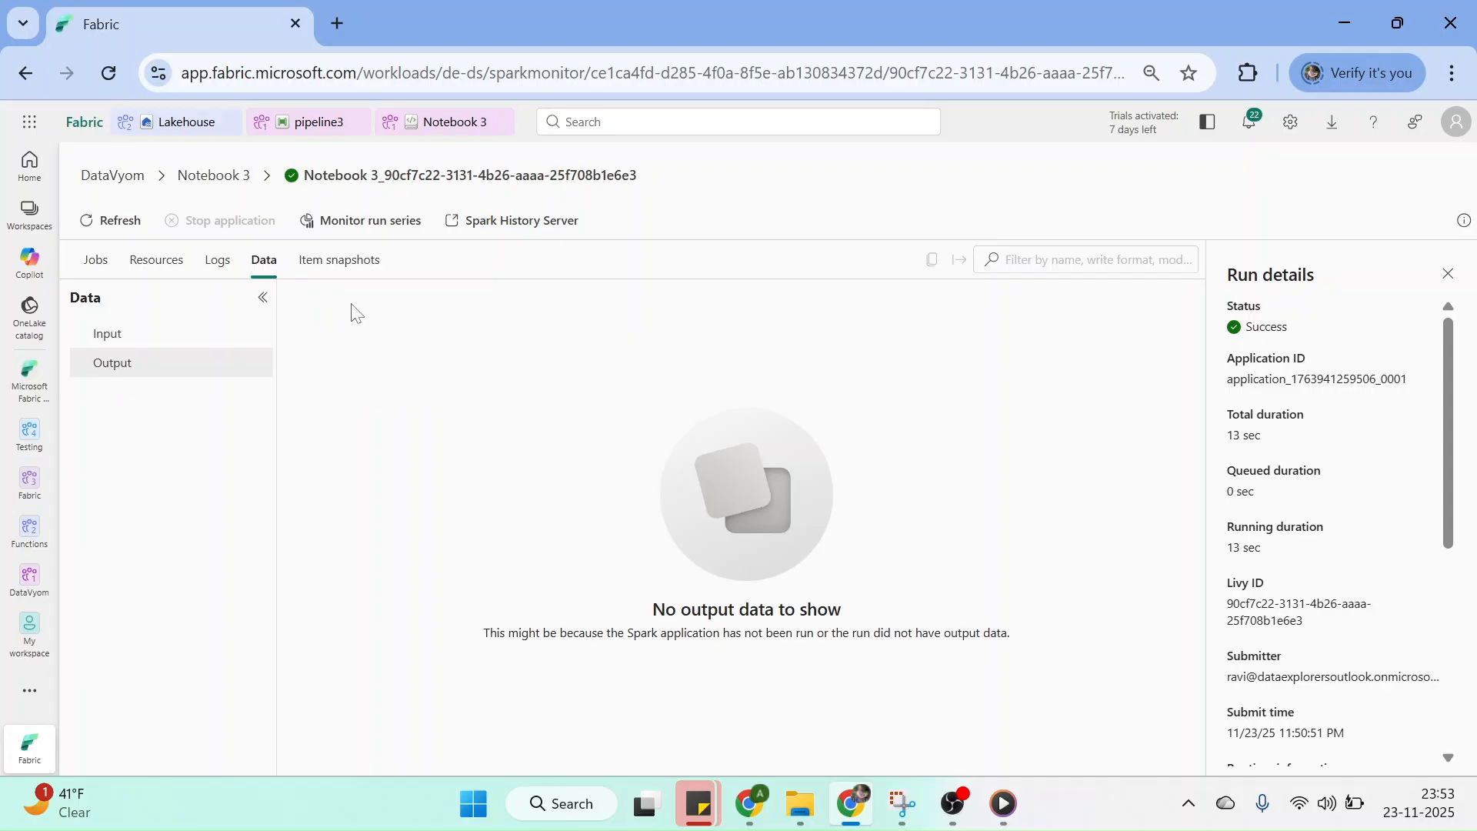
# Inspect the parameter values and printed output in the Spark run's item snapshot, and close the run details.
pyautogui.click(338, 273)
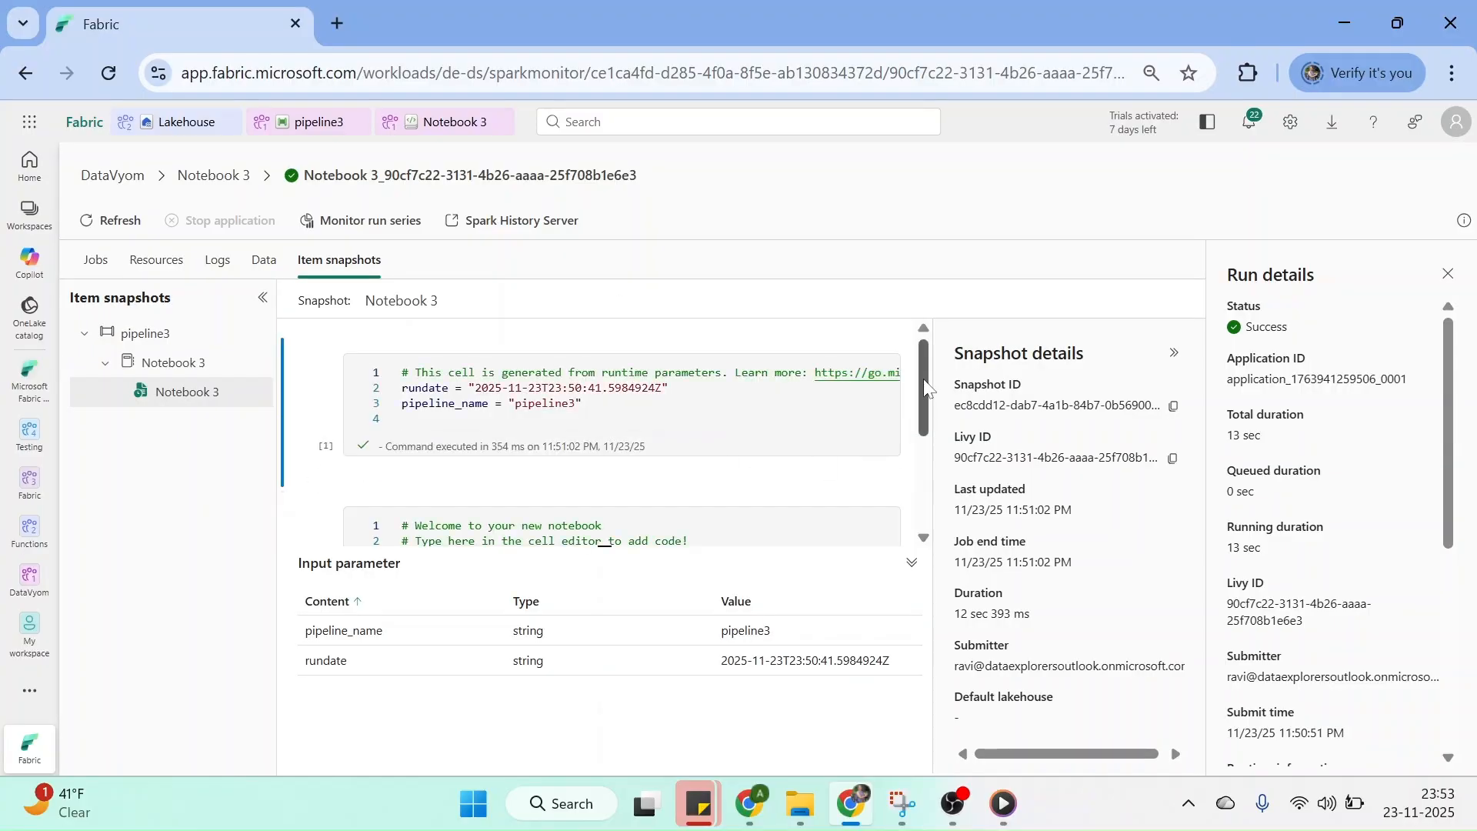
pyautogui.click(924, 457)
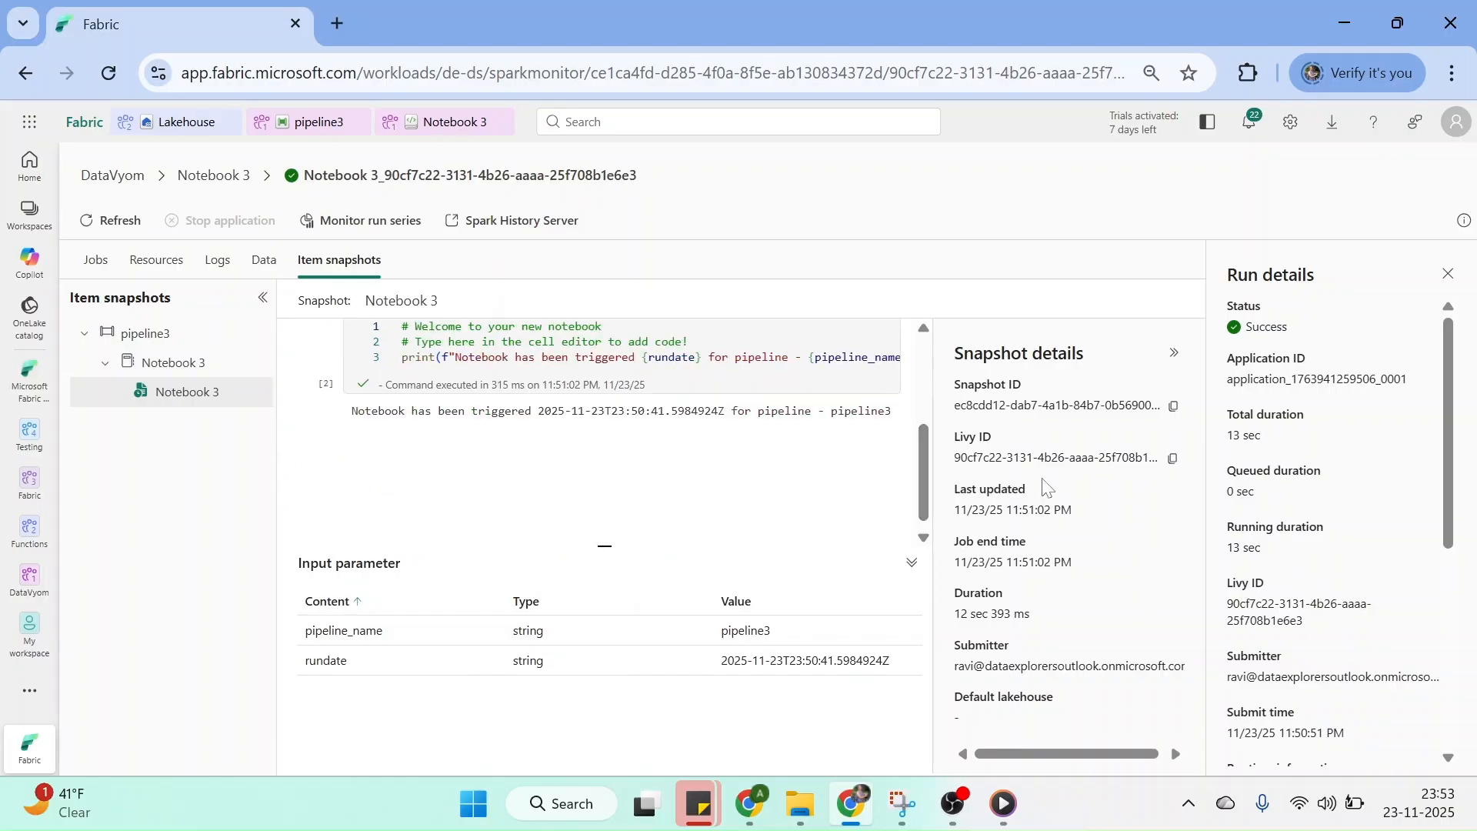
pyautogui.click(923, 354)
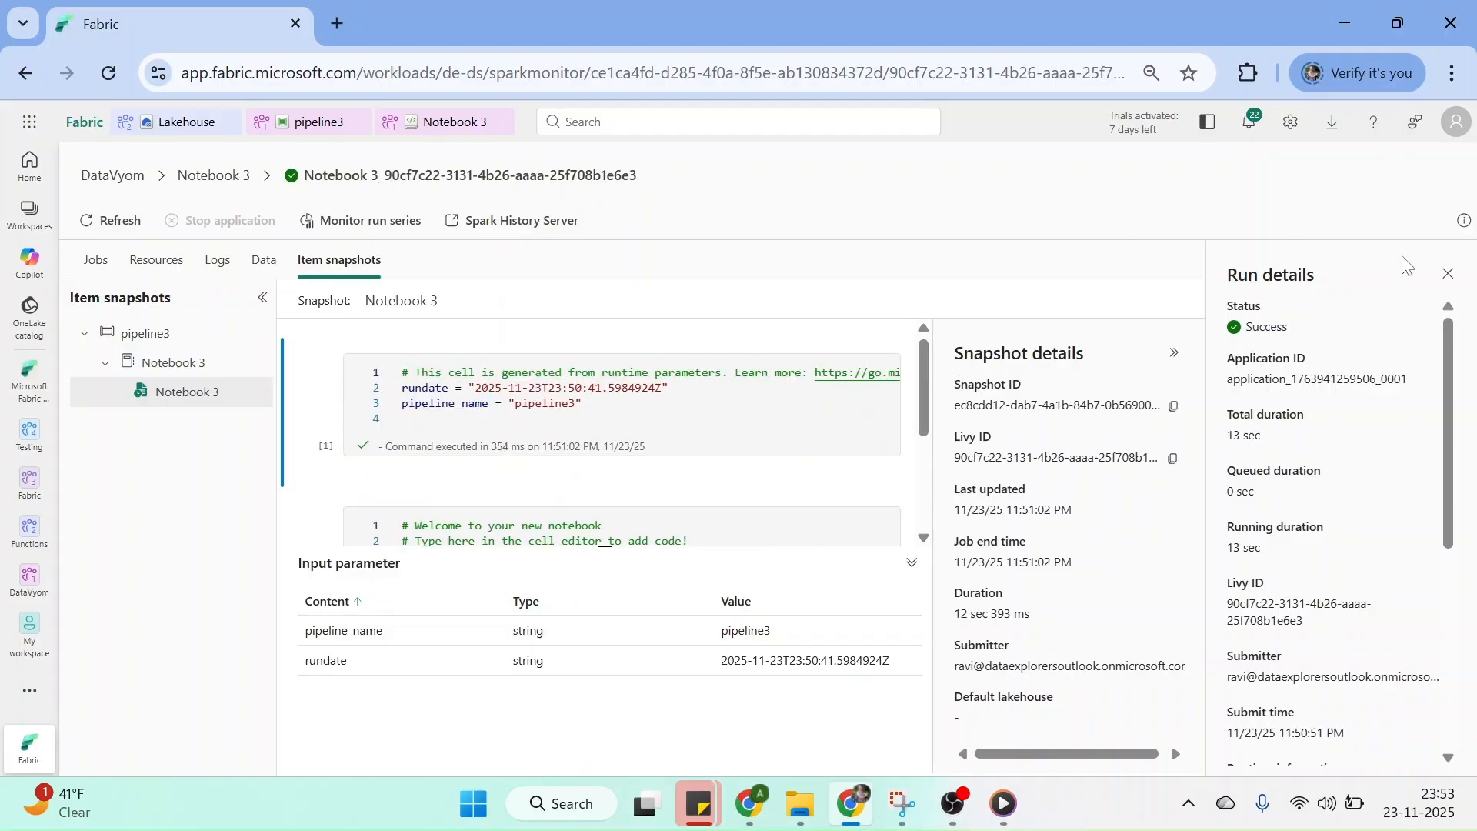
pyautogui.click(1448, 278)
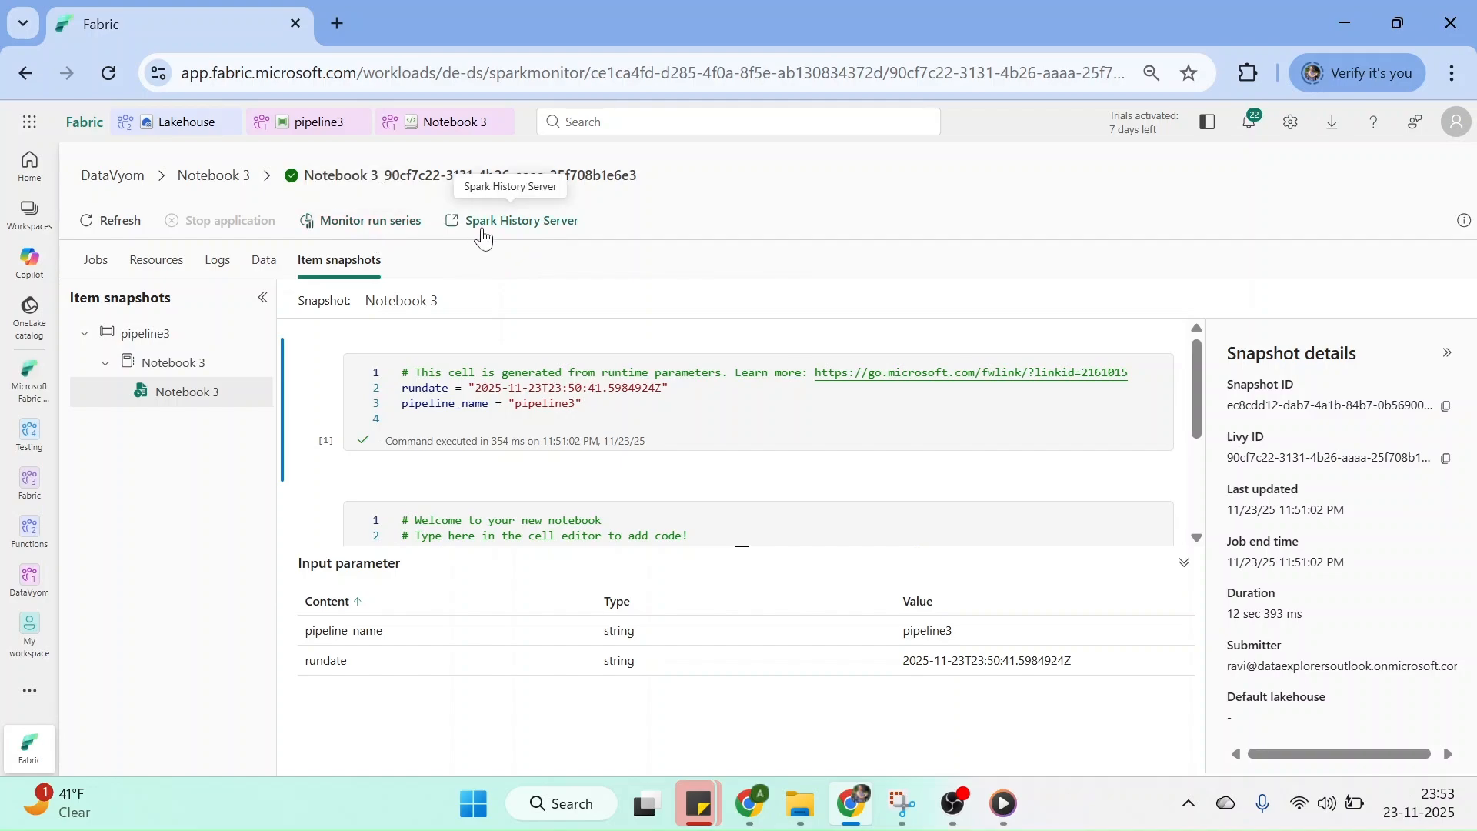
# Open the run's application in Spark History Server, examine its completed jobs and stages, and close it to return to pipeline3.
pyautogui.click(483, 223)
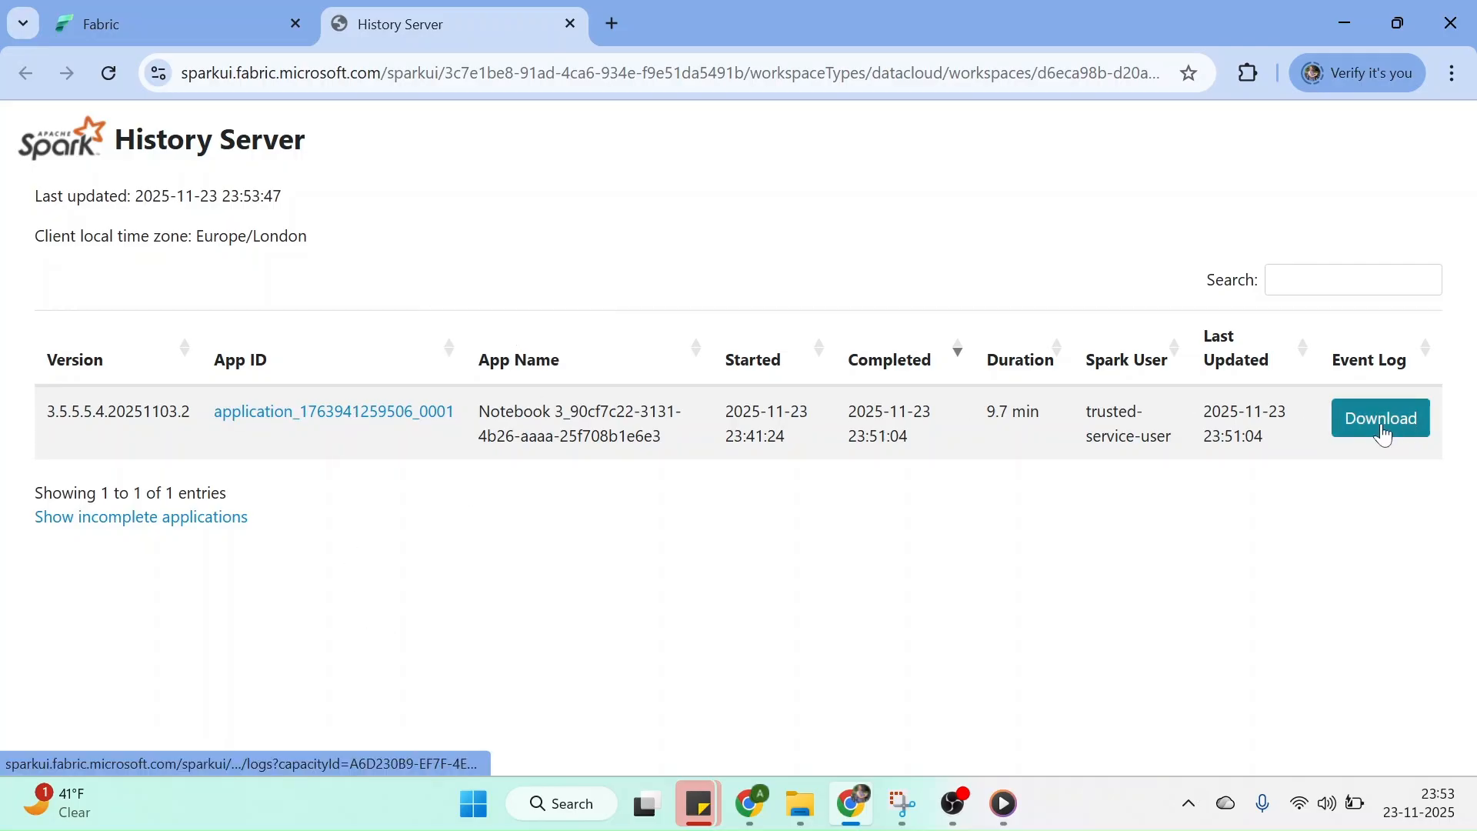
pyautogui.click(383, 417)
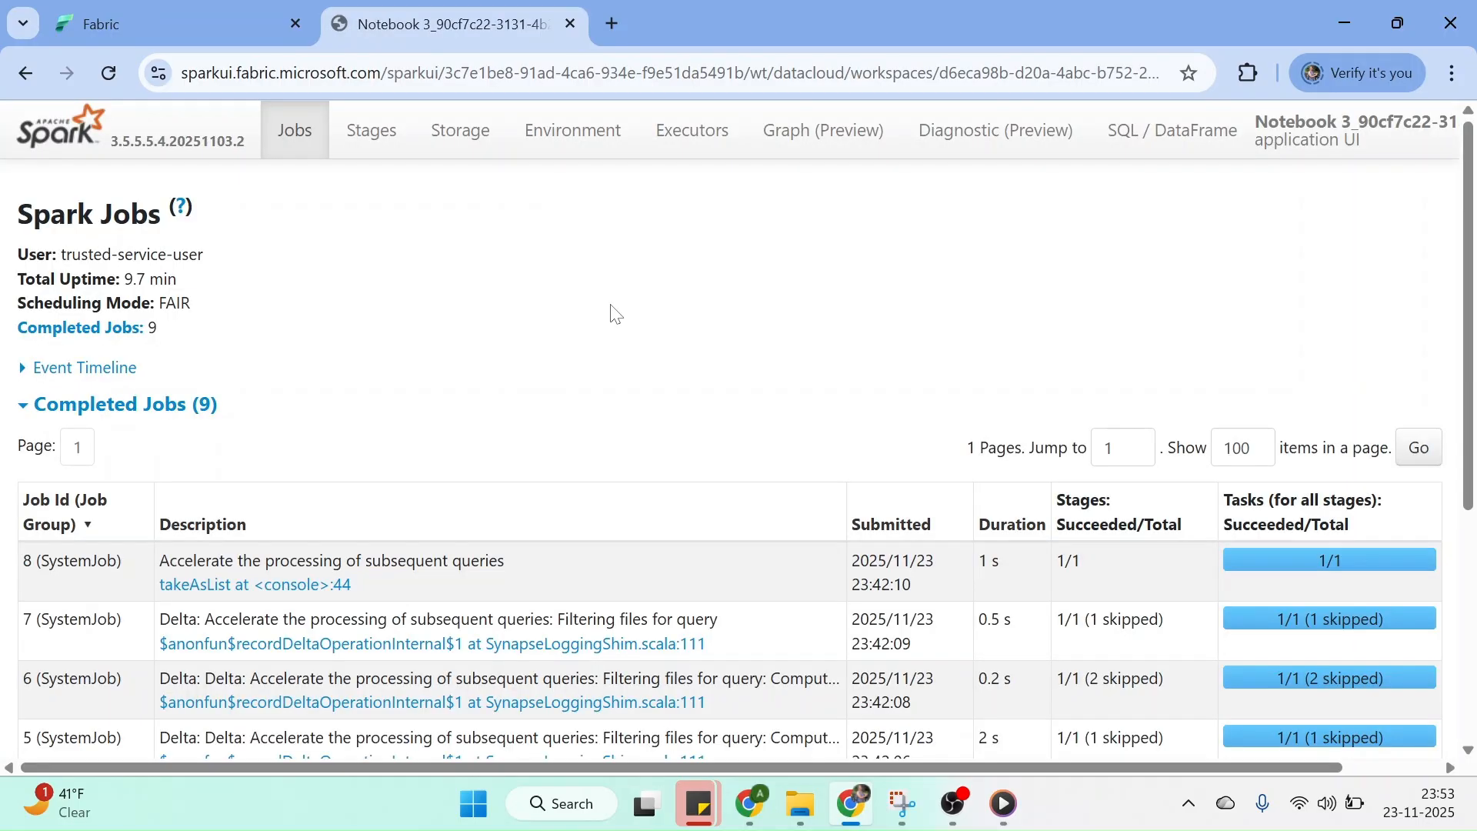
pyautogui.scroll(-3, 1465, 523)
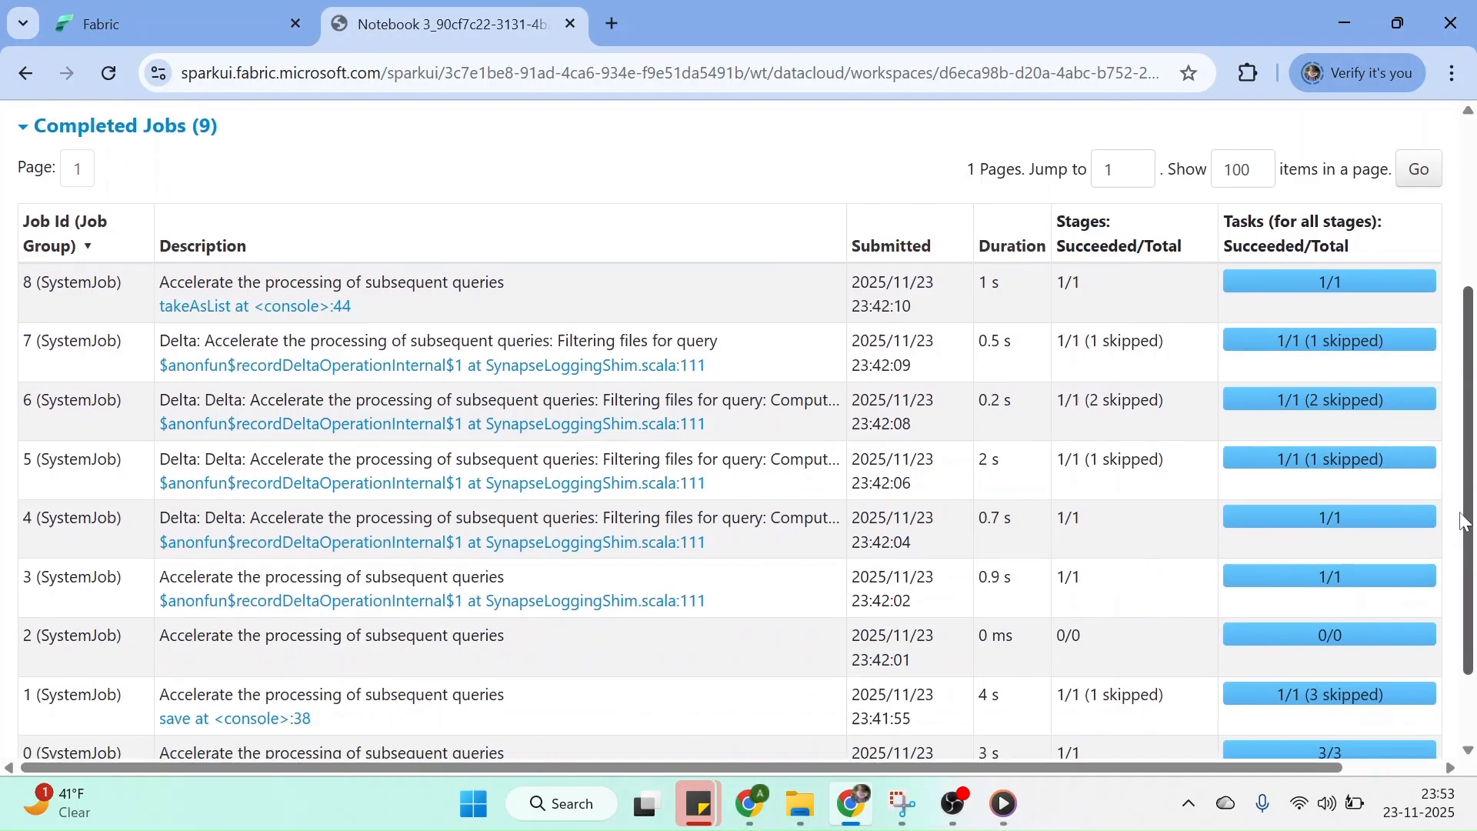
pyautogui.scroll(-2, 1465, 523)
pyautogui.moveTo(1464, 653); pyautogui.dragTo(1473, 264)
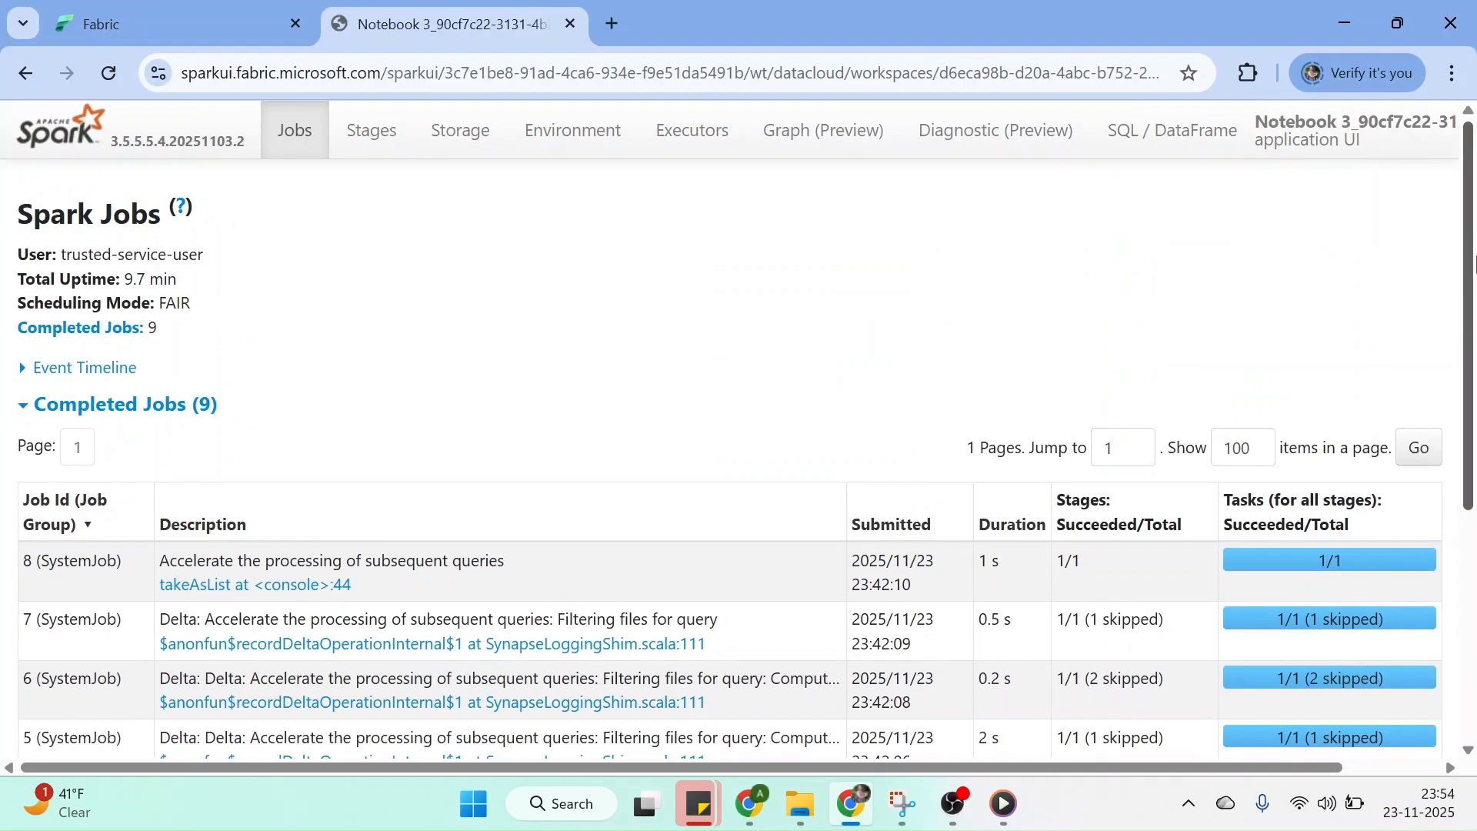
pyautogui.click(372, 133)
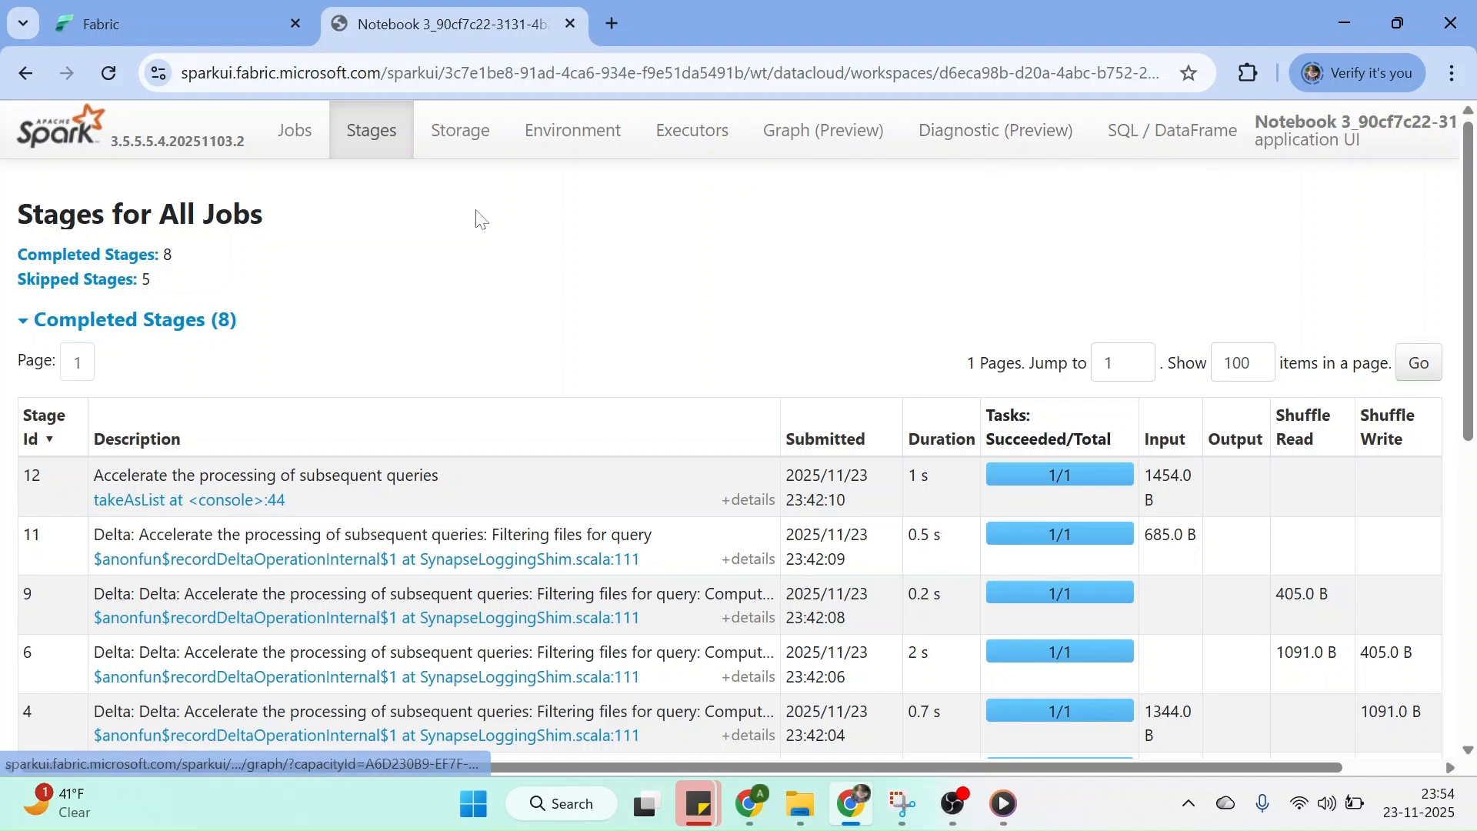
pyautogui.click(571, 23)
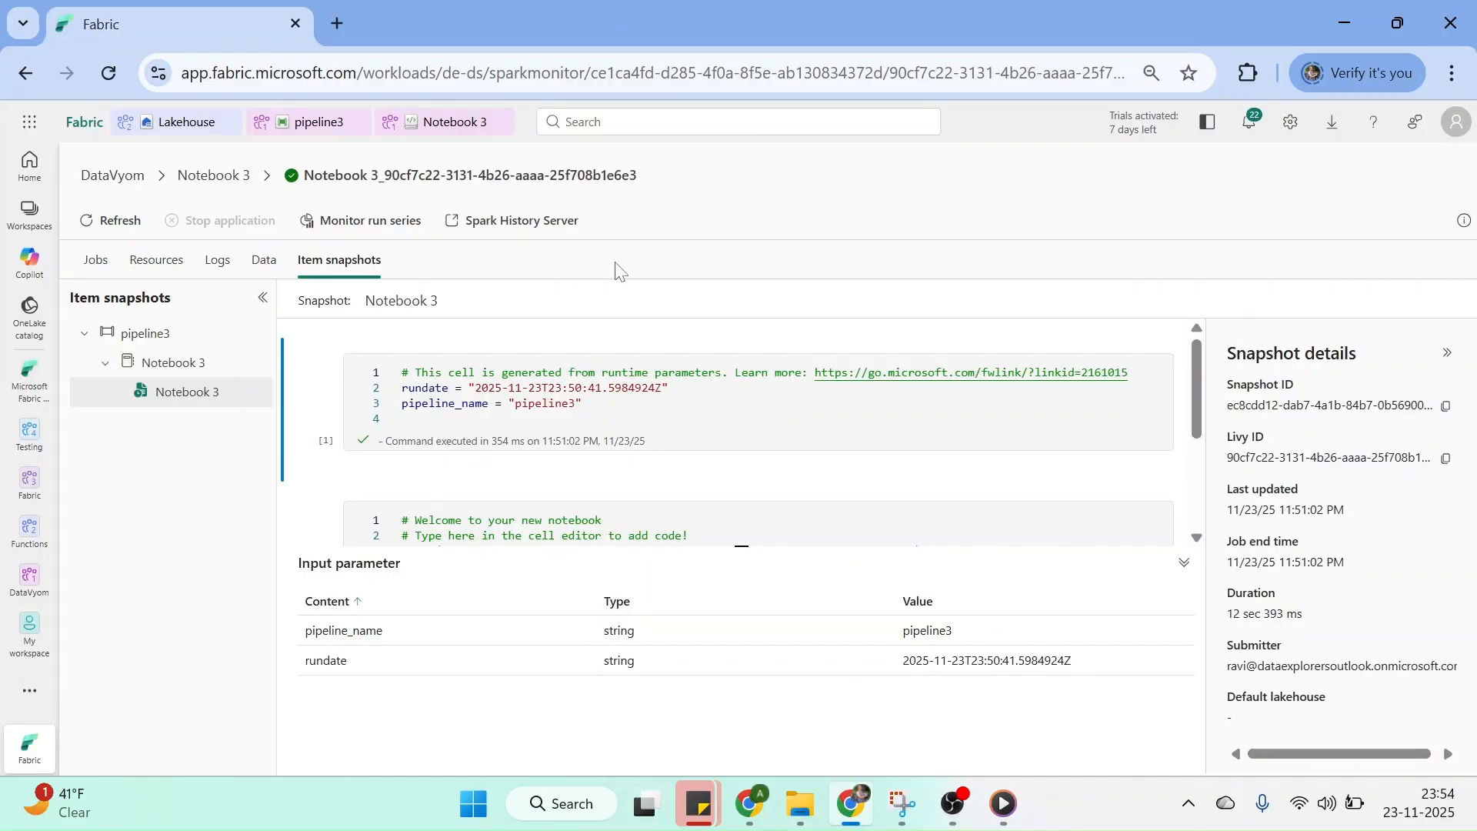
pyautogui.click(318, 123)
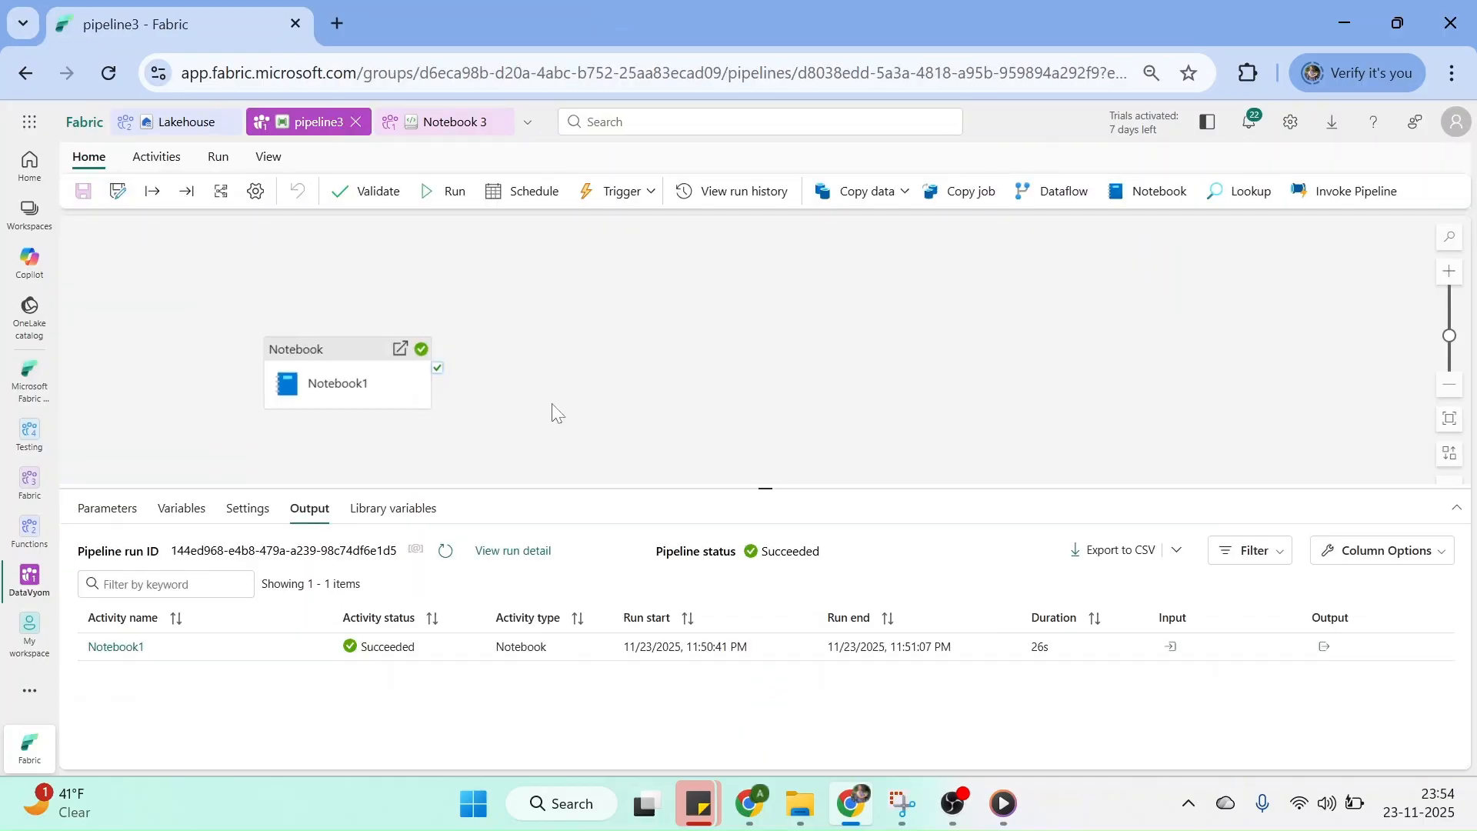